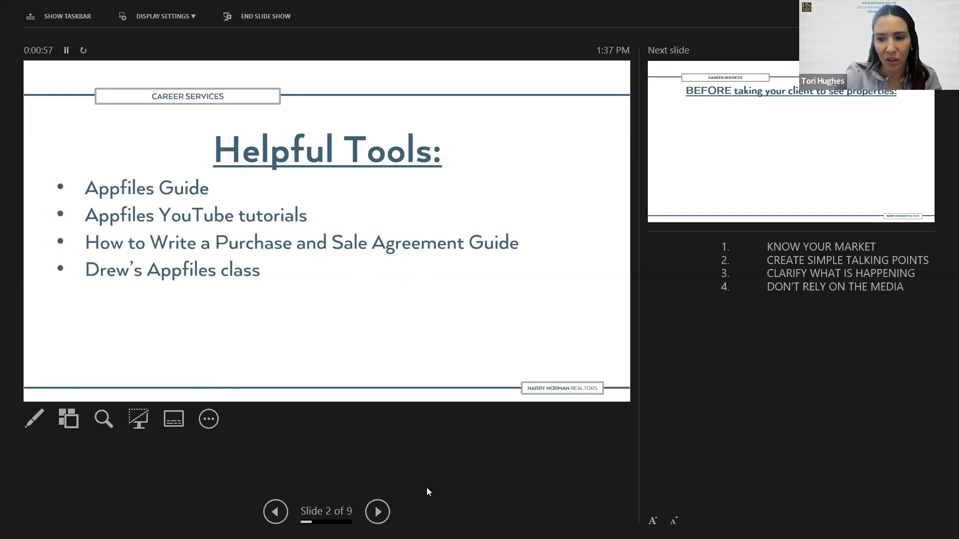
Advance the slide show to slide 3, 'BEFORE taking your client to see properties:'.
left_click(378, 511)
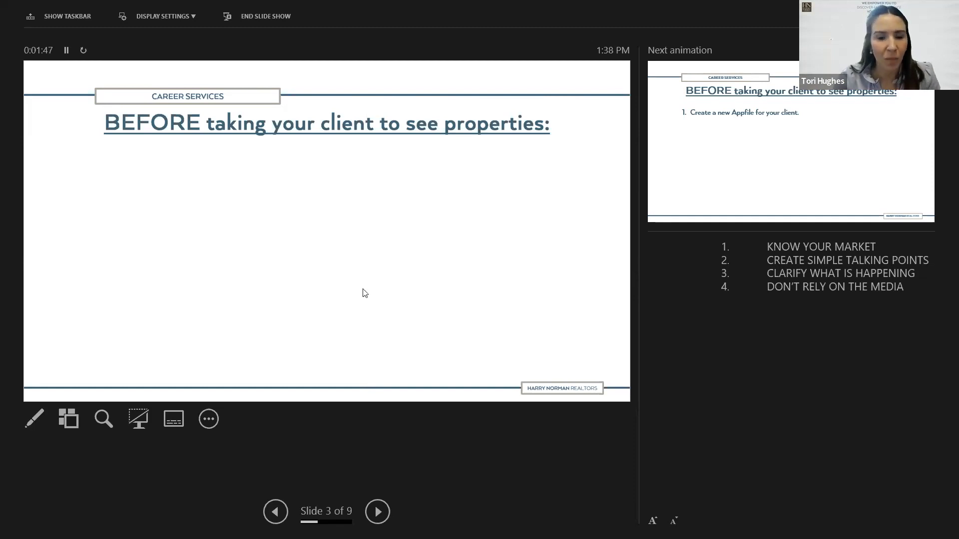
Reveal points 1–3: creating an Appfile, the three sub-points, and signing the Exclusive Buyer Brokerage Agreement.
left_click(377, 512)
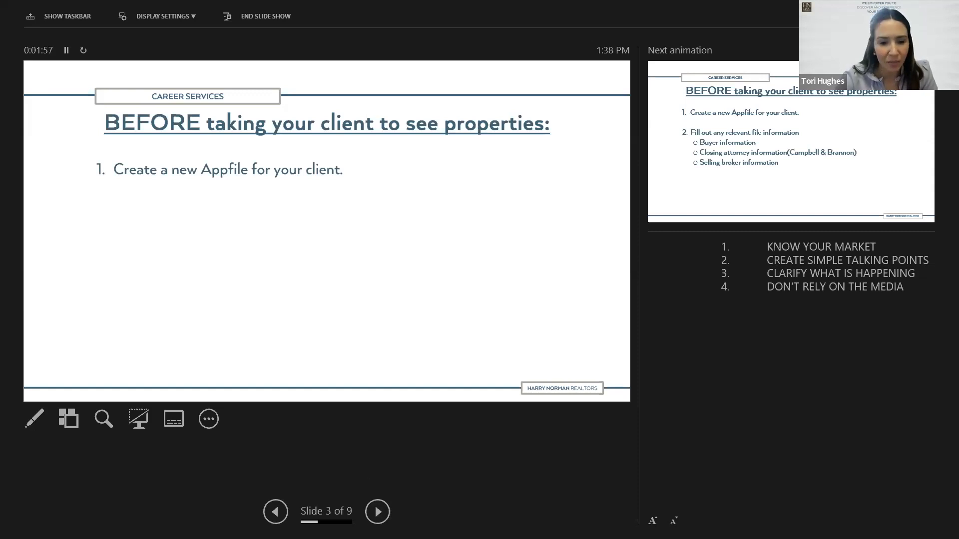
key("Right")
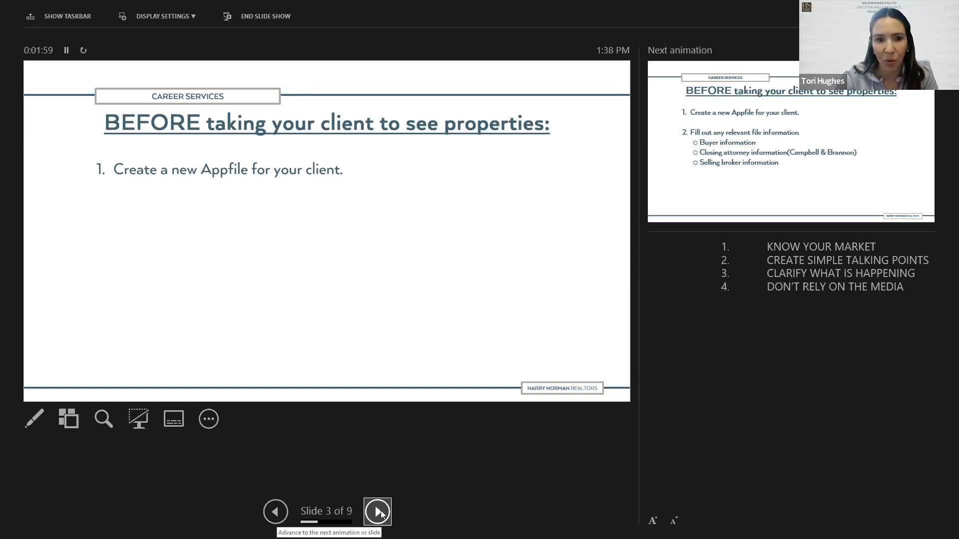
key("Right")
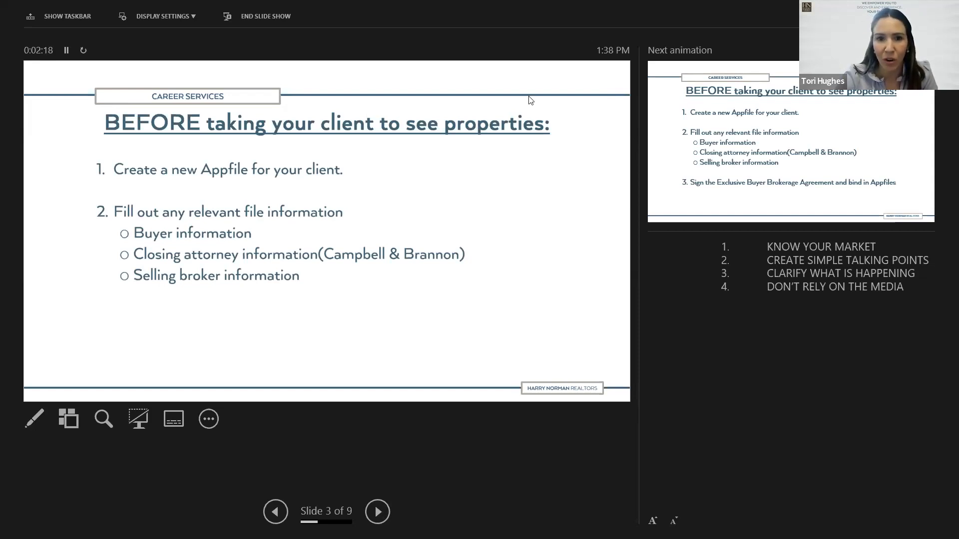
left_click(379, 514)
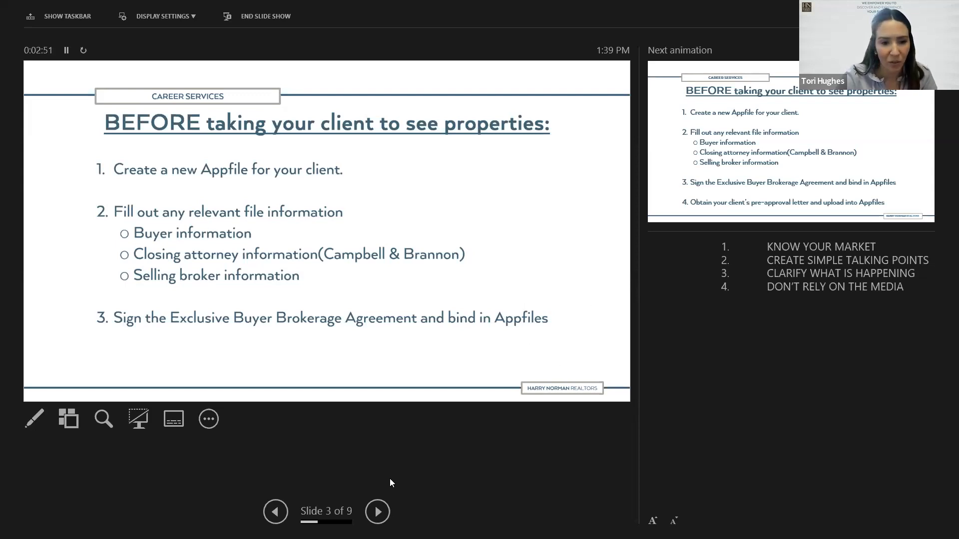
Reveal step 4 about the client's pre-approval letter.
left_click(378, 511)
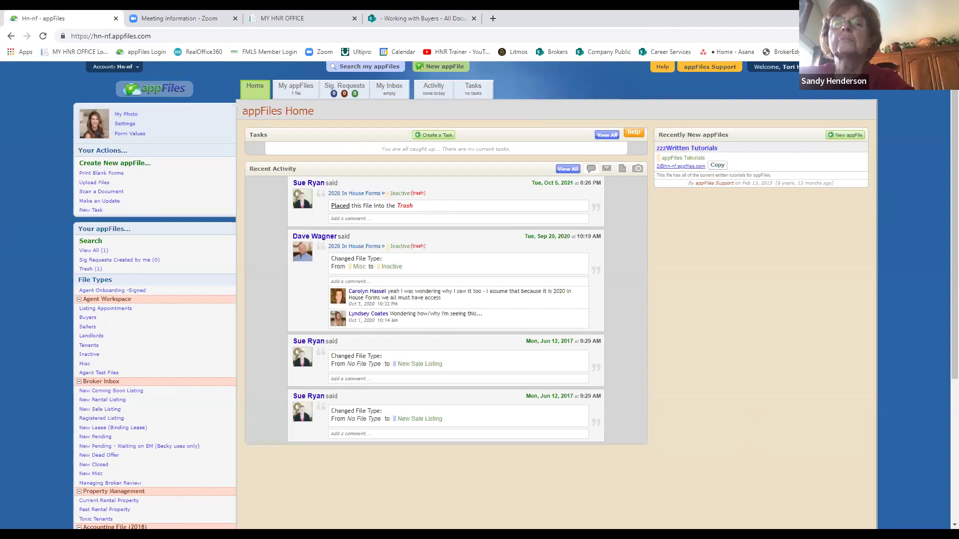
Zoom the appFiles home page in Chrome to 125%.
left_click(947, 52)
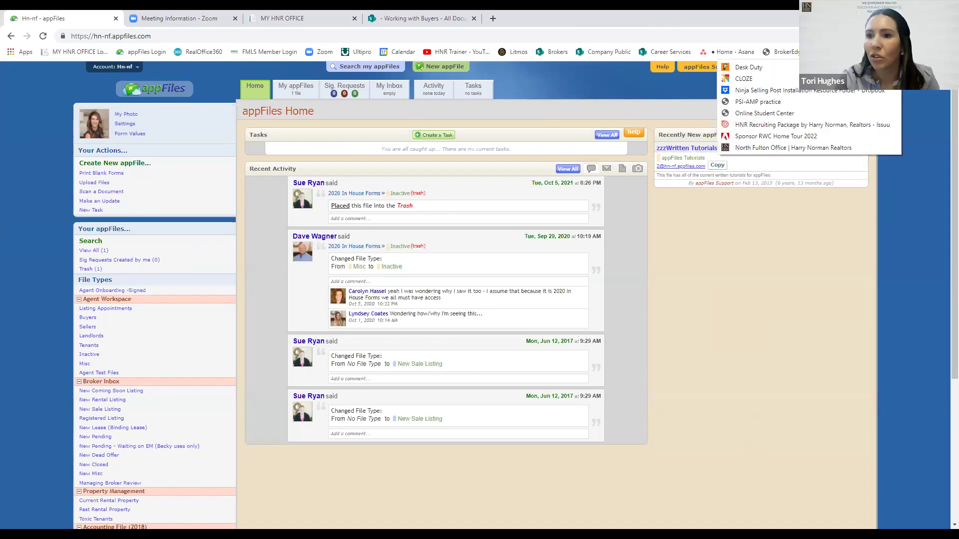
left_click(946, 36)
left_click(919, 130)
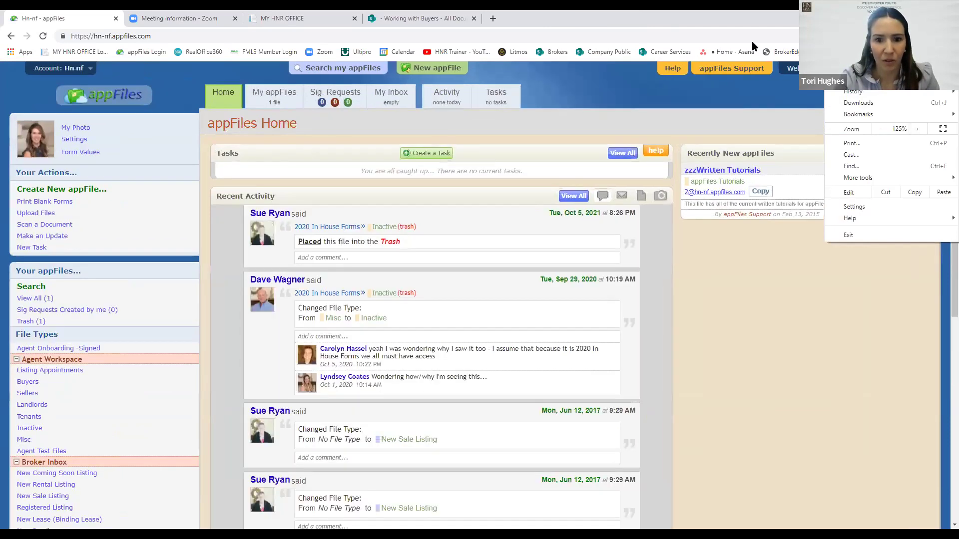
left_click(751, 41)
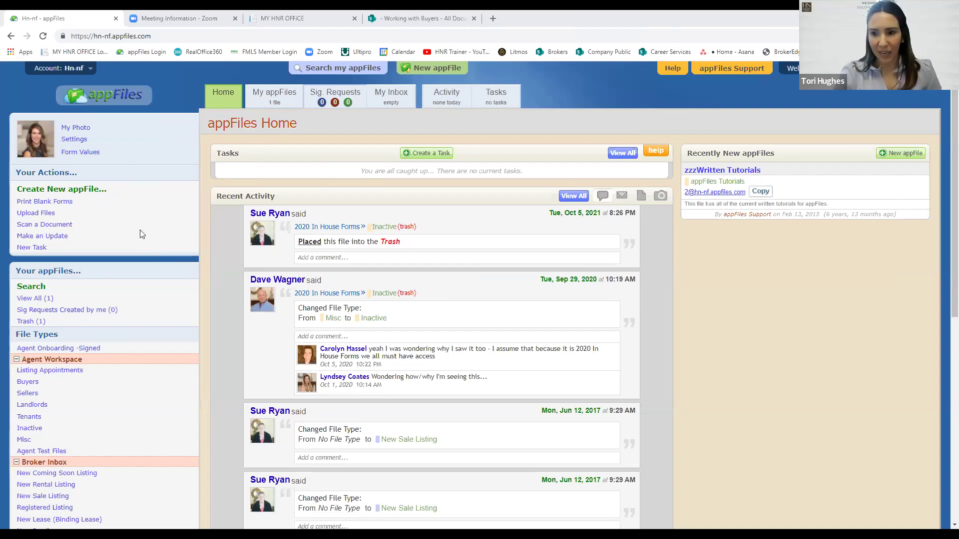
Start a new appFile and enter the client's surname as its File Name.
left_click(82, 193)
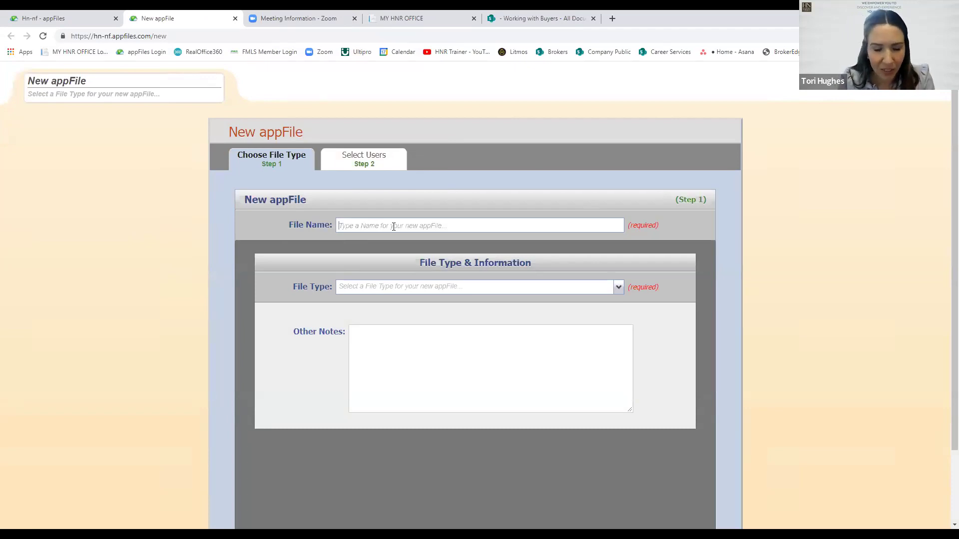
type("Smithj")
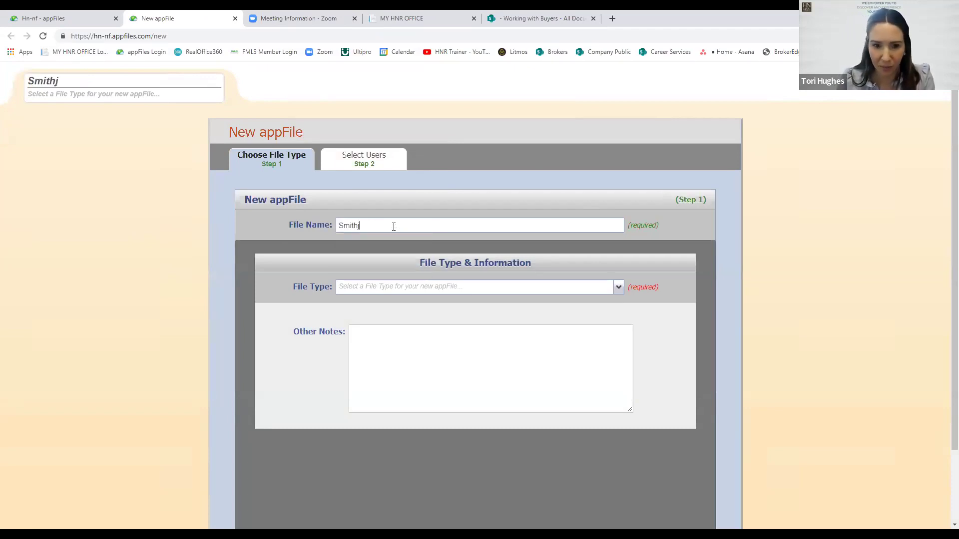
key("BackSpace")
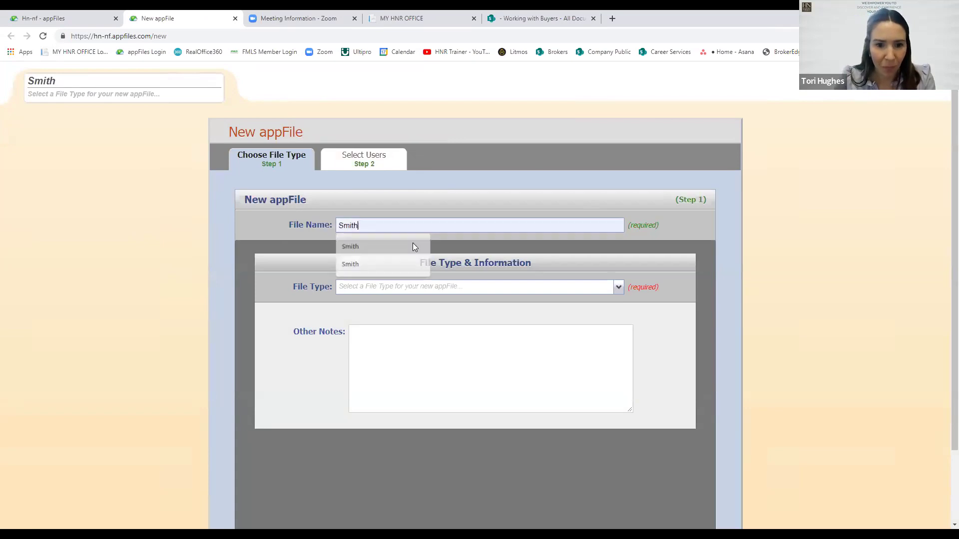
Choose Buyers as the File Type to bring up the buyer detail fields.
scroll(526, 297, "down", 1)
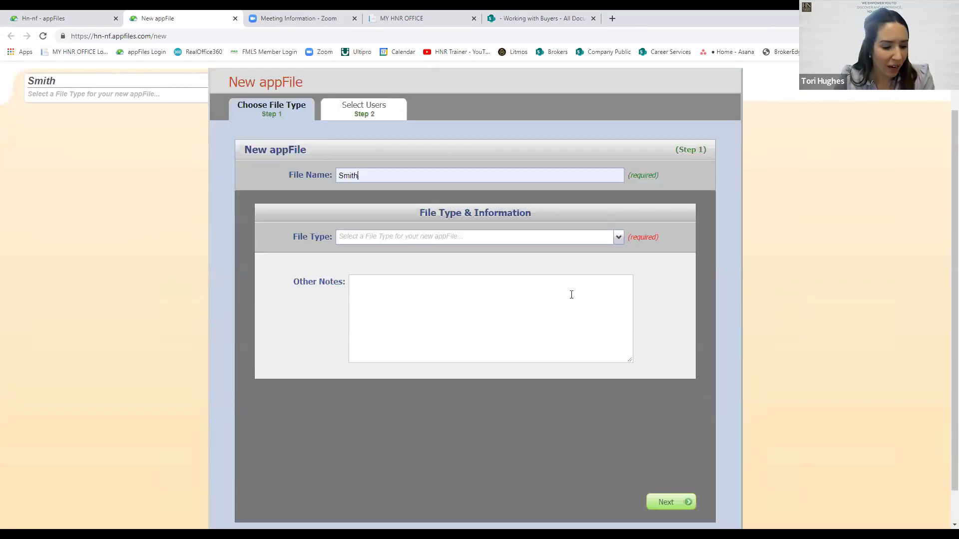
left_click(618, 238)
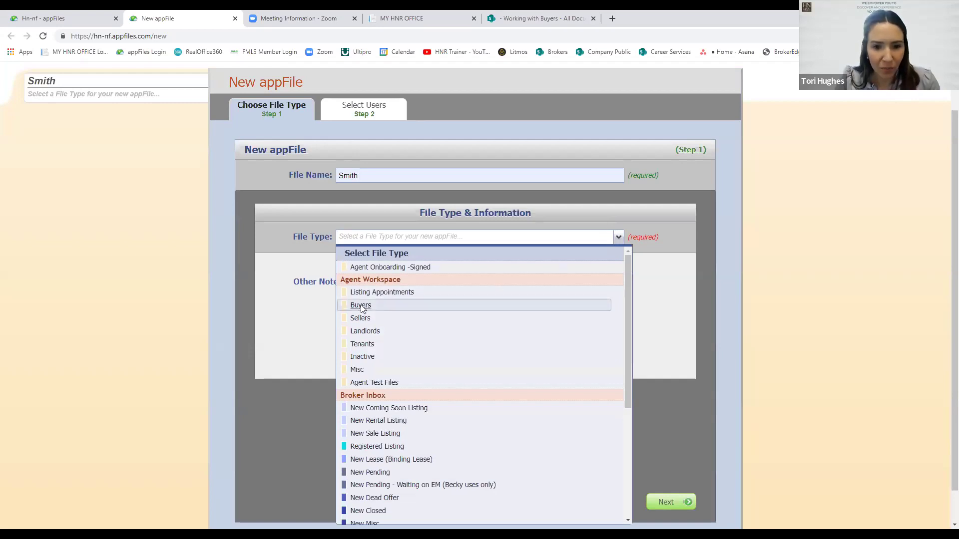
left_click(361, 306)
scroll(320, 318, "down", 1)
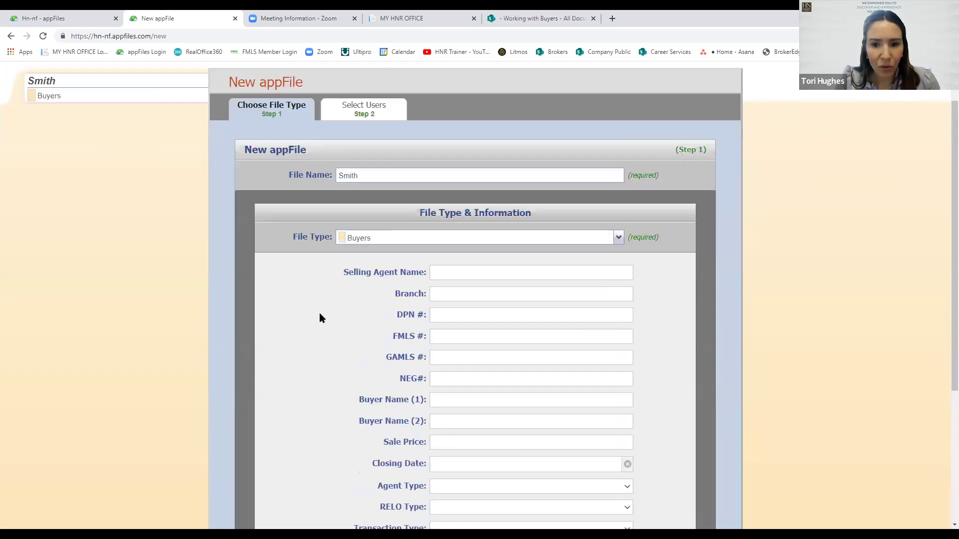
scroll(321, 318, "down", 1)
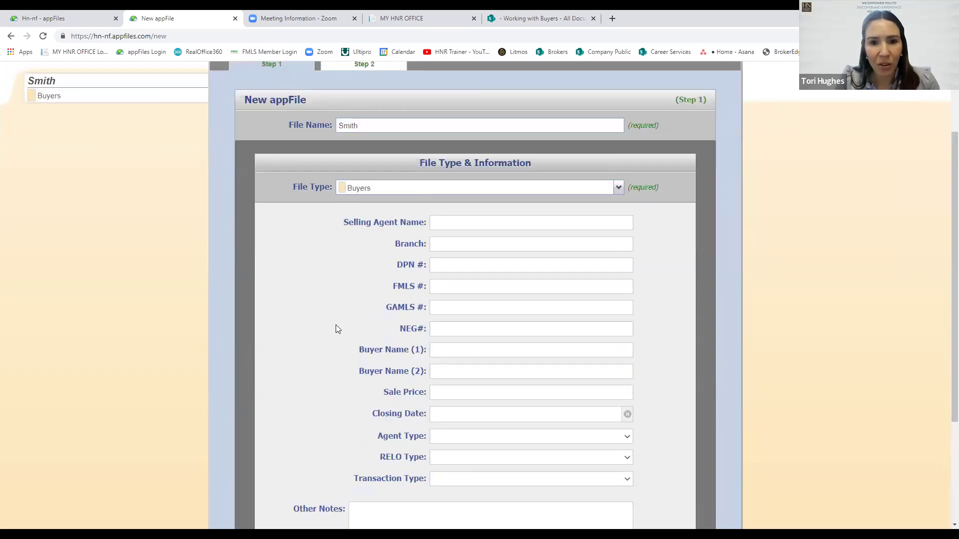
scroll(328, 313, "down", 1)
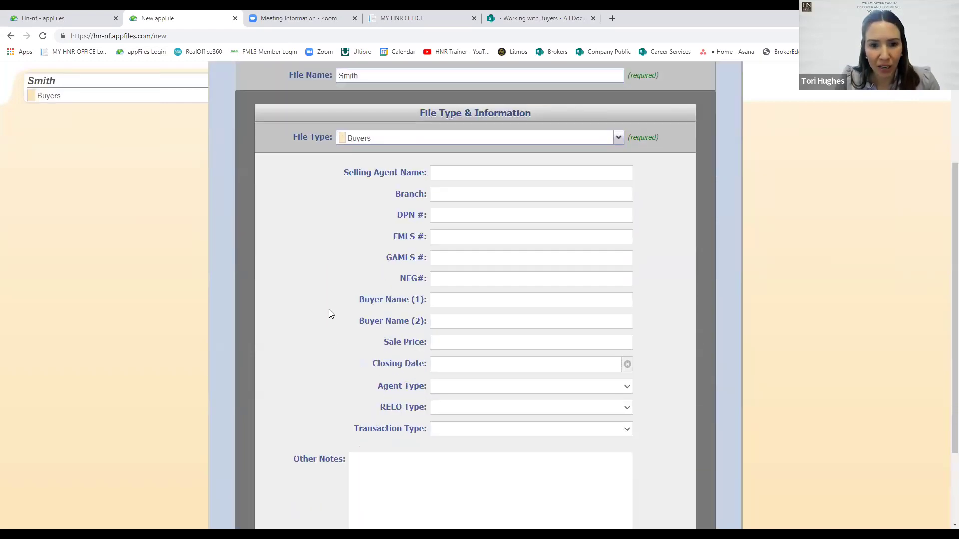
Enter the selling agent's full name and Intown as the Branch.
left_click(488, 173)
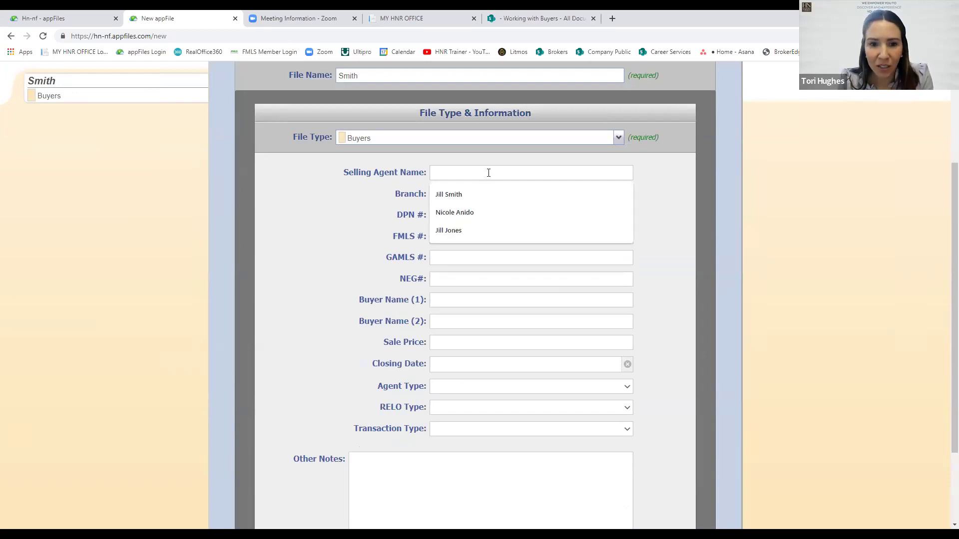
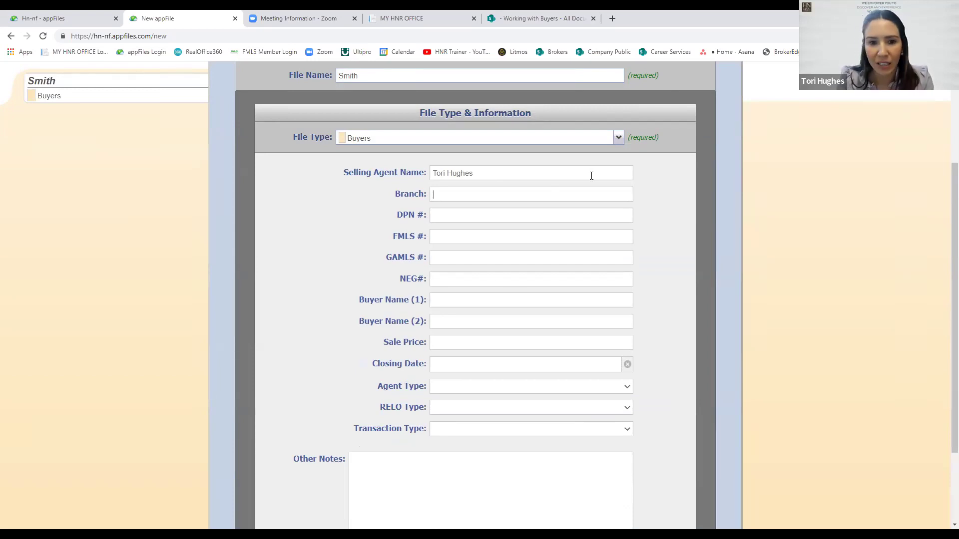
type("Intown")
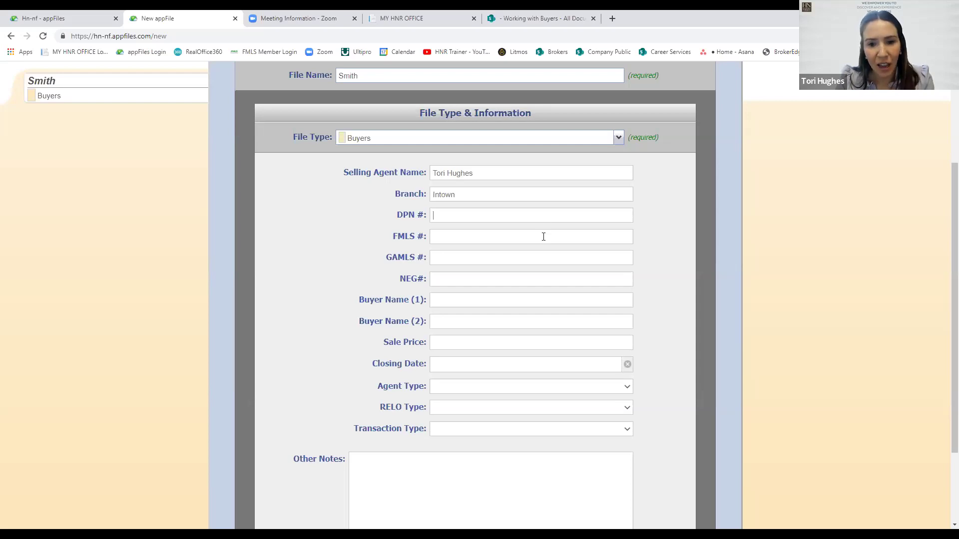
key("Tab")
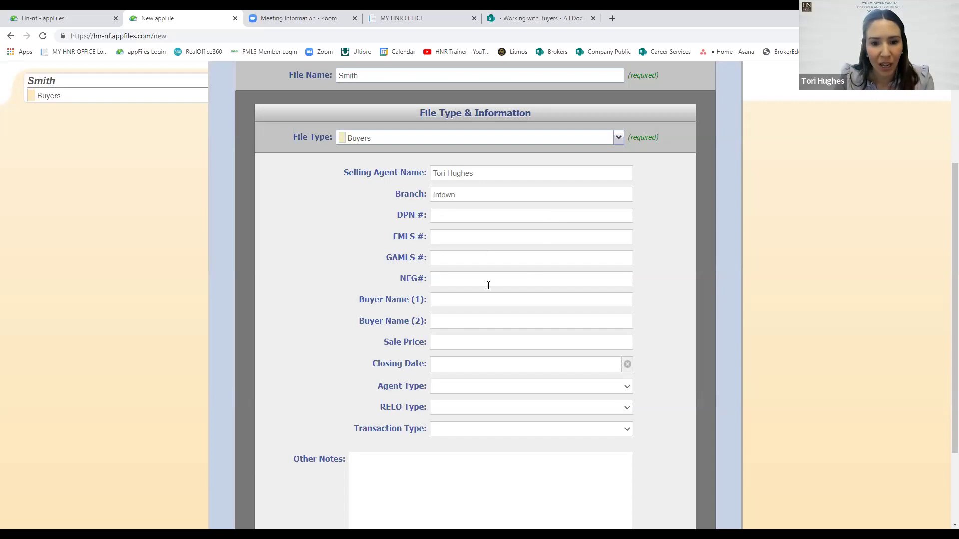
Fill in both buyers' full names in Buyer Name (1) and Buyer Name (2).
left_click(487, 300)
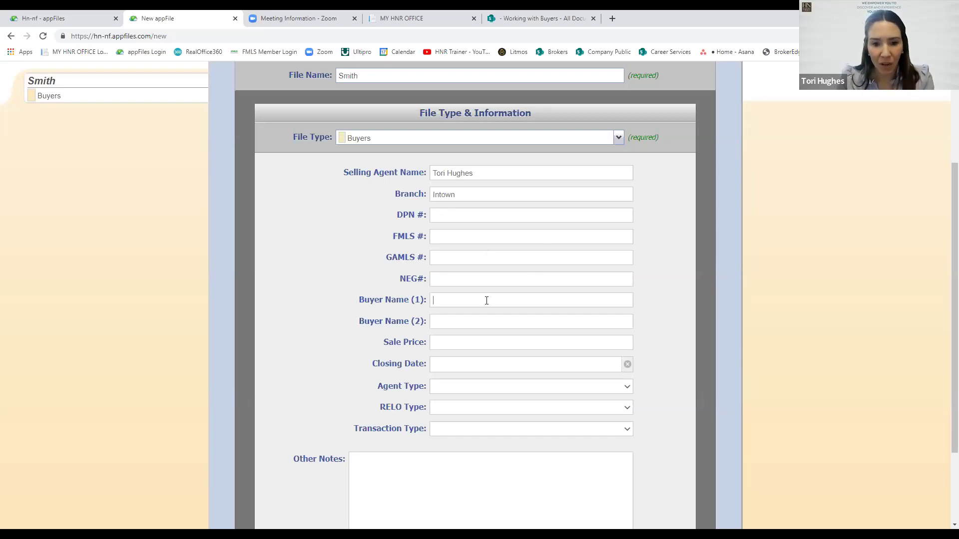
type("Jack Sm")
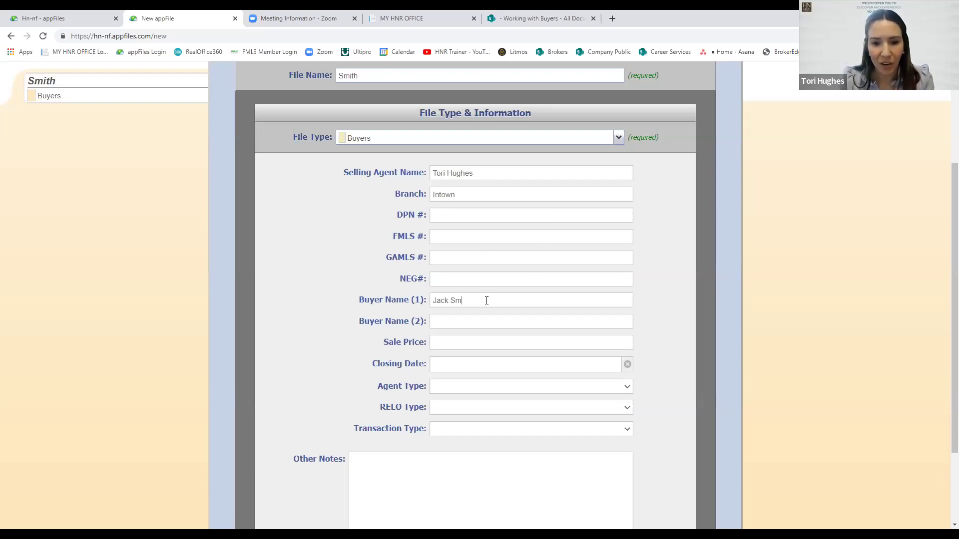
type("ith")
key("Tab")
type("Jill")
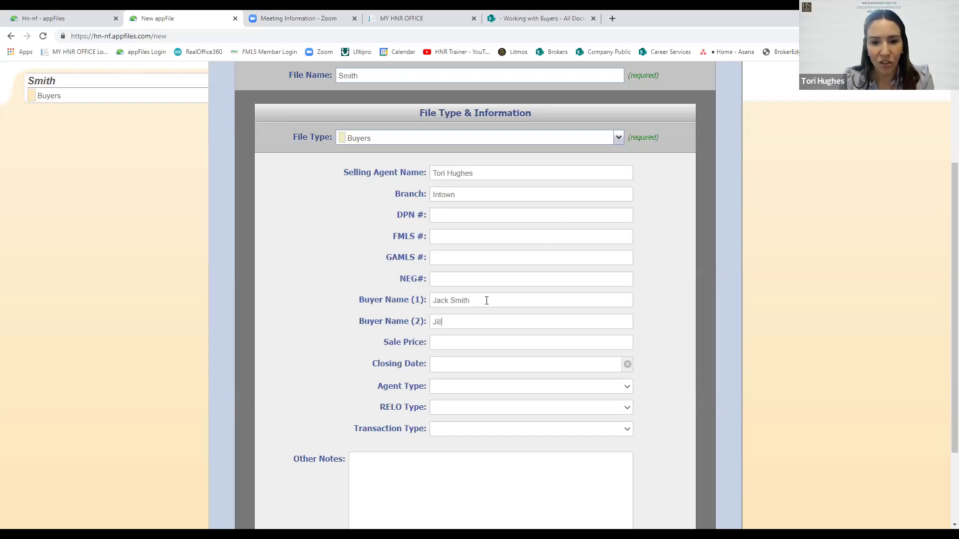
type(" Smith")
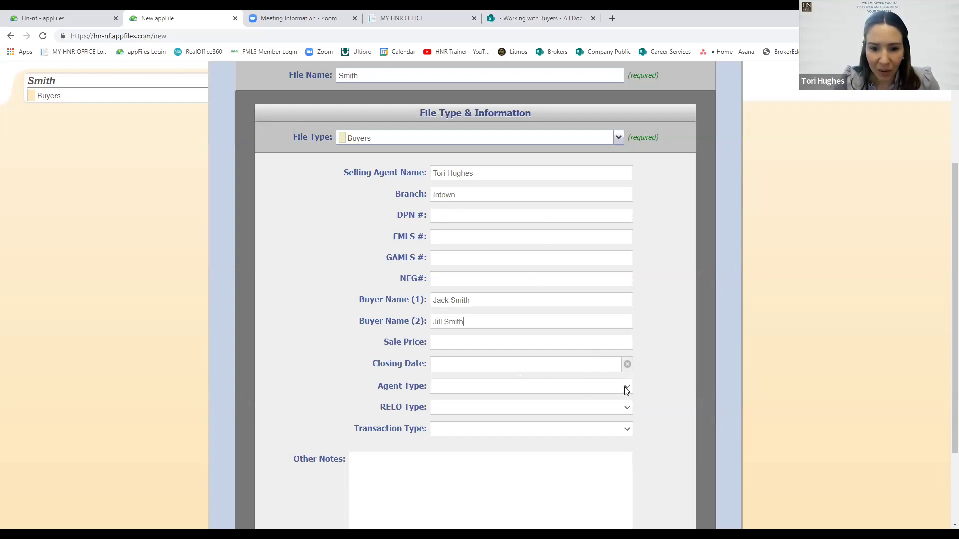
Set Agent Type to Selling Agent and RELO Type to RELO Personal Referral.
left_click(586, 420)
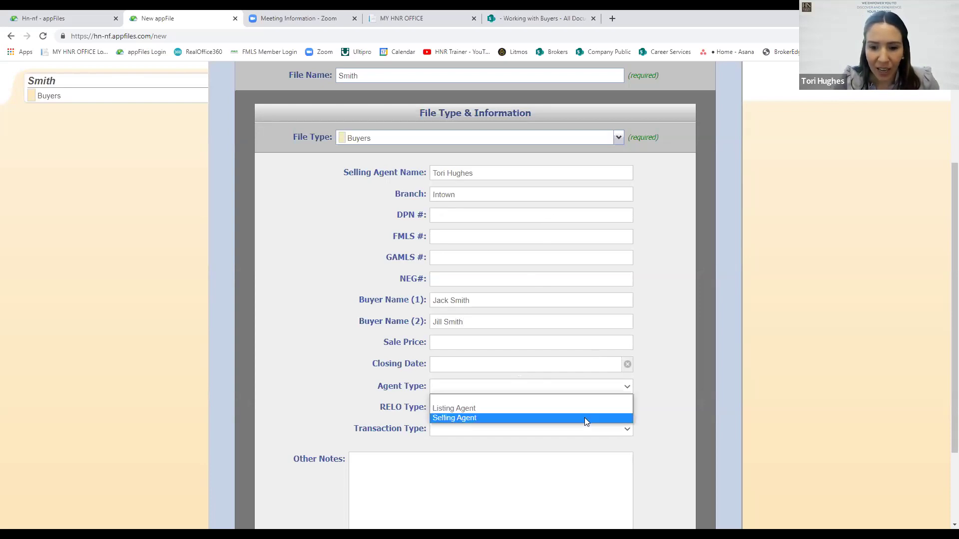
left_click(585, 420)
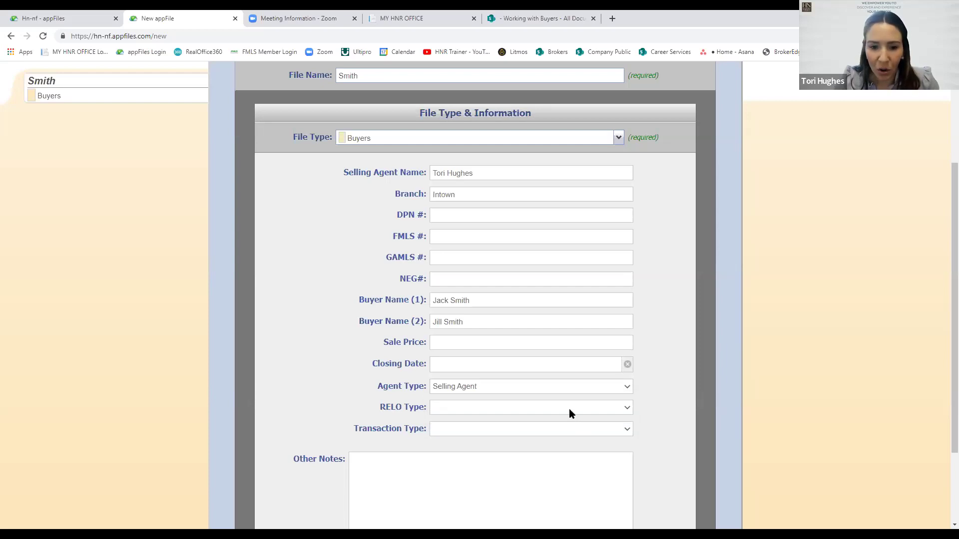
left_click(570, 412)
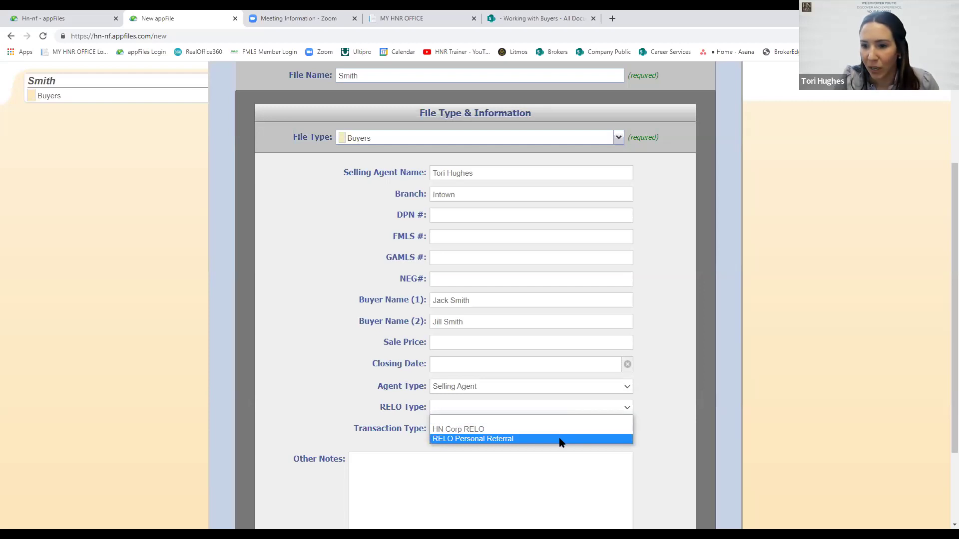
left_click(570, 412)
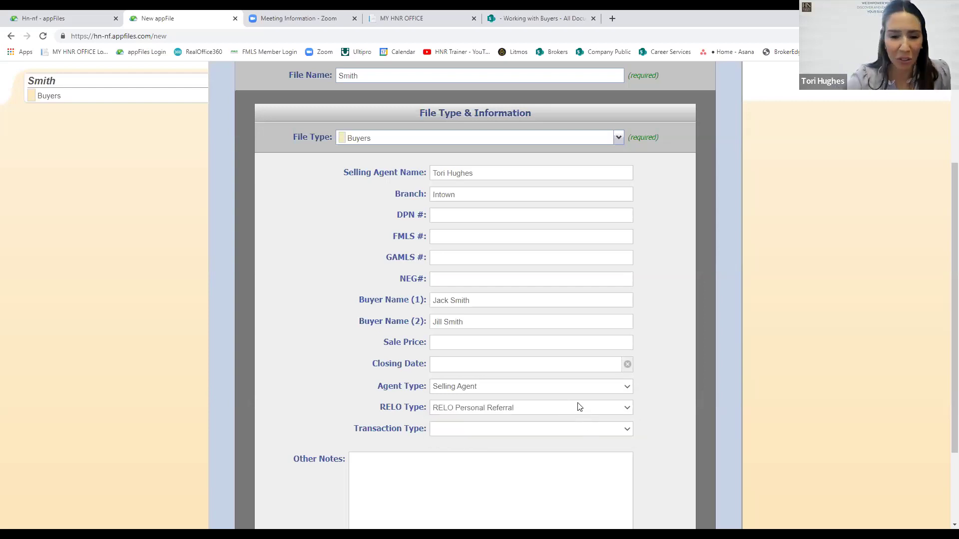
Set Transaction Type to Residential and submit the file with Next.
left_click(599, 433)
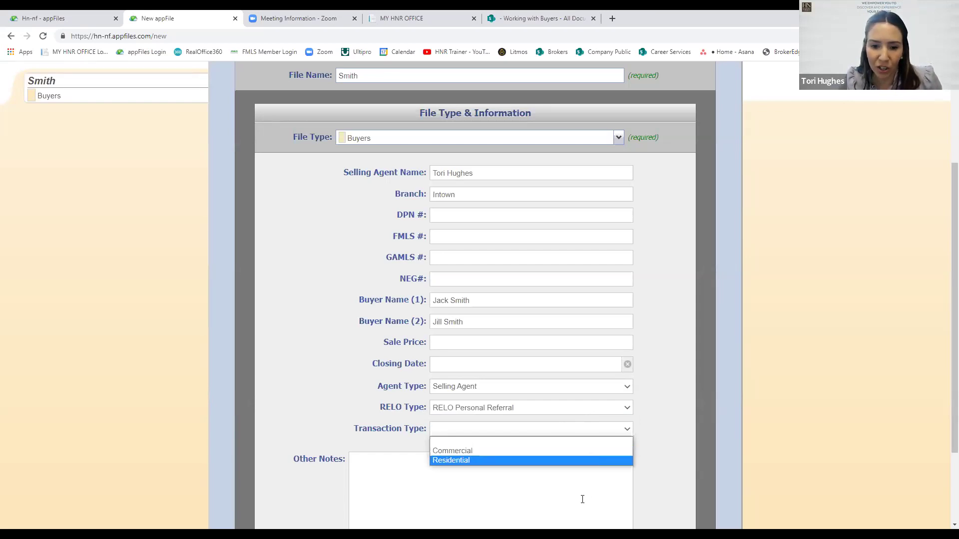
key("Return")
scroll(443, 366, "down", 2)
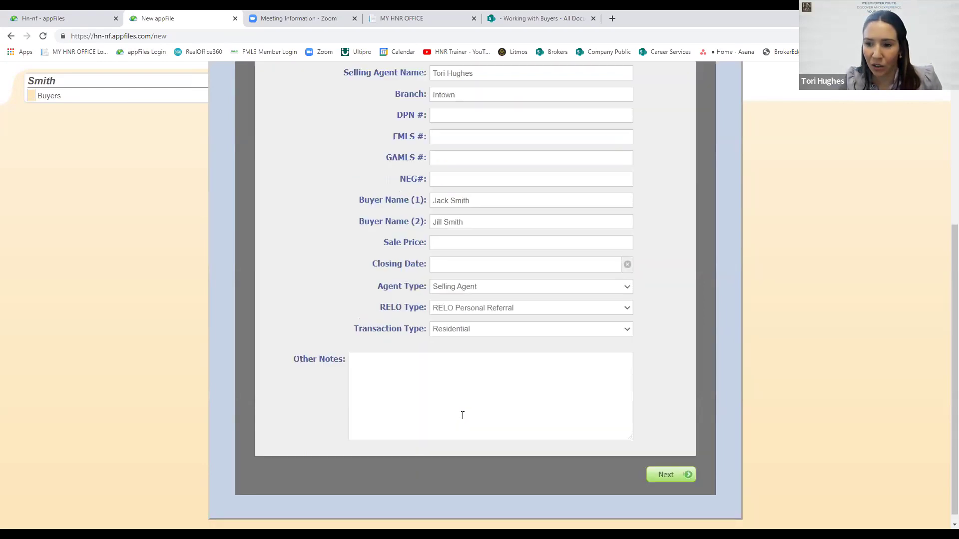
left_click(686, 482)
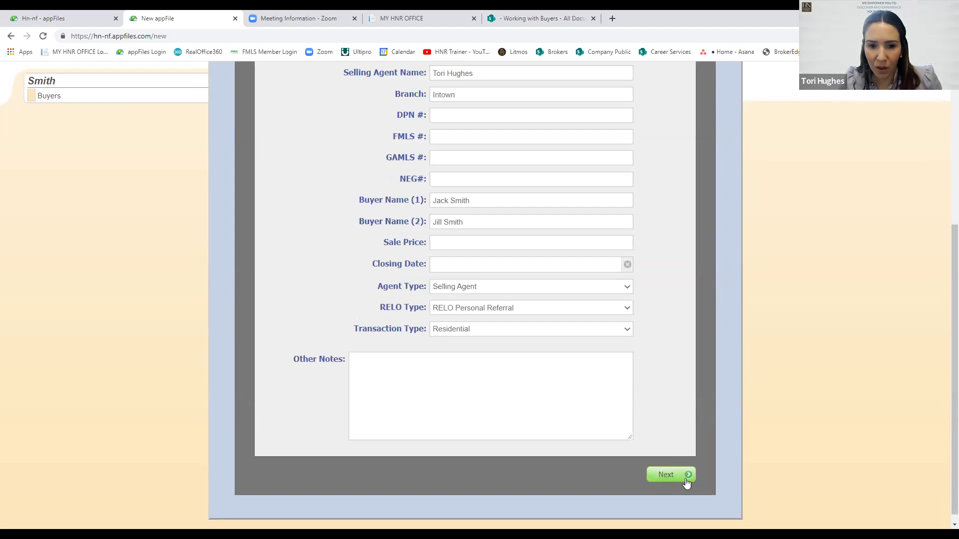
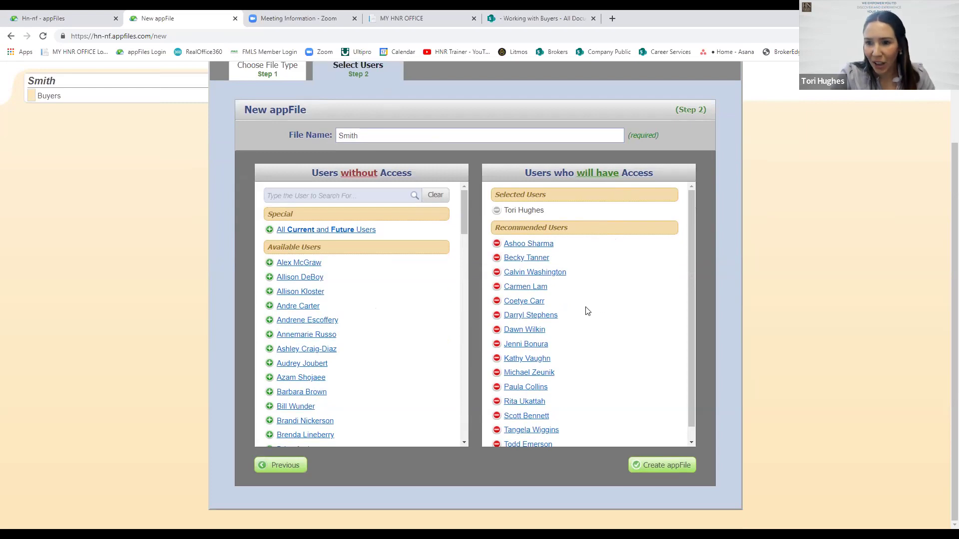
scroll(587, 311, "down", 1)
scroll(587, 311, "up", 1)
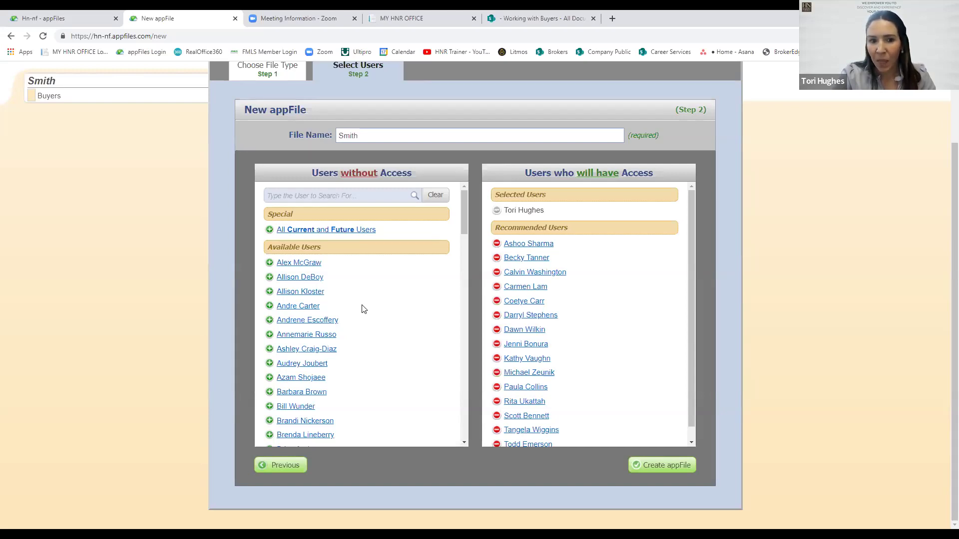
Add one more agent to Selected Users, then create the Smith Buyers appFile.
left_click(354, 198)
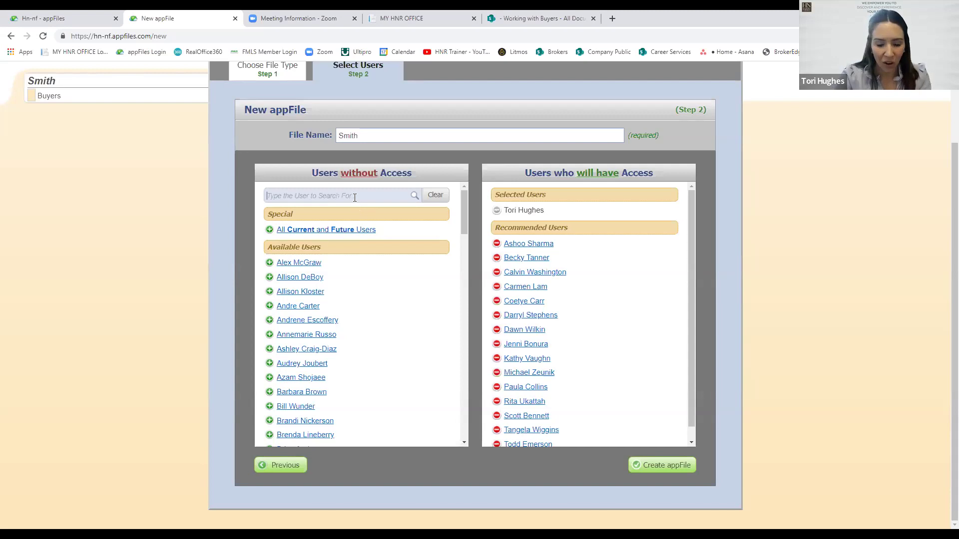
type("sandy")
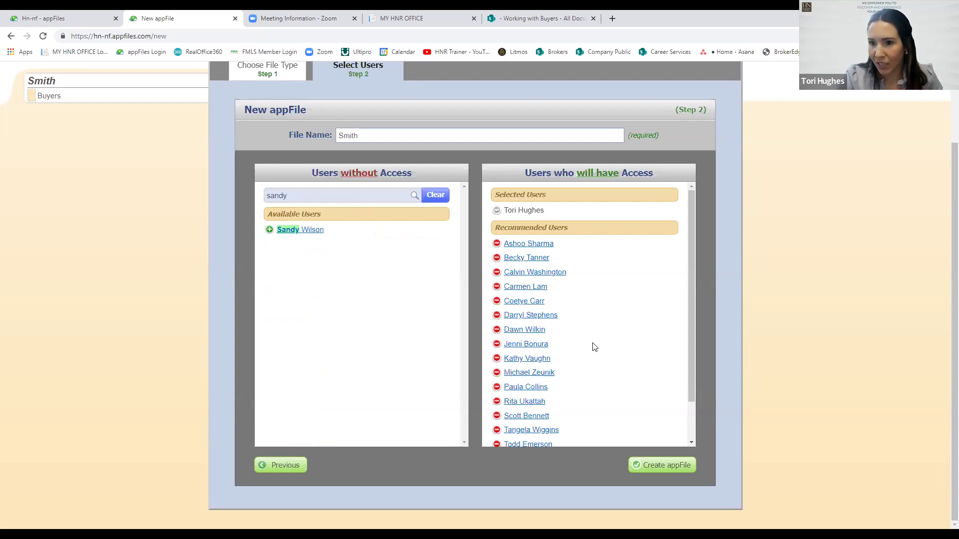
scroll(615, 326, "down", 1)
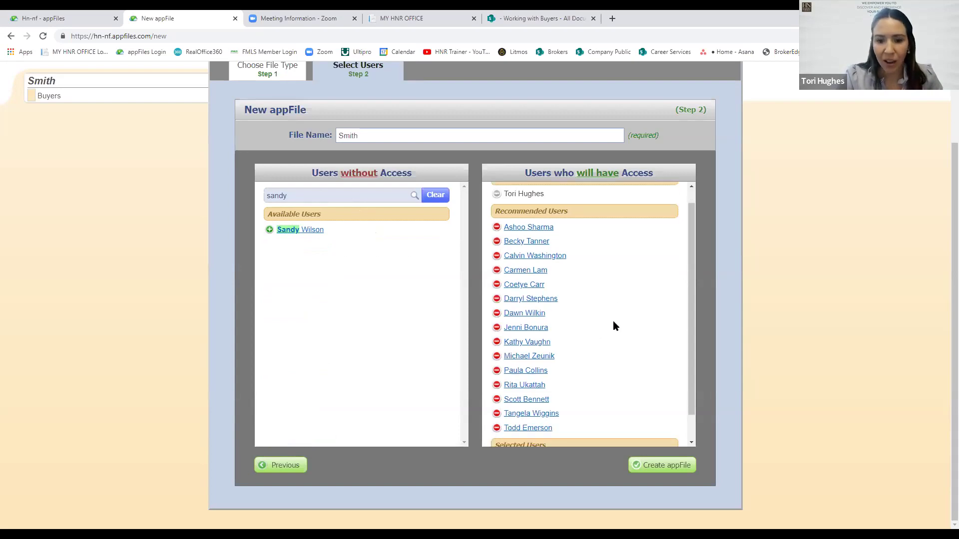
scroll(550, 432, "down", 2)
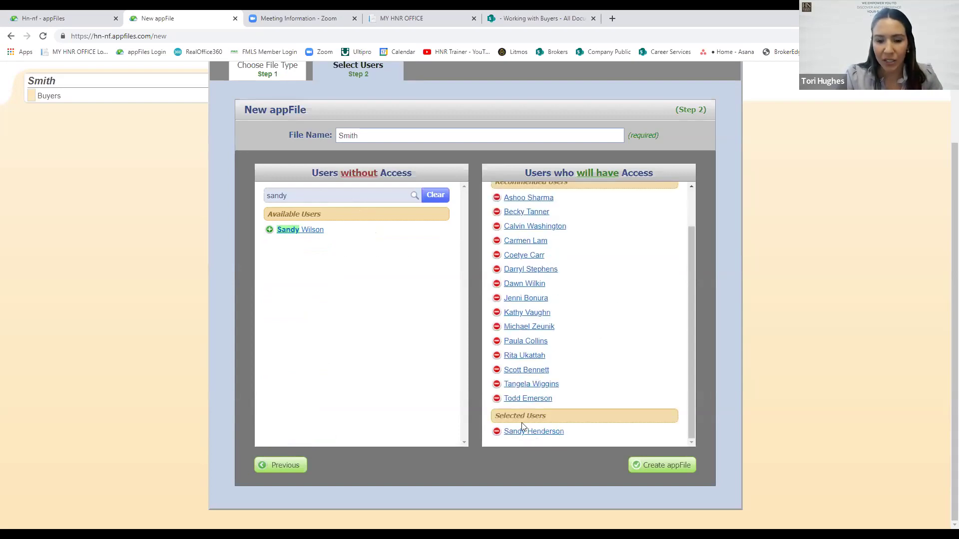
left_click(673, 467)
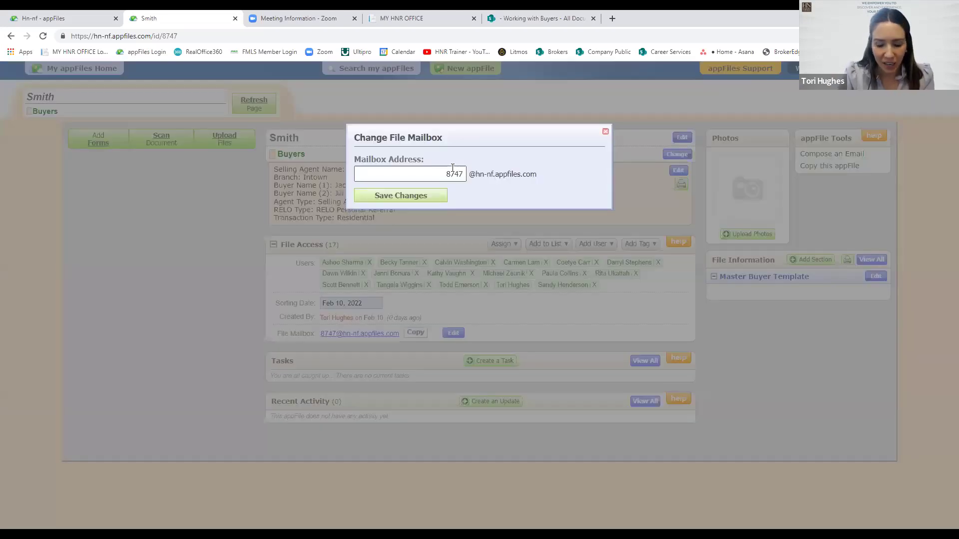
Replace the numeric file mailbox with the suggested name-based address, save, and copy it.
double_click(453, 169)
key("BackSpace")
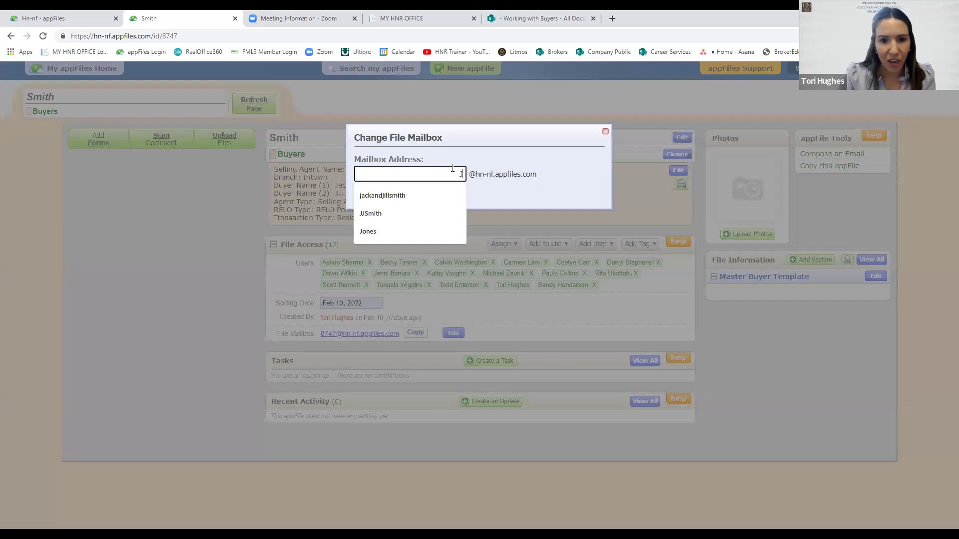
type("ja")
key("Down")
key("Return")
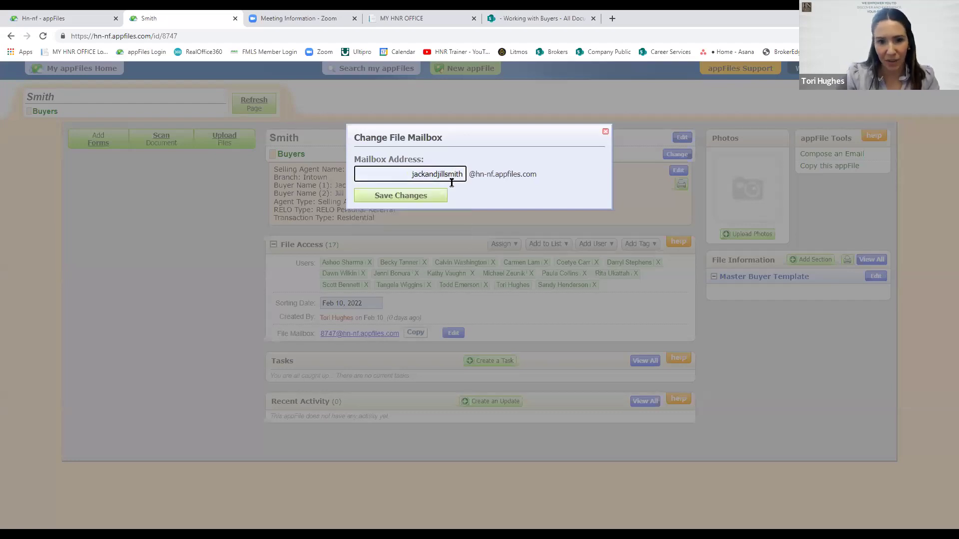
left_click(407, 196)
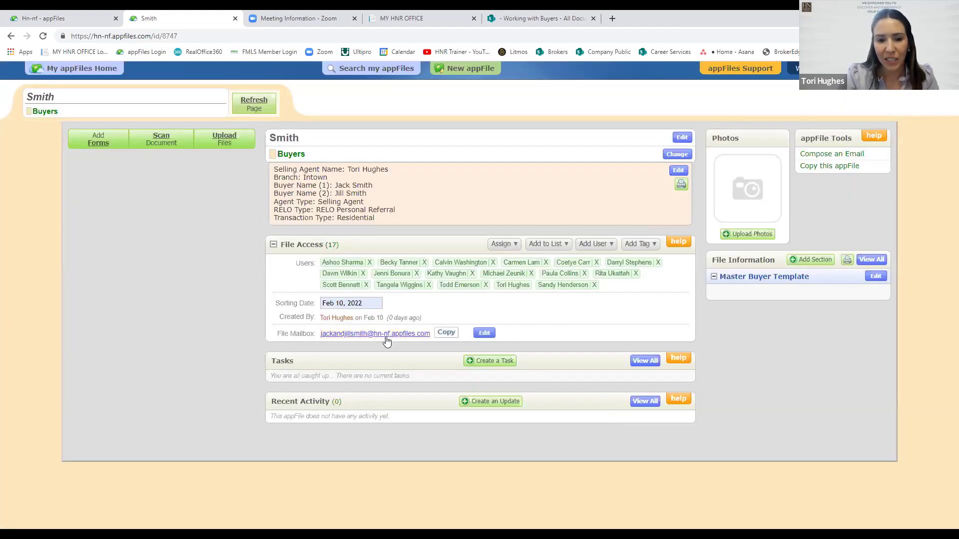
left_click(446, 333)
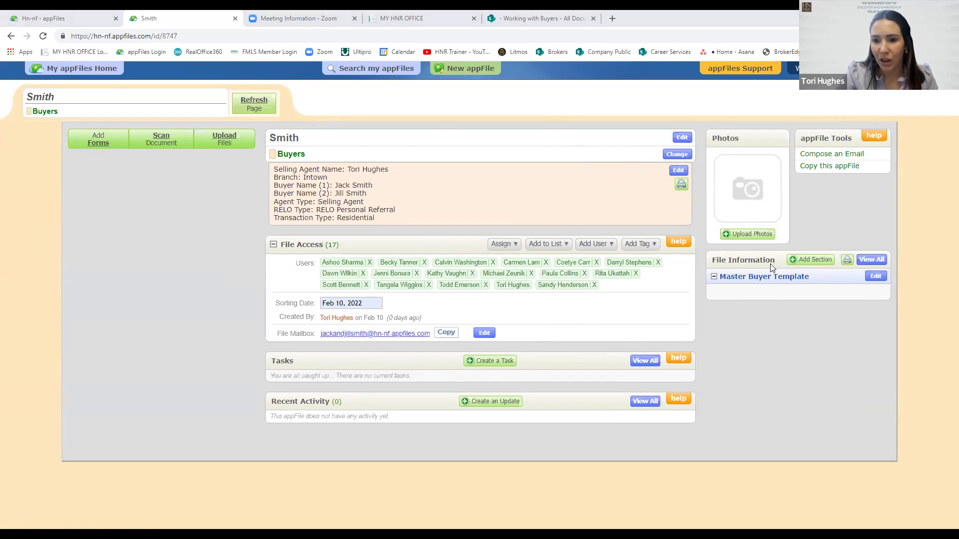
Create a new info section using the Buyer Information template.
left_click(809, 262)
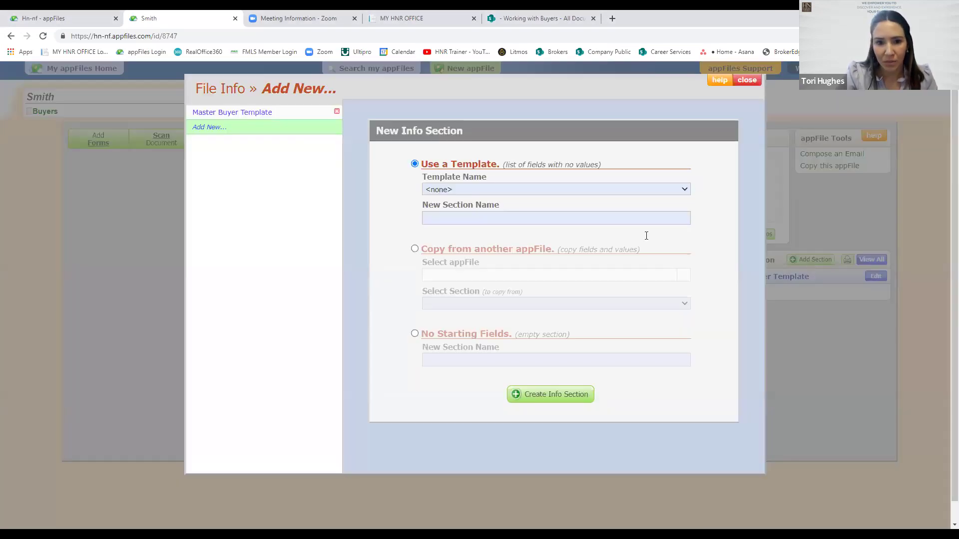
left_click(493, 192)
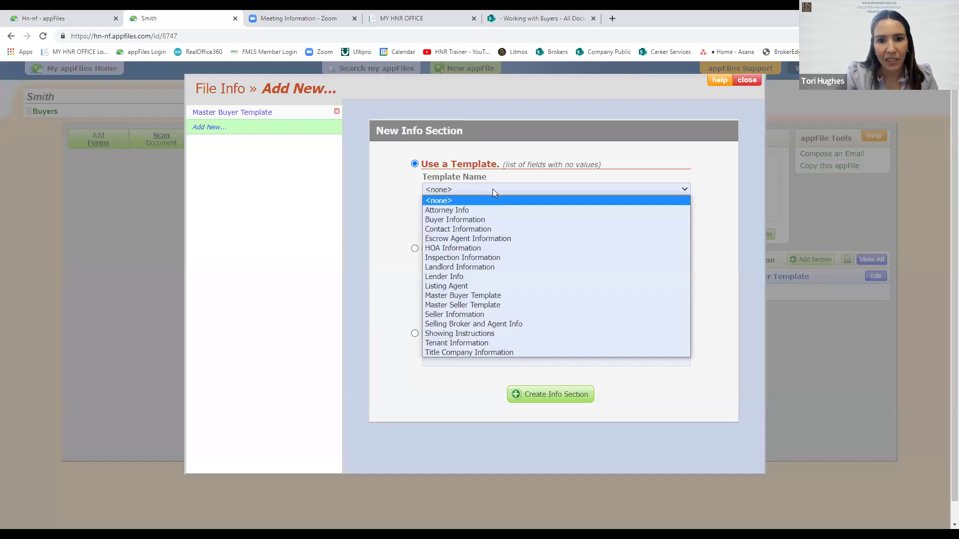
left_click(483, 220)
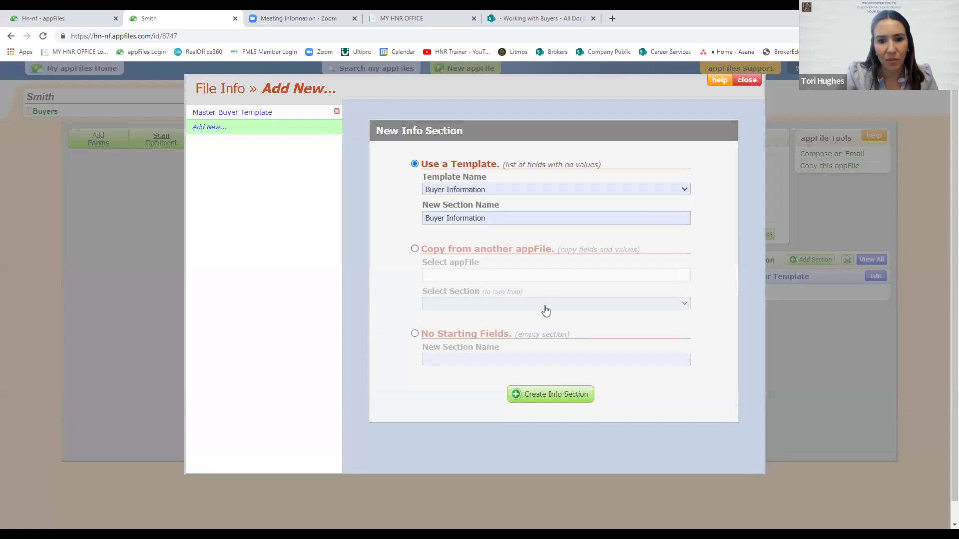
left_click(557, 395)
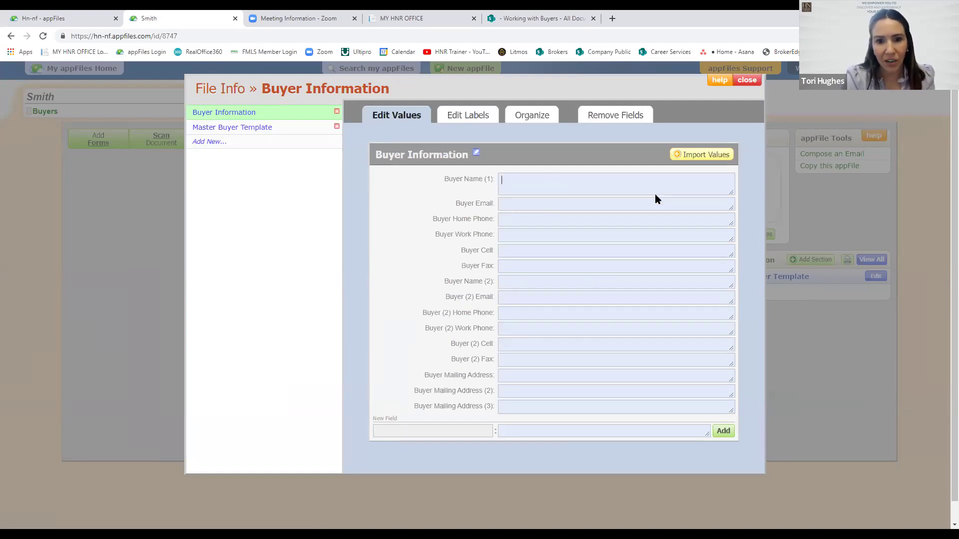
Enter the first buyer's full name and e-mail address.
type("Jack Smith")
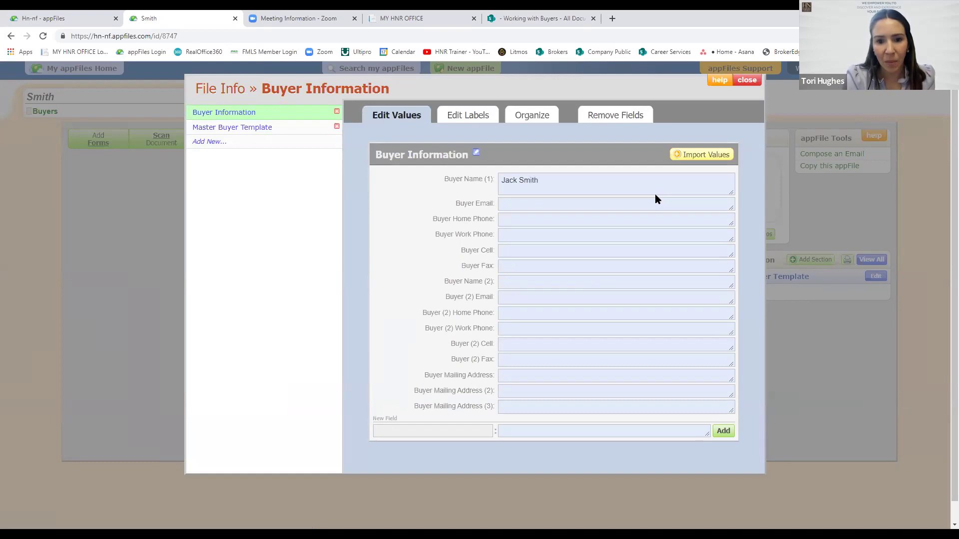
key("Tab")
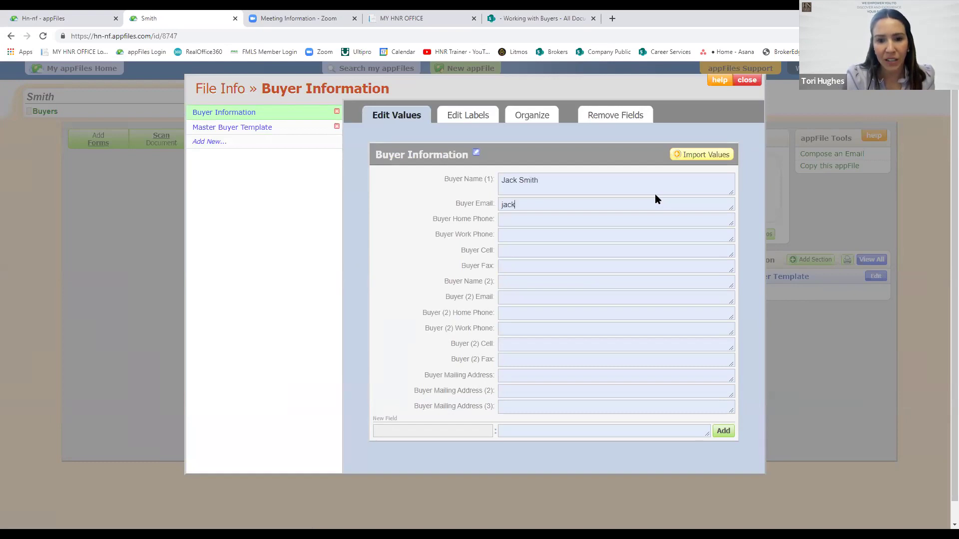
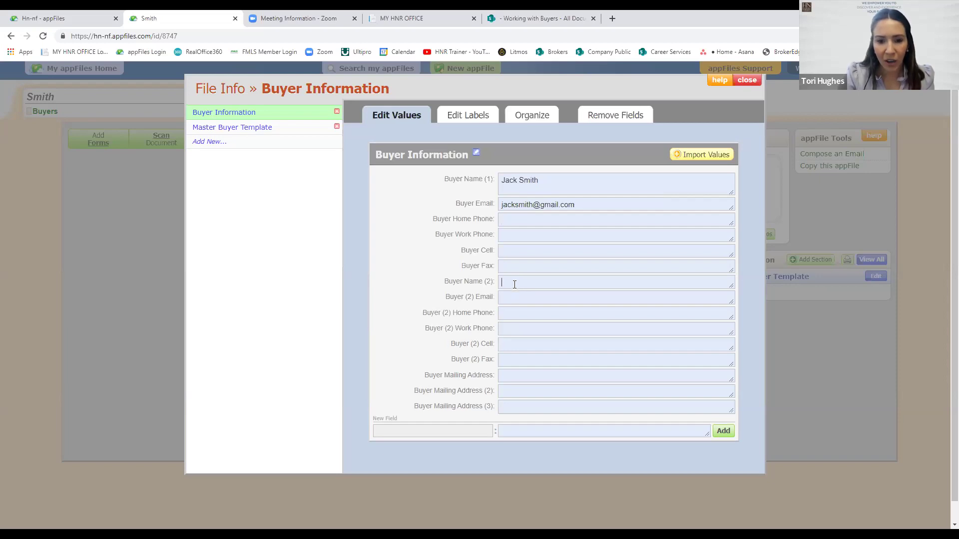
Enter the second buyer's name and e-mail address.
type("Jill")
key("Tab")
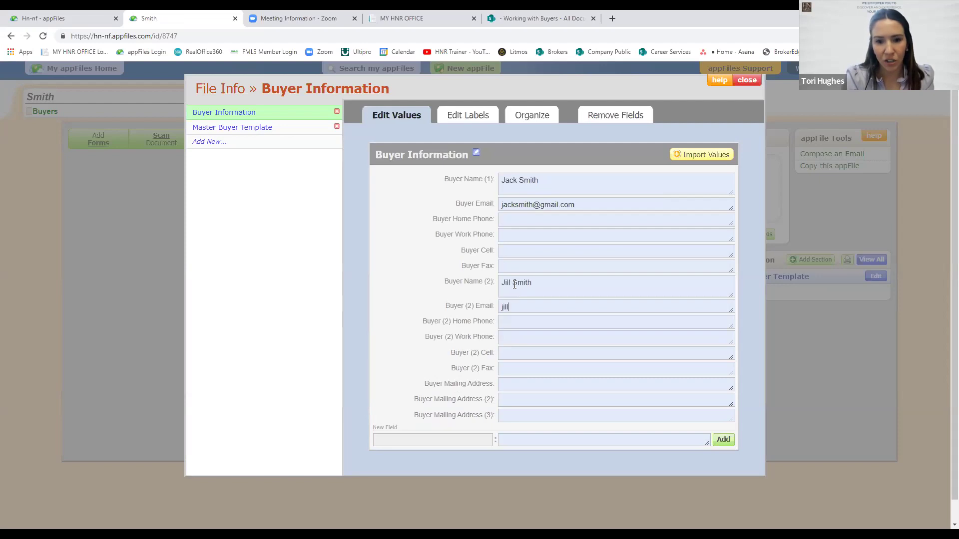
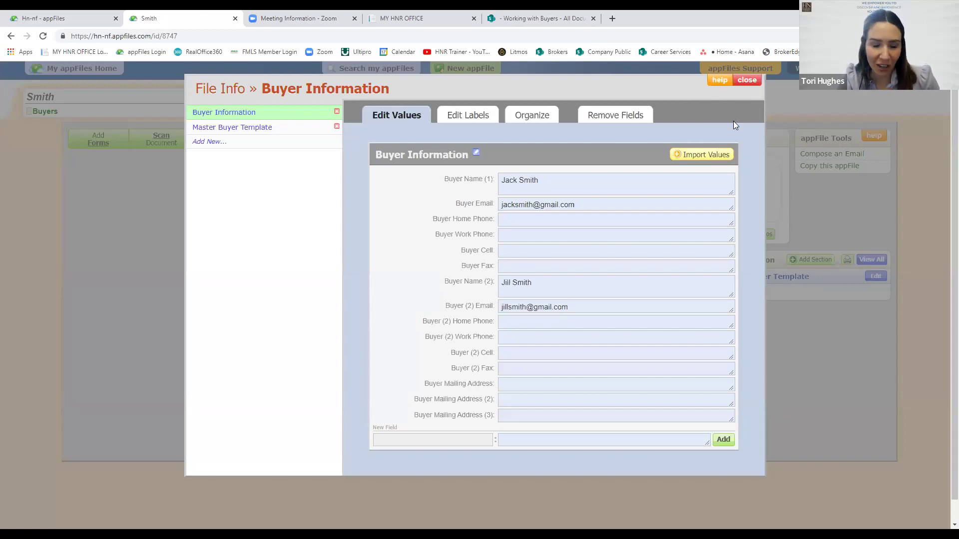
Close File Info to save the buyer details, then browse templates for another section.
left_click(746, 80)
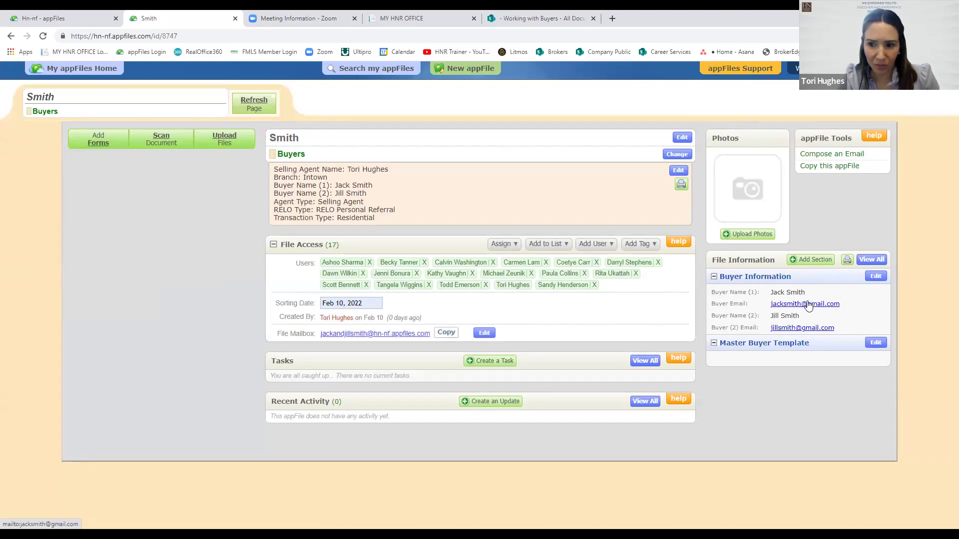
left_click(815, 259)
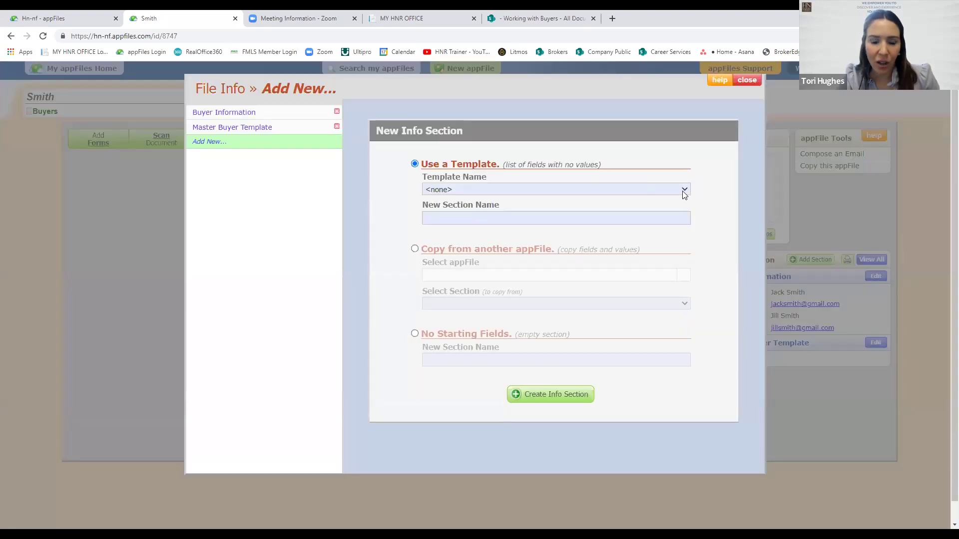
left_click(684, 191)
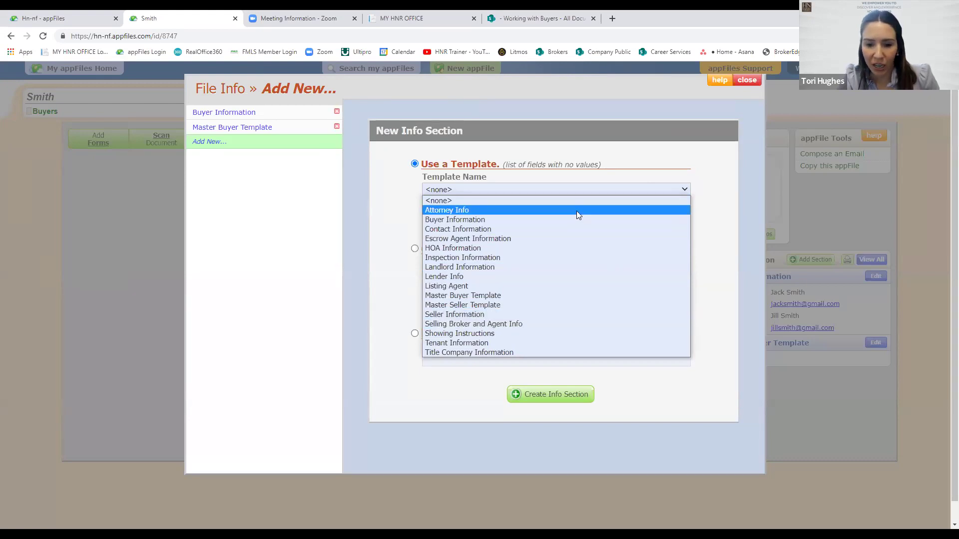
left_click(723, 87)
Discard the unused section form and search All Forms for 'buyer' to pick F110.
left_click(747, 80)
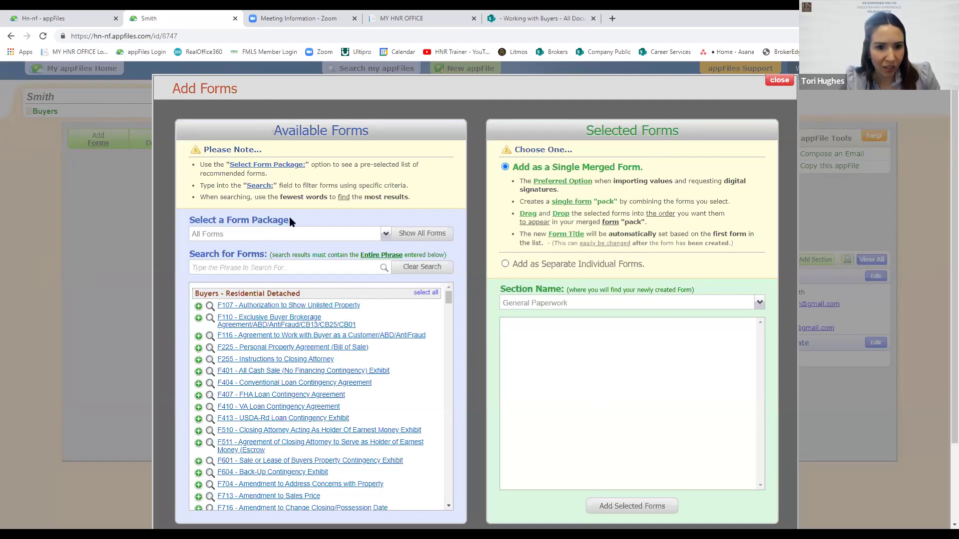
left_click(385, 234)
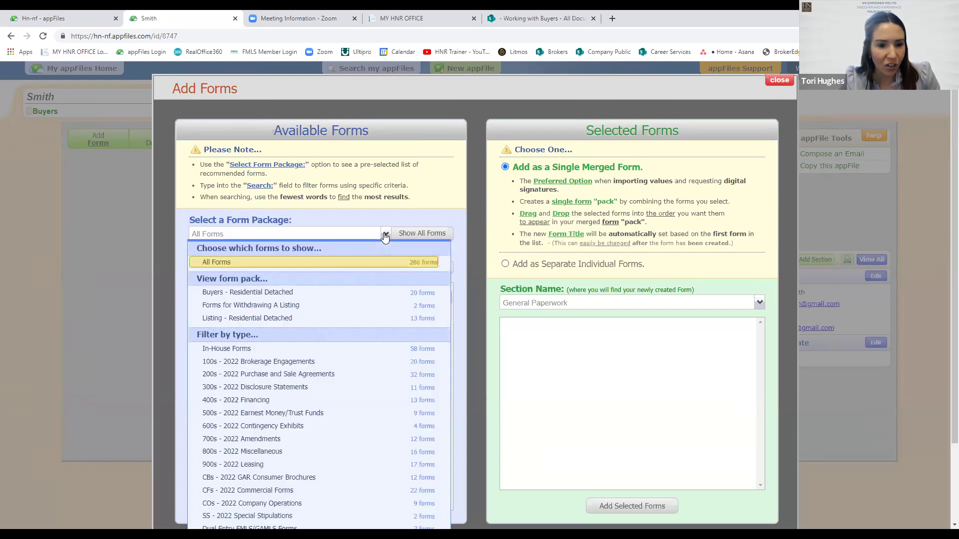
left_click(385, 234)
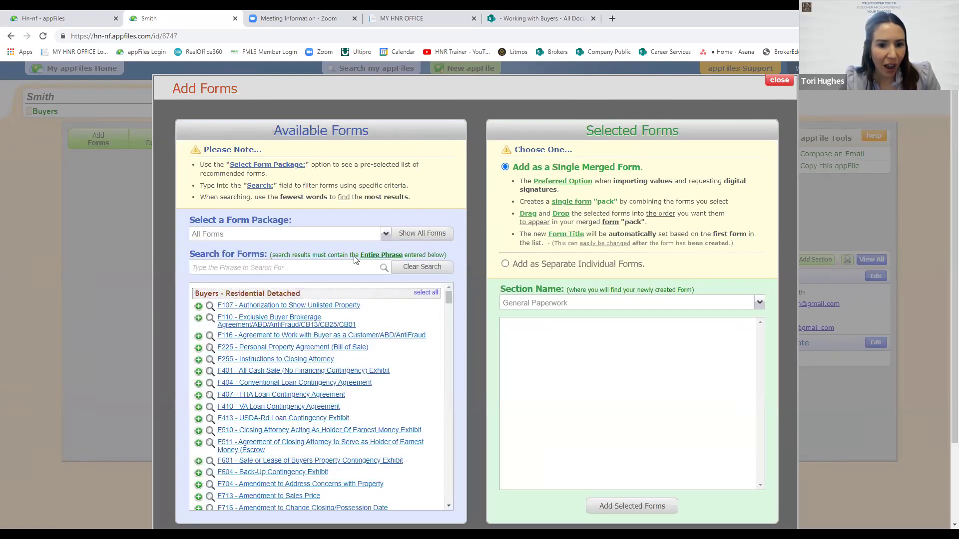
left_click(331, 267)
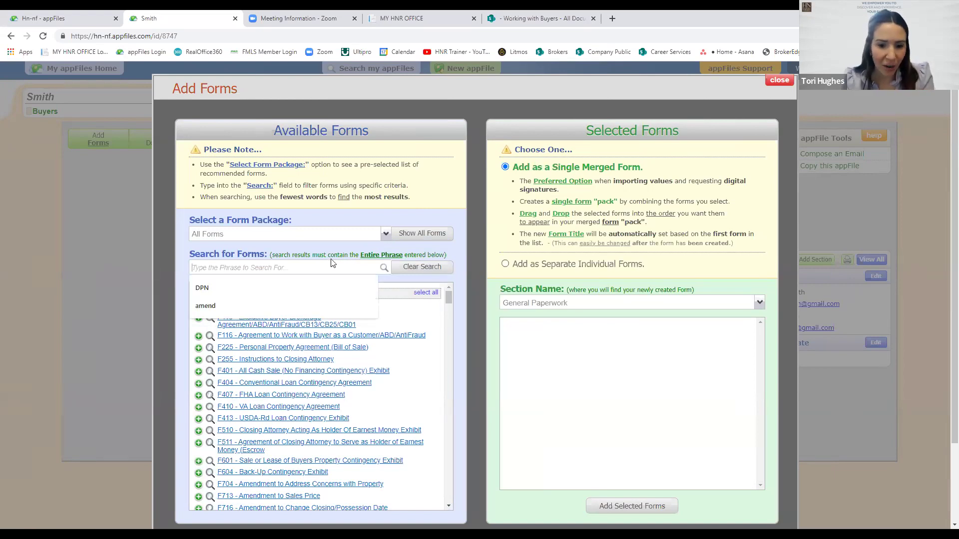
type("buy")
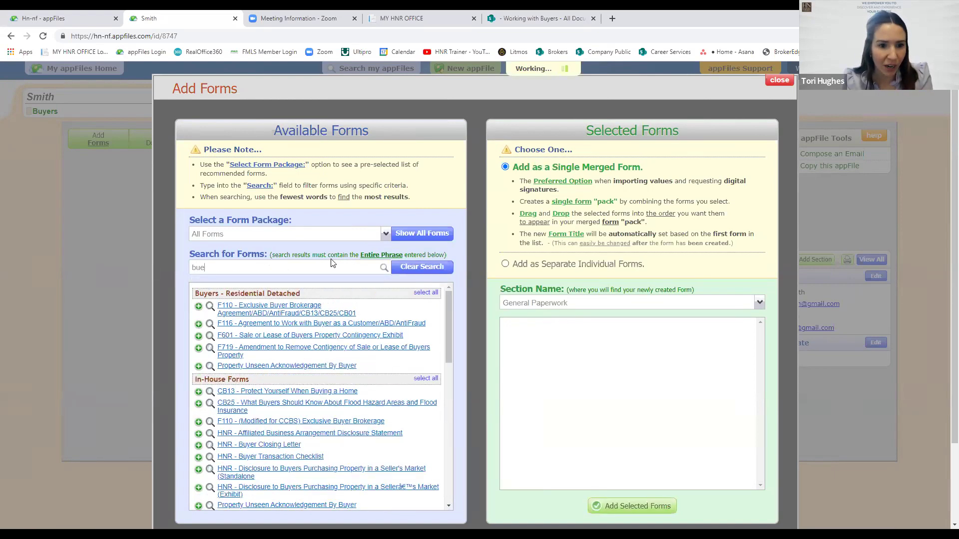
type("er")
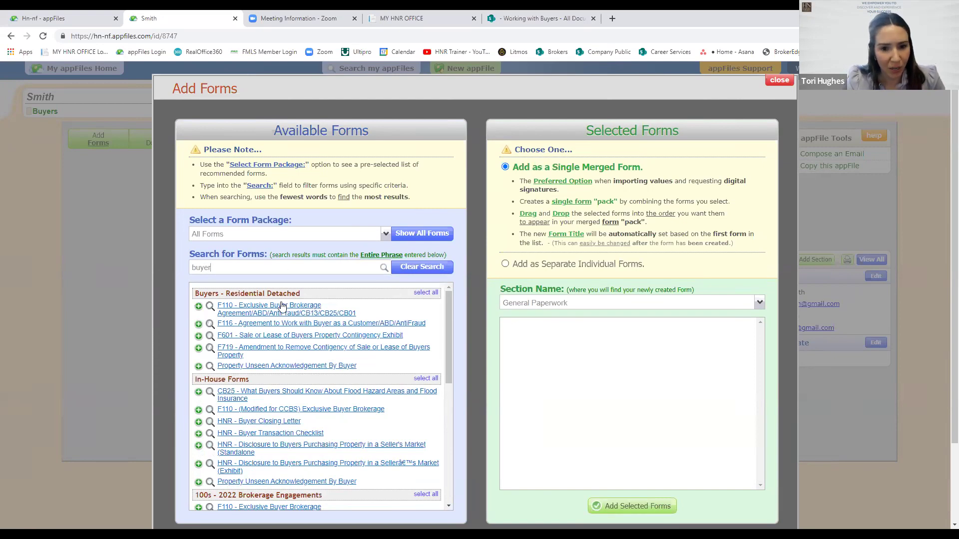
left_click(283, 307)
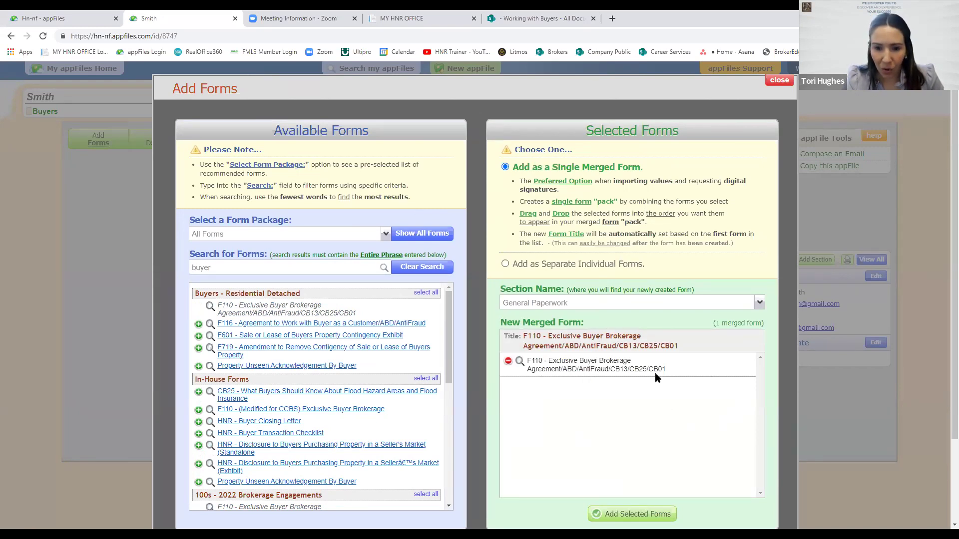
Keep General Paperwork as the section name and add the F110 form.
left_click(760, 303)
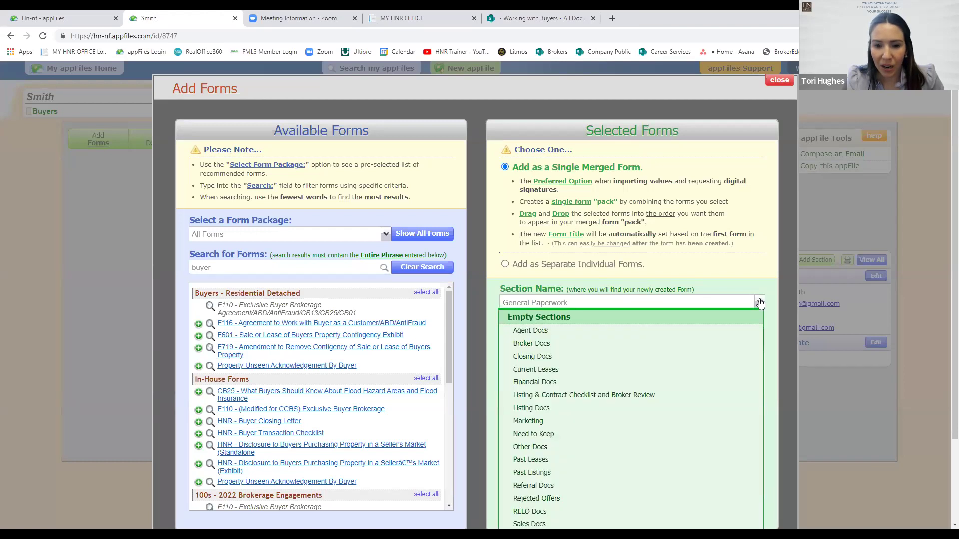
left_click(760, 304)
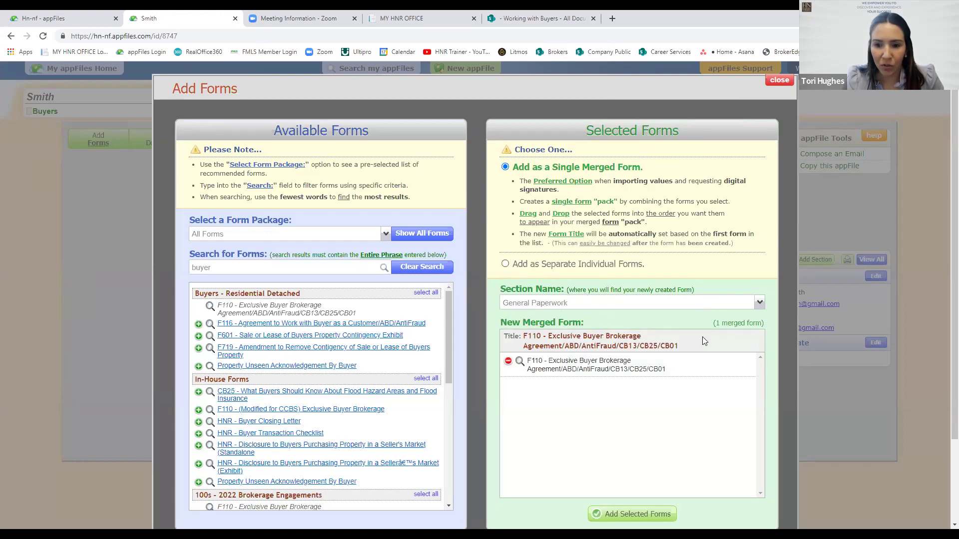
left_click(759, 303)
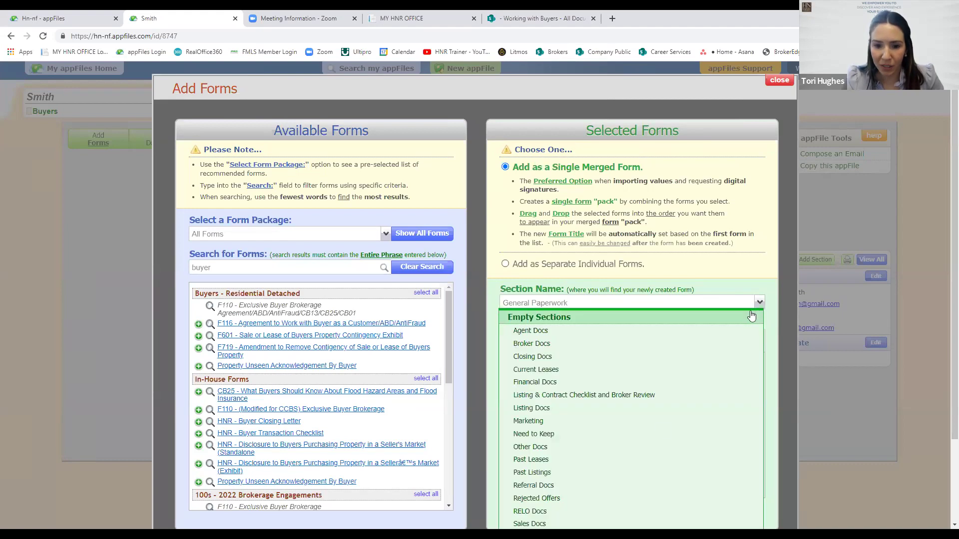
left_click(759, 303)
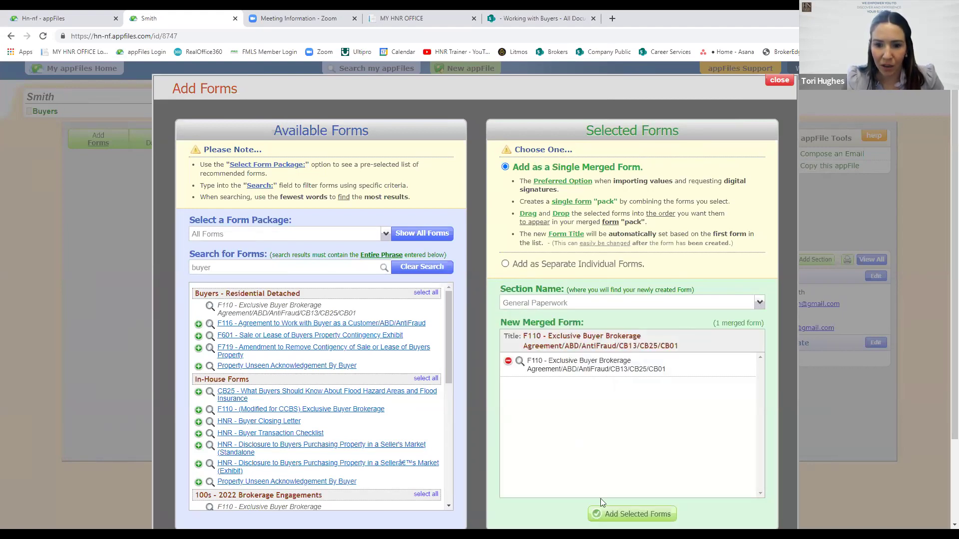
left_click(621, 514)
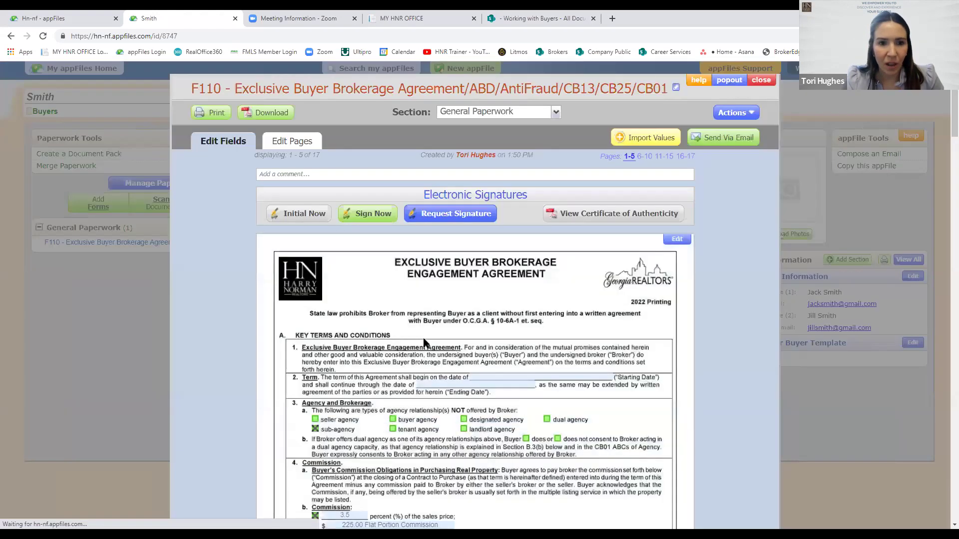
Look over the F110 form, then close the editor back to the Smith appFile.
scroll(634, 347, "down", 5)
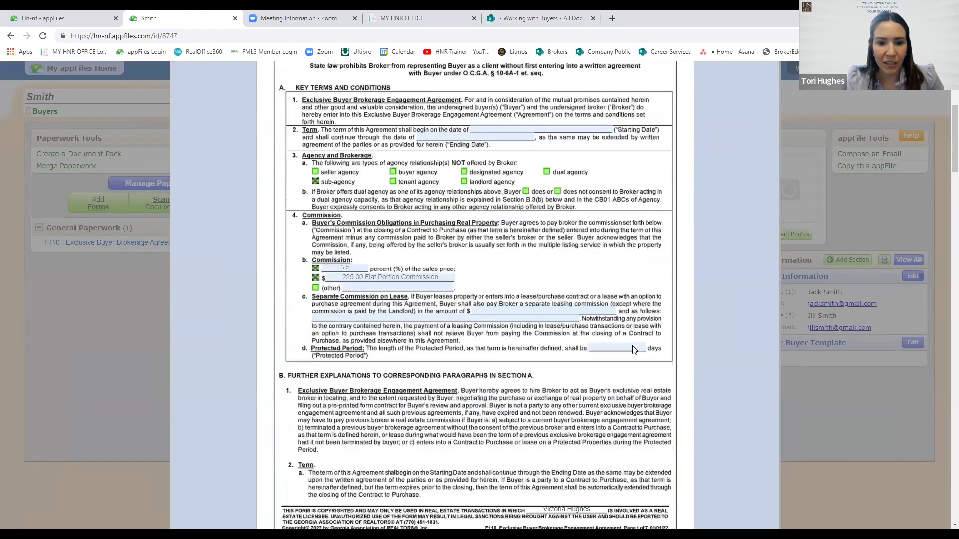
scroll(635, 349, "up", 1)
scroll(632, 345, "down", 5)
scroll(632, 345, "up", 9)
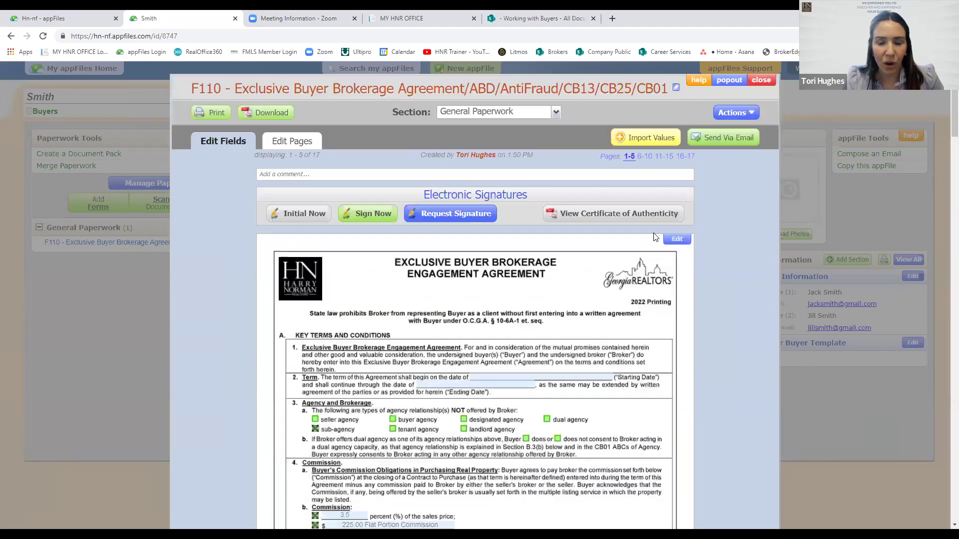
left_click(762, 81)
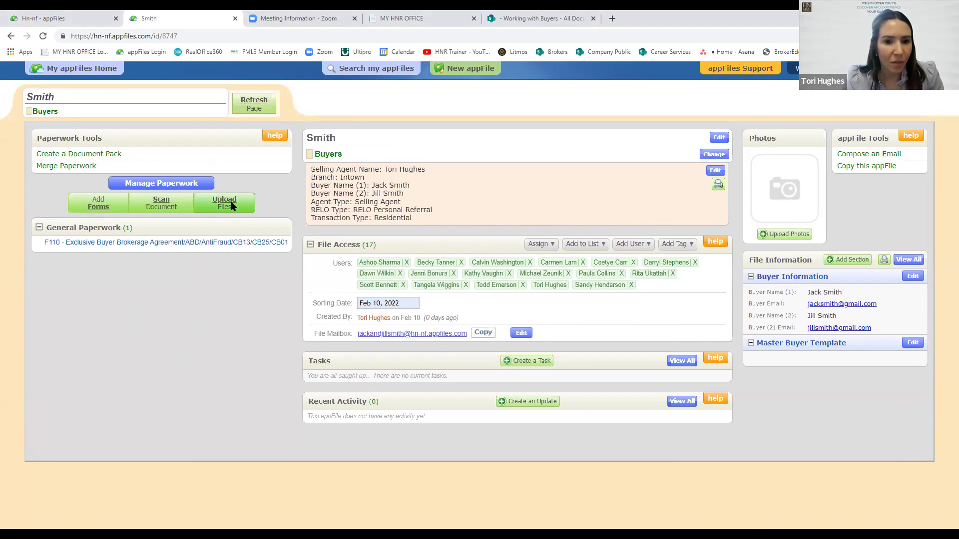
Browse for an upload in Career Services > 8. Class Content > How to Write a Purchase and Sale.
left_click(232, 206)
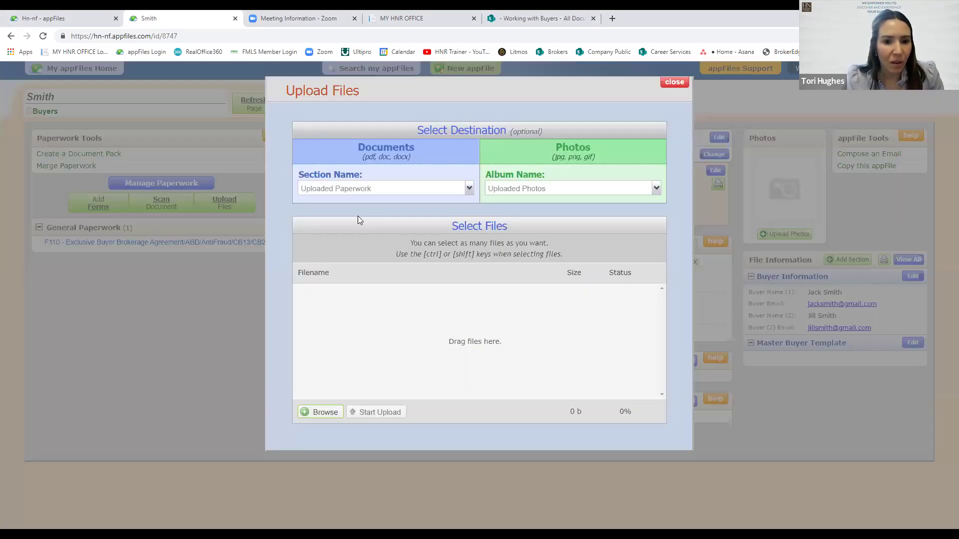
left_click(324, 413)
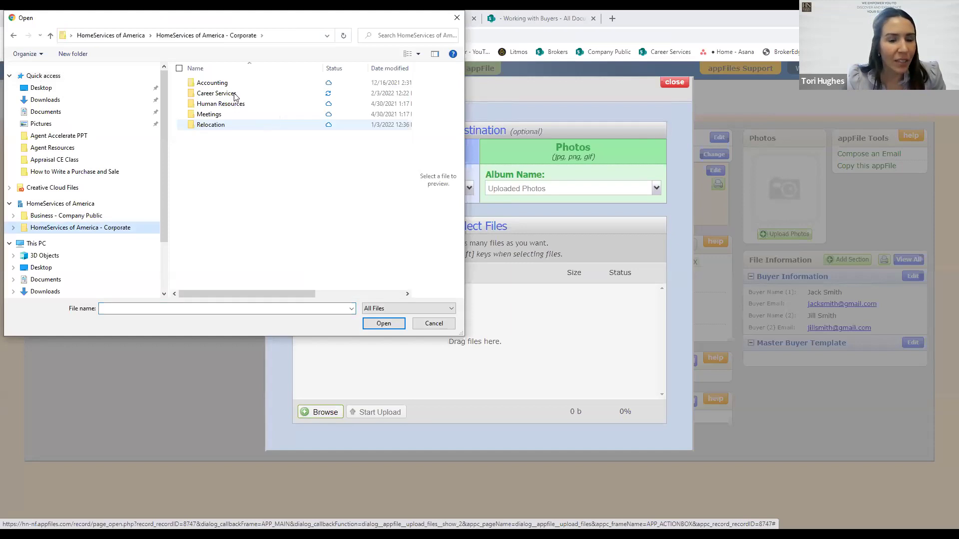
left_click(232, 97)
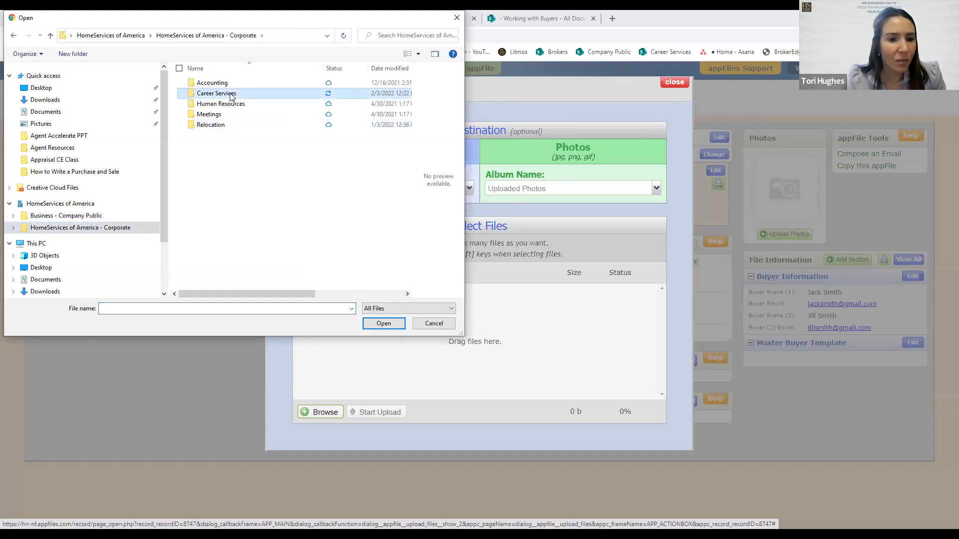
double_click(231, 97)
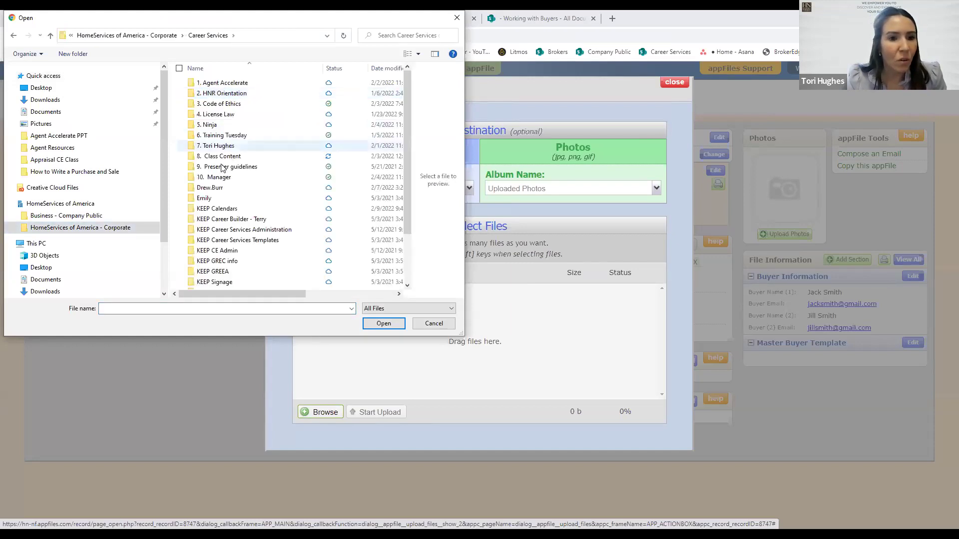
double_click(219, 156)
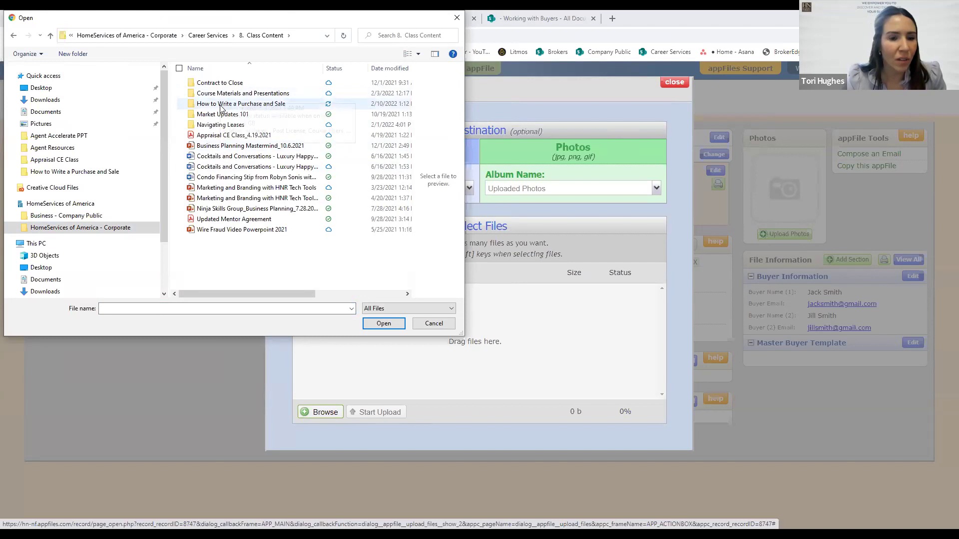
left_click(197, 107)
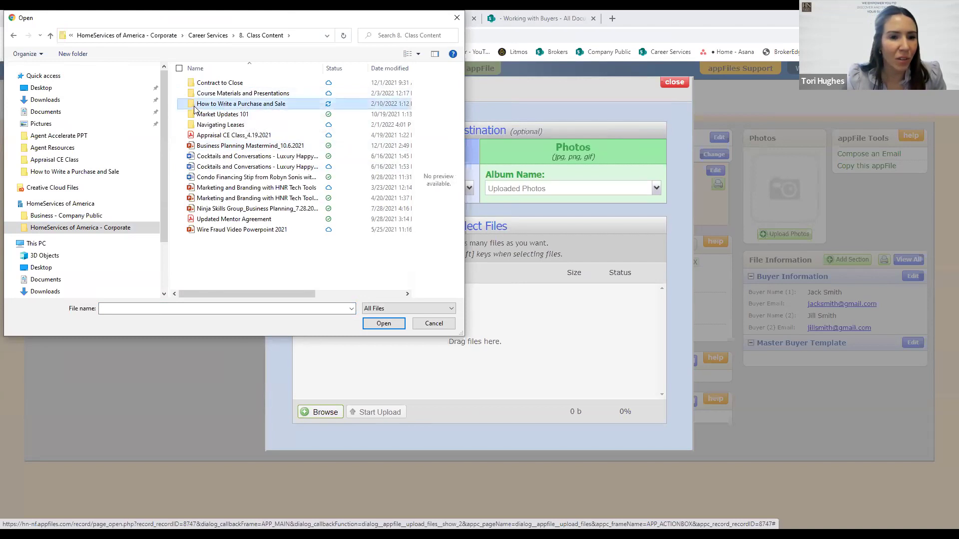
double_click(250, 111)
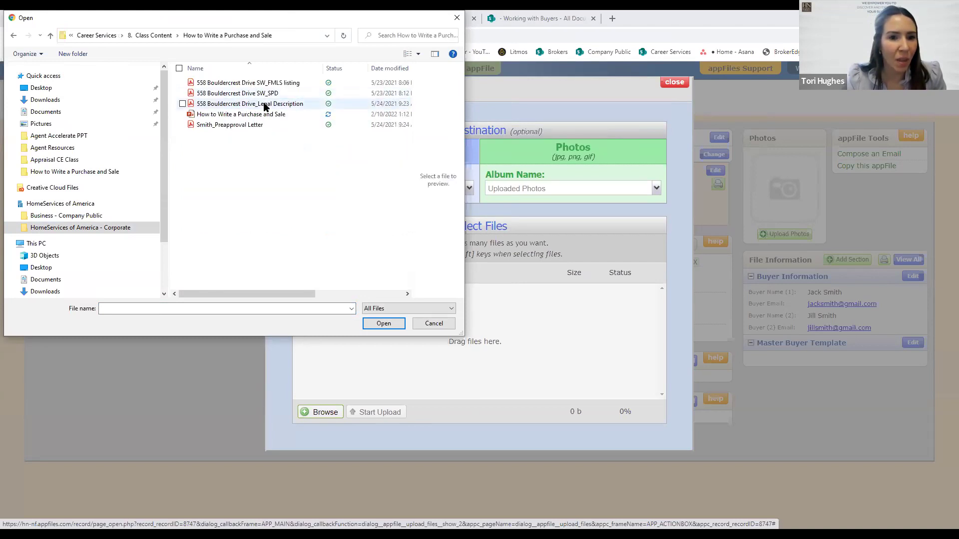
Upload Smith_Preapproval Letter and acknowledge the completion message.
left_click(391, 325)
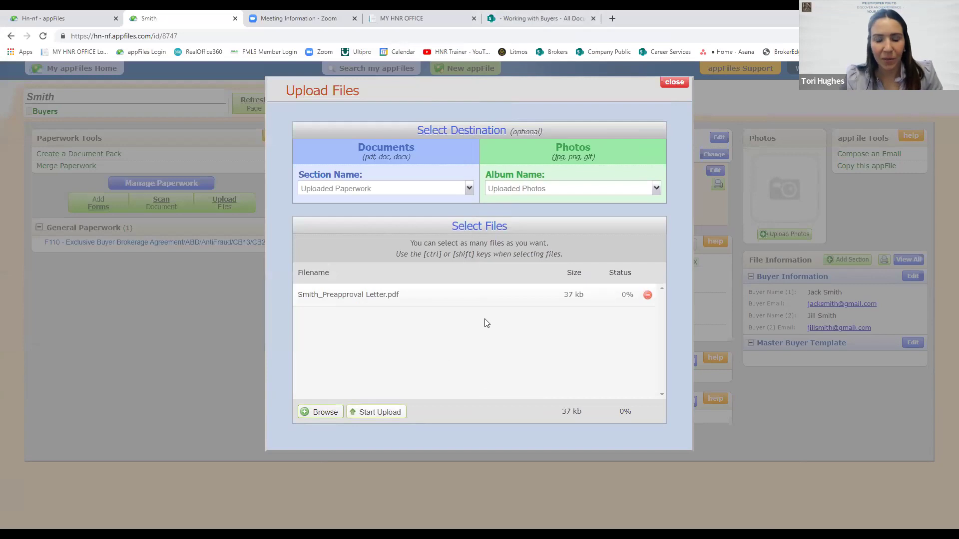
left_click(370, 414)
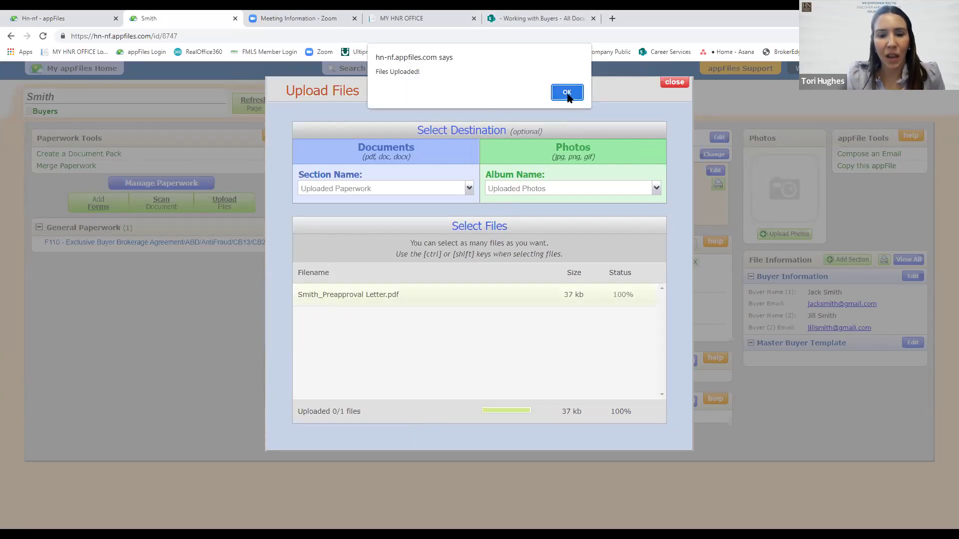
left_click(567, 94)
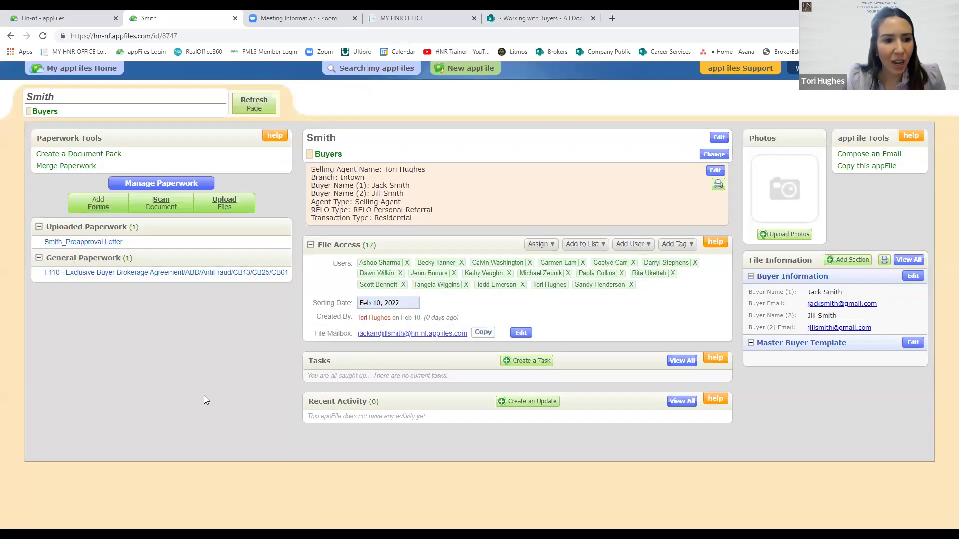
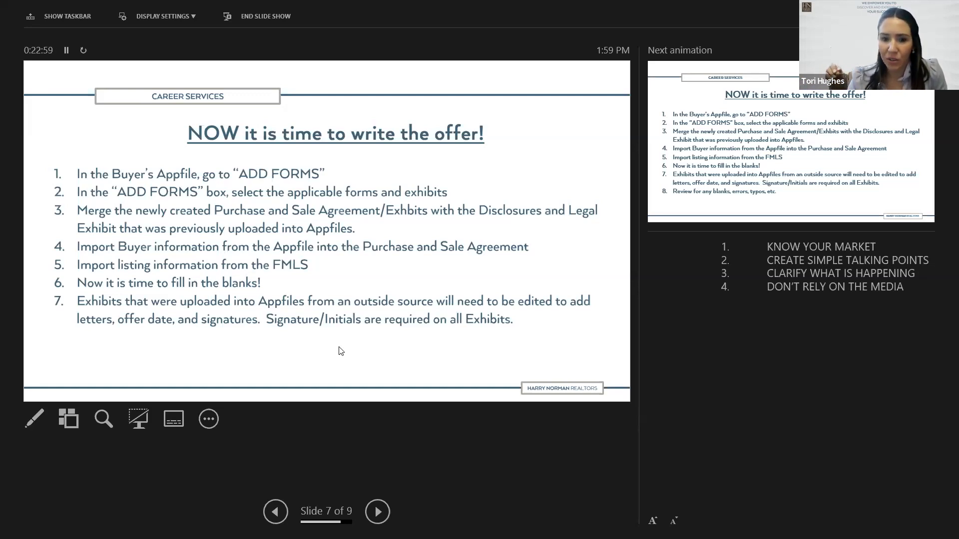
Reveal checklist items 8–10 (review for blanks, sign and initial, send signature requests), then show the buyers' appFile.
left_click(384, 511)
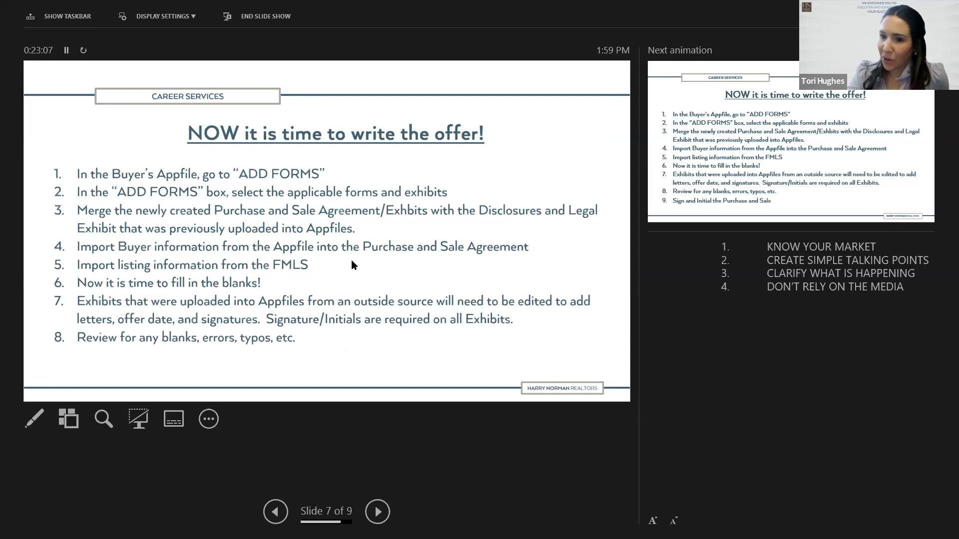
left_click(378, 512)
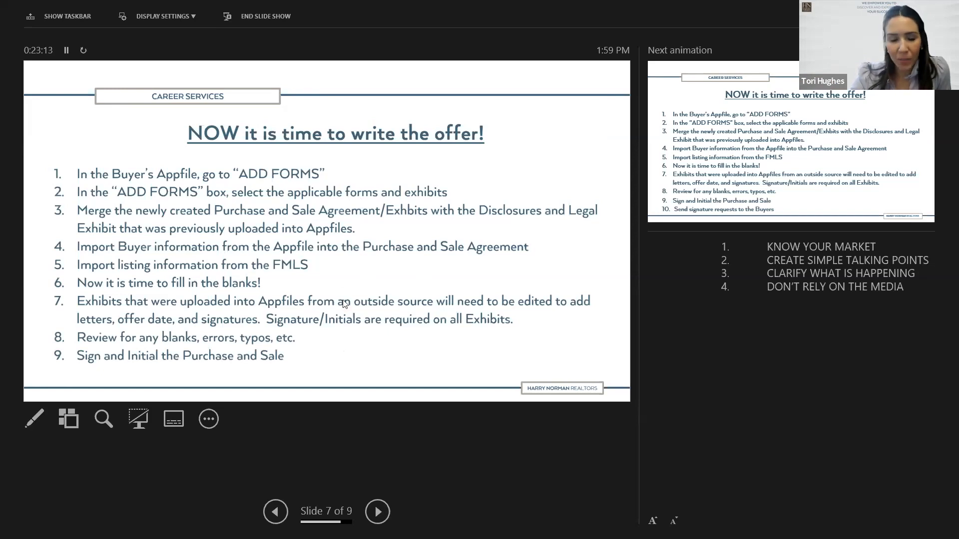
left_click(381, 508)
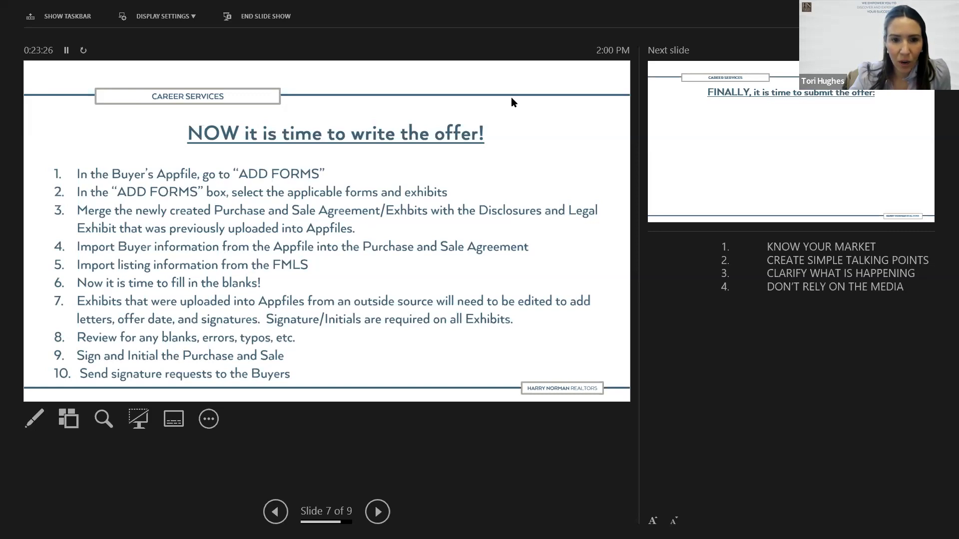
key("alt+Tab")
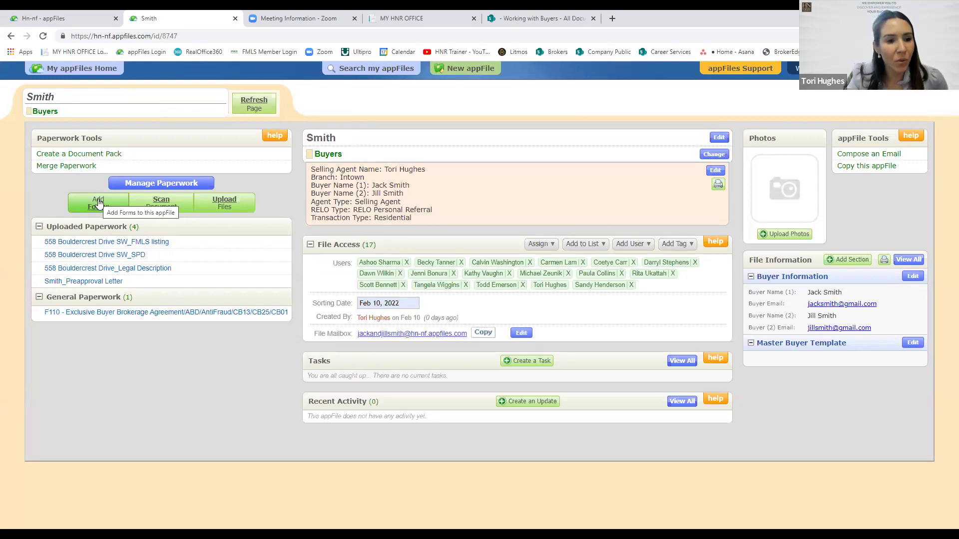
Add F201 Purchase and Sale Agreement to a new merged form via a 'purchase' search, then search 'conven'.
left_click(99, 203)
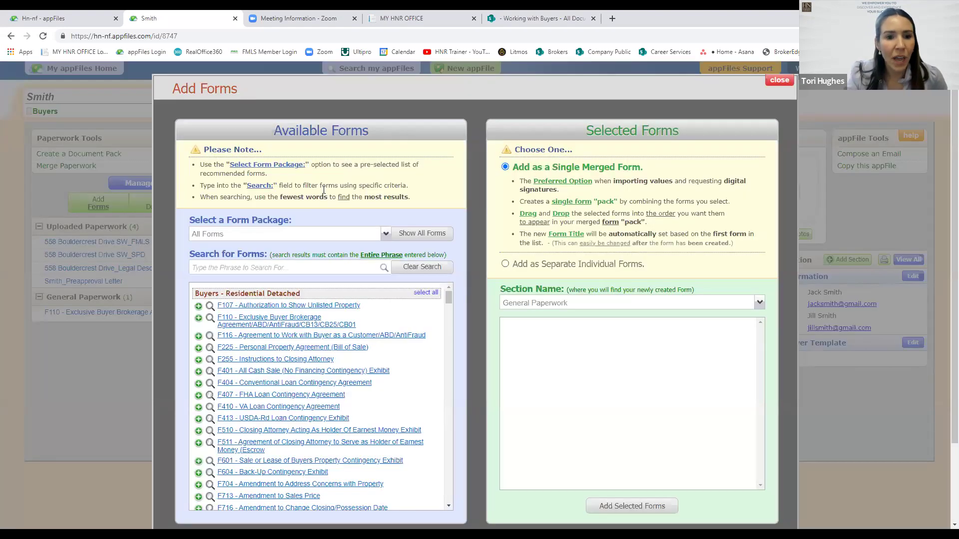
left_click(318, 270)
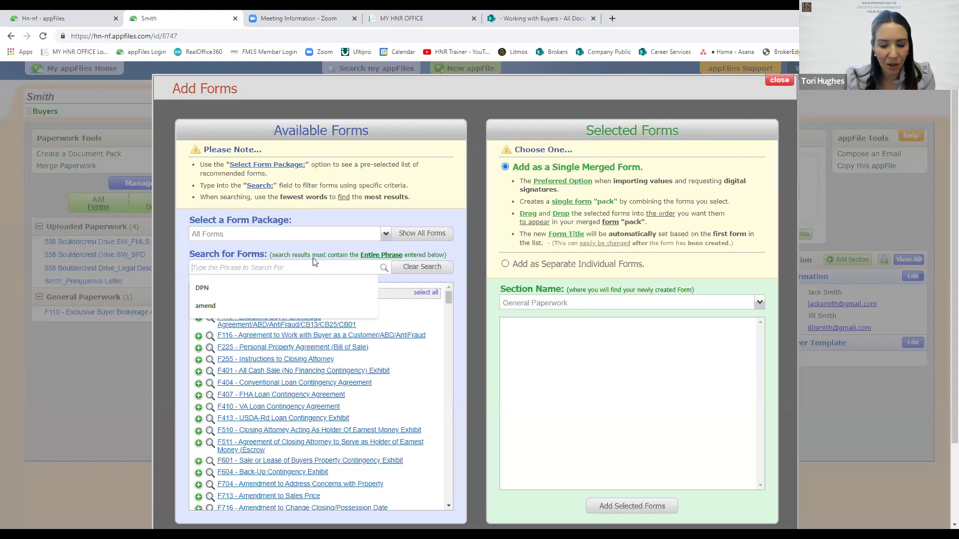
type("purchase")
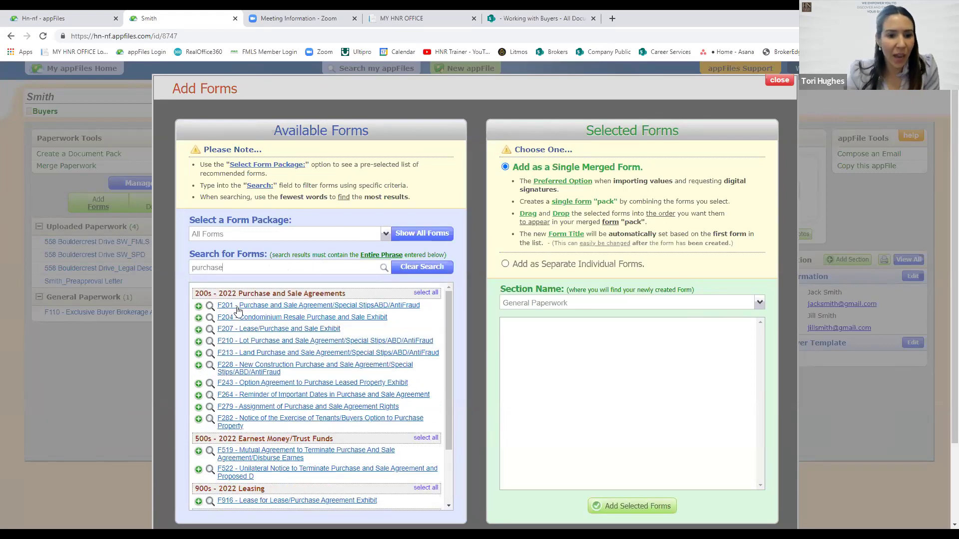
left_click(305, 305)
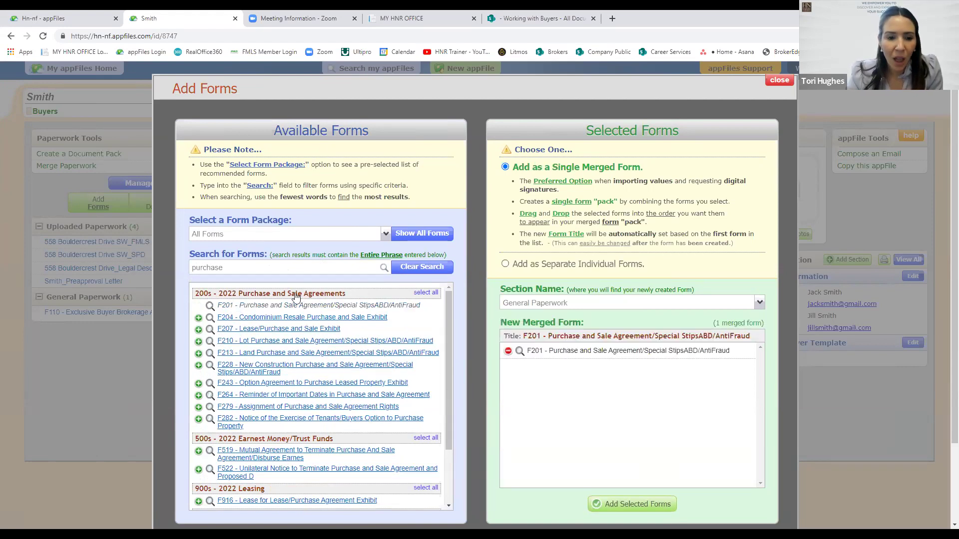
double_click(278, 268)
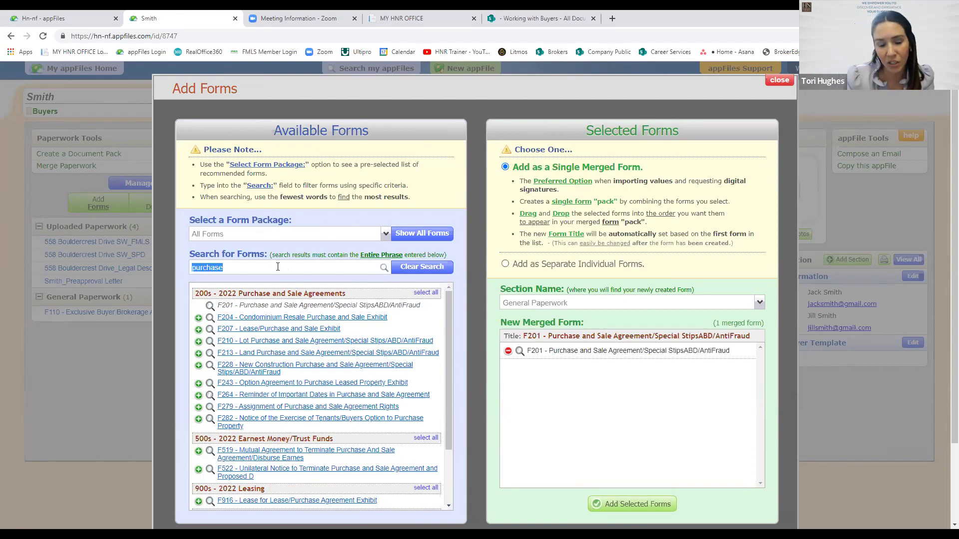
type("conven")
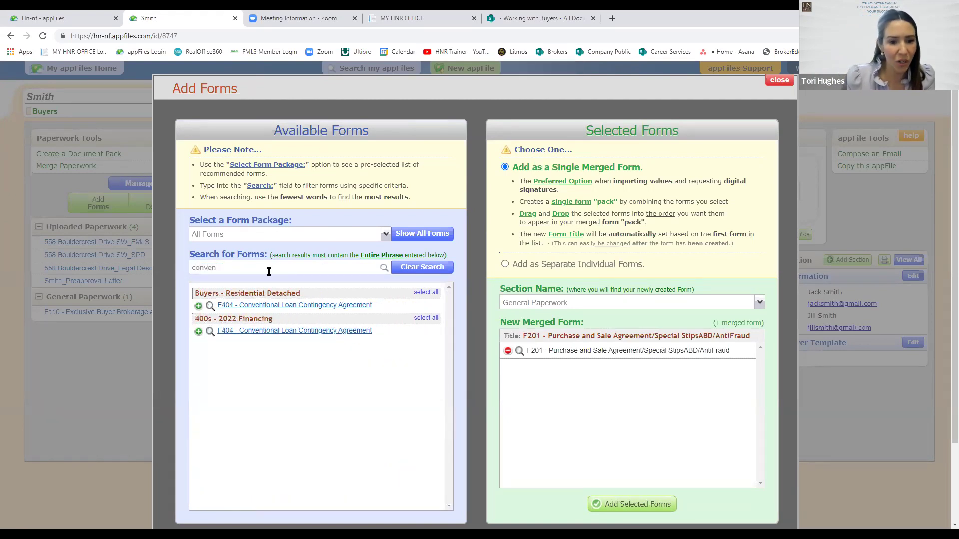
Add F404 Conventional Loan Contingency Agreement alongside F201 and create the pack in General Paperwork.
left_click(315, 309)
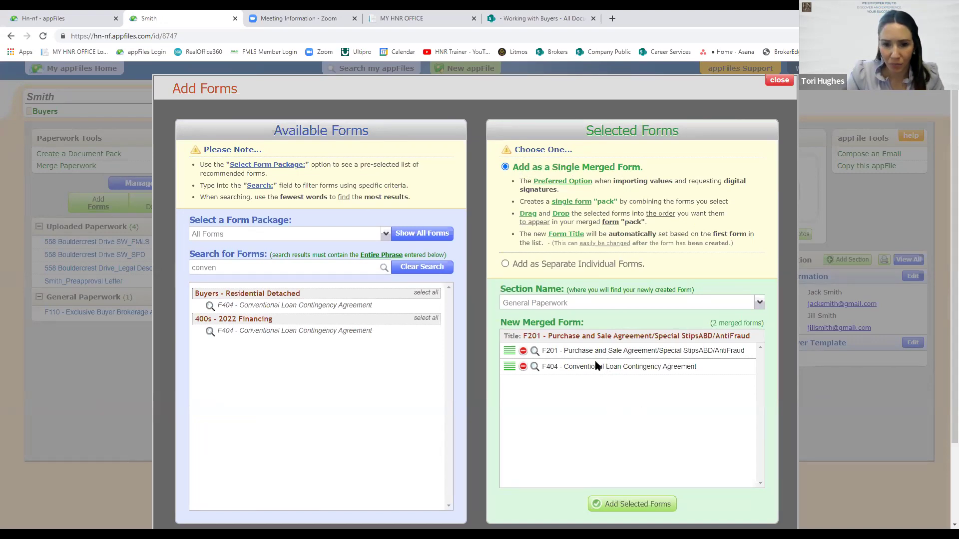
left_click(559, 304)
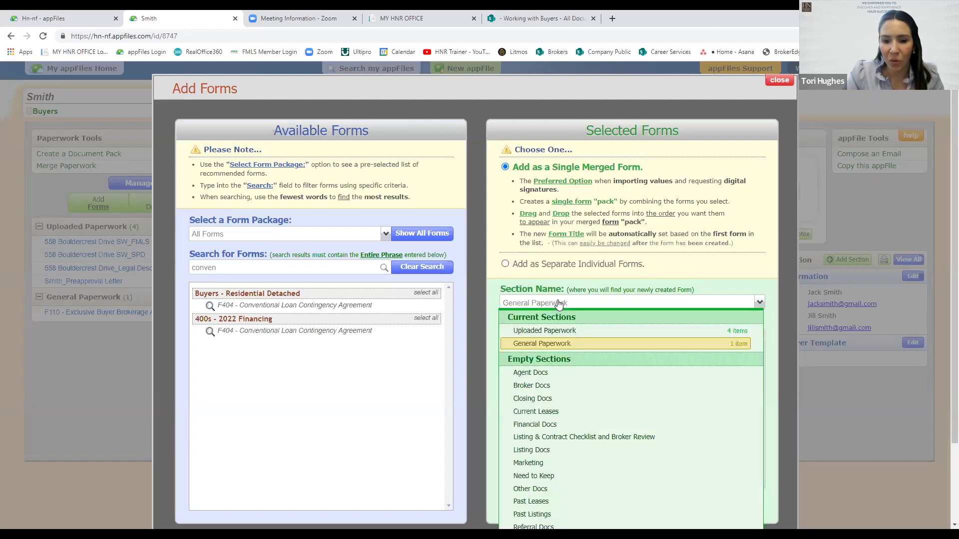
left_click(542, 343)
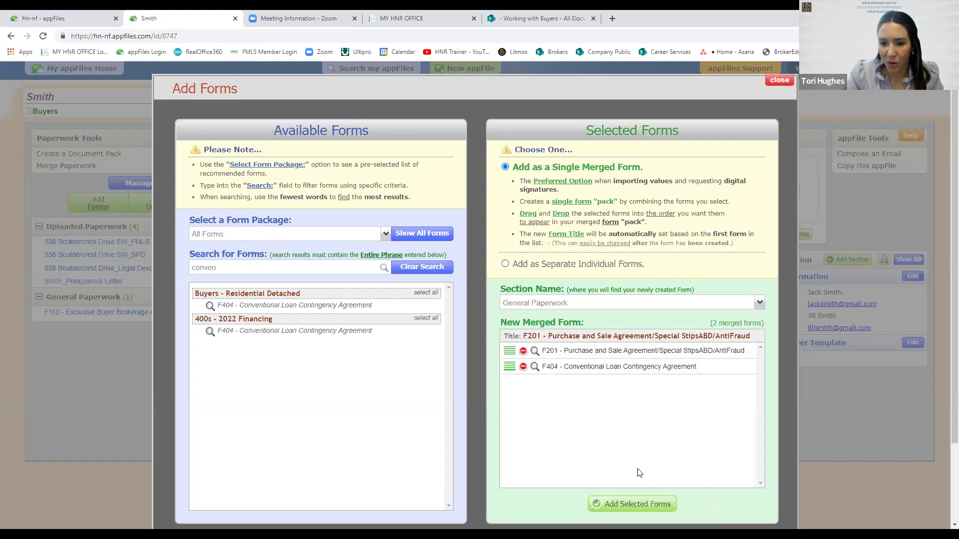
left_click(646, 505)
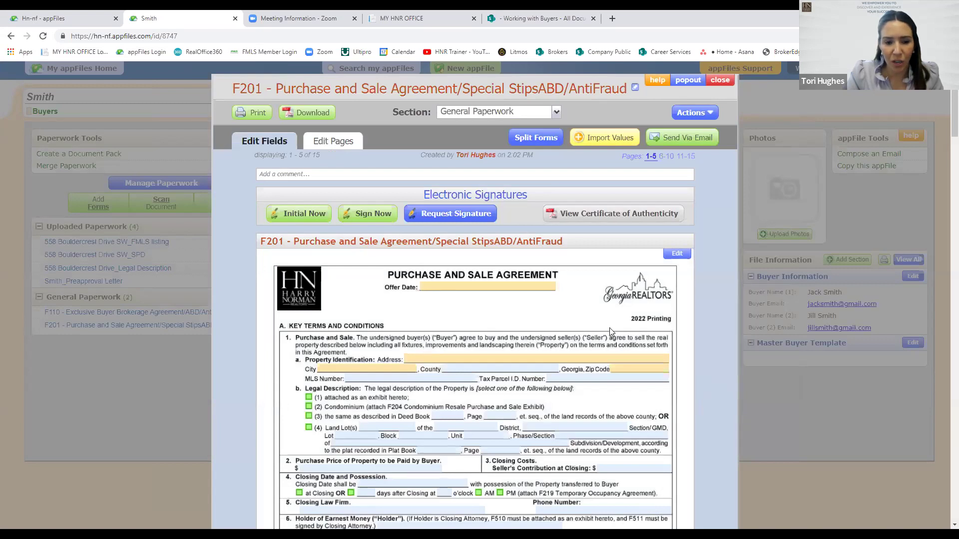
Scroll through the F201 agreement, then close it to return to the buyers' appFile.
scroll(609, 328, "down", 5)
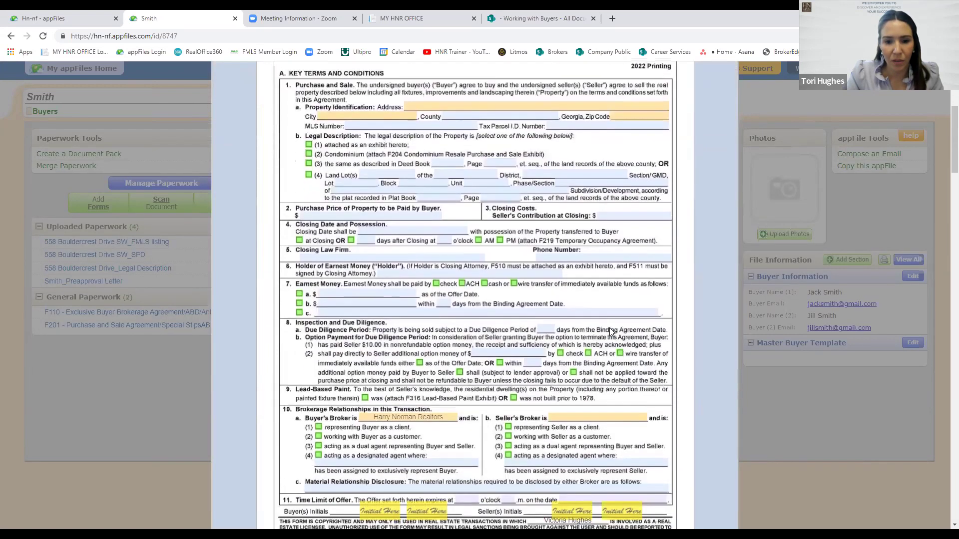
scroll(611, 331, "up", 10)
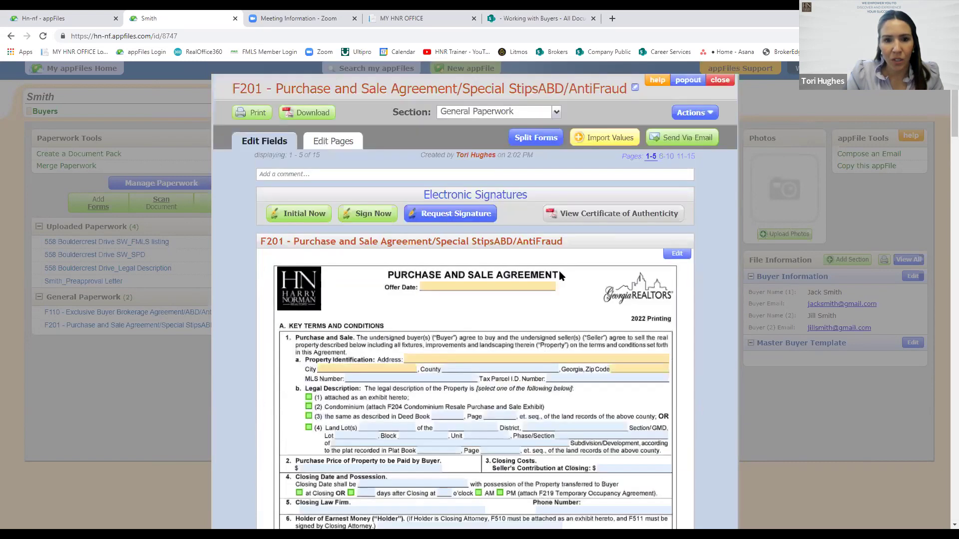
left_click(725, 82)
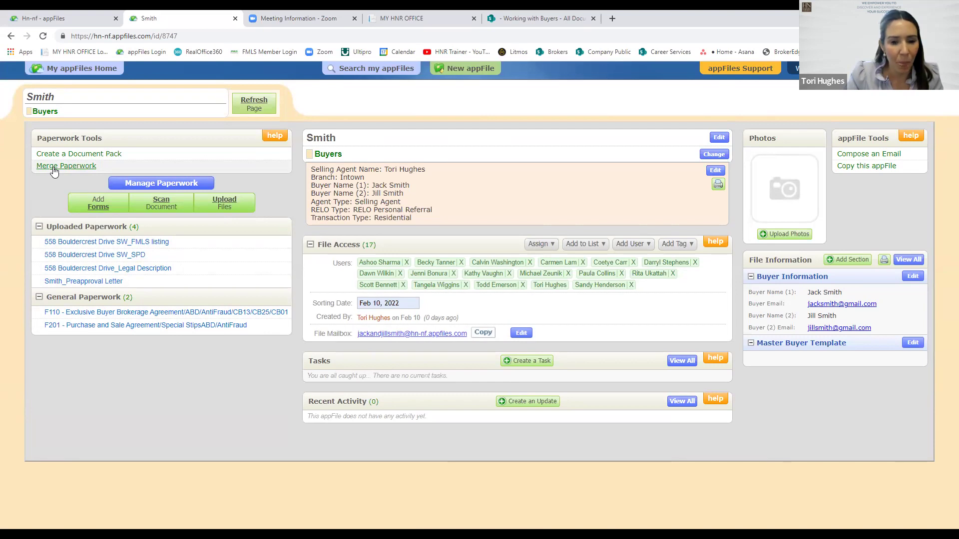
Merge the SPD and Legal Description uploads into F201, producing a 23-page agreement.
left_click(55, 166)
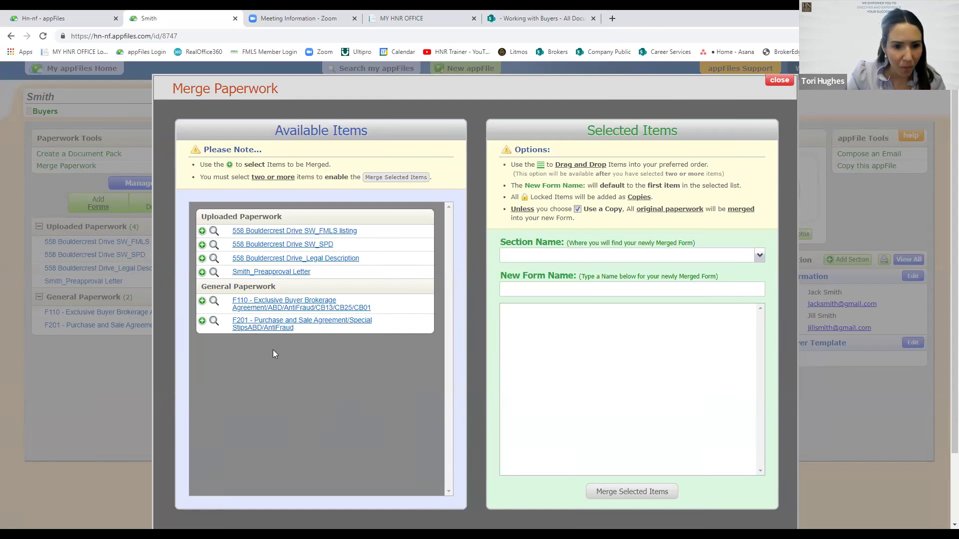
left_click(272, 326)
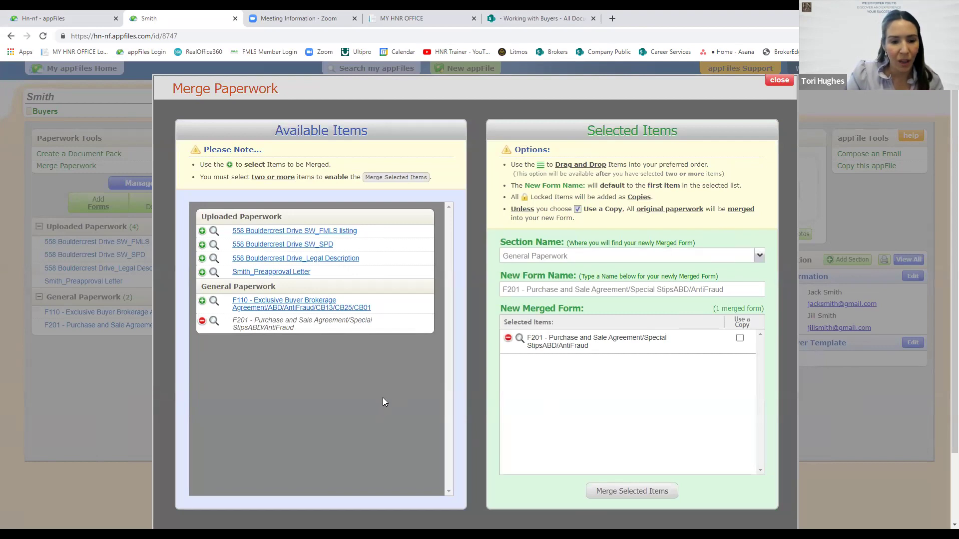
left_click(318, 246)
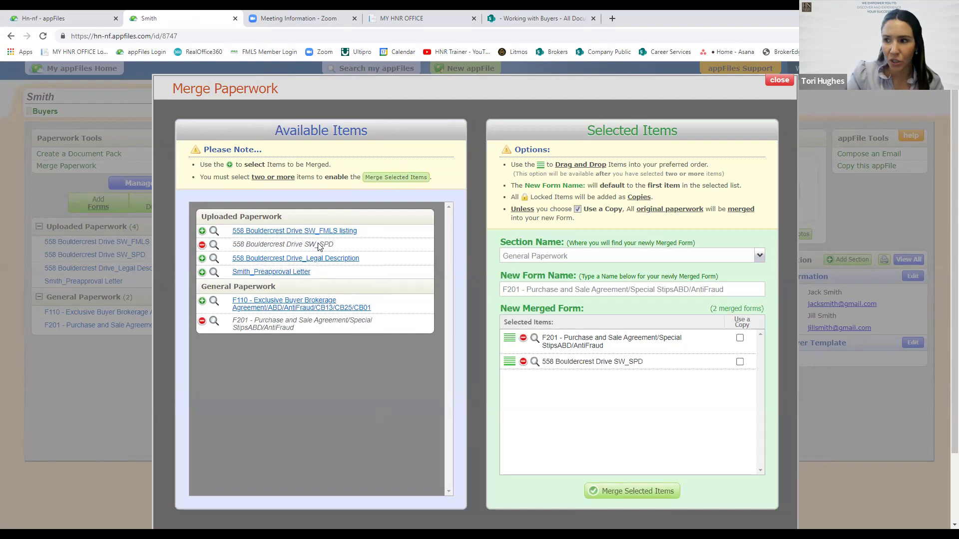
left_click(343, 260)
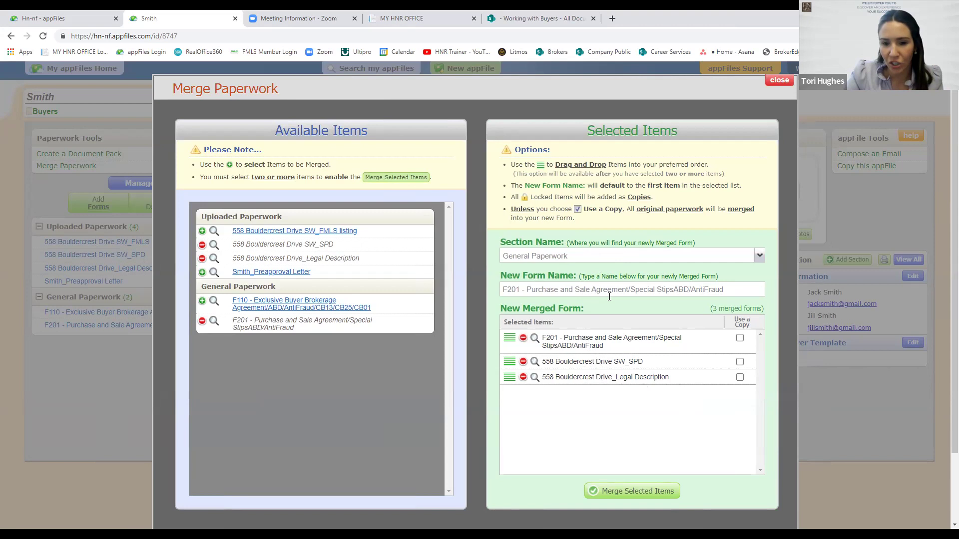
left_click(658, 493)
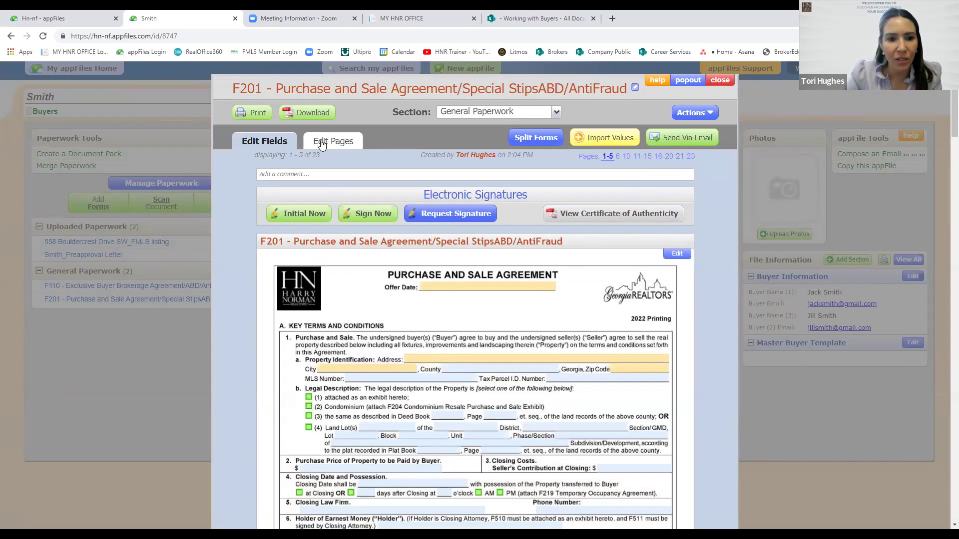
Scroll through all 23 page thumbnails of the merged agreement in Edit Pages.
left_click(343, 143)
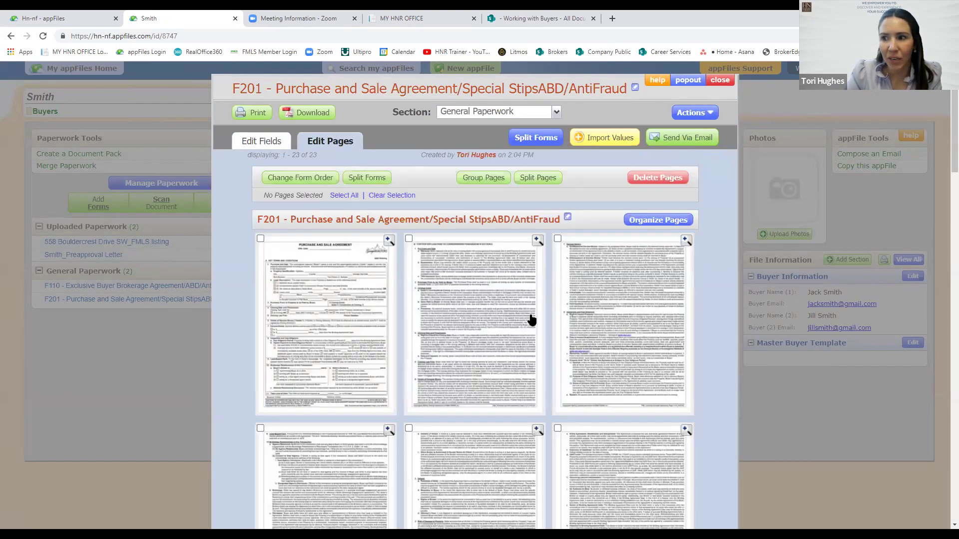
scroll(532, 320, "down", 15)
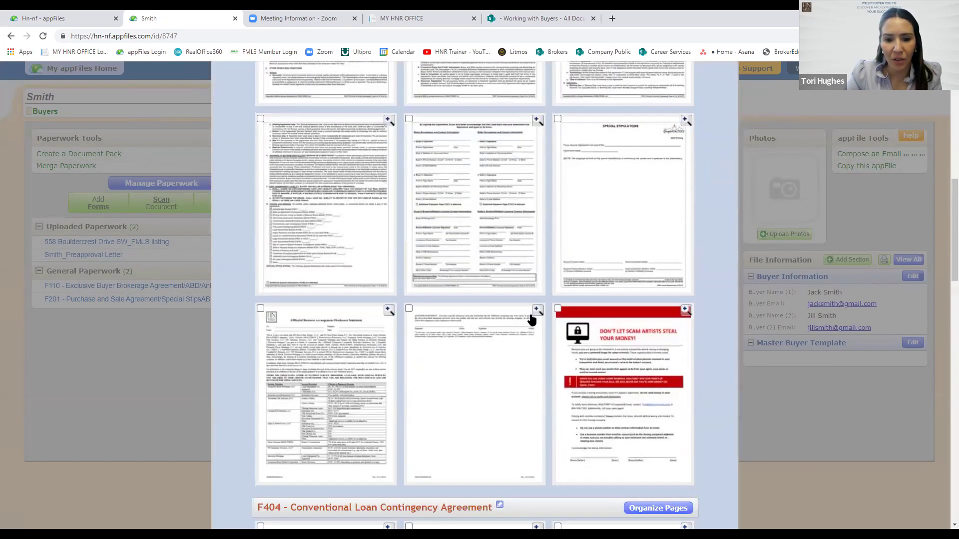
scroll(532, 320, "down", 4)
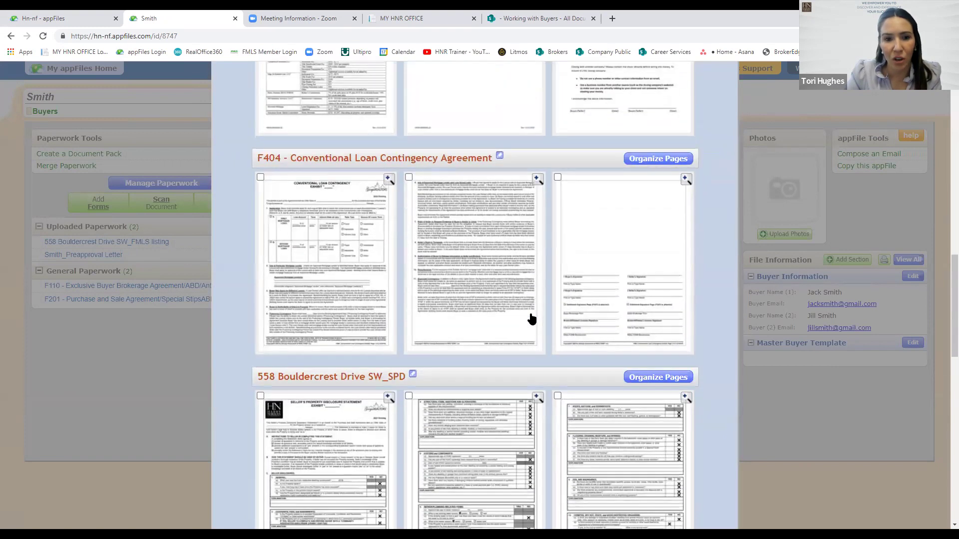
scroll(532, 320, "down", 10)
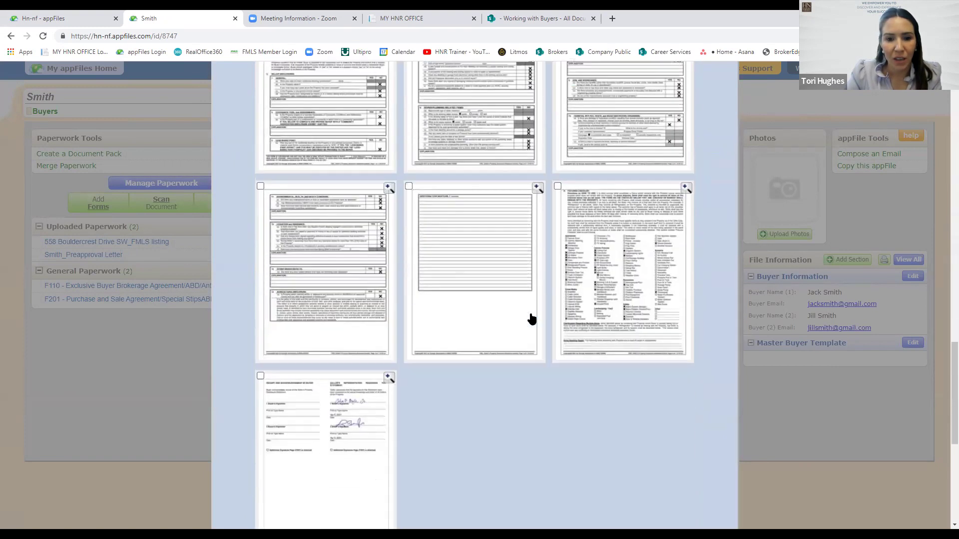
scroll(531, 319, "down", 4)
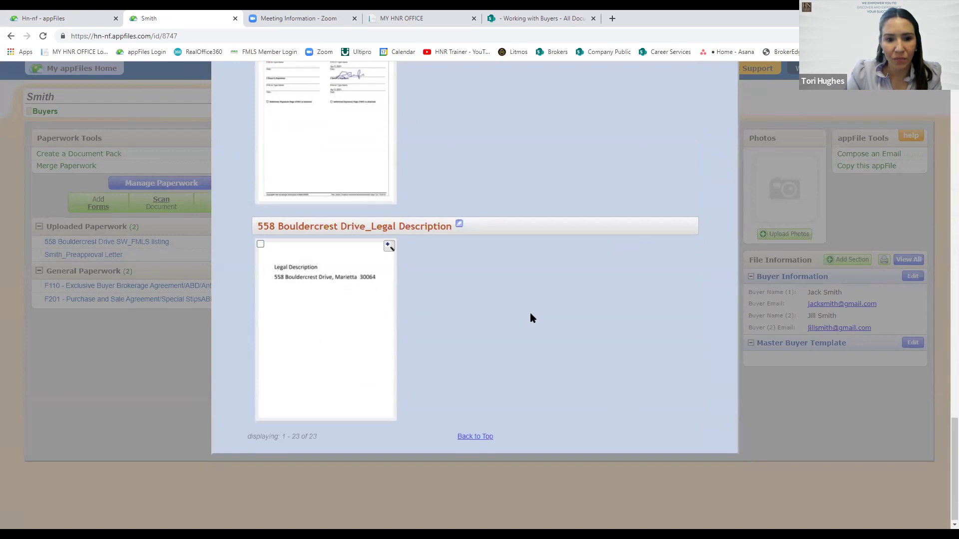
scroll(531, 319, "up", 8)
scroll(529, 313, "up", 15)
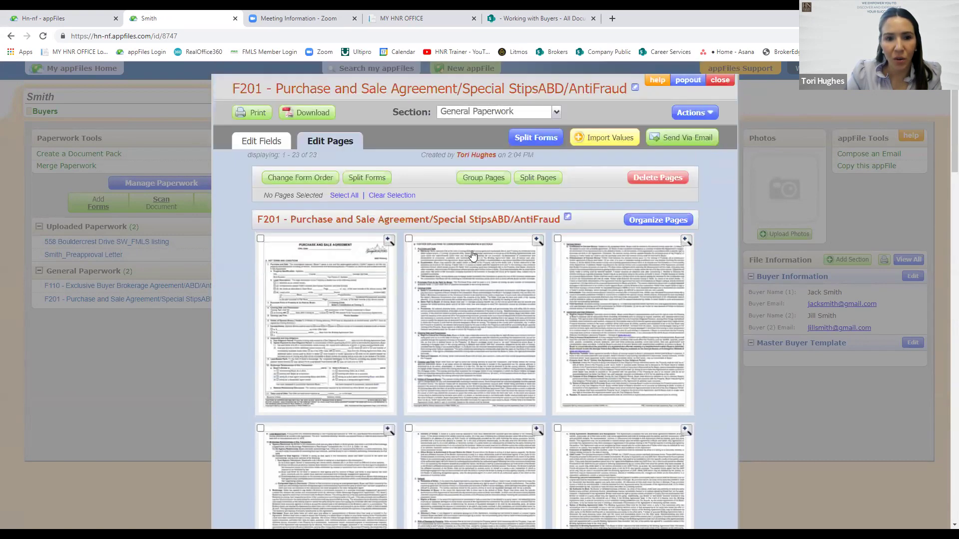
Keep the form order F201, F404, SPD, Legal Description and save the changes.
left_click(311, 178)
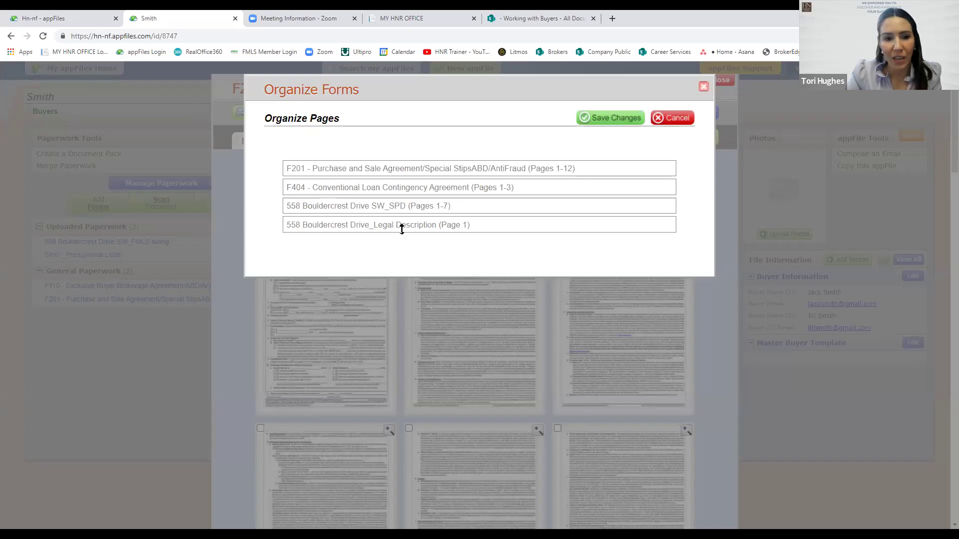
left_click_drag(402, 228, 399, 191)
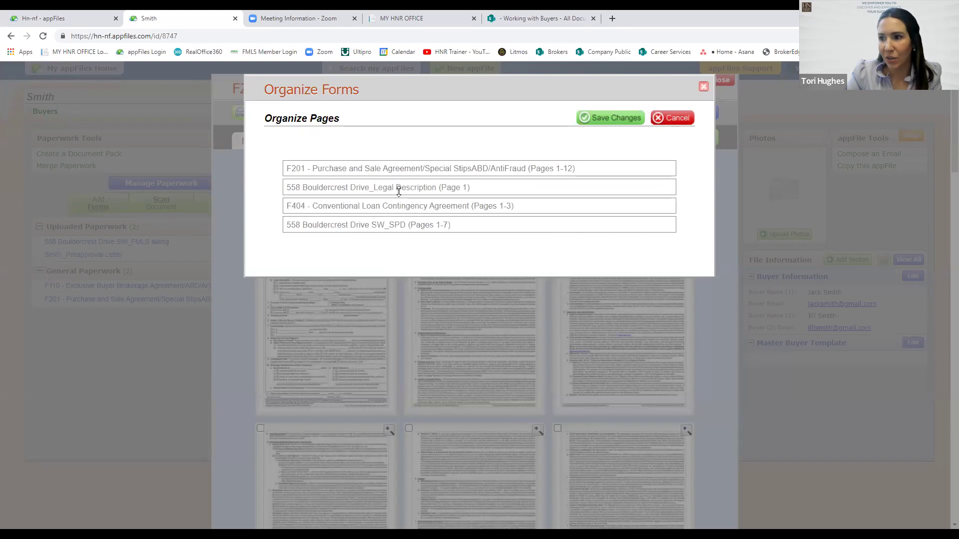
left_click_drag(370, 188, 377, 223)
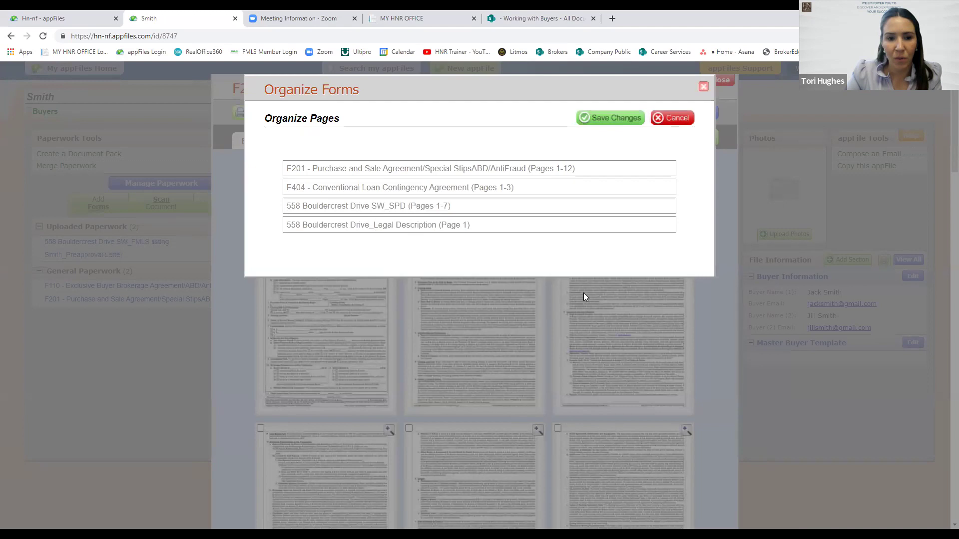
left_click(599, 119)
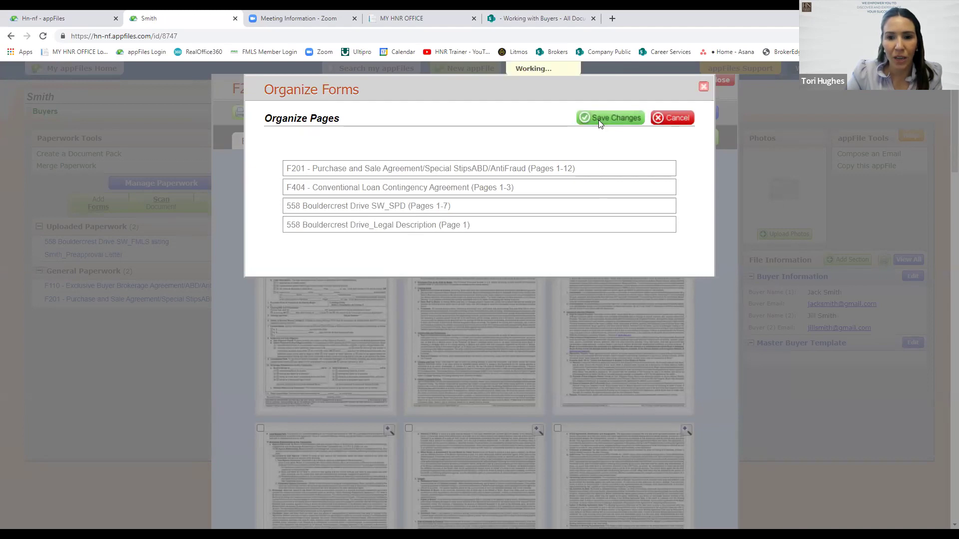
scroll(502, 141, "down", 1)
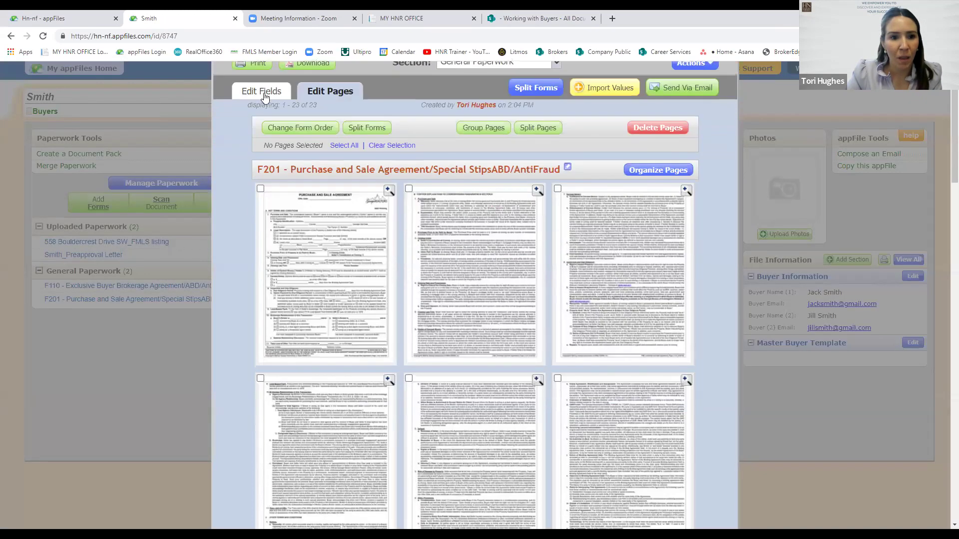
left_click(262, 95)
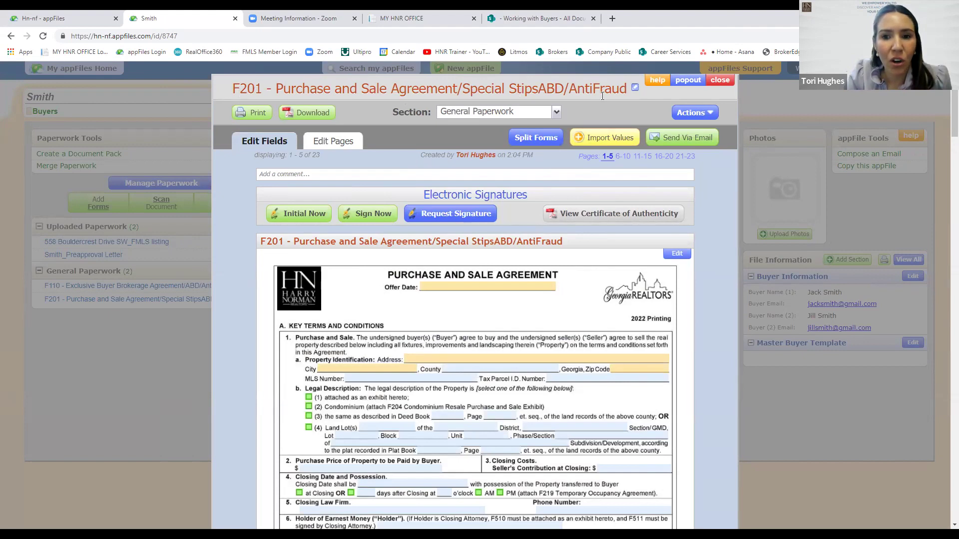
scroll(608, 108, "down", 1)
scroll(625, 109, "up", 1)
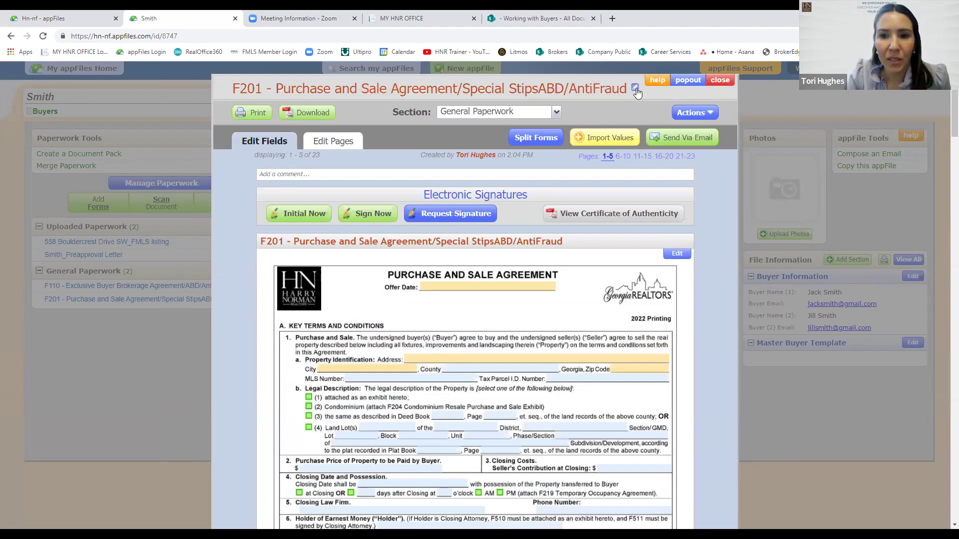
left_click(635, 89)
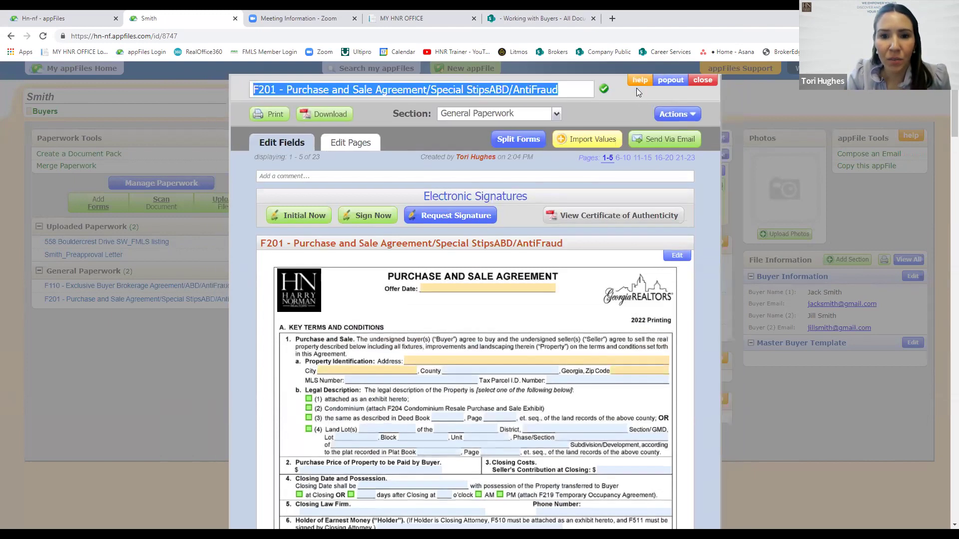
left_click(287, 89)
key("BackSpace")
key("BackSpace")
key("BackSpace")
key("BackSpace")
key("BackSpace")
key("BackSpace")
key("BackSpace")
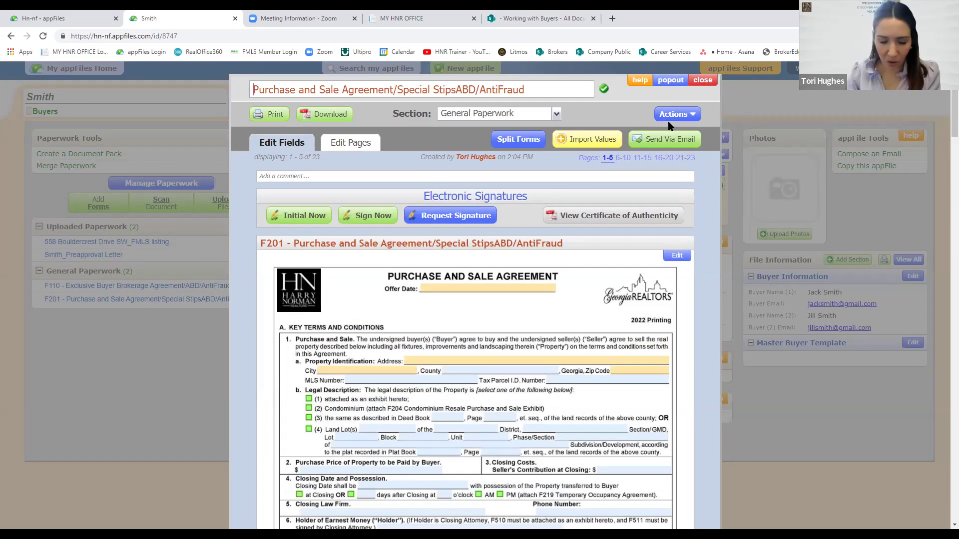
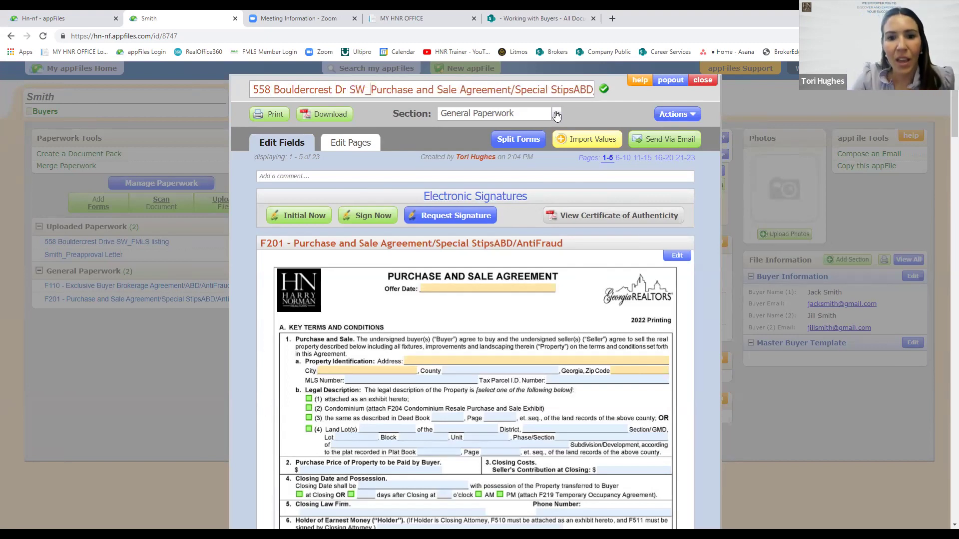
left_click_drag(512, 89, 664, 96)
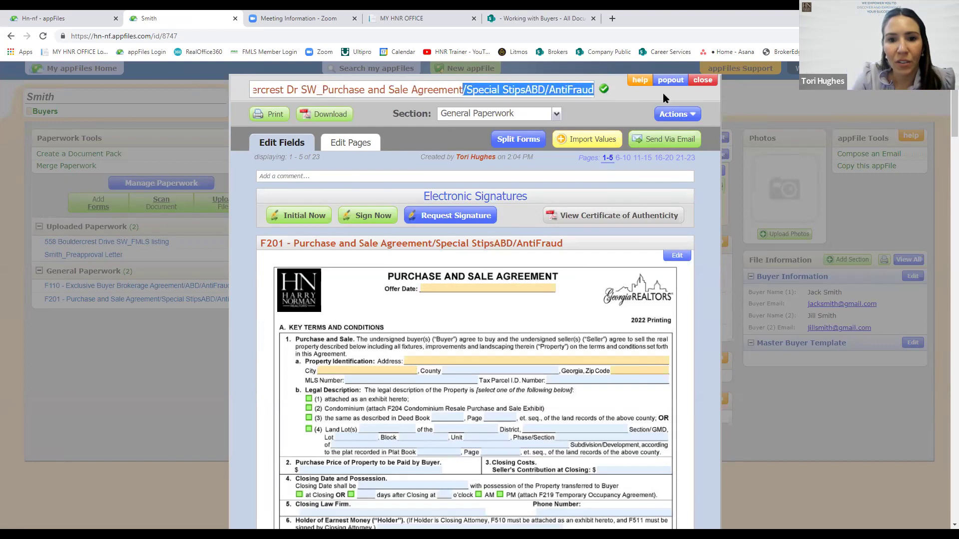
key("BackSpace")
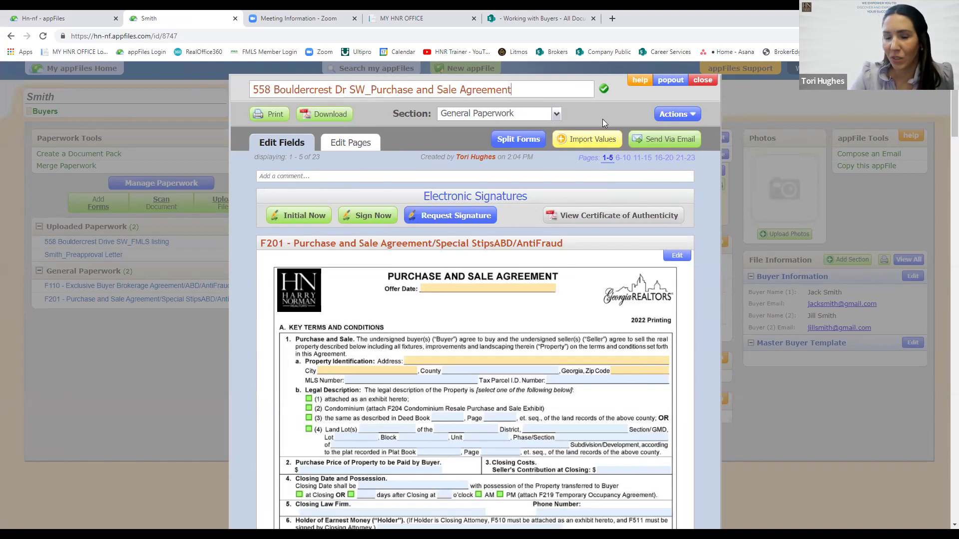
left_click(603, 89)
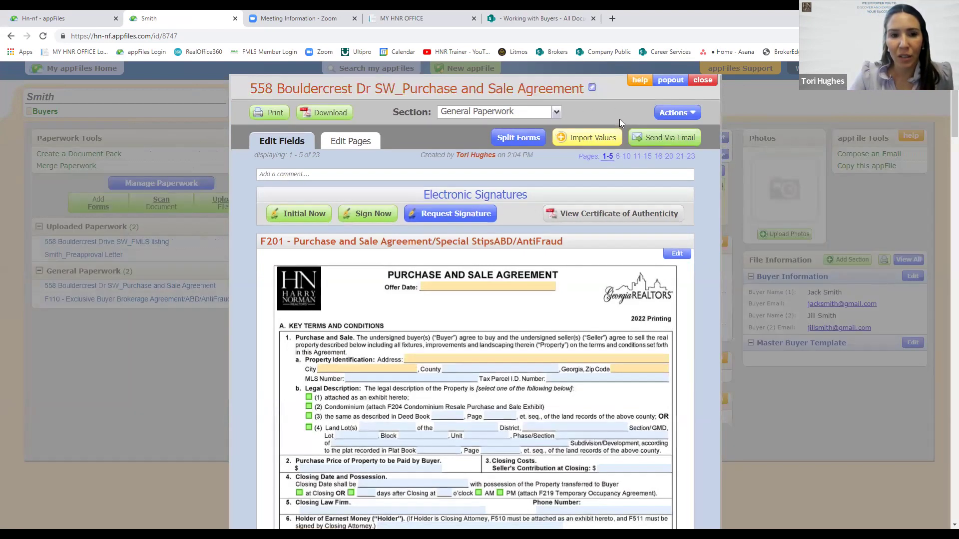
scroll(619, 123, "down", 1)
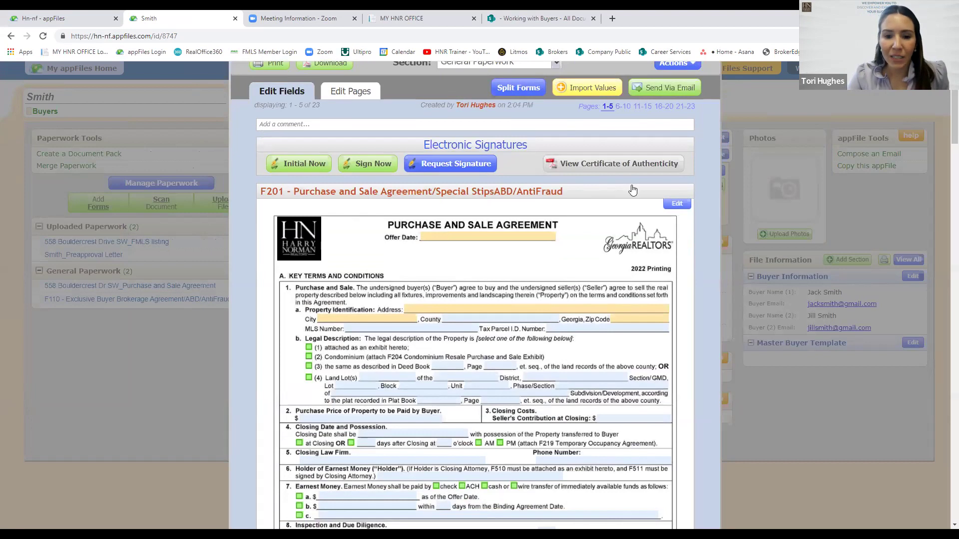
scroll(643, 198, "up", 1)
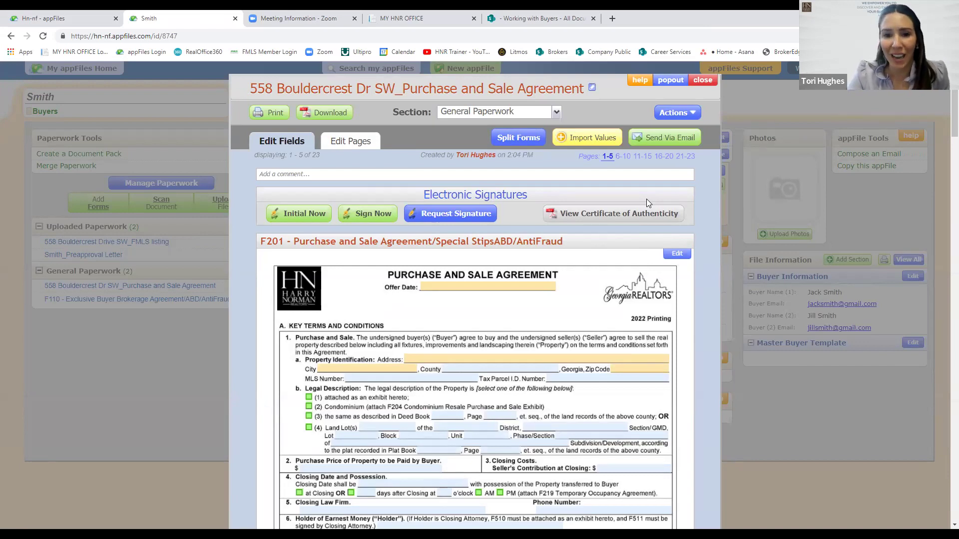
Import five Info Fields values (buyers' names and e-mails, selling agent's name) into the agreement.
left_click(587, 140)
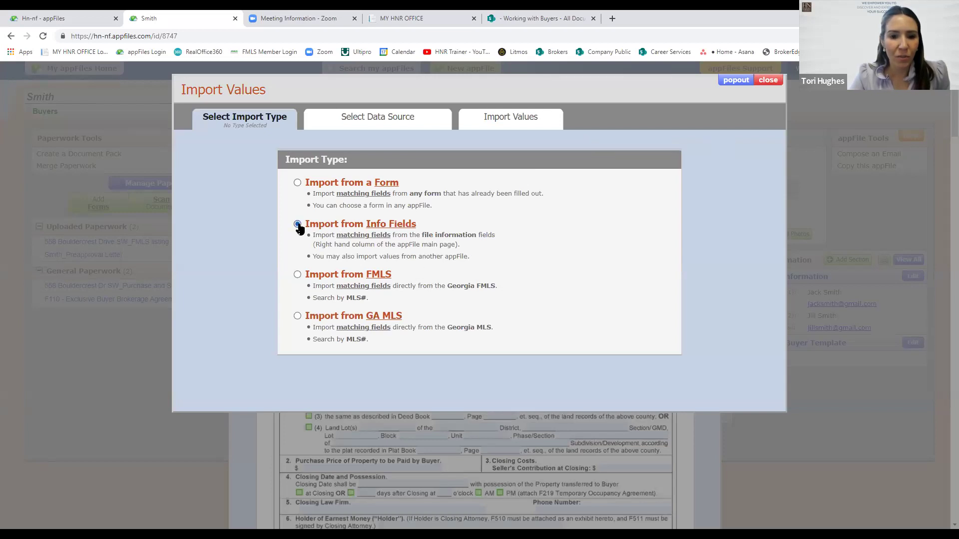
left_click(298, 225)
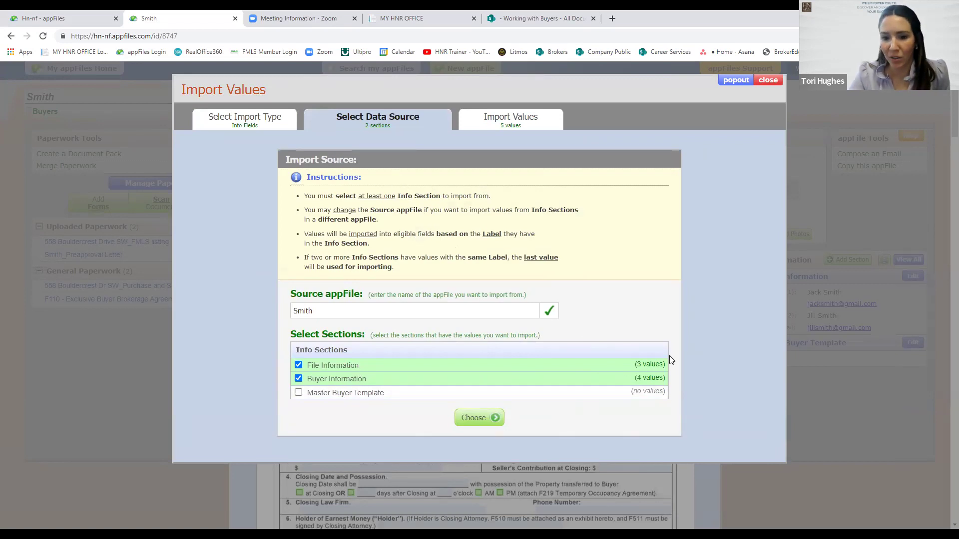
left_click(494, 420)
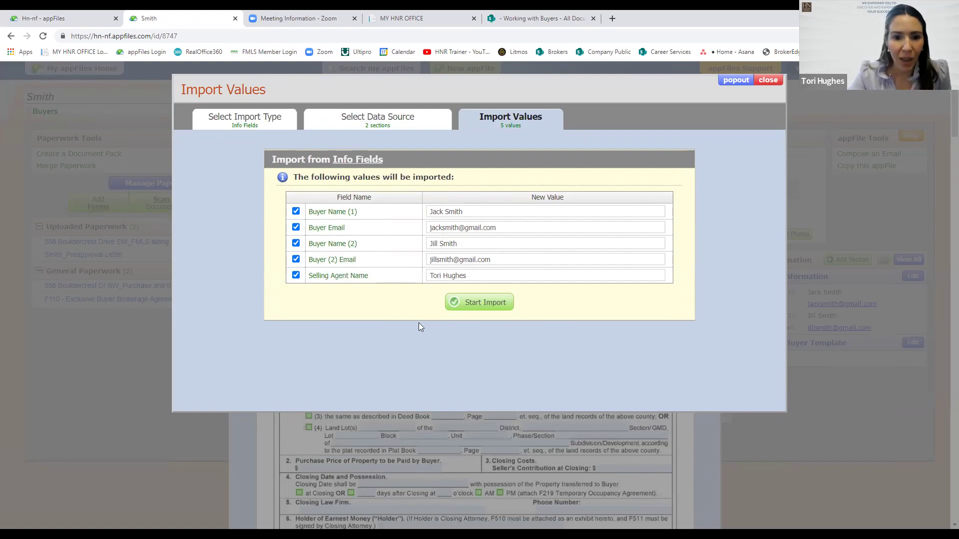
left_click(496, 304)
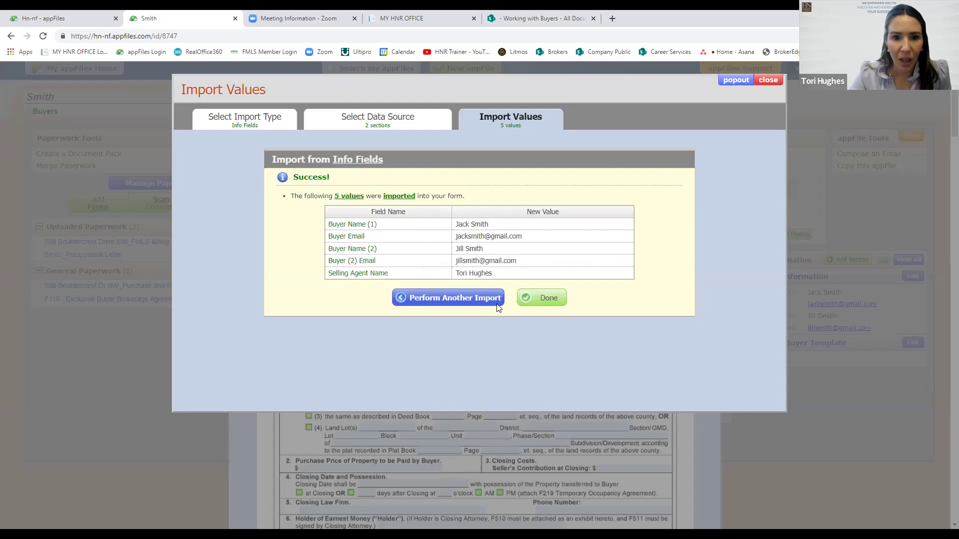
left_click(538, 298)
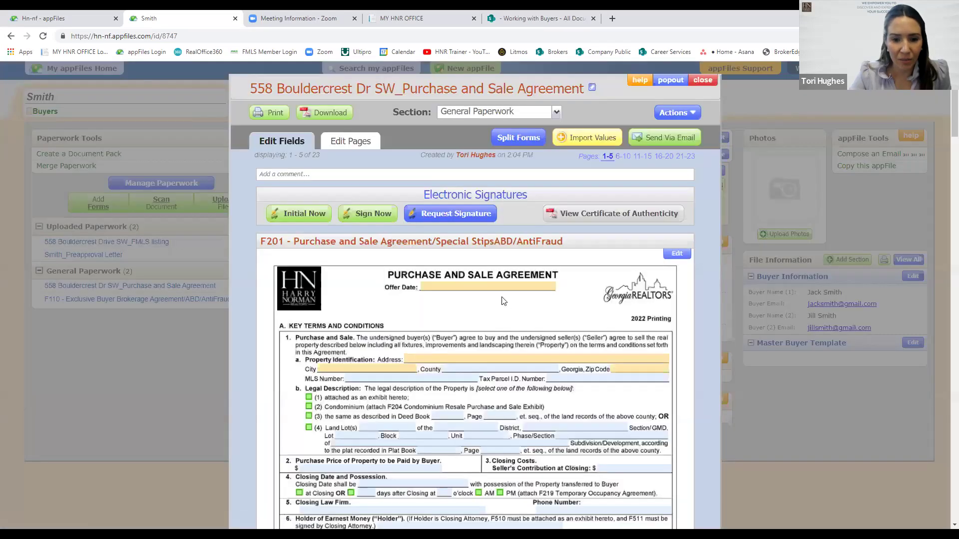
left_click(626, 157)
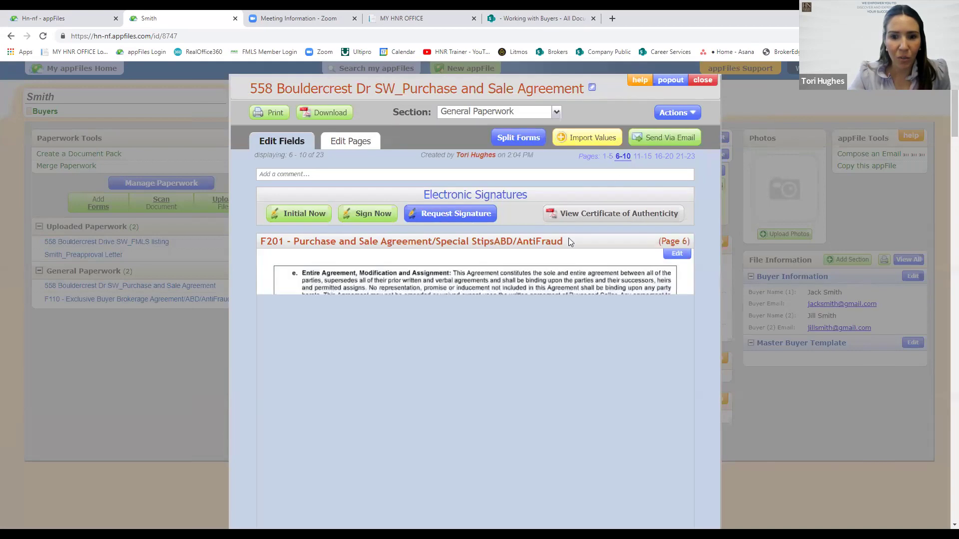
Review the imported buyer and agent details on signature pages 6–10, then return to pages 1–5.
scroll(568, 238, "down", 10)
scroll(587, 297, "down", 10)
scroll(592, 297, "up", 5)
scroll(593, 297, "up", 1)
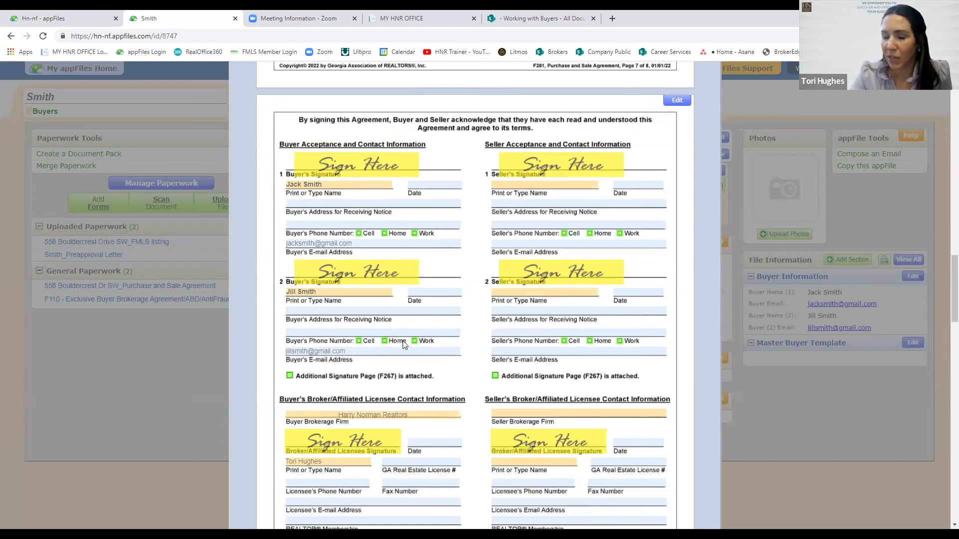
scroll(405, 329, "down", 2)
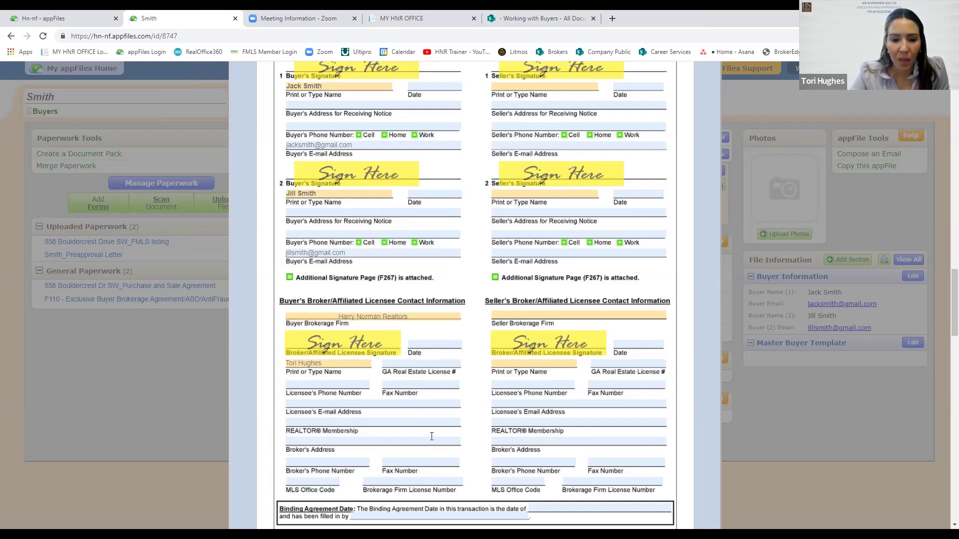
scroll(430, 439, "up", 1)
scroll(435, 415, "down", 2)
scroll(439, 391, "up", 3)
scroll(439, 392, "down", 2)
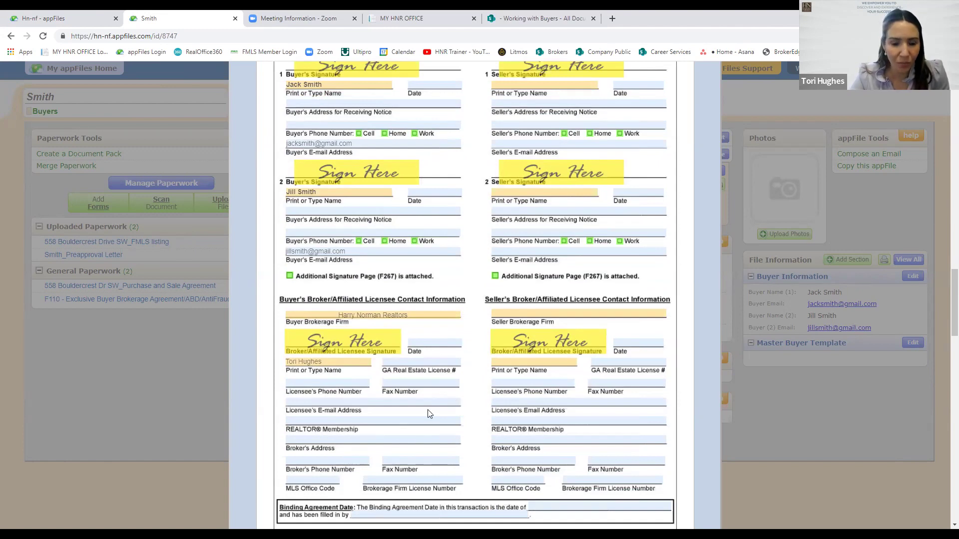
scroll(428, 413, "up", 3)
scroll(428, 414, "up", 20)
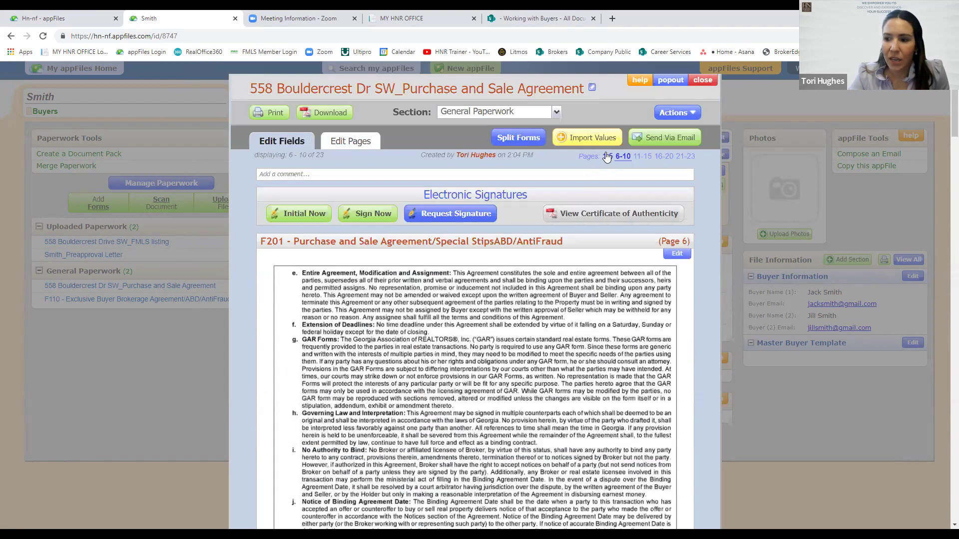
left_click(607, 156)
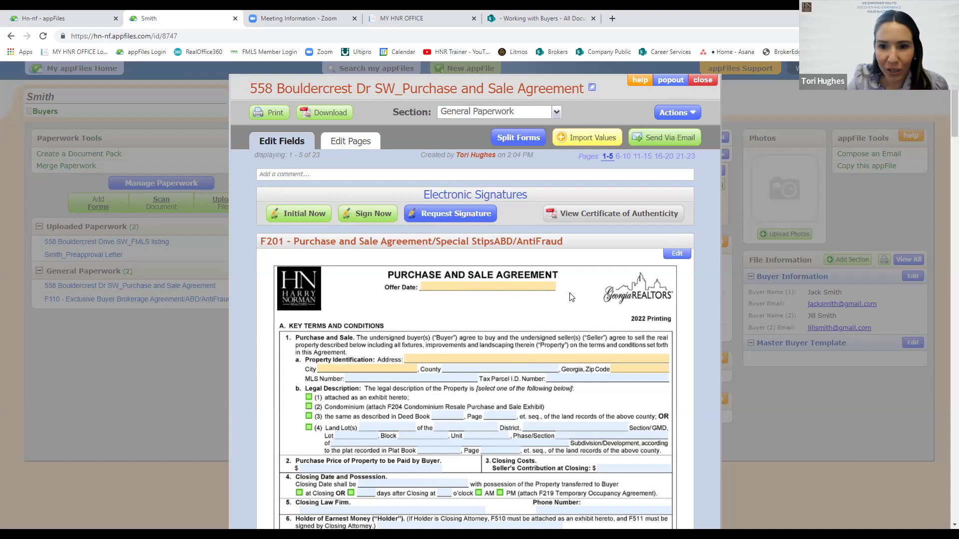
left_click(585, 141)
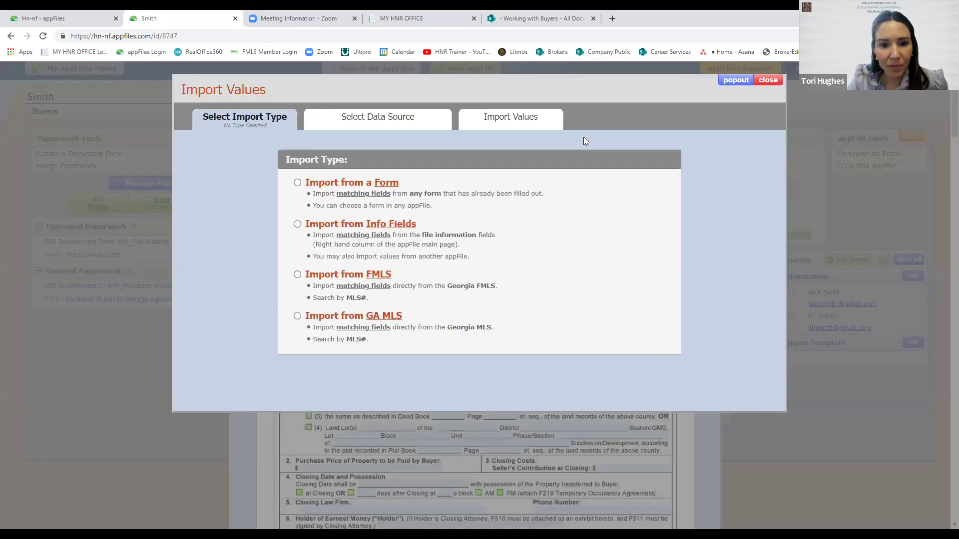
left_click(298, 275)
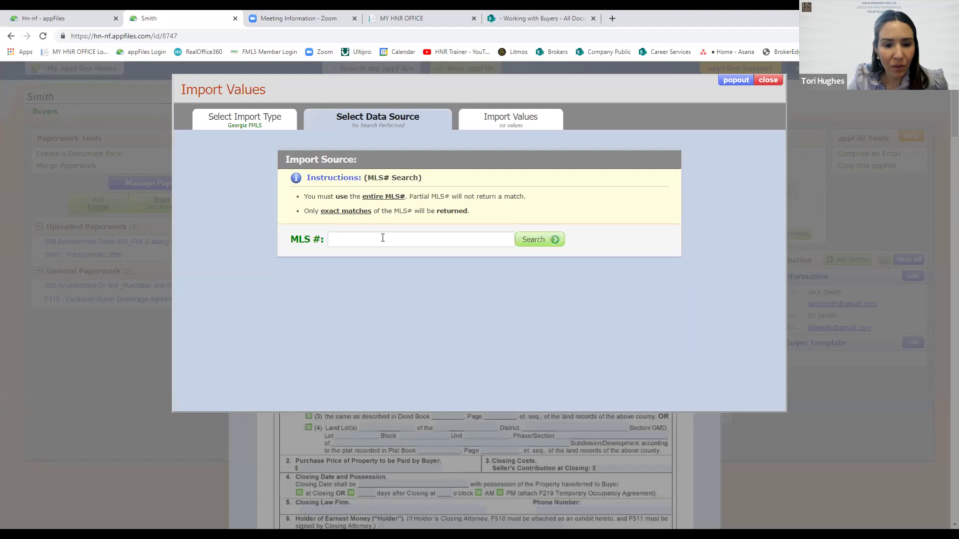
left_click(380, 242)
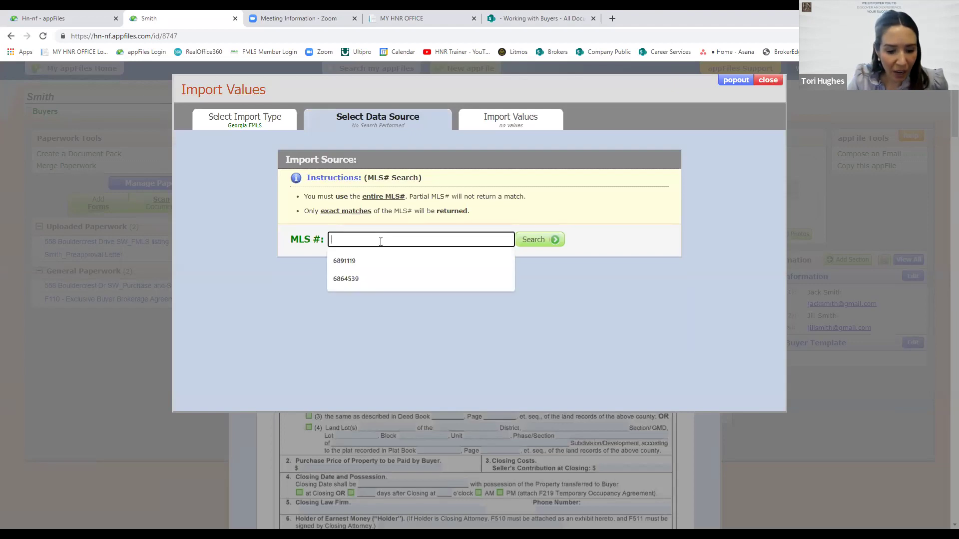
left_click(375, 277)
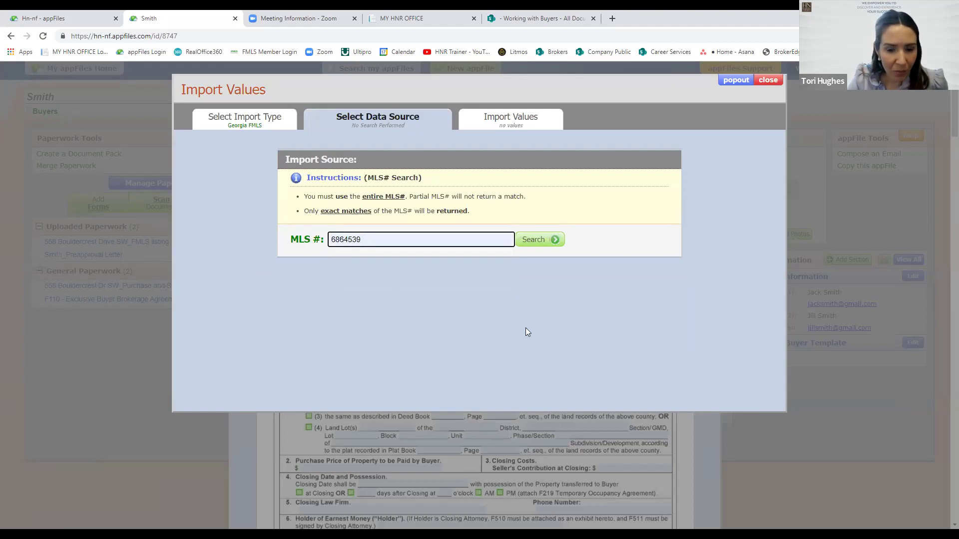
left_click(548, 241)
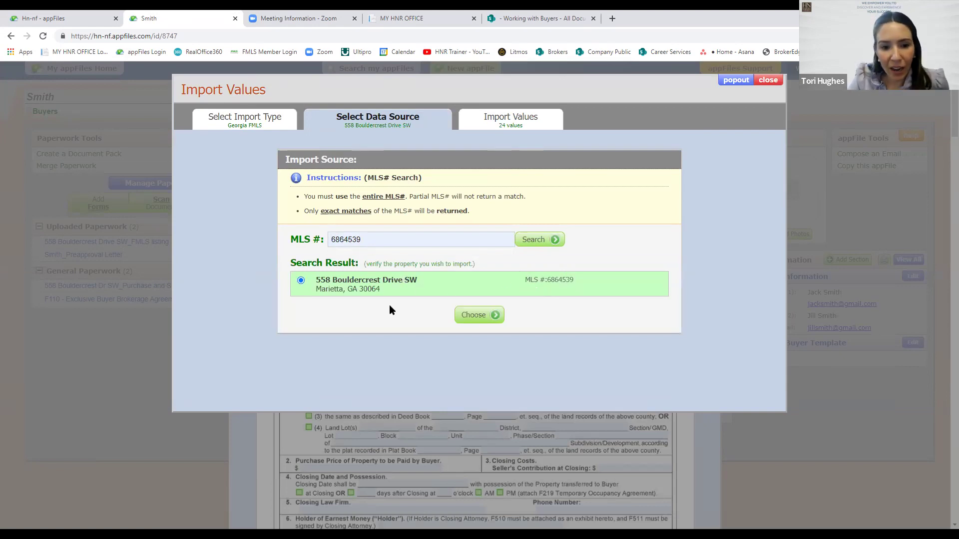
left_click(495, 318)
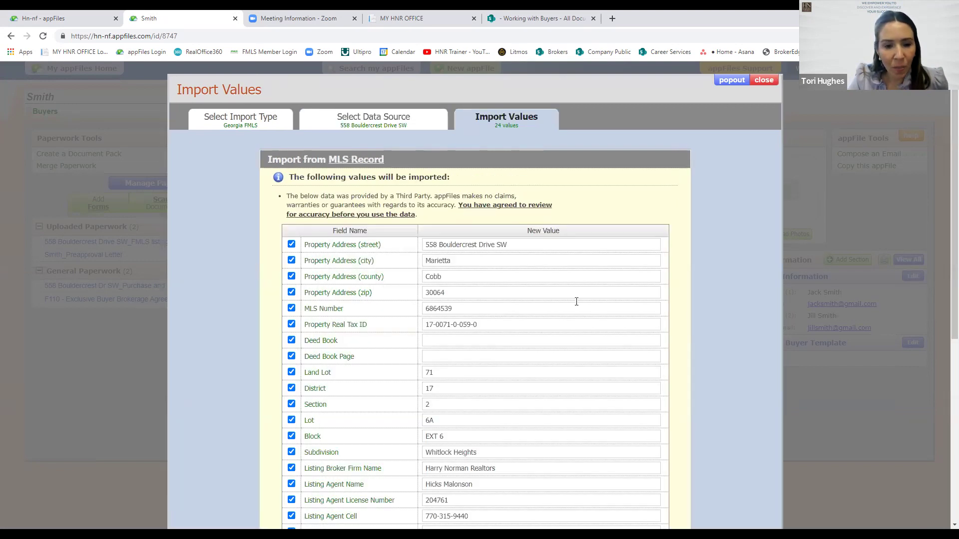
Exclude Land Lot, District, Section, Lot, Block and Subdivision from the imported values.
scroll(556, 285, "down", 3)
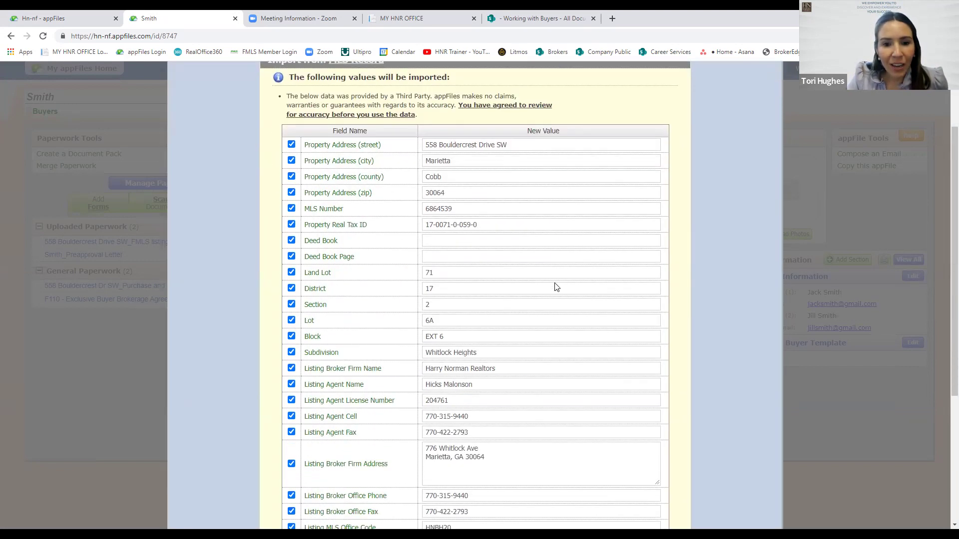
scroll(555, 283, "down", 1)
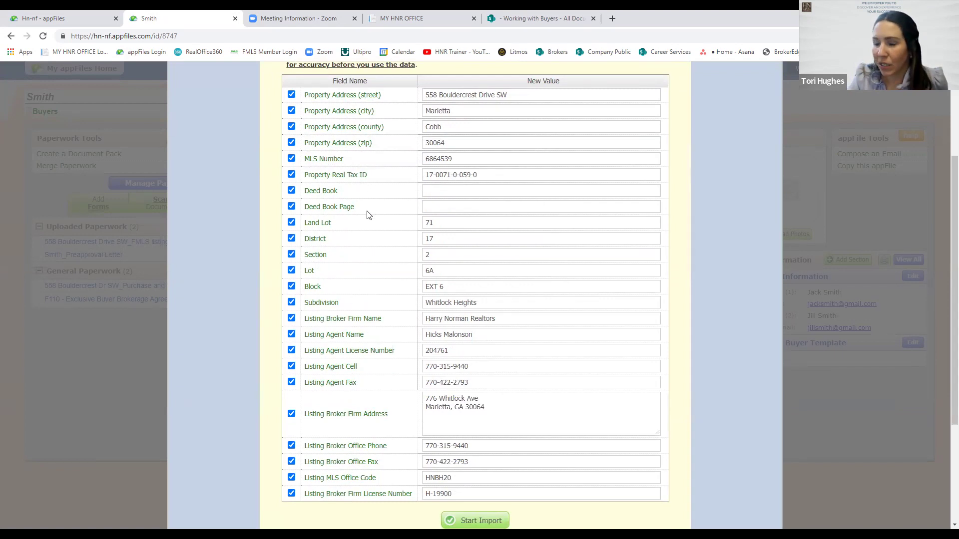
left_click(292, 223)
left_click(292, 238)
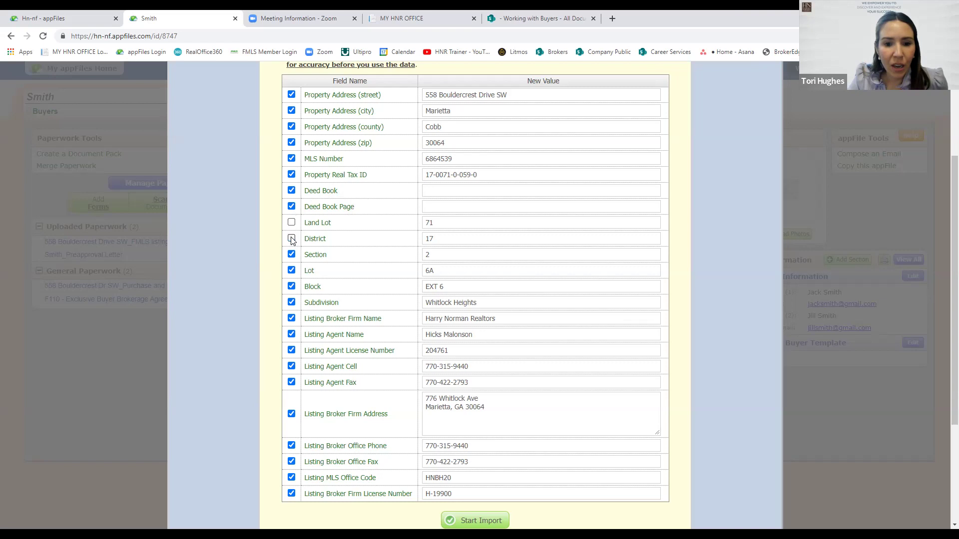
left_click(291, 255)
left_click(292, 271)
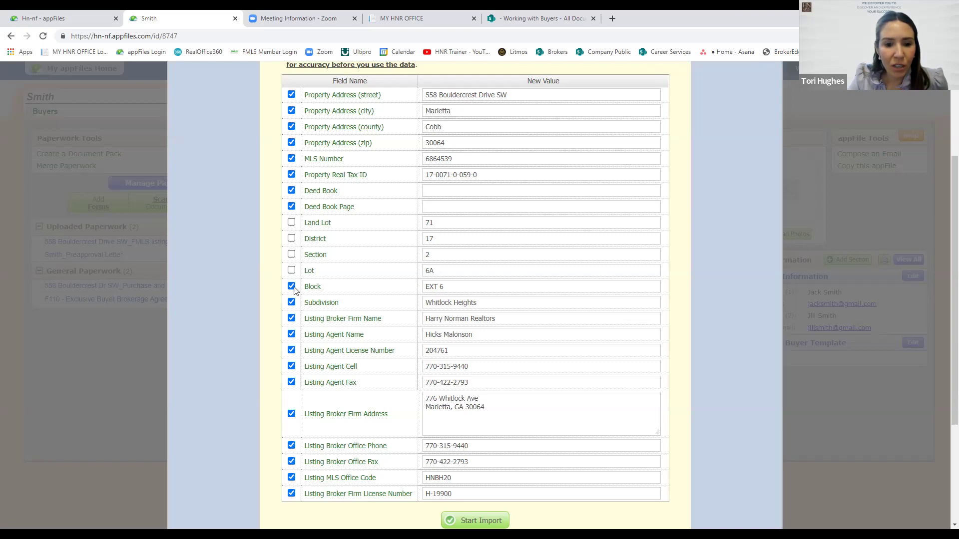
left_click(292, 288)
left_click(291, 303)
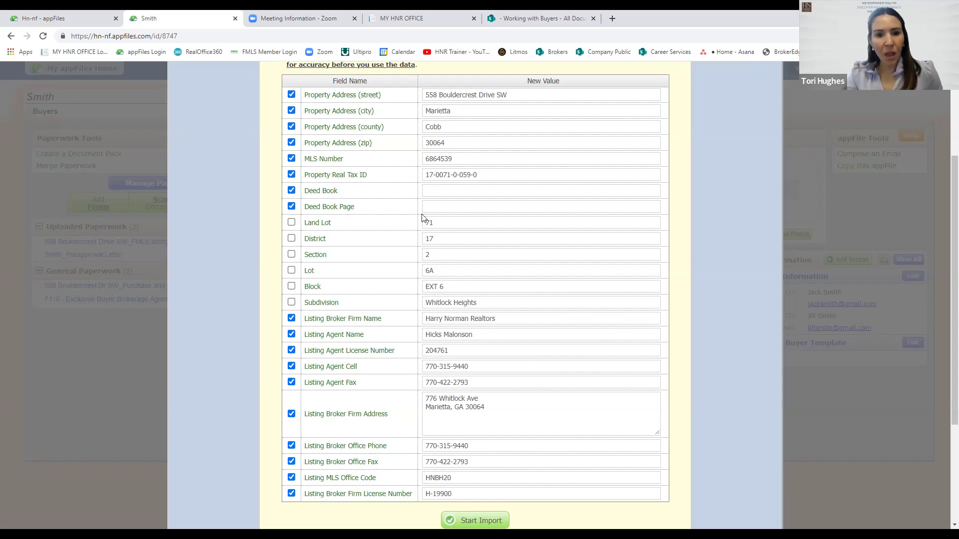
Accept the external data disclaimer and import the checked MLS values into the agreement.
scroll(520, 242, "down", 2)
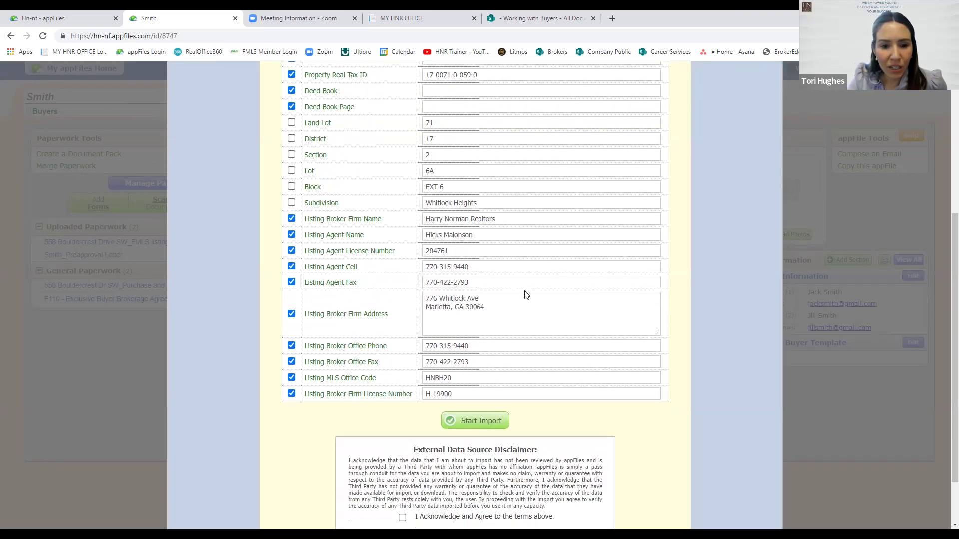
scroll(524, 295, "down", 1)
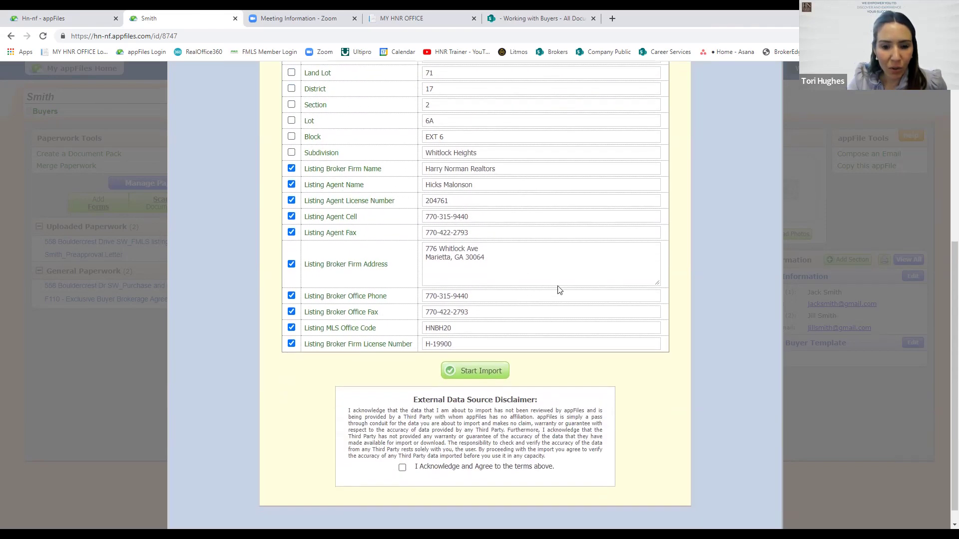
left_click(402, 469)
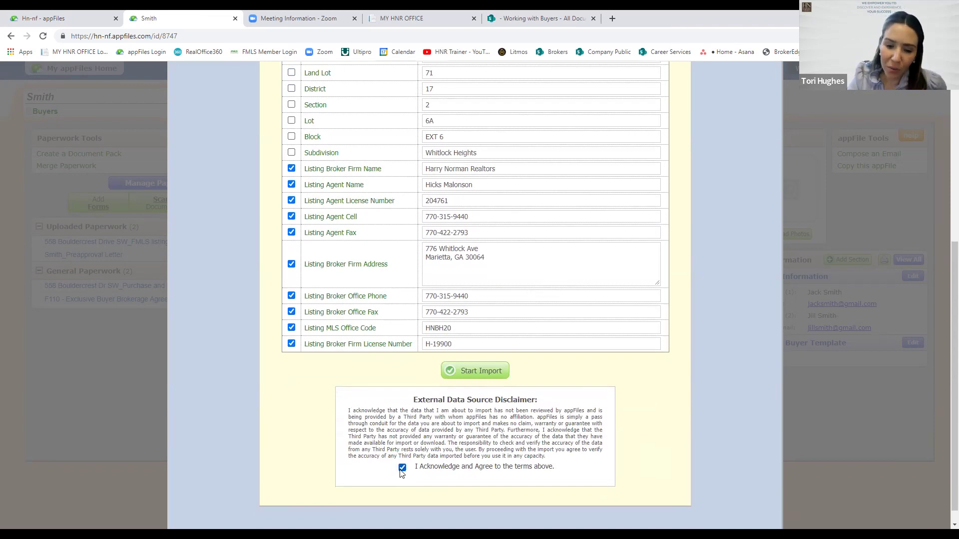
left_click(475, 370)
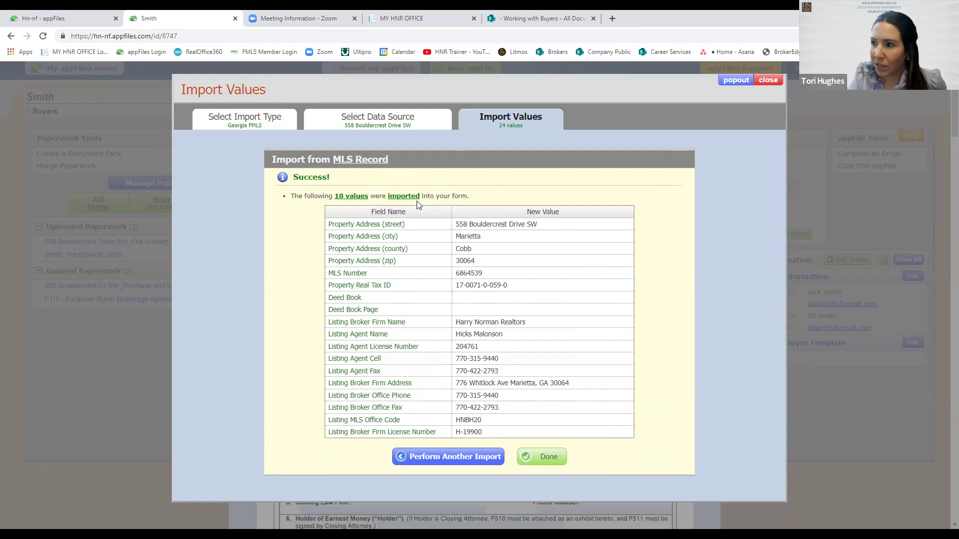
left_click(542, 457)
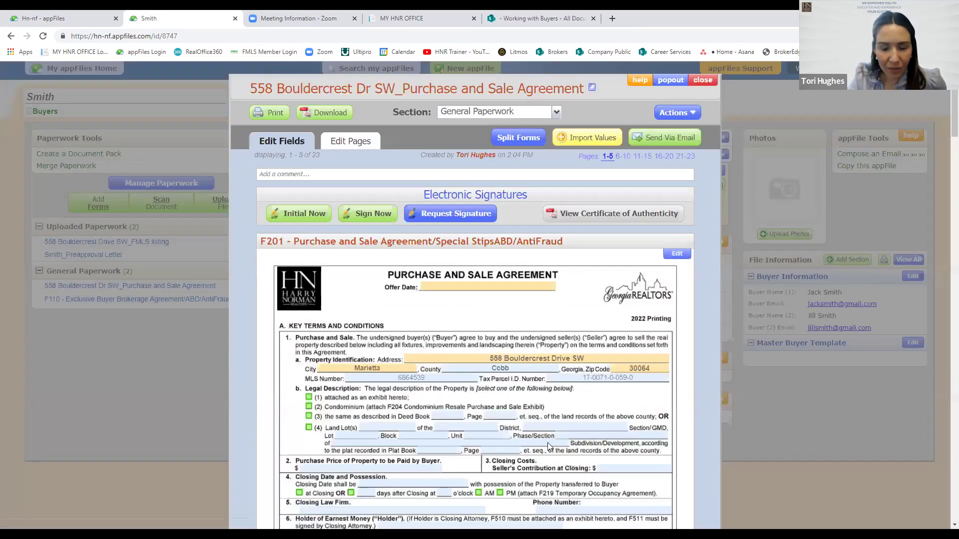
scroll(558, 417, "down", 2)
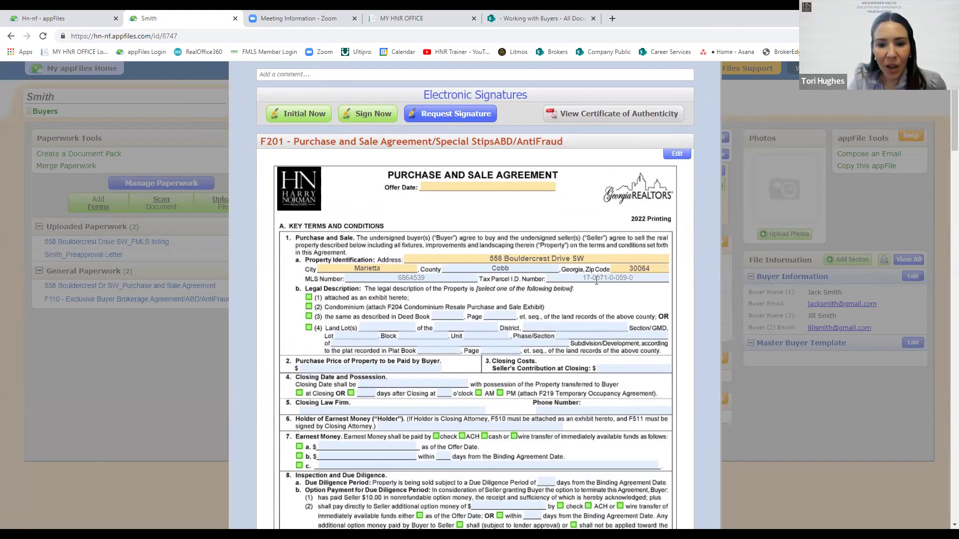
scroll(597, 281, "down", 6)
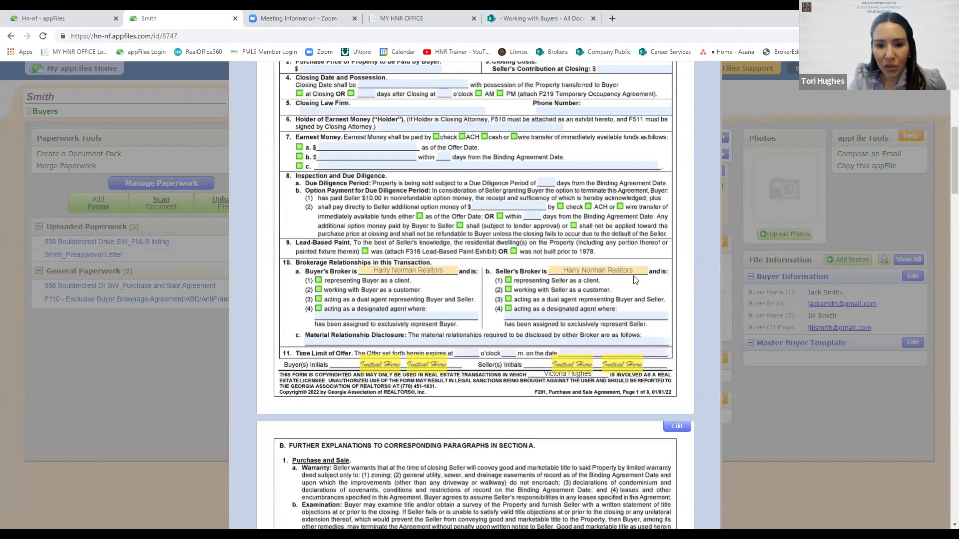
scroll(581, 279, "down", 20)
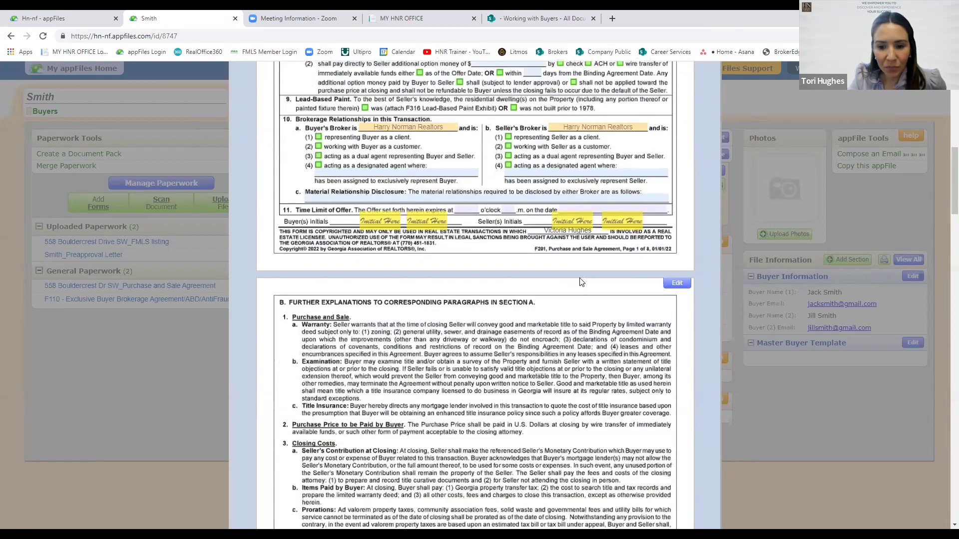
scroll(581, 280, "down", 15)
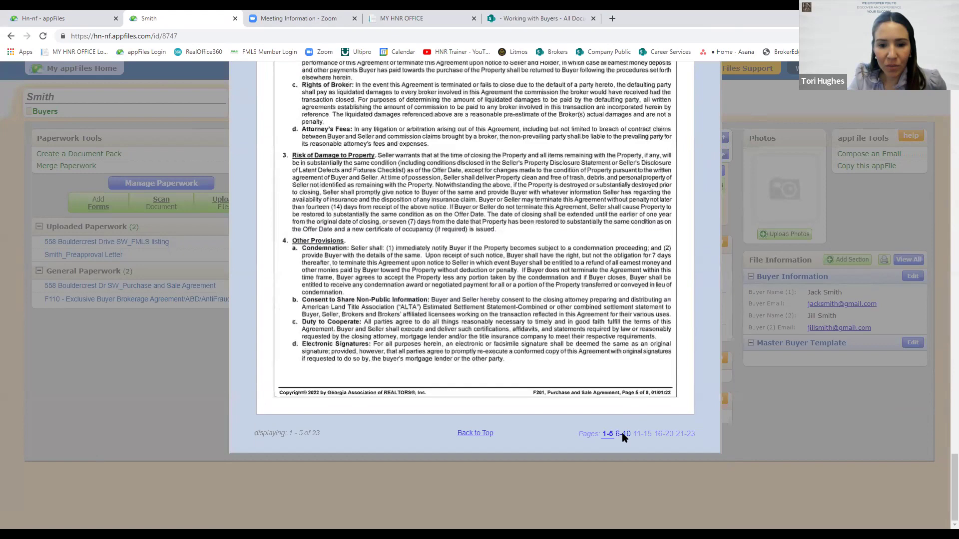
left_click(623, 436)
scroll(573, 361, "down", 10)
scroll(572, 361, "down", 20)
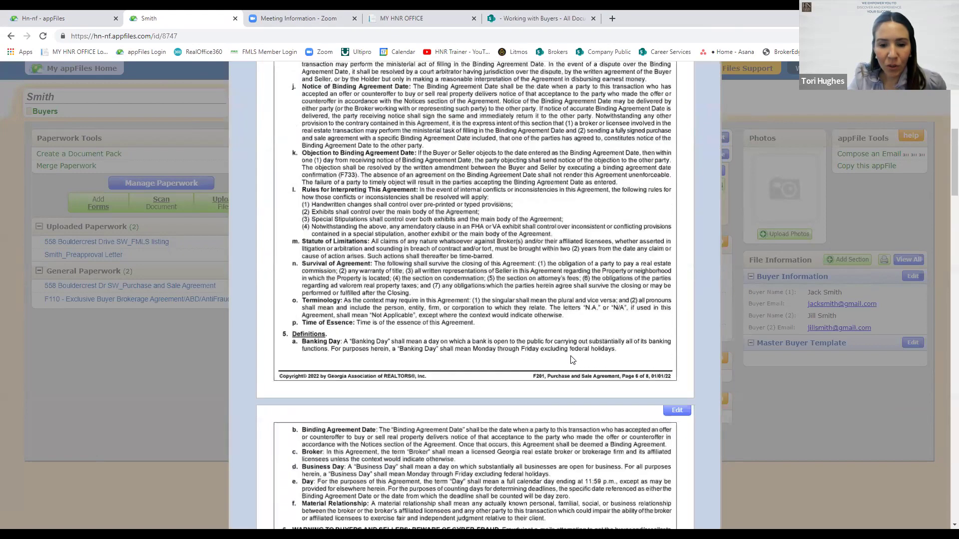
scroll(578, 360, "down", 6)
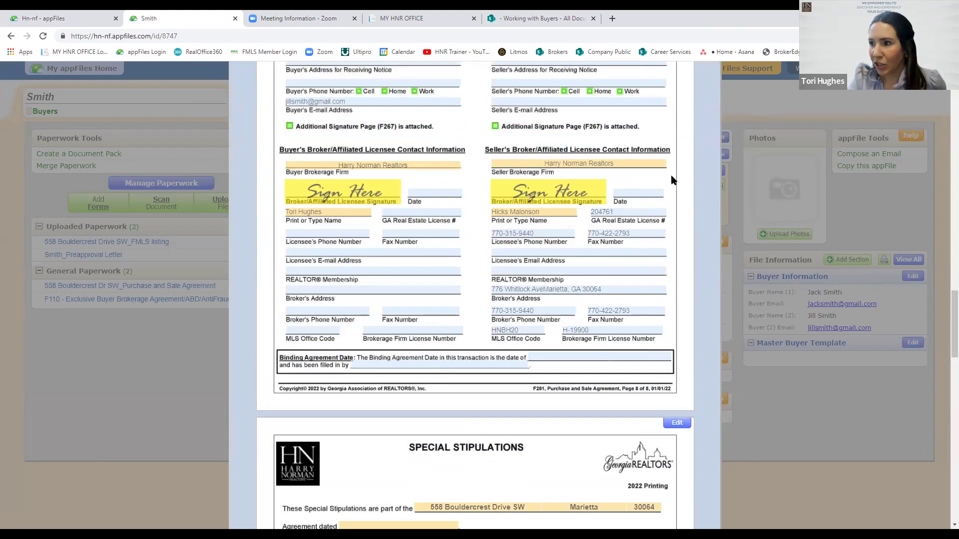
scroll(594, 245, "down", 1)
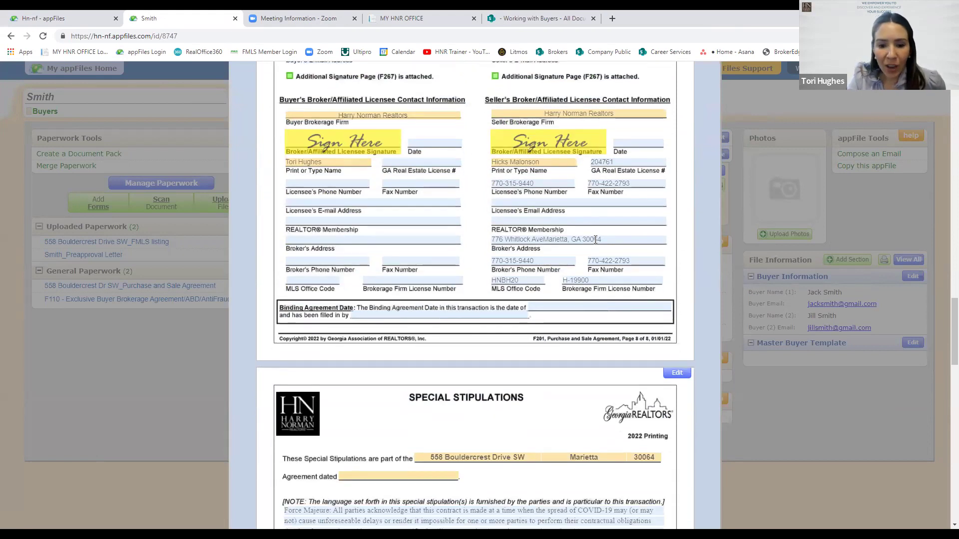
scroll(619, 214, "up", 20)
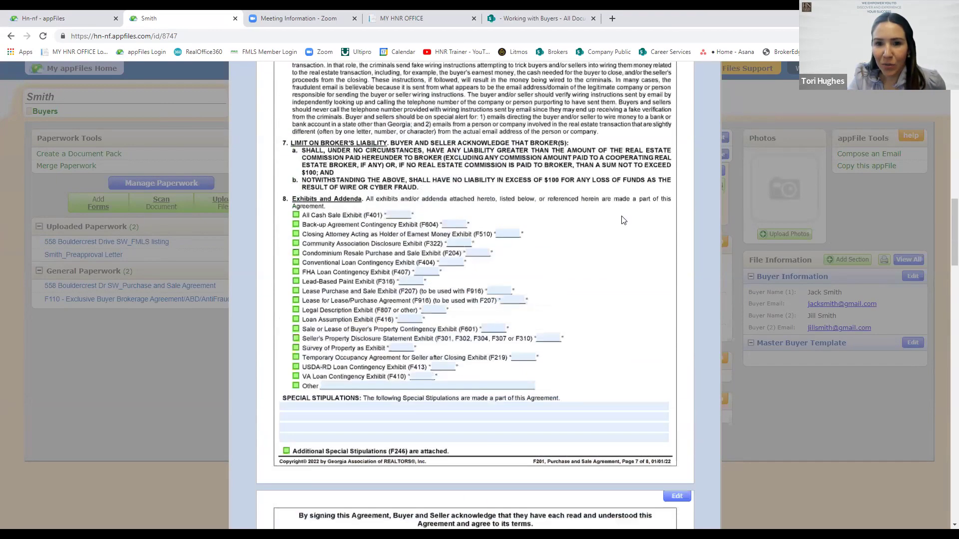
scroll(629, 172, "up", 3)
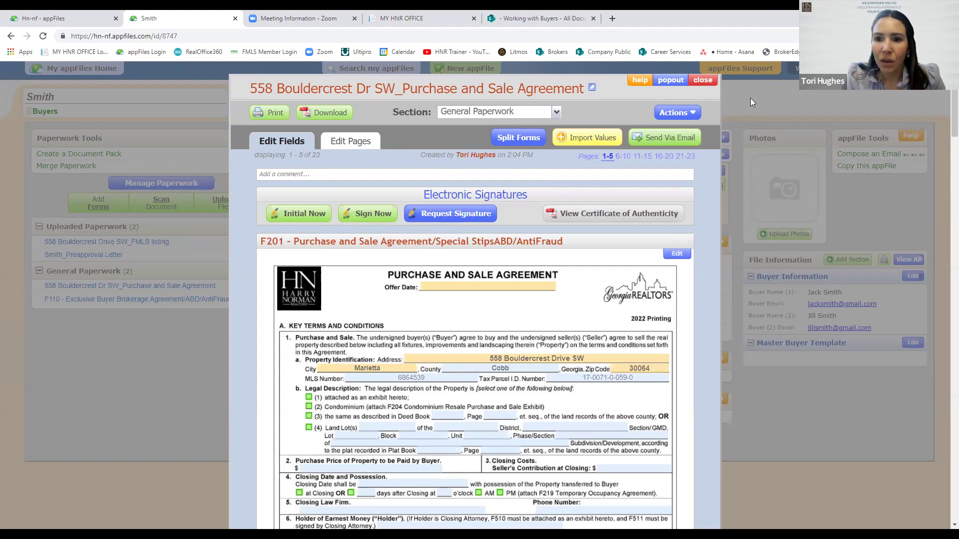
Close the agreement and create a new Master Buyer Template info section in the file.
left_click(704, 80)
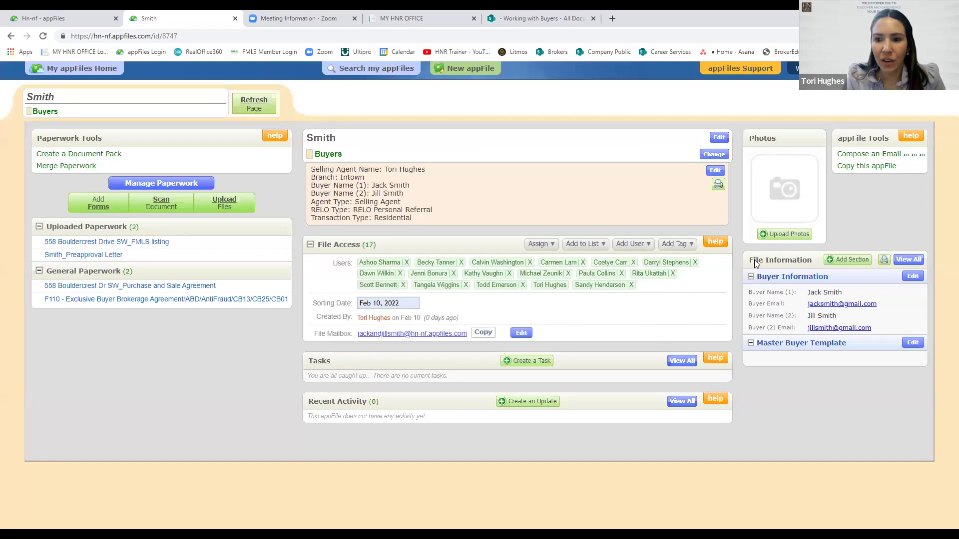
left_click(847, 260)
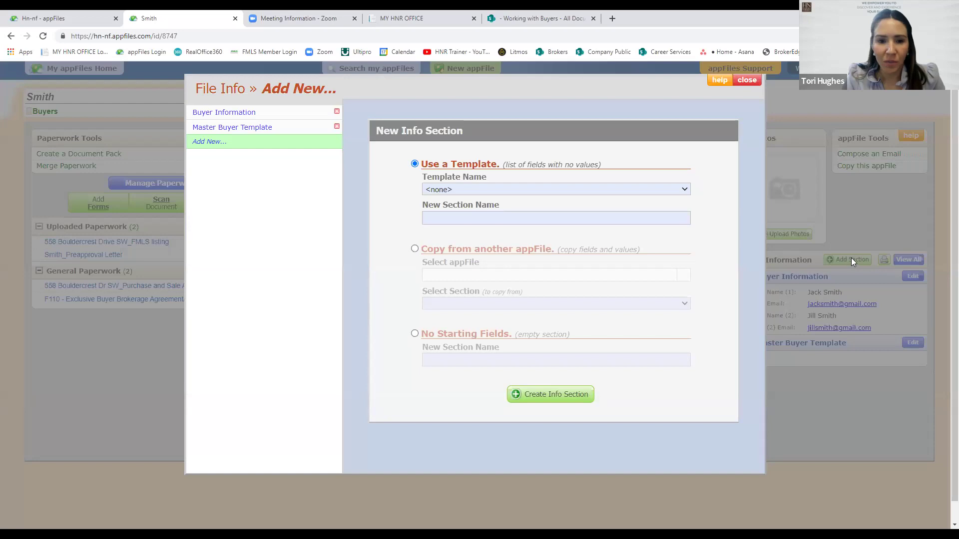
left_click(645, 189)
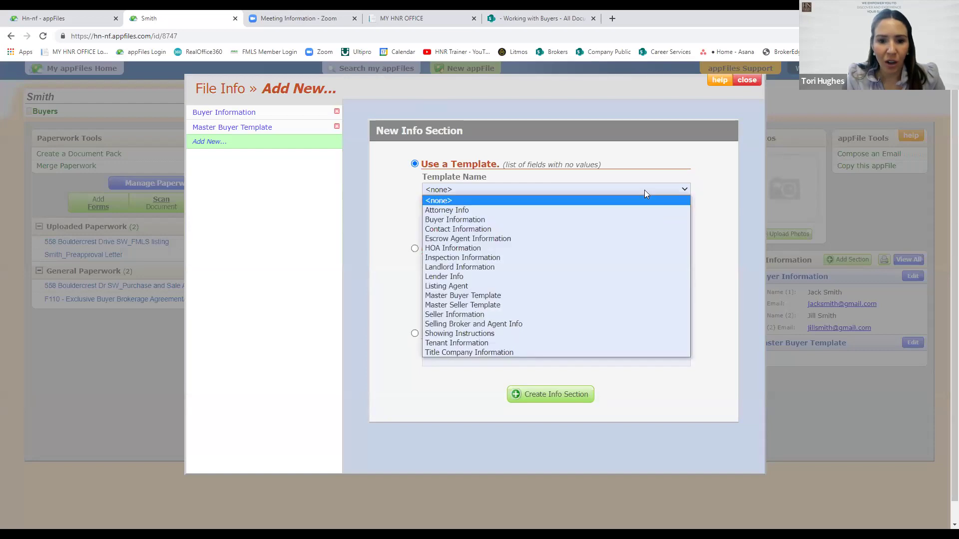
left_click(567, 296)
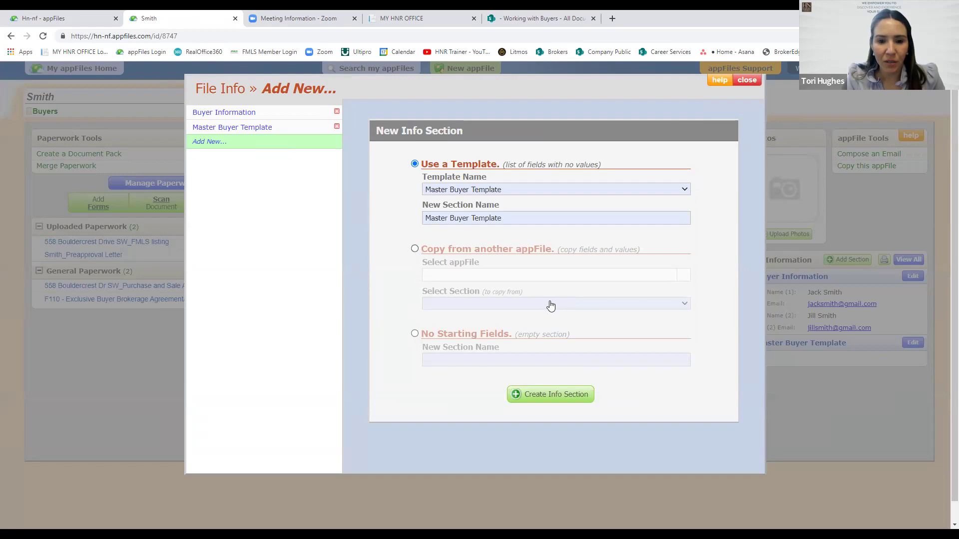
left_click(557, 394)
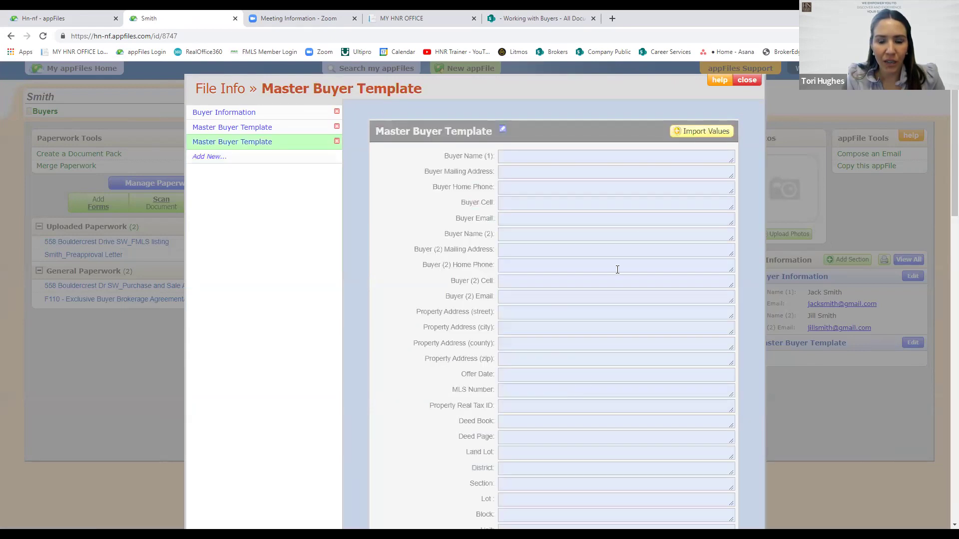
Review the new section, close File Info, and reopen the Purchase and Sale Agreement.
scroll(613, 227, "down", 8)
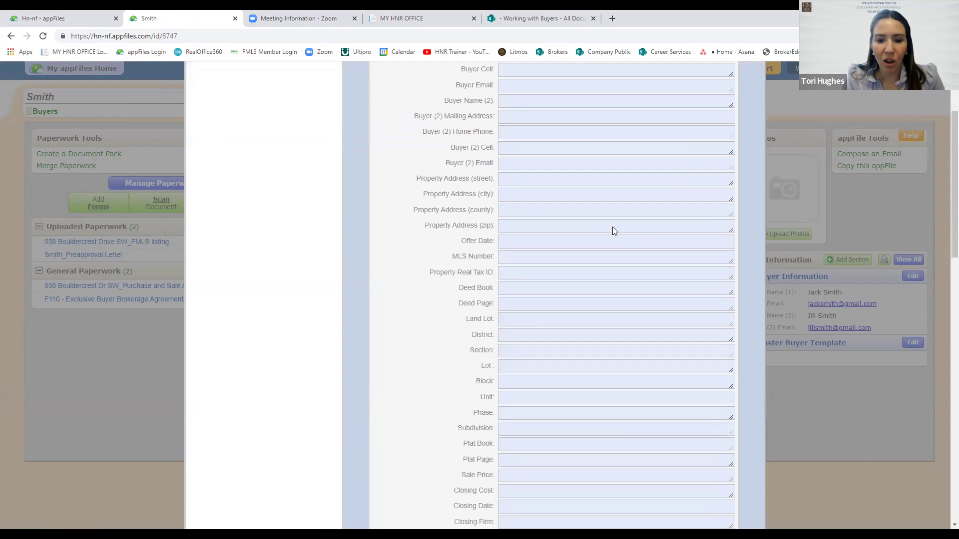
scroll(613, 228, "down", 10)
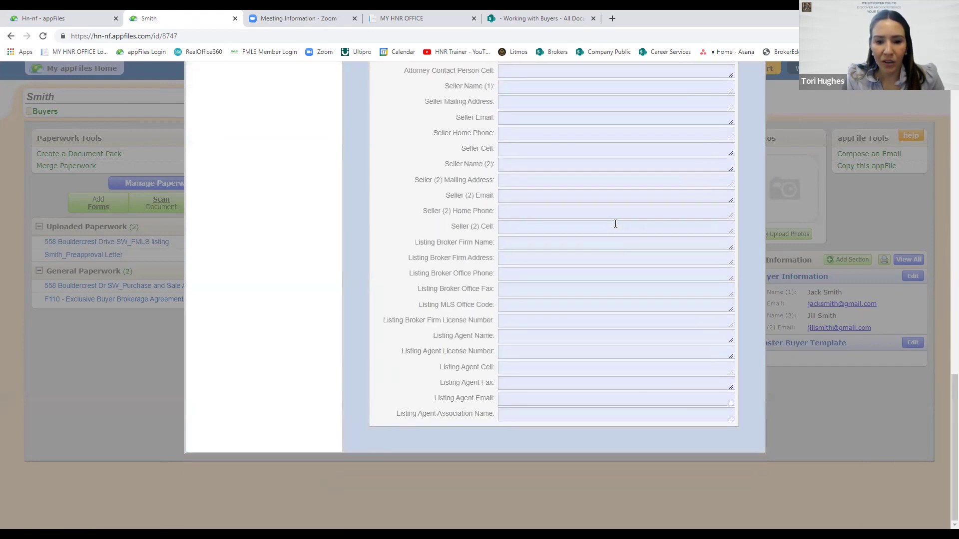
scroll(615, 223, "up", 6)
scroll(615, 223, "up", 11)
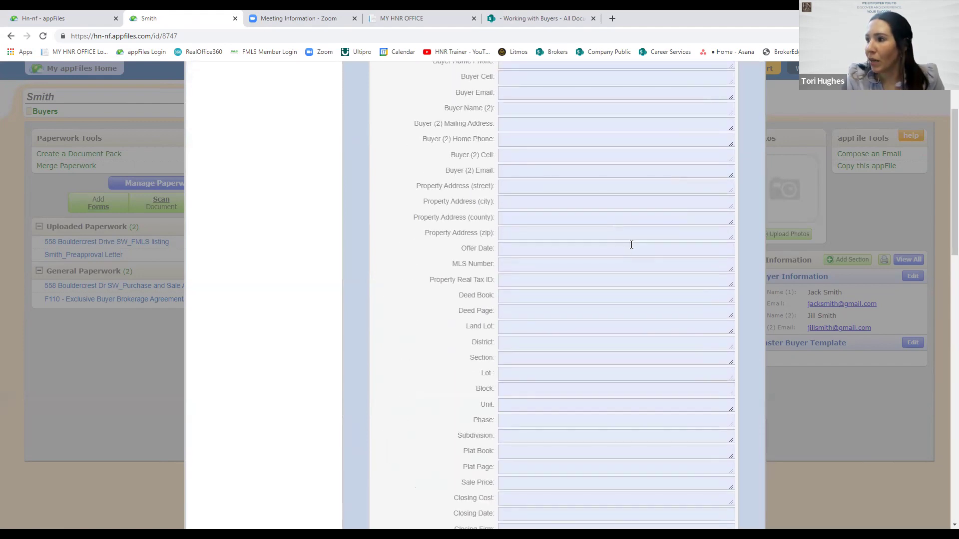
scroll(631, 245, "up", 3)
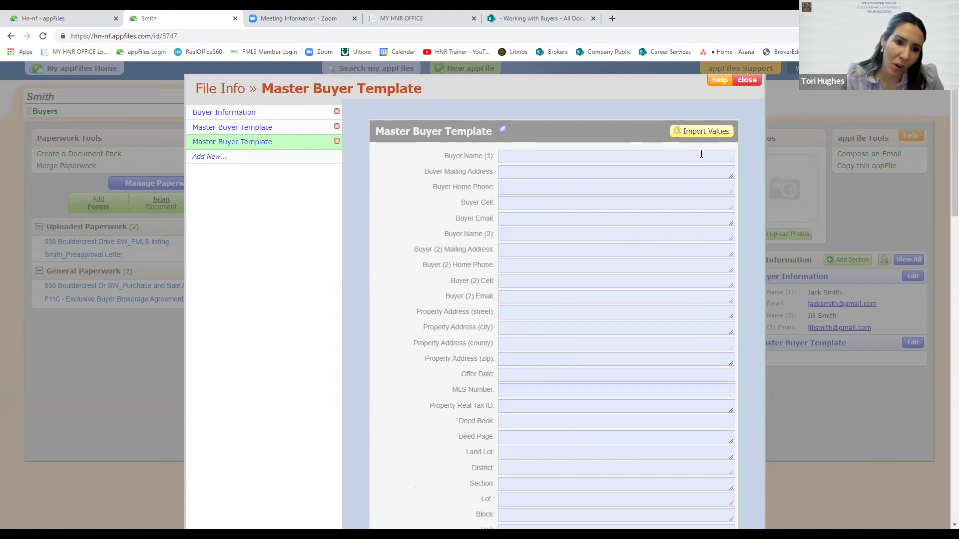
left_click(749, 80)
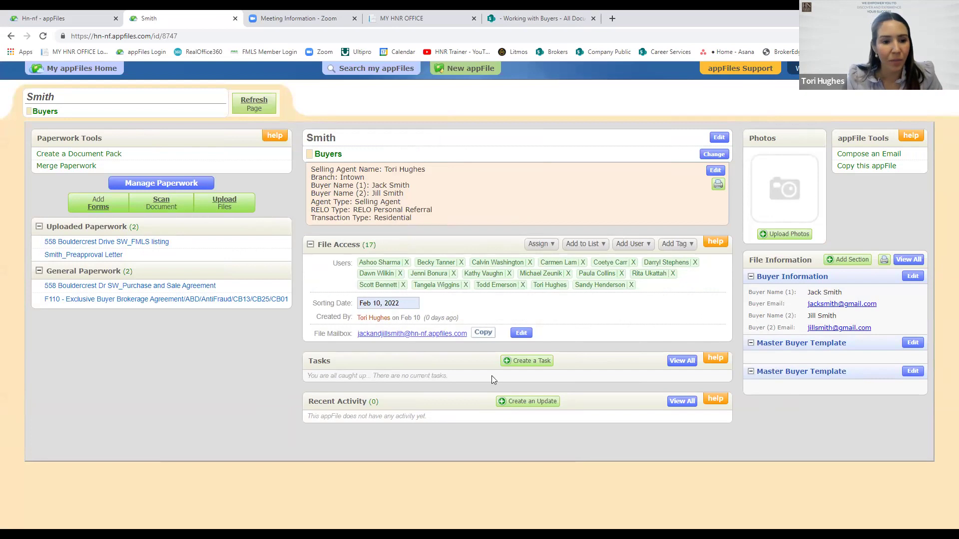
left_click(143, 286)
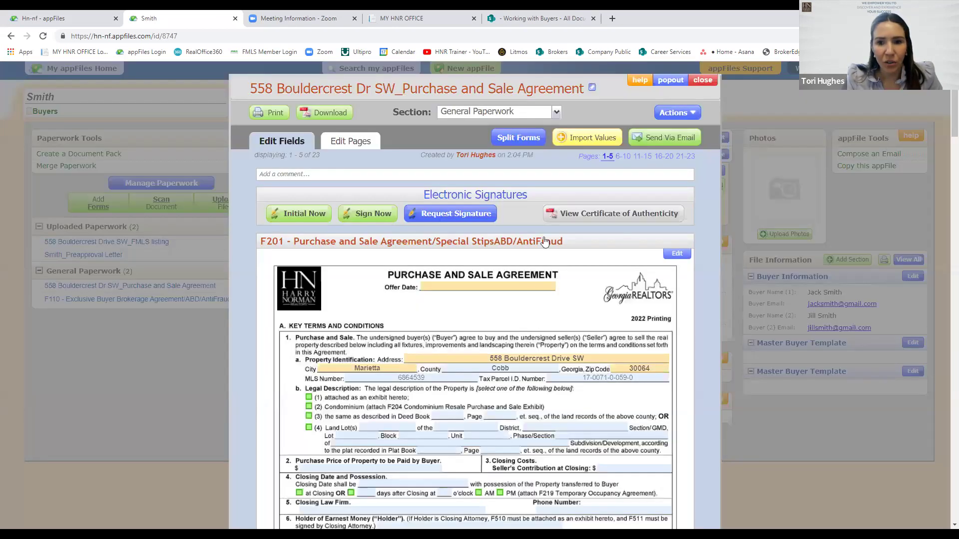
Set the offer date to Feb 10, 2022.
scroll(598, 301, "down", 2)
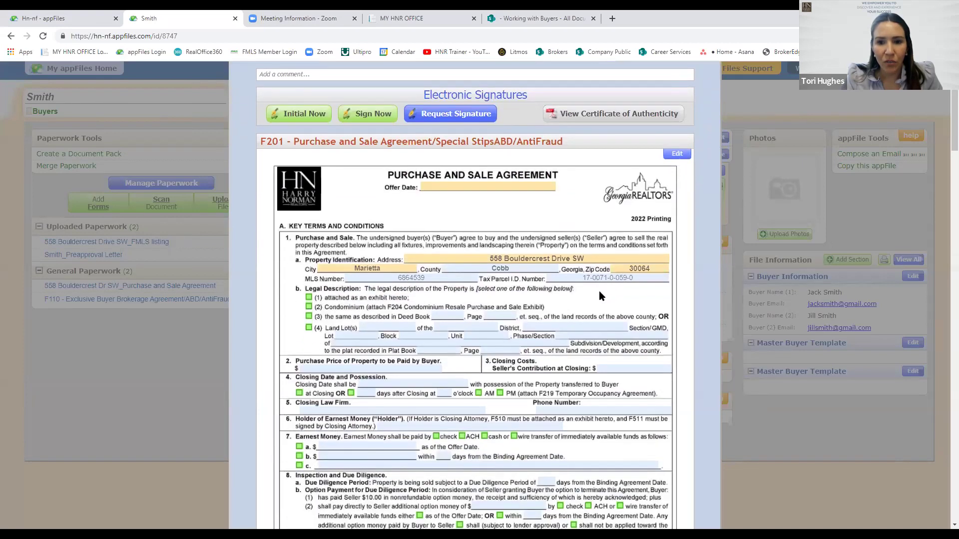
scroll(580, 249, "down", 1)
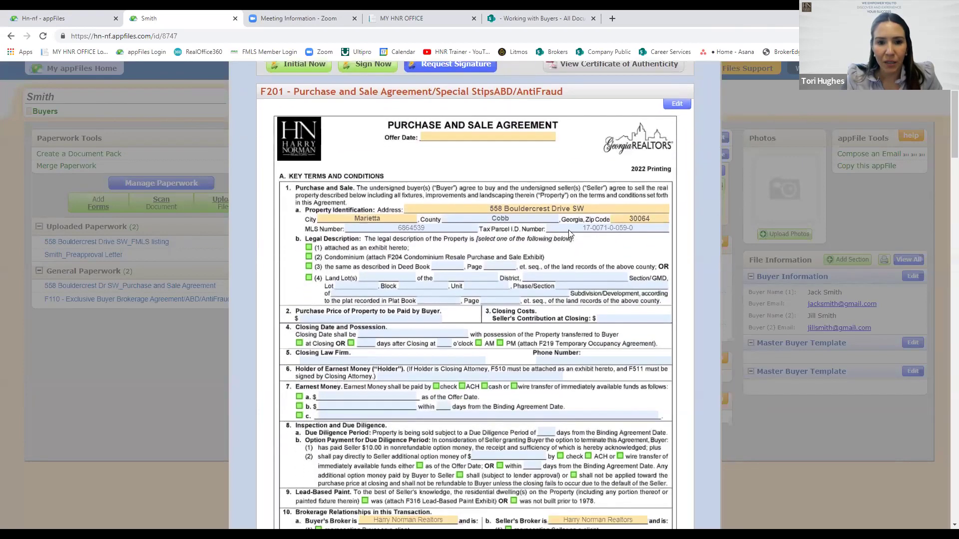
left_click(468, 137)
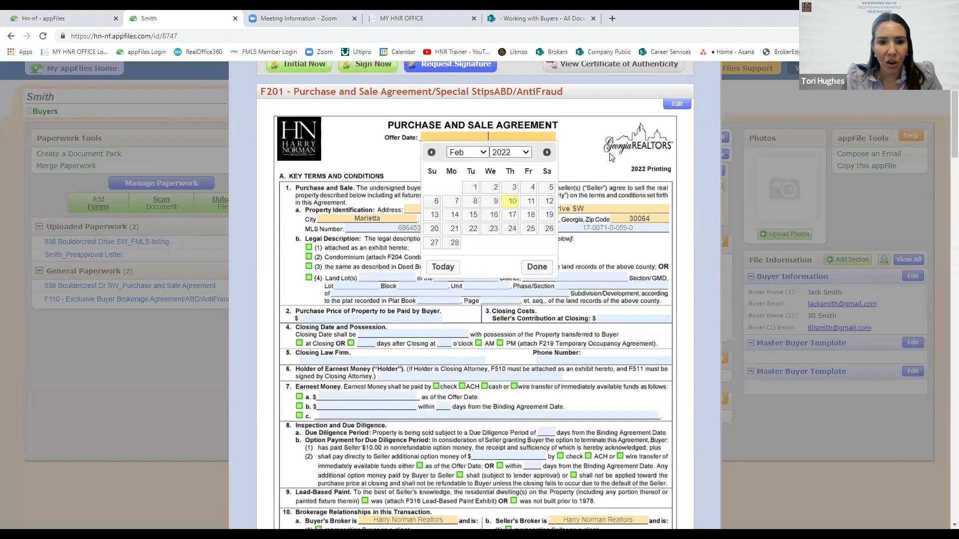
left_click(511, 201)
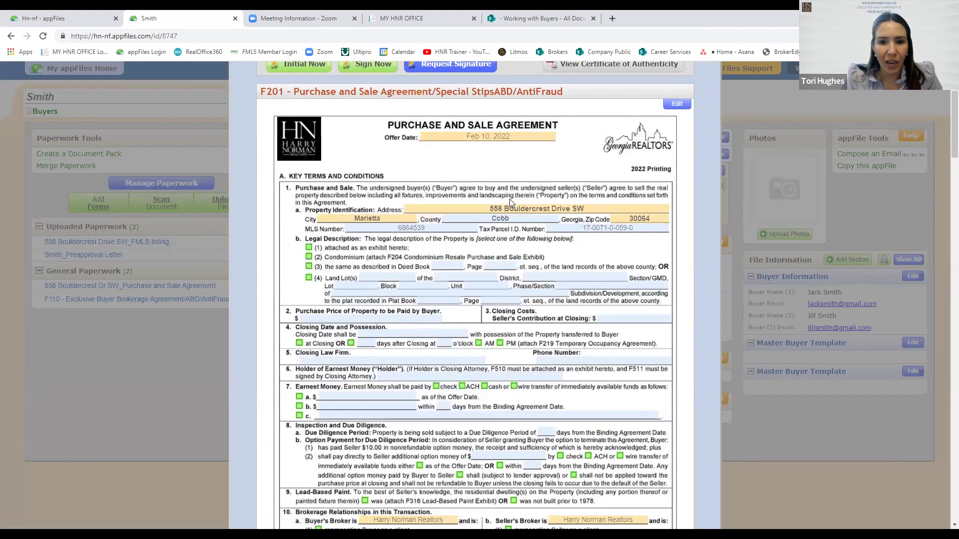
left_click(513, 137)
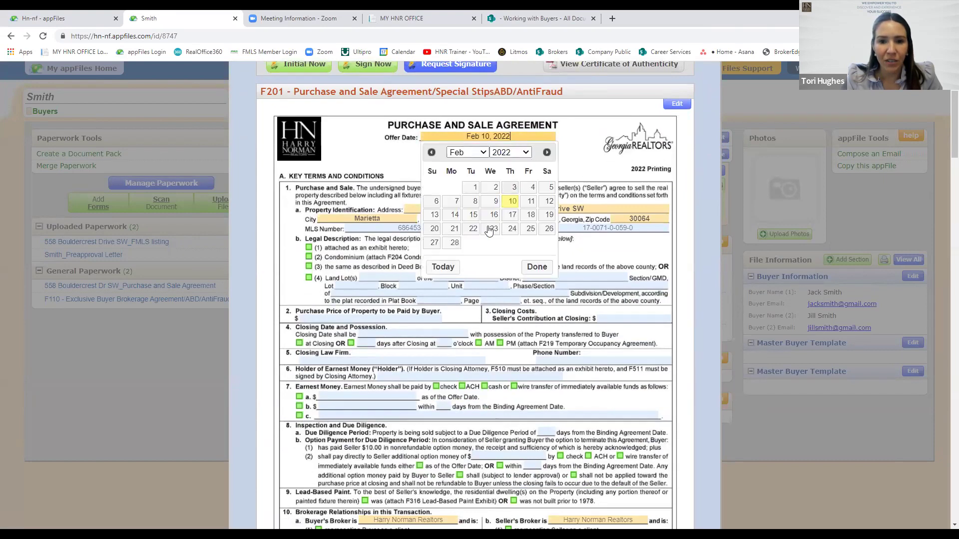
left_click(513, 202)
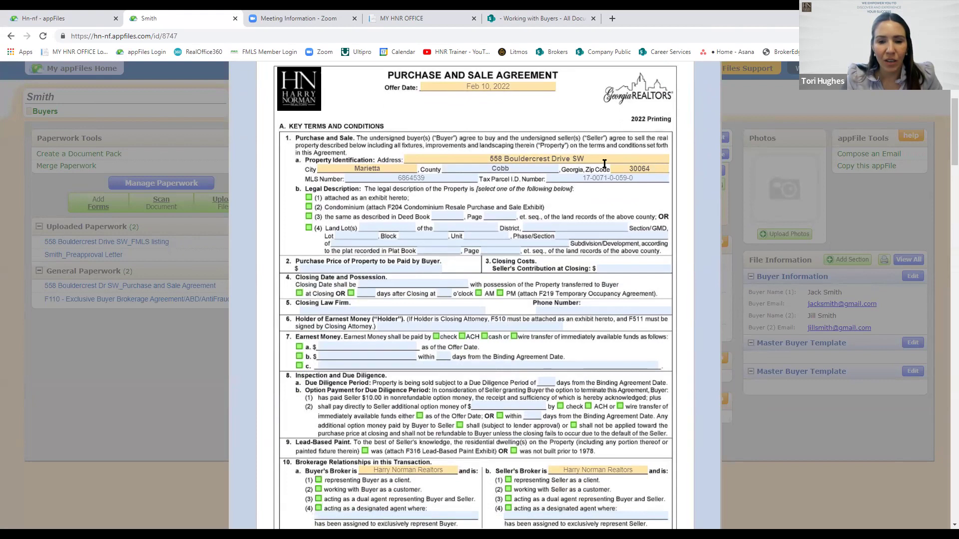
Mark the legal description as an attached exhibit and enter n/a for Deed Book and Page.
scroll(494, 188, "down", 1)
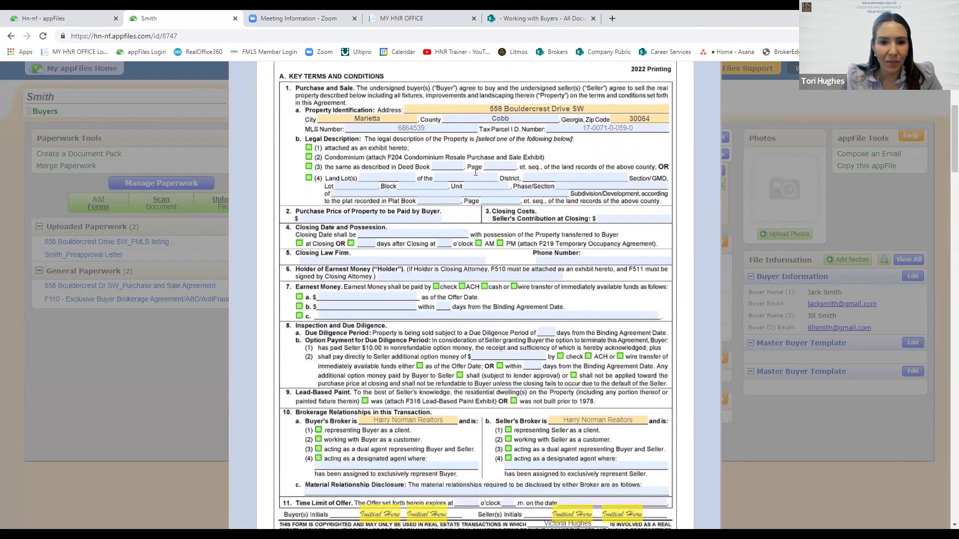
left_click(309, 149)
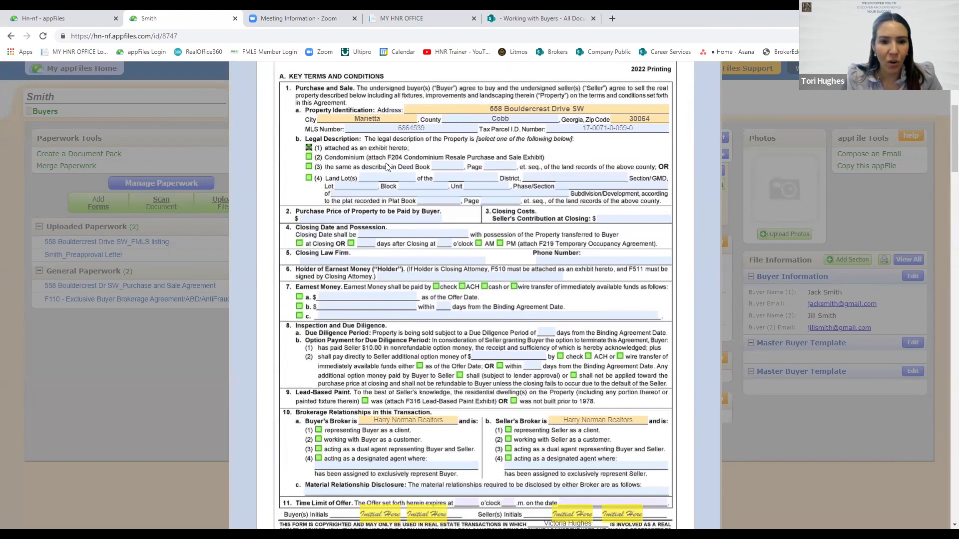
left_click(455, 166)
type("n/a")
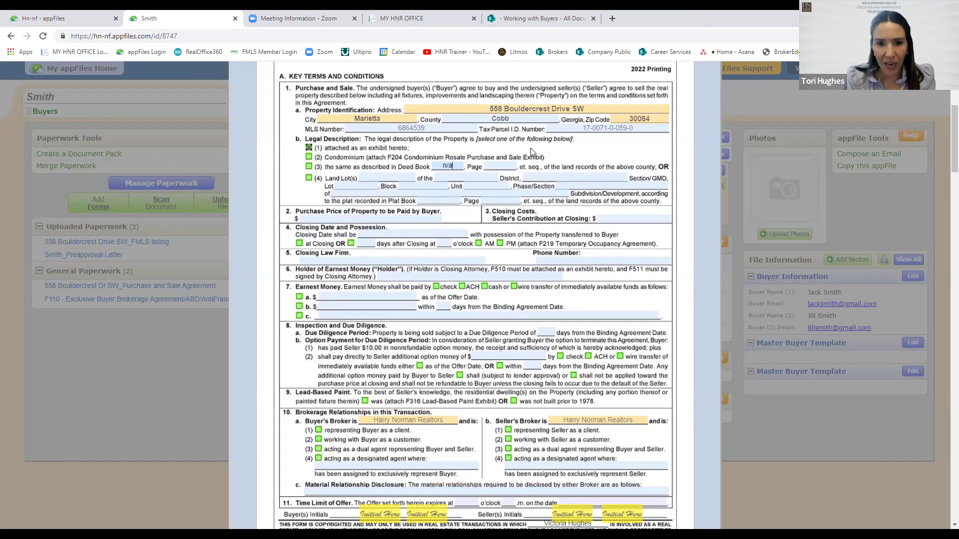
key("Tab")
type("n/a")
key("Tab")
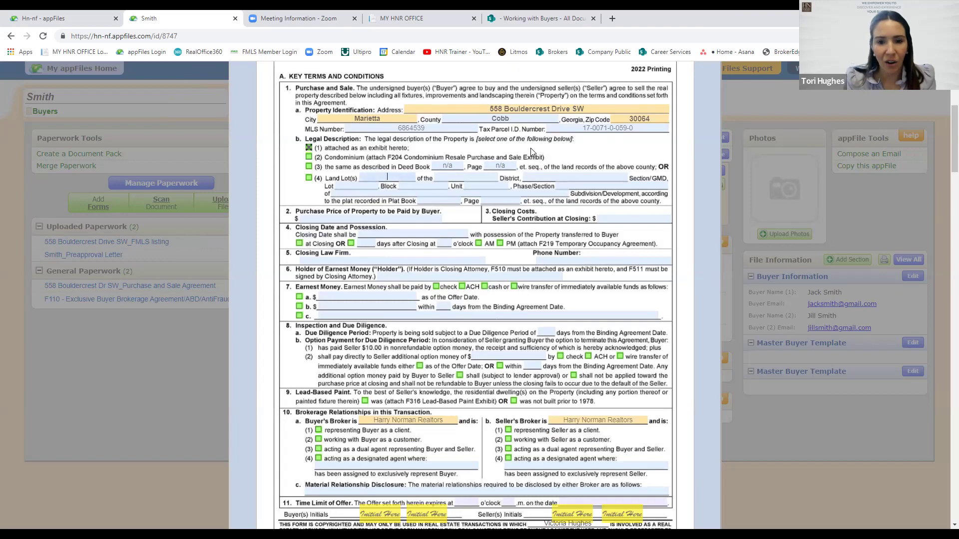
Redo Deed Book as n/a and fill Land Lot, District, Lot, Block, Unit, Subdivision and Plat Book with n/a.
left_click(450, 167)
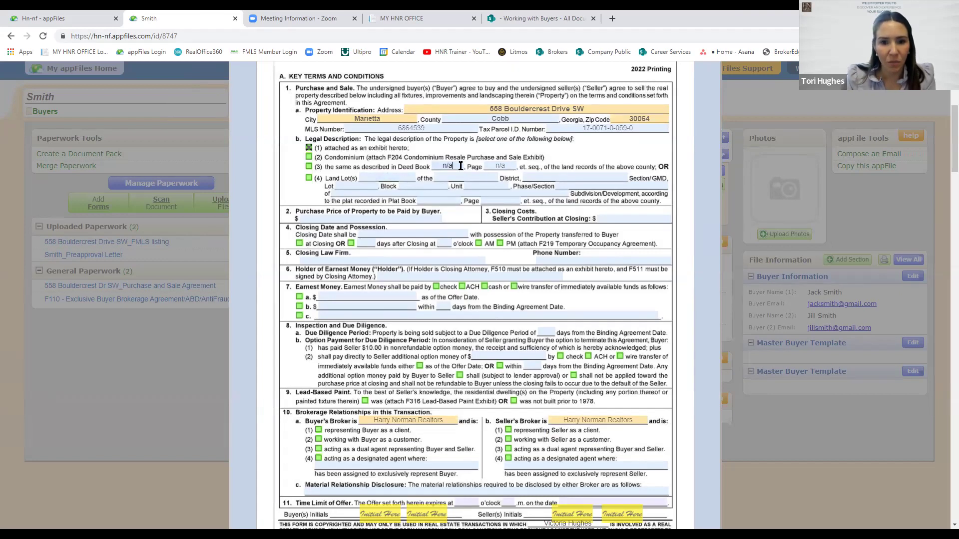
key("BackSpace")
key("BackSpace")
key("BackSpace")
key("BackSpace")
key("BackSpace")
key("BackSpace")
type("n/a")
key("Tab")
key("Tab")
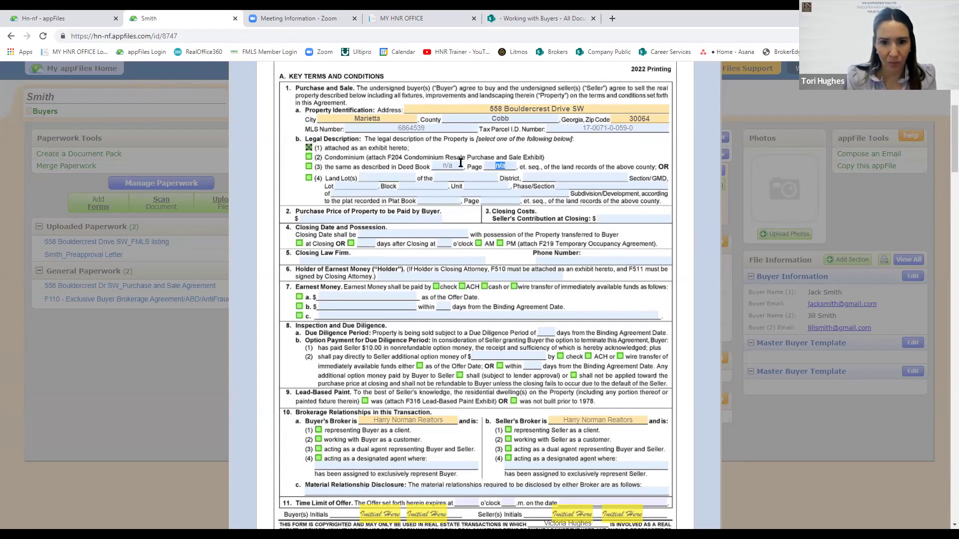
type("n/a")
key("Tab")
type("n/a")
key("Tab")
type("n/a")
key("Tab")
type("n/a")
key("Tab")
type("n/a")
key("Tab")
type("n/a")
key("Tab")
type("n/a")
key("Tab")
type("n/a")
key("Tab")
type("n/a")
key("Tab")
type("n/a")
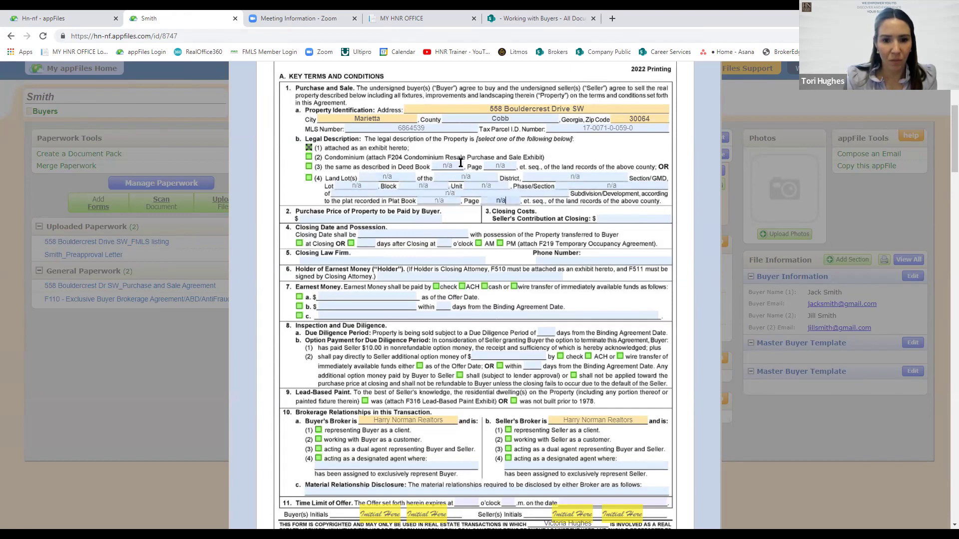
left_click(435, 217)
Enter $775,000 as the purchase price and $5,000 as the seller's contribution at closing.
scroll(641, 231, "down", 1)
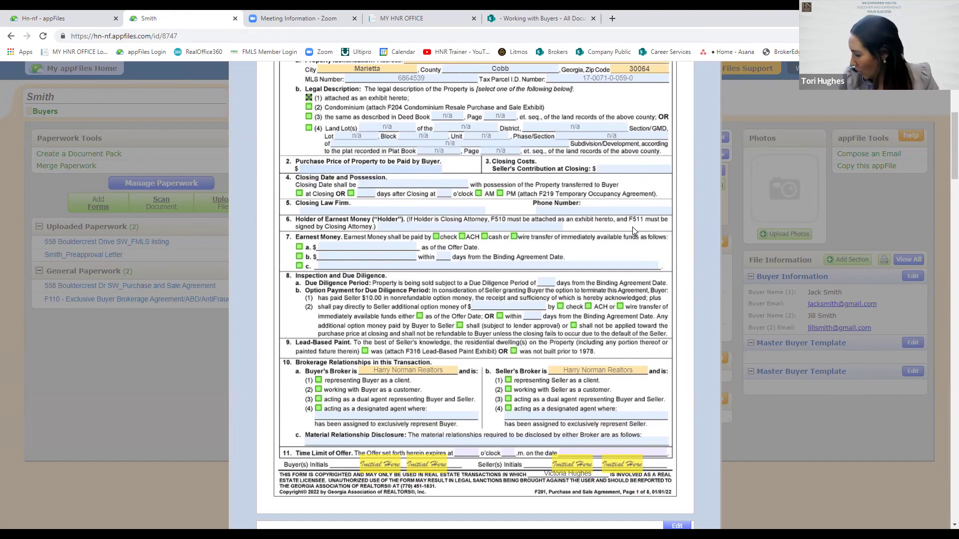
type("775")
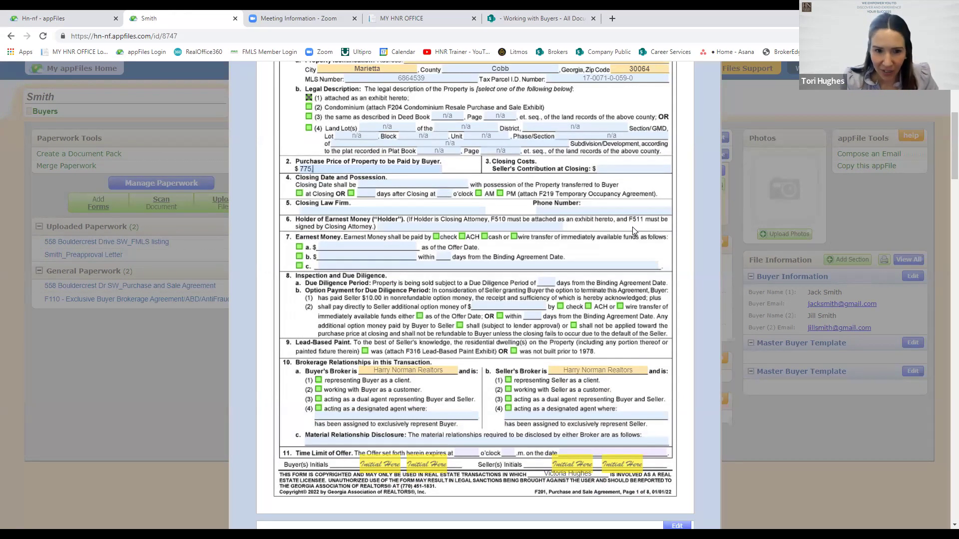
type(",000")
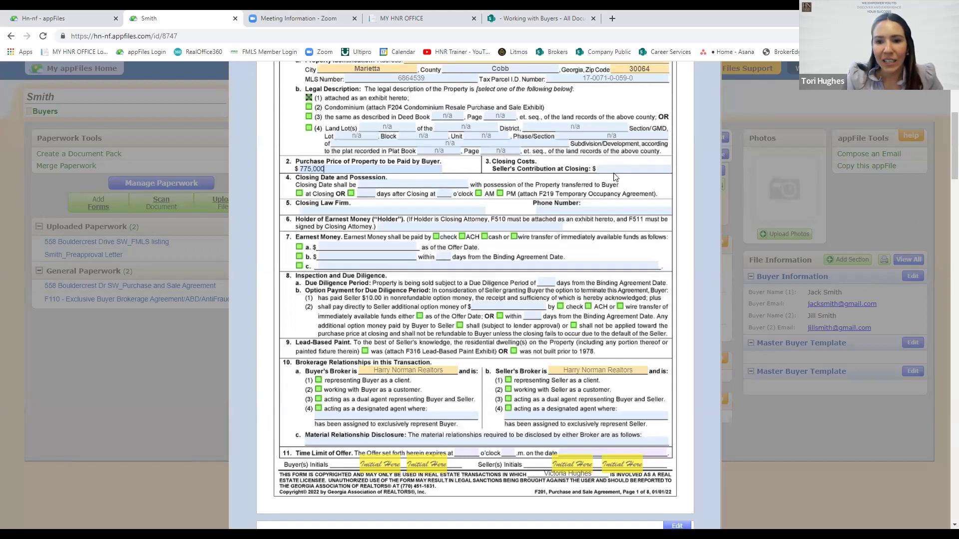
key("Tab")
type("5")
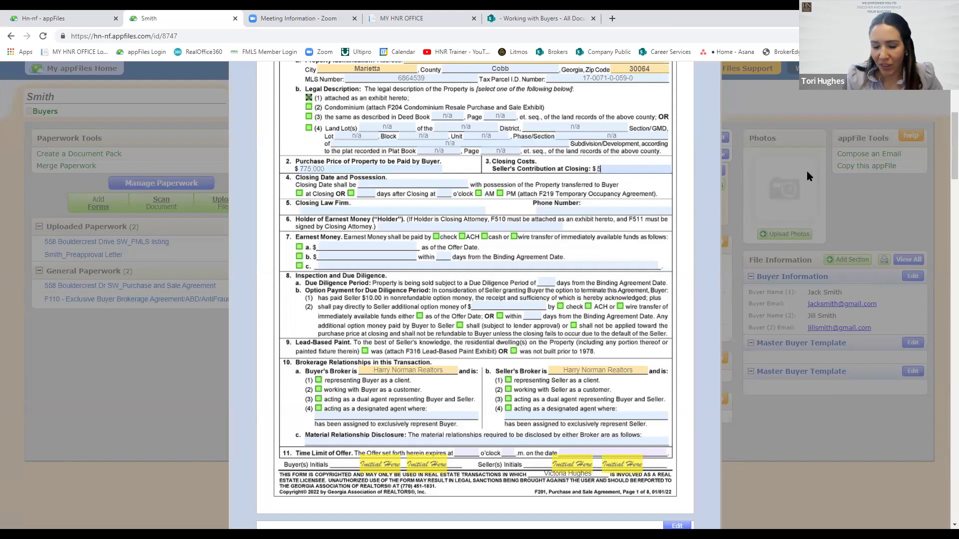
type(",000")
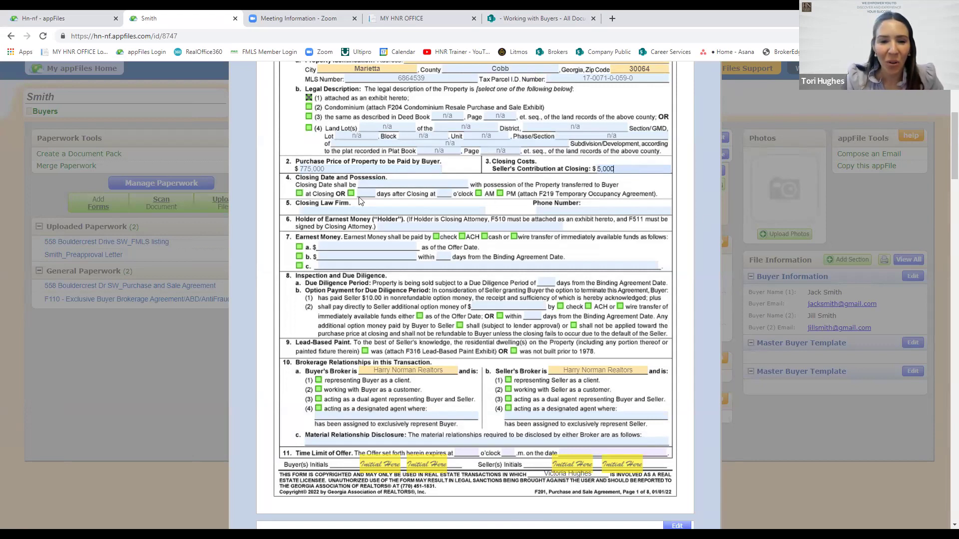
key("Tab")
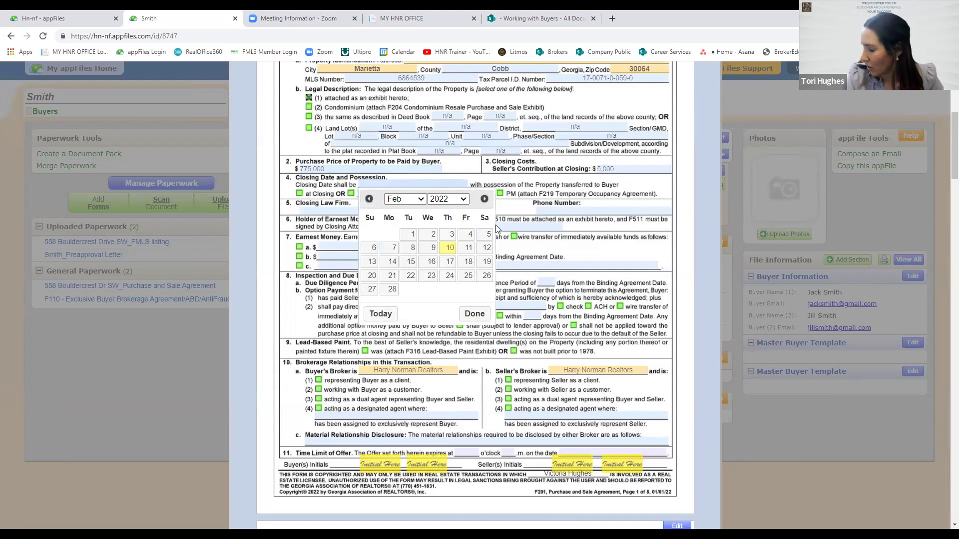
Pick March 11 in the closing date calendar.
left_click(420, 201)
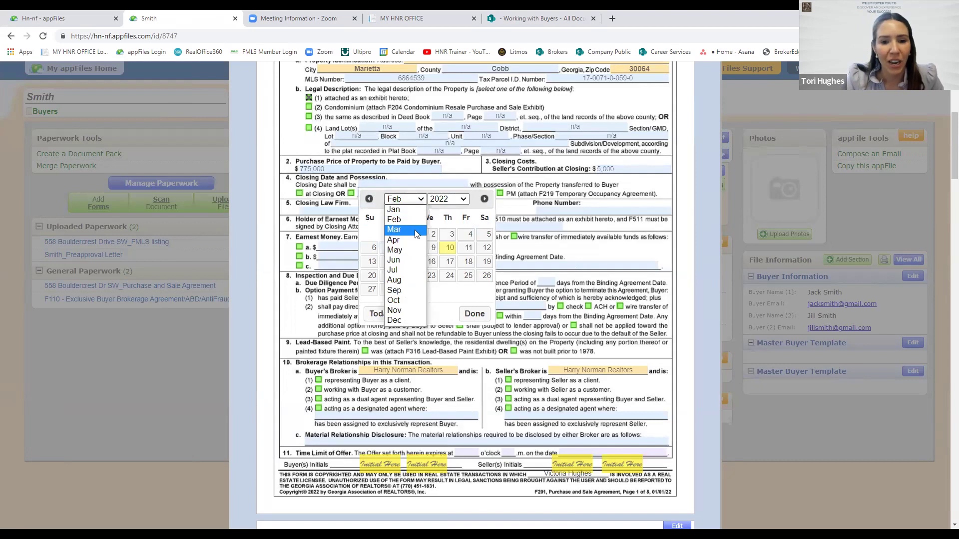
left_click(415, 231)
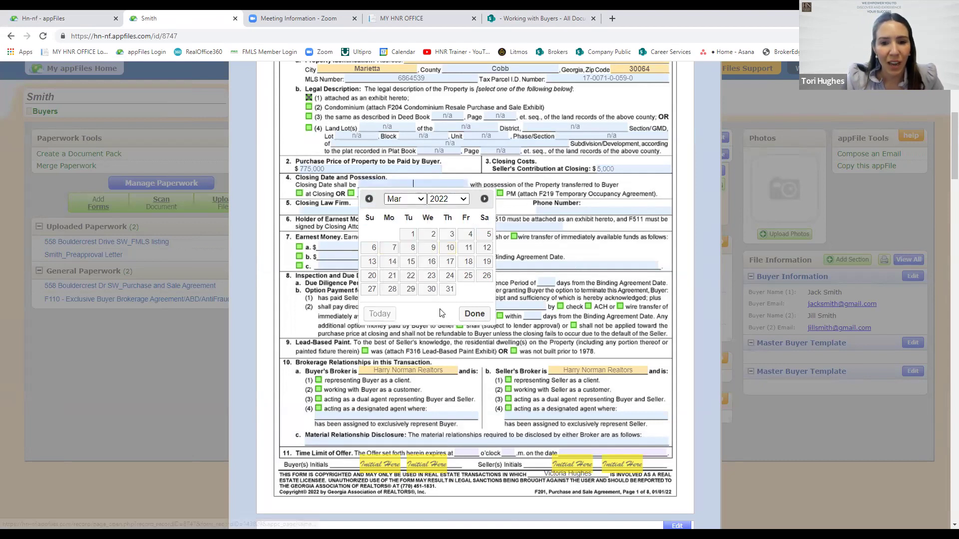
left_click(467, 249)
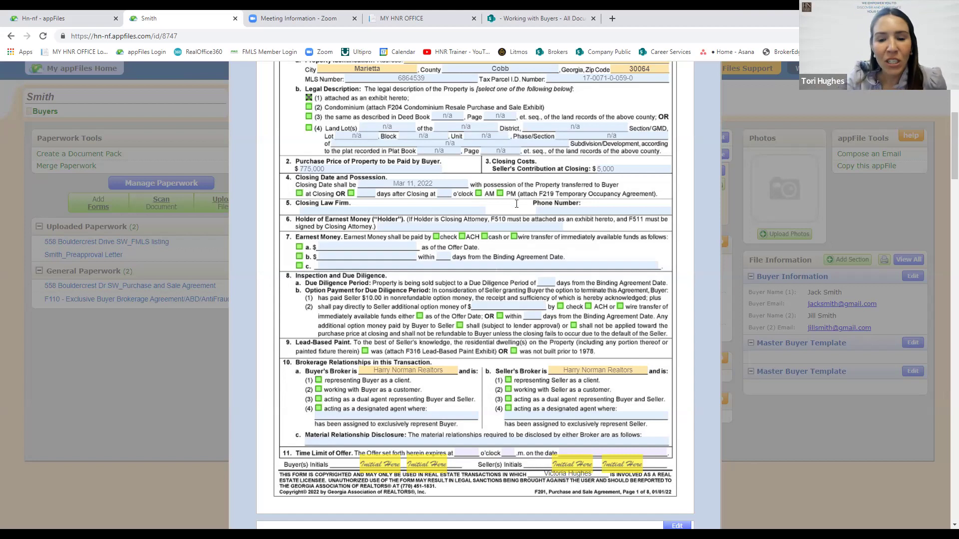
Give possession at closing, with the days and time blanks set to n/a.
scroll(549, 212, "up", 1)
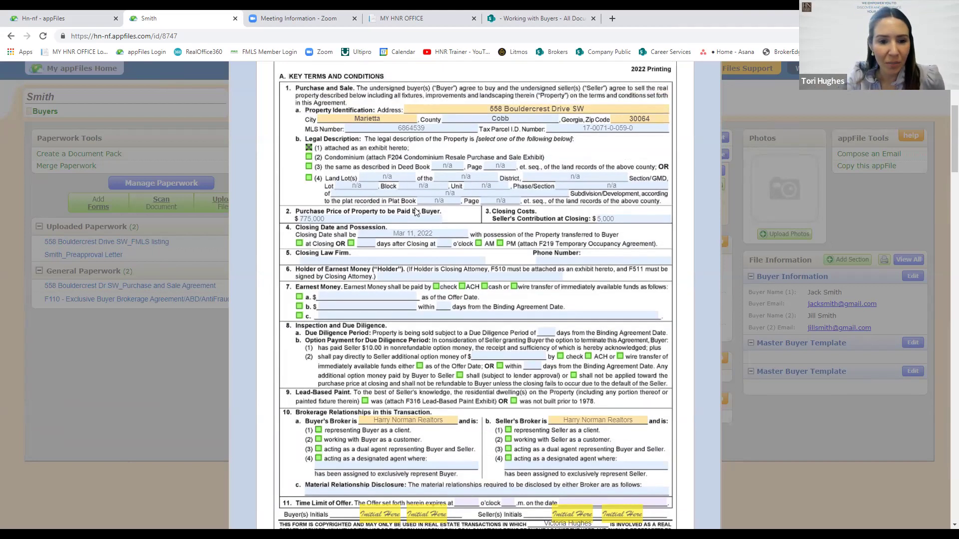
scroll(399, 212, "down", 2)
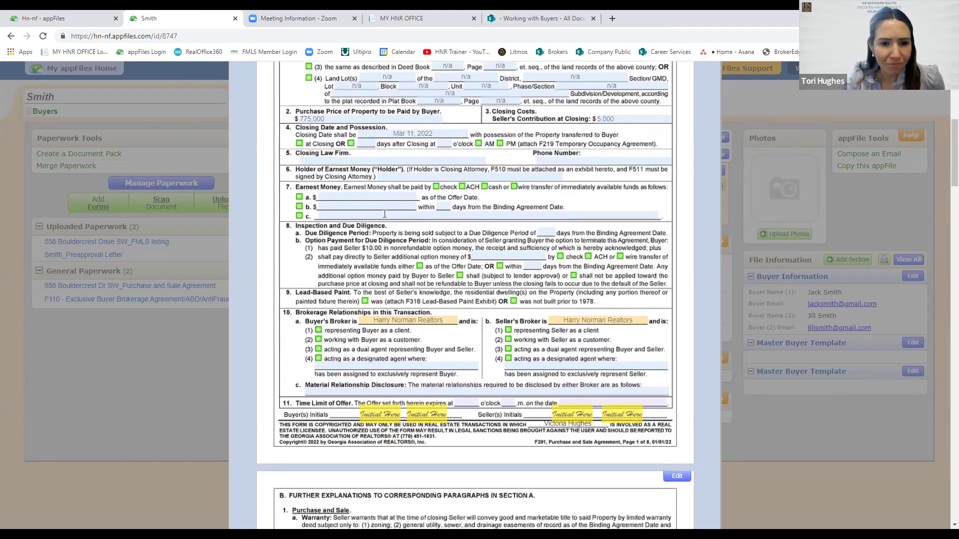
left_click(299, 144)
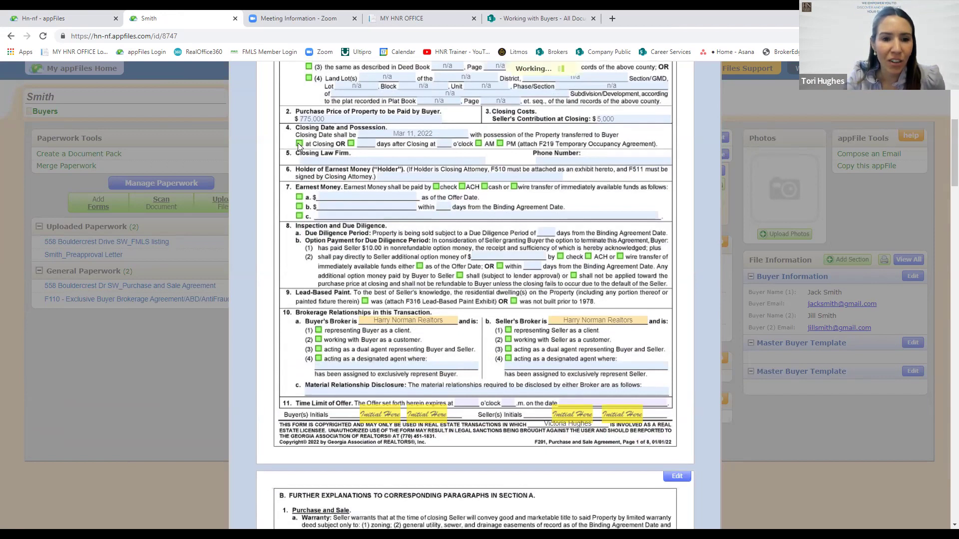
left_click(365, 144)
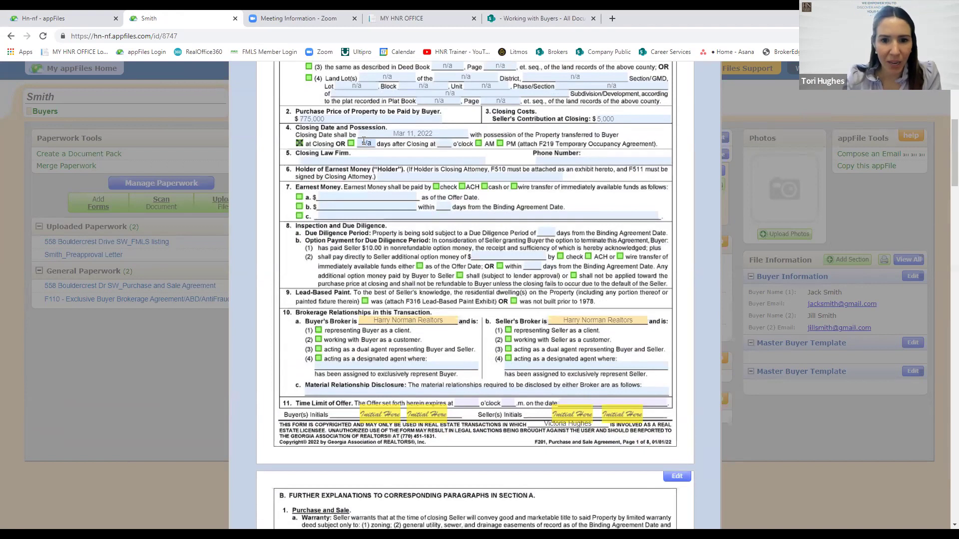
left_click(445, 144)
type("n/a")
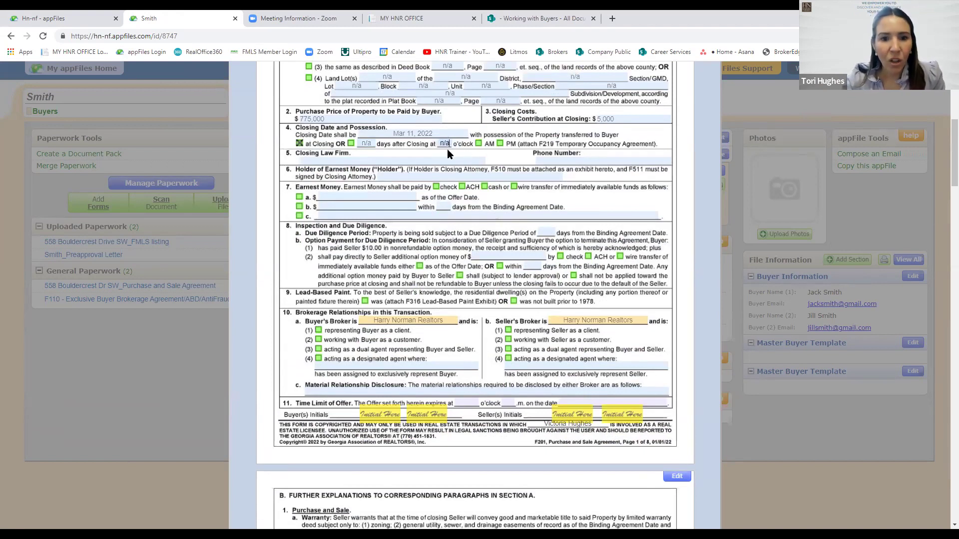
left_click(440, 151)
Enter Campbell and Brannon as the closing law firm and fill in its phone number.
type("Campibe")
key("BackSpace")
key("BackSpace")
key("BackSpace")
type("bell and Brannon")
left_click(597, 160)
type("1234564564")
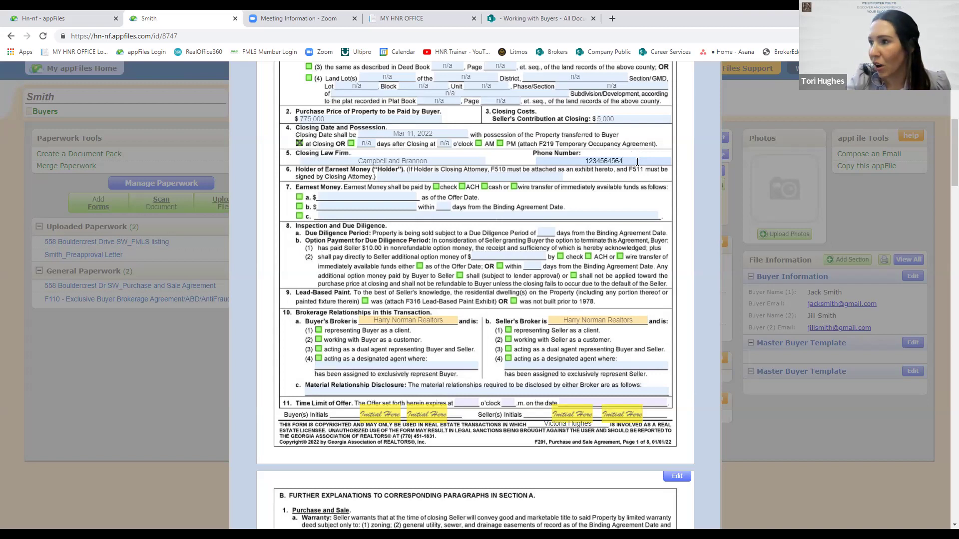
Append ' - Alpharetta' to the law firm, make Harry Norman Realtors earnest money holder, and check ACH.
left_click(440, 161)
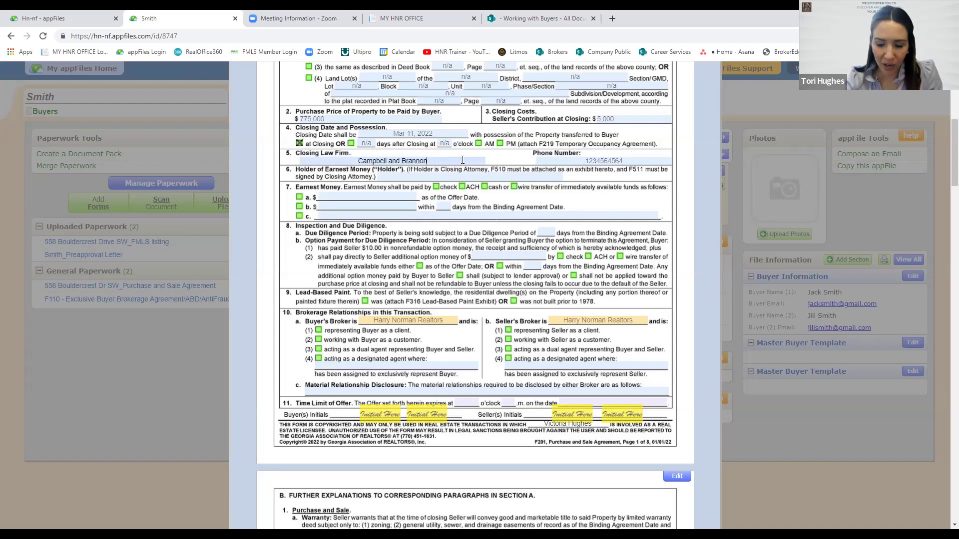
type("- Alpharetta")
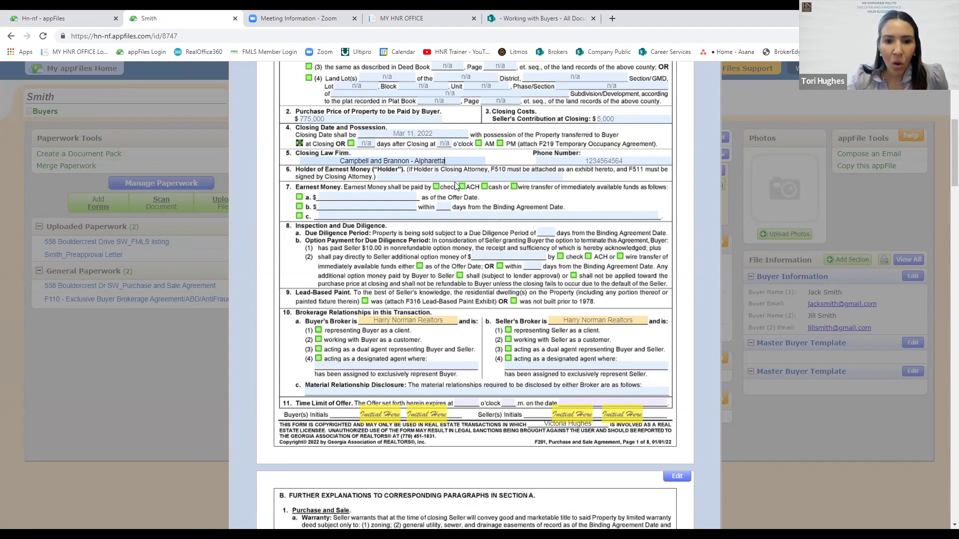
left_click(456, 177)
type("Harry Norman Realtors")
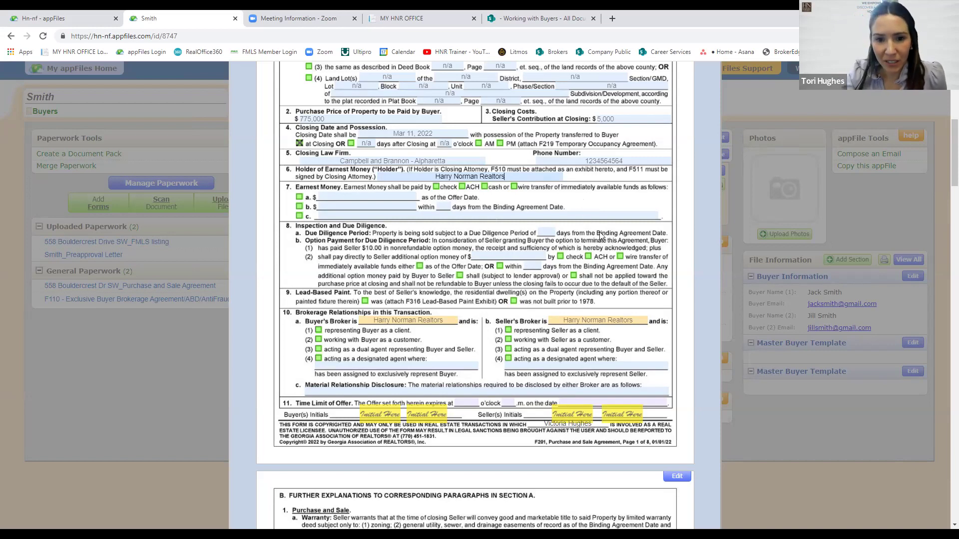
left_click(462, 187)
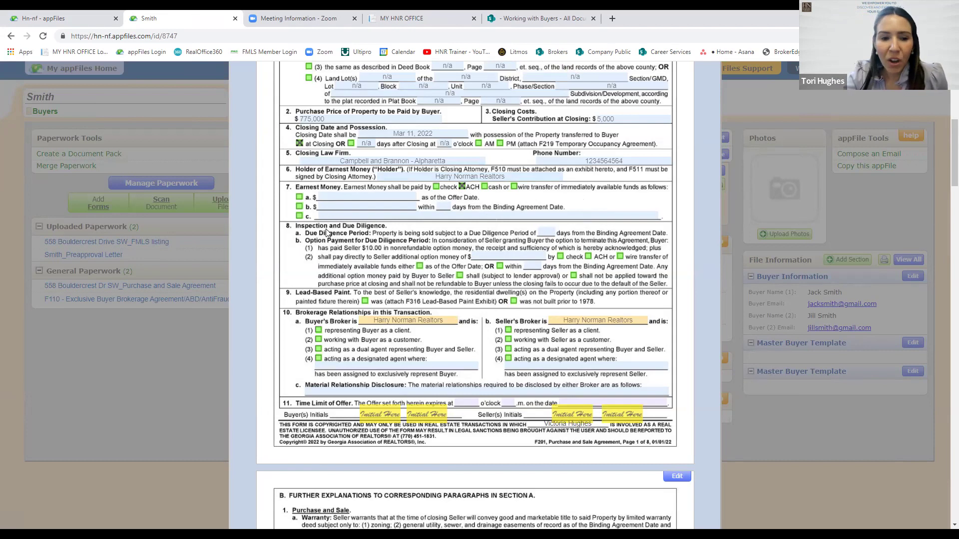
Choose earnest money option b: $10,000 delivered within 5 days.
left_click(300, 207)
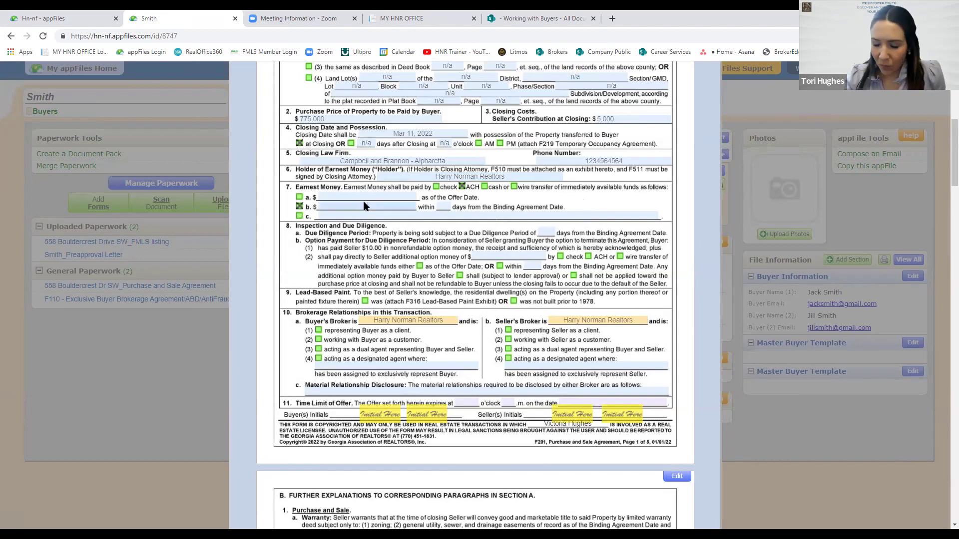
left_click(366, 206)
type("10,000")
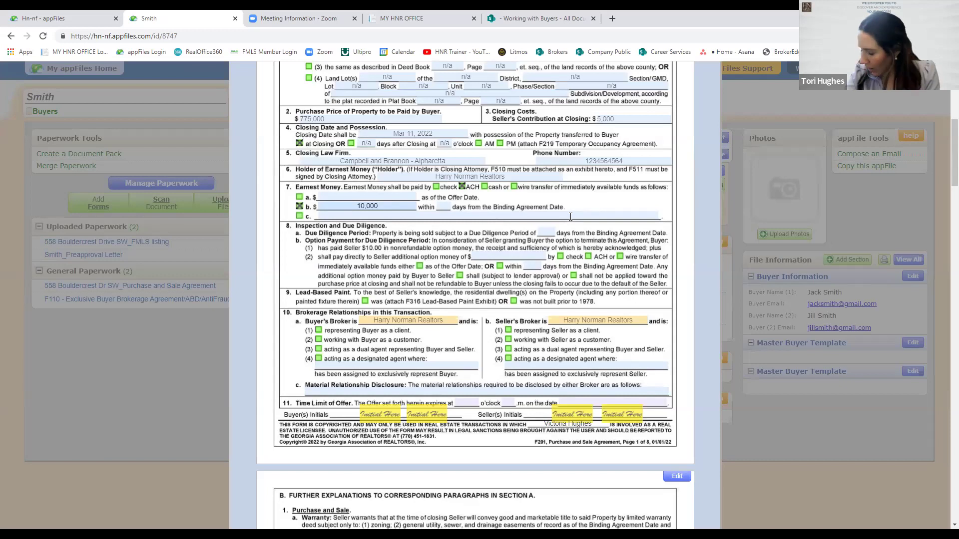
left_click(439, 206)
type("5")
Enter n/a on earnest money lines a and c.
left_click(395, 195)
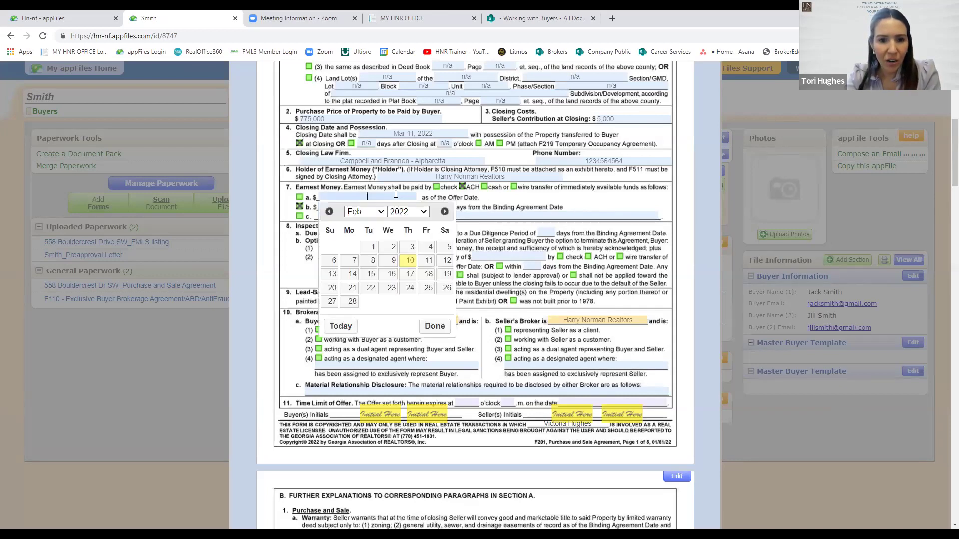
type("n/a")
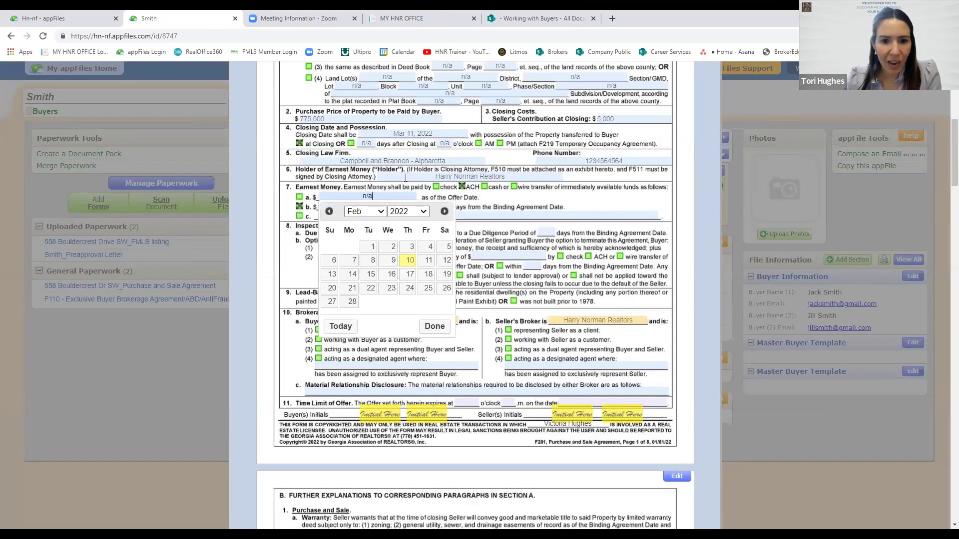
left_click(569, 216)
left_click(541, 214)
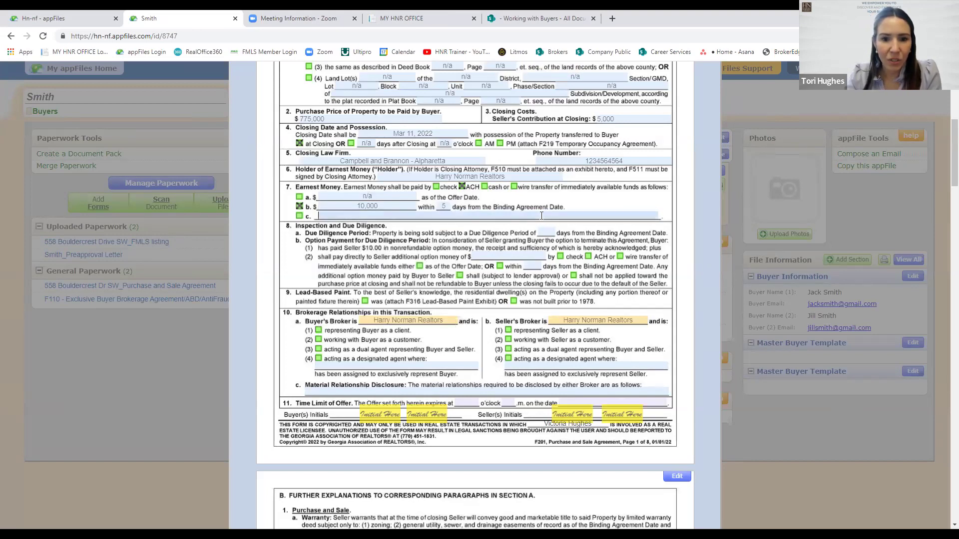
type("n/a")
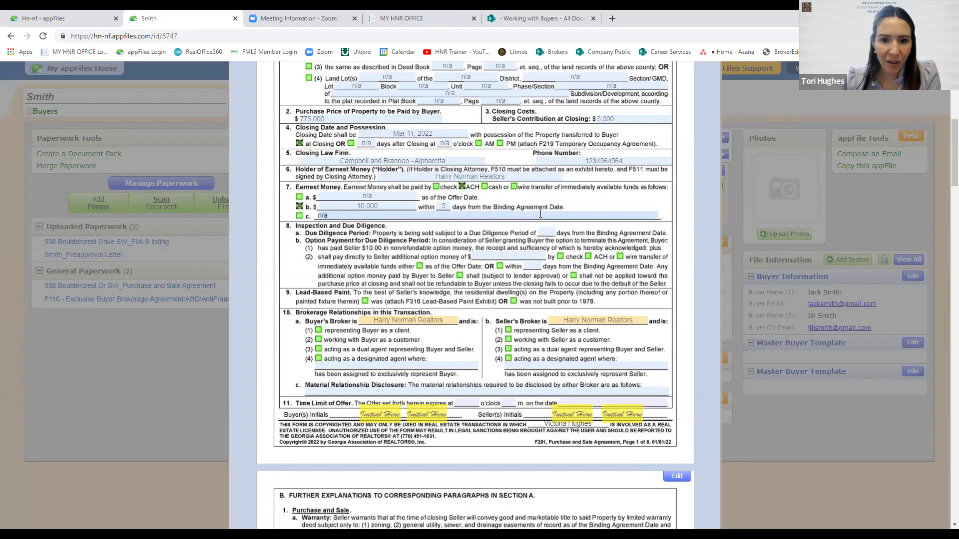
left_click(569, 215)
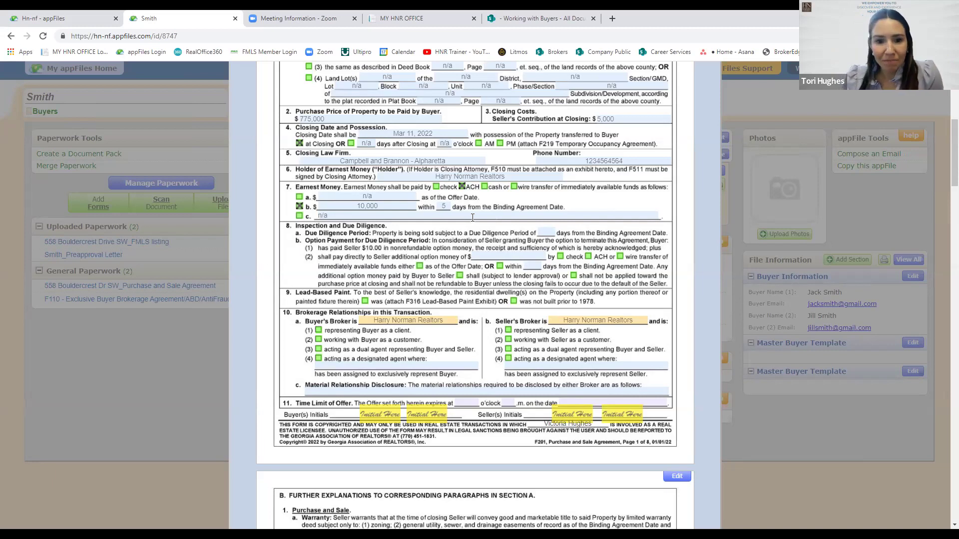
Enter n/a for option money and its days, and mark the home as not built before 1978.
left_click(551, 231)
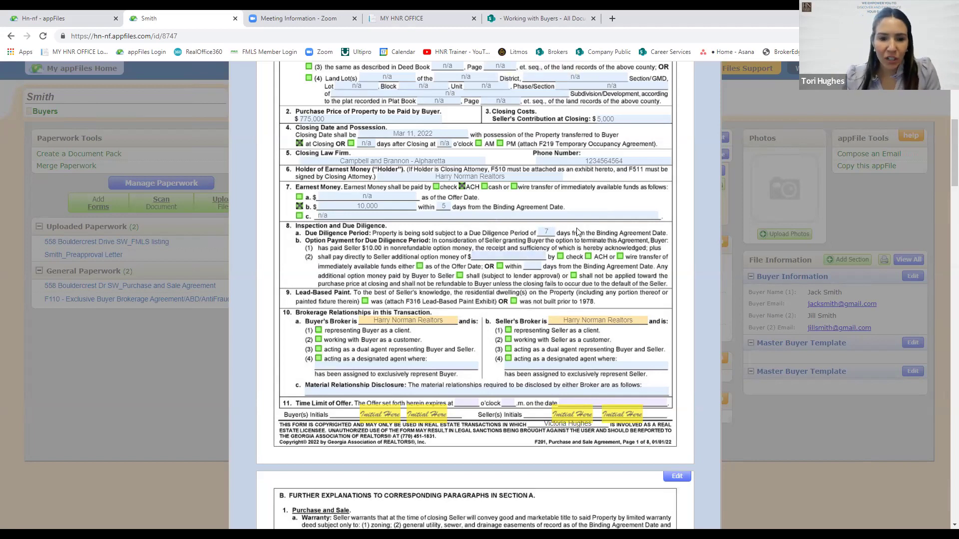
type("n/a")
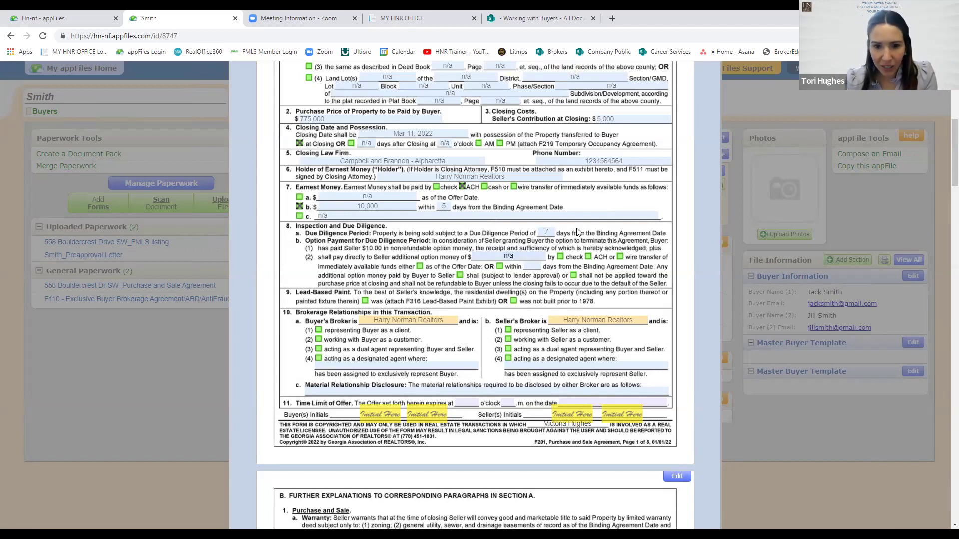
left_click(530, 265)
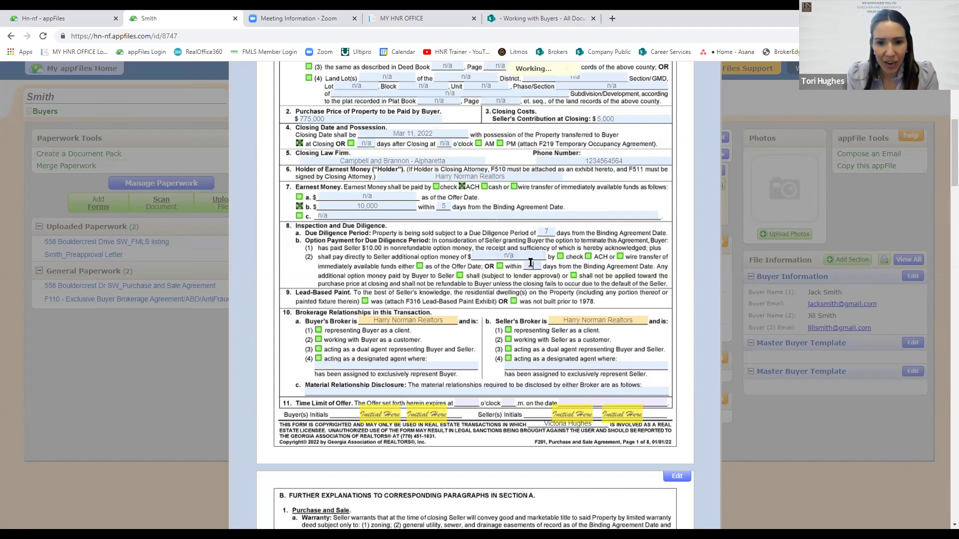
type("n/a")
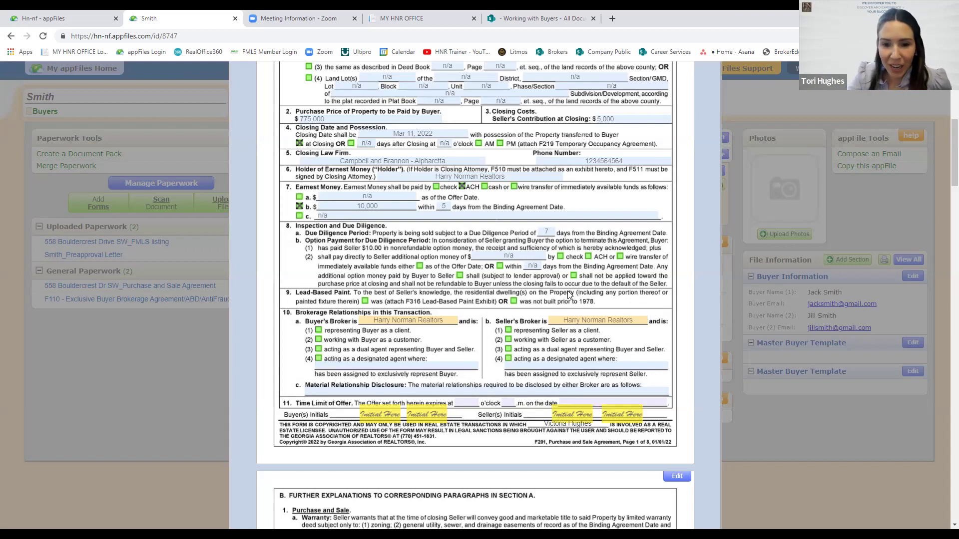
left_click(513, 301)
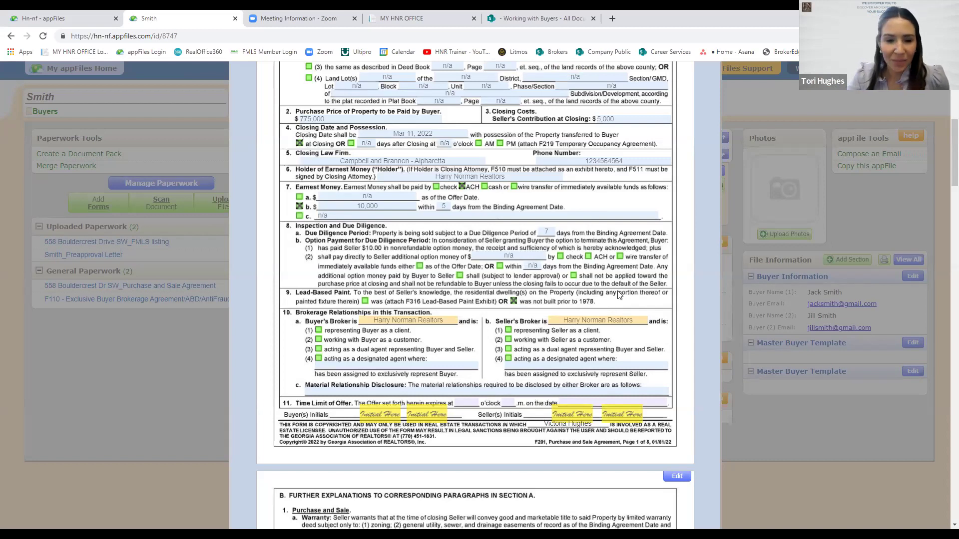
scroll(617, 297, "down", 1)
scroll(542, 283, "down", 1)
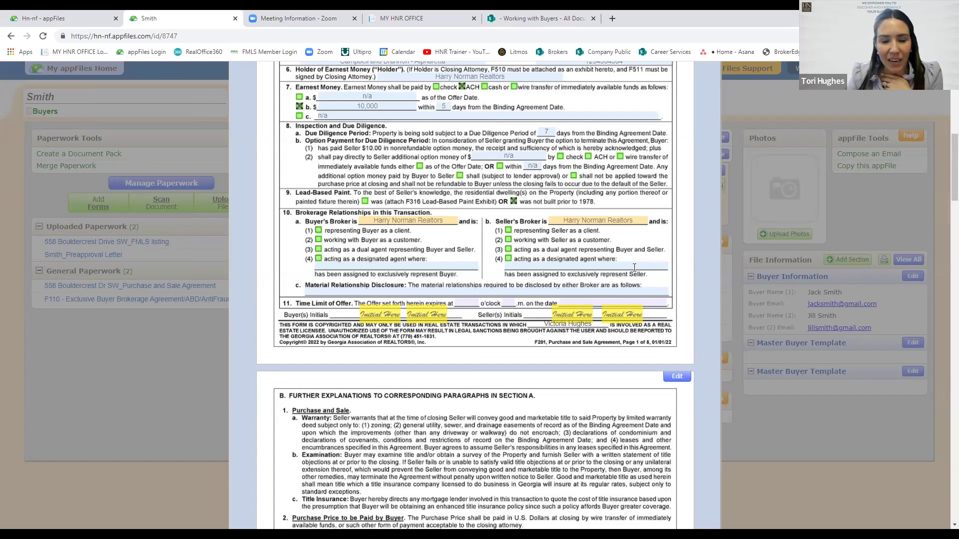
Make the buyer's and seller's brokers designated agents and enter each agent's name.
left_click(319, 260)
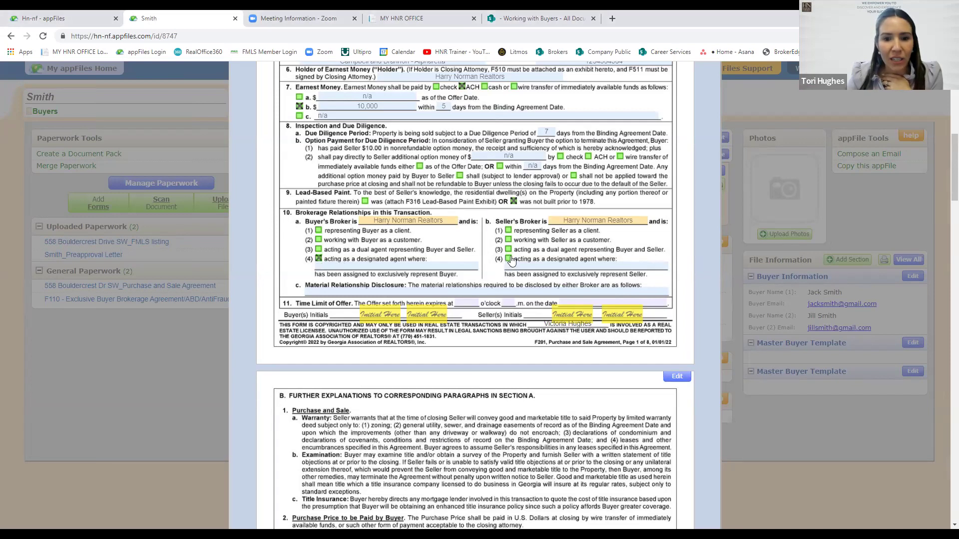
left_click(508, 260)
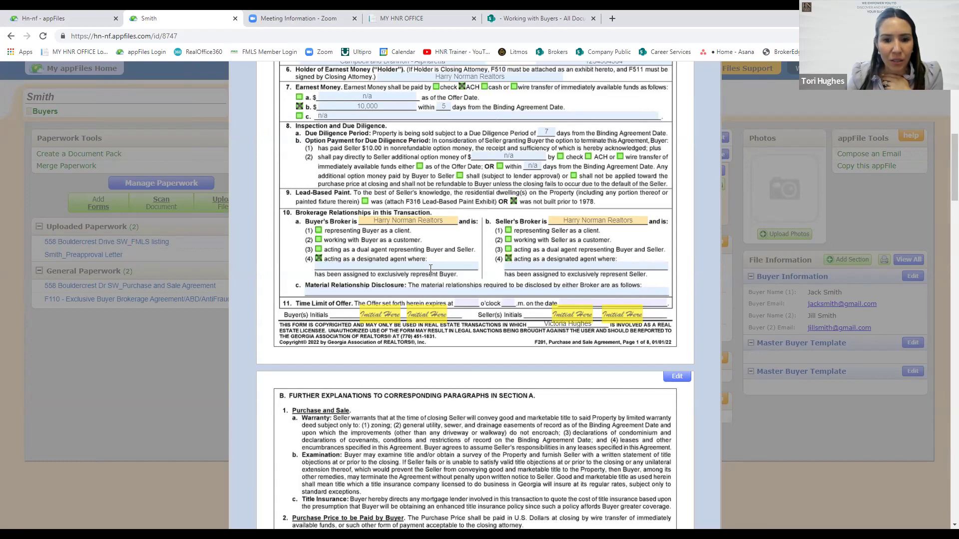
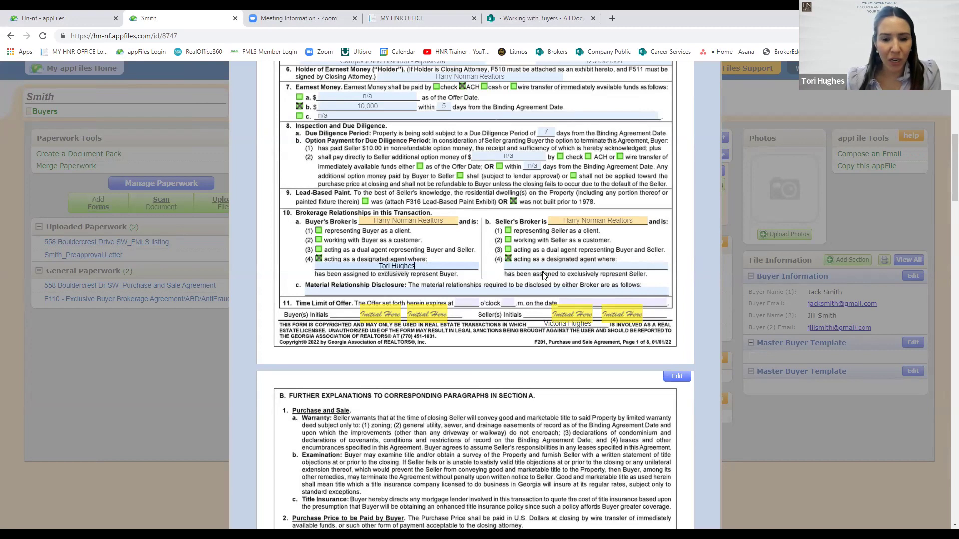
left_click(546, 269)
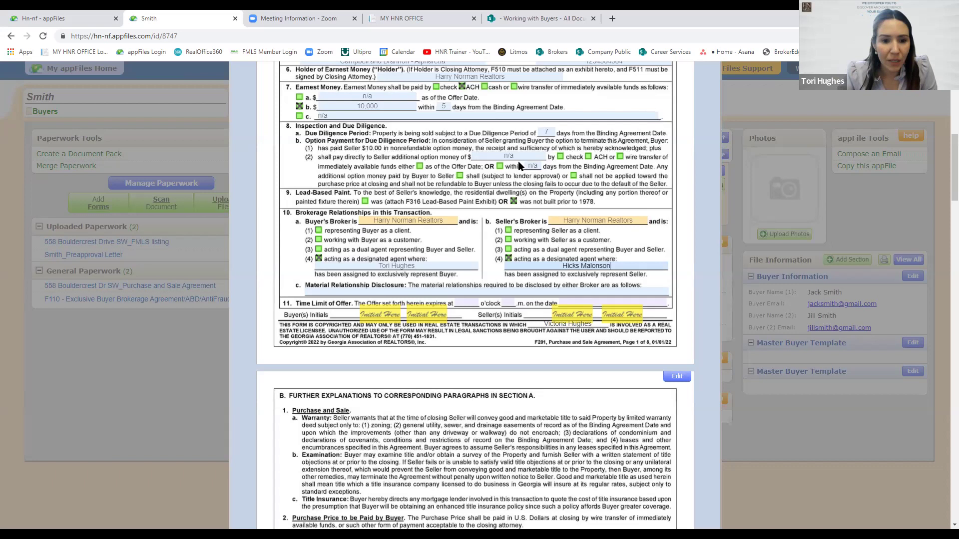
Enter n/a in the Material Relationship Disclosure blank.
scroll(518, 220, "down", 1)
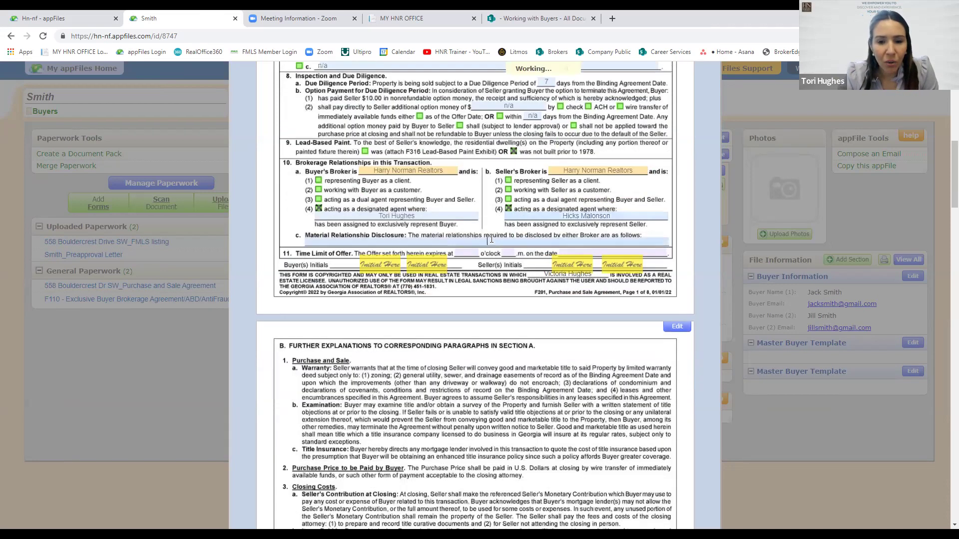
left_click(616, 239)
type("n/a")
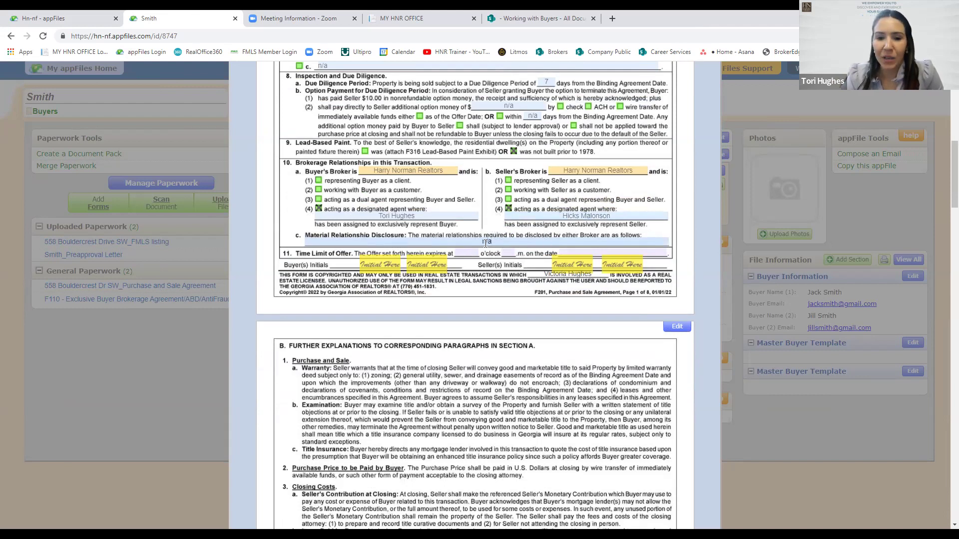
scroll(540, 252, "down", 1)
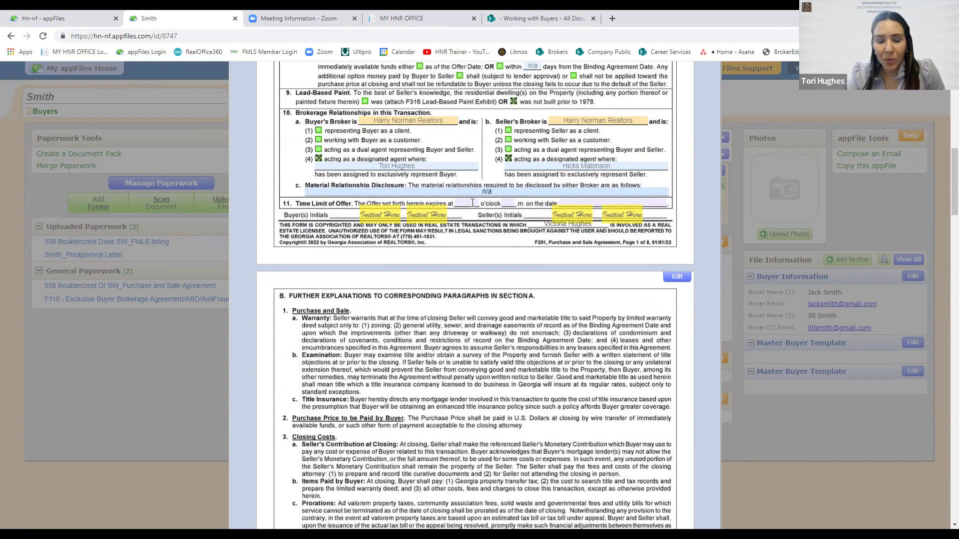
Set the offer to expire at 5 p.m. on Feb 11, 2022.
type("5")
key("Tab")
type("p")
key("Tab")
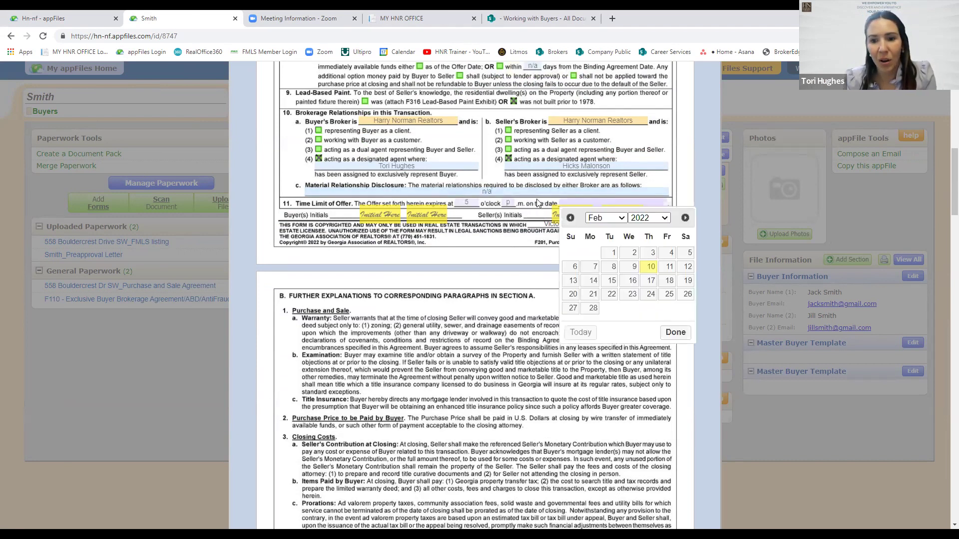
left_click(669, 266)
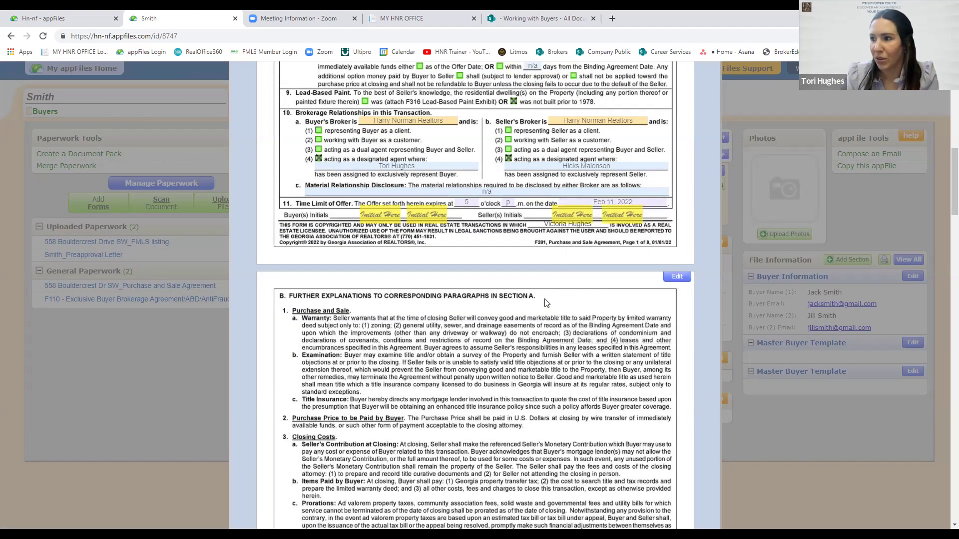
Scroll to the bottom and load pages 6–10 of the agreement.
scroll(533, 300, "down", 1)
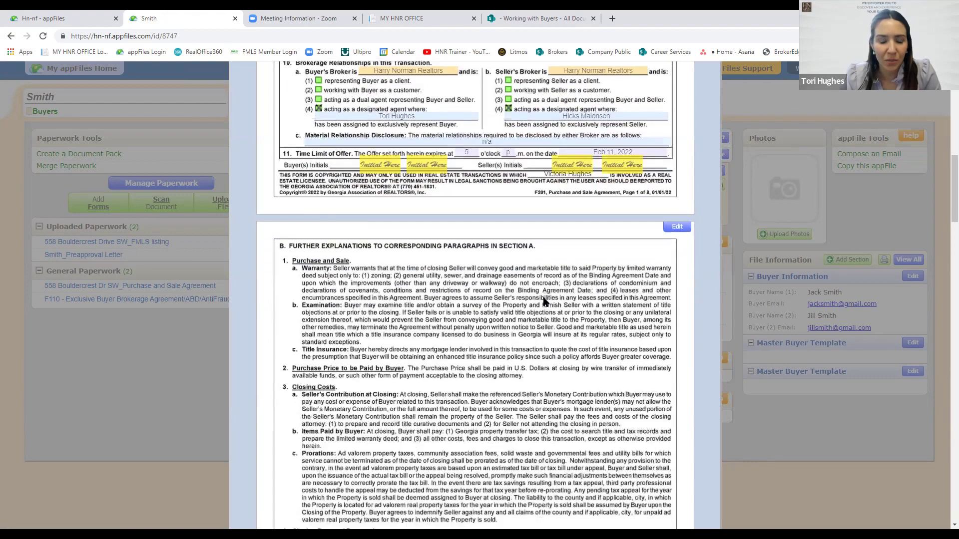
scroll(559, 303, "down", 20)
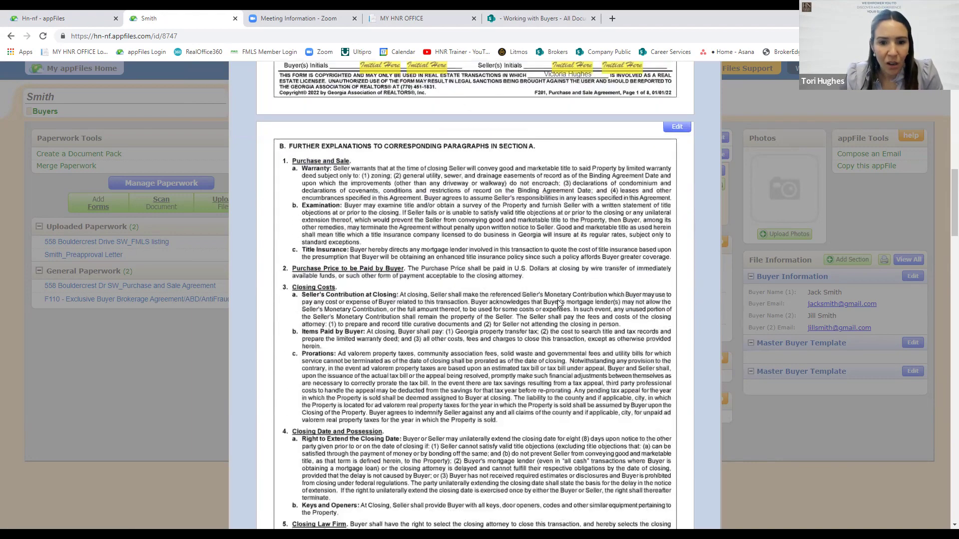
scroll(558, 300, "down", 6)
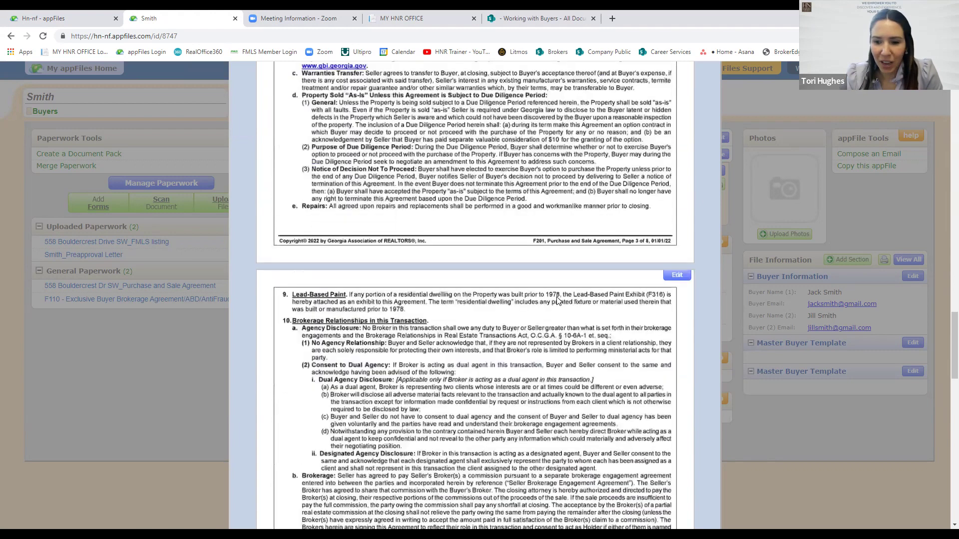
scroll(558, 300, "down", 15)
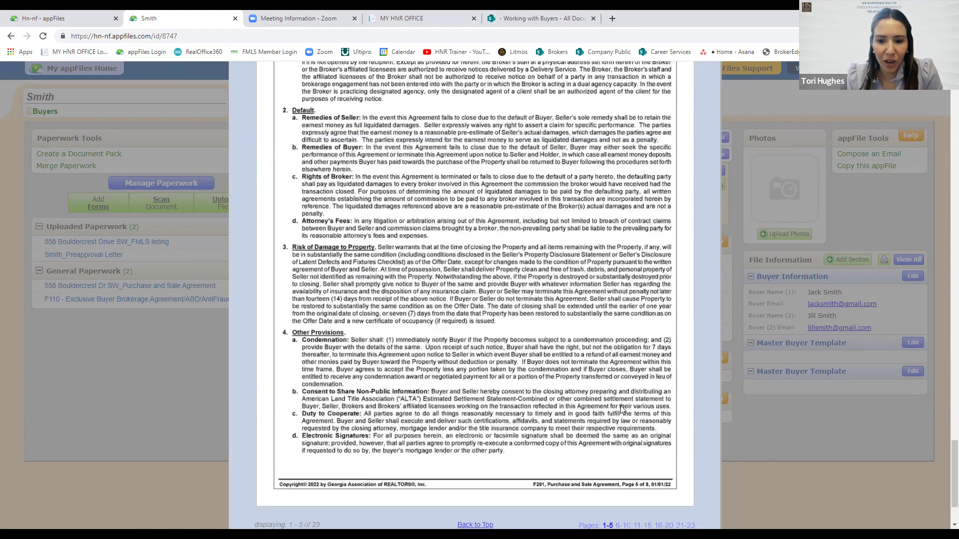
scroll(622, 408, "down", 2)
left_click(622, 434)
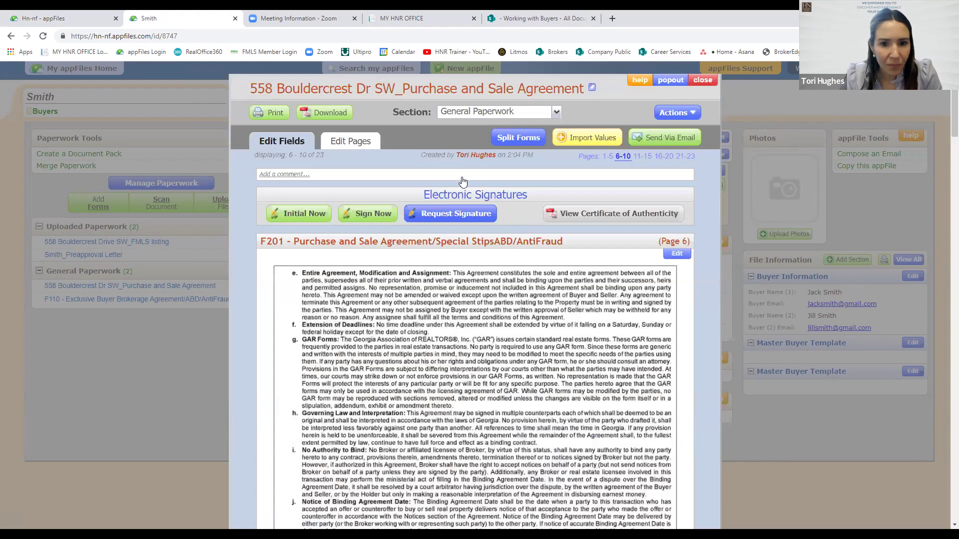
scroll(481, 202, "down", 8)
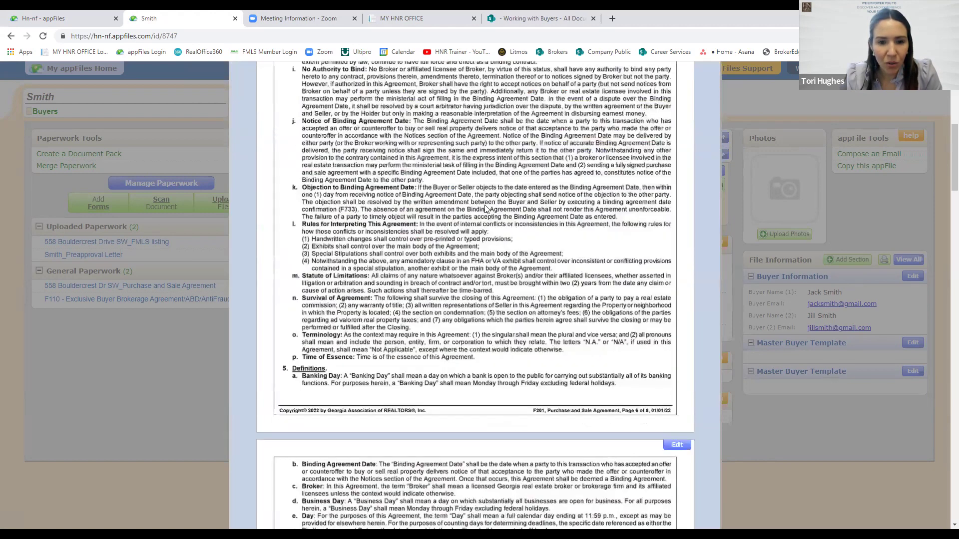
scroll(484, 209, "down", 10)
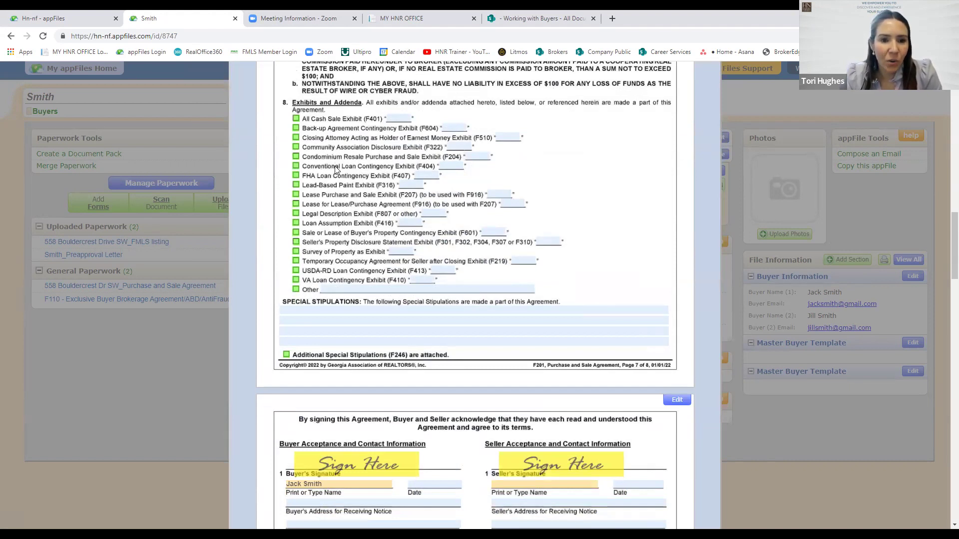
Attach the F404 Conventional Loan Contingency, Legal Description and Seller's Property Disclosure exhibits.
left_click(296, 167)
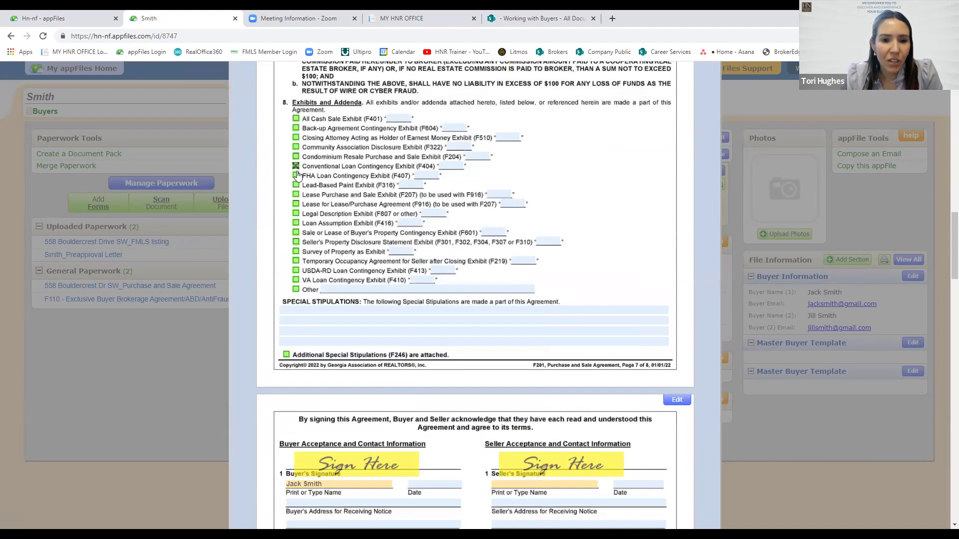
left_click(295, 215)
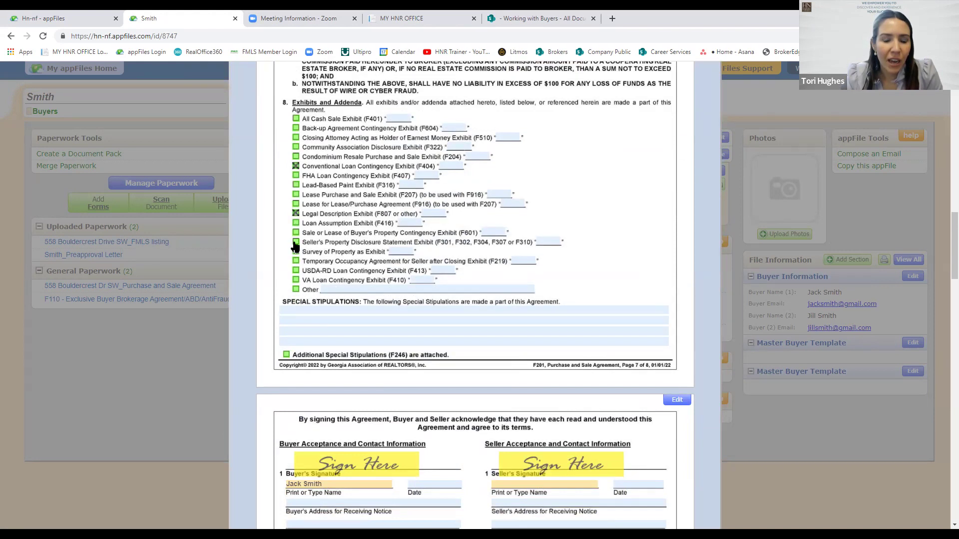
left_click(295, 243)
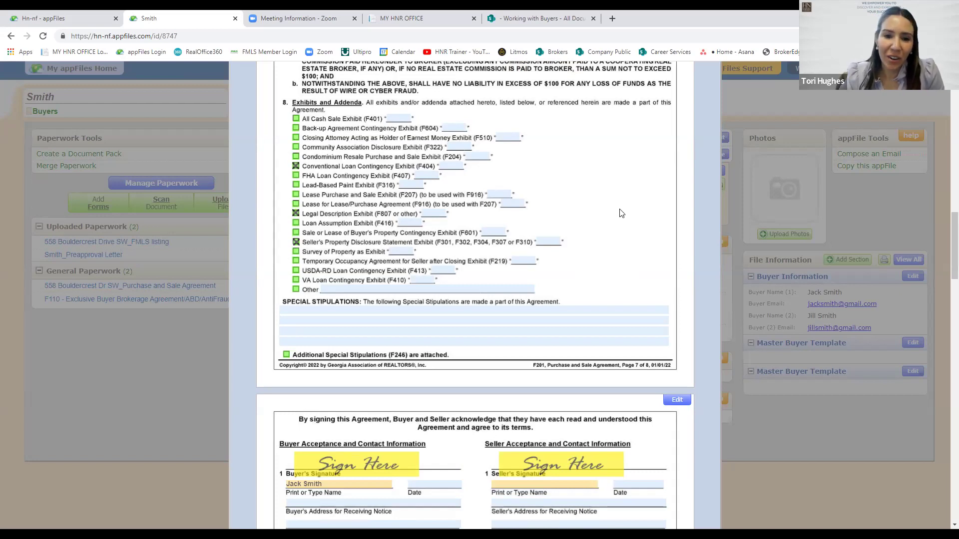
Letter the exhibits A (F404), B (seller's disclosure), C (legal description) and open Special Stipulations.
left_click(455, 165)
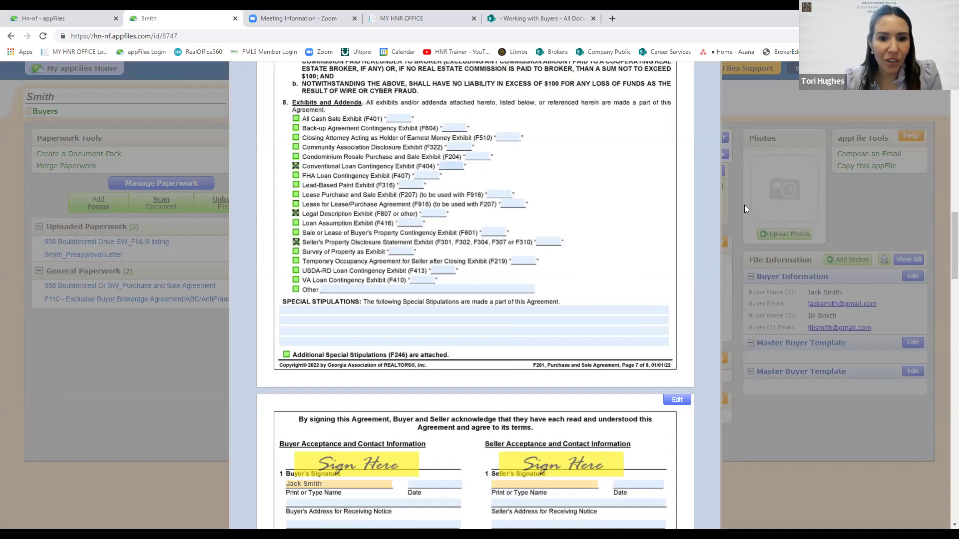
type("A")
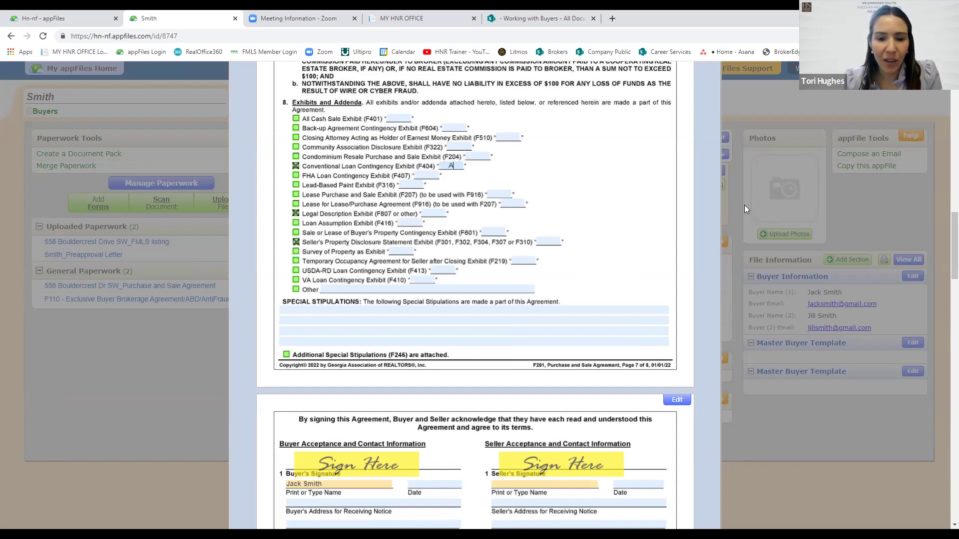
left_click(552, 242)
type("B")
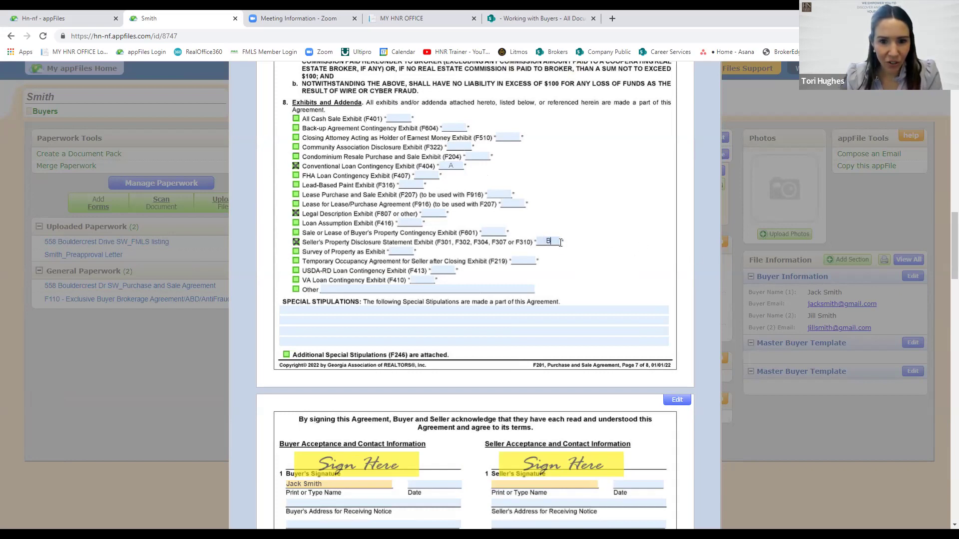
left_click(443, 213)
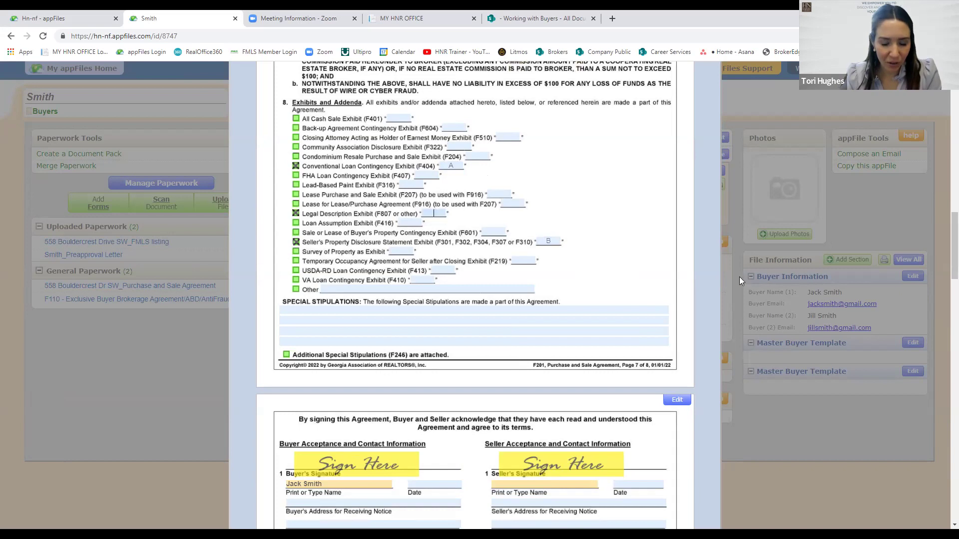
type("C")
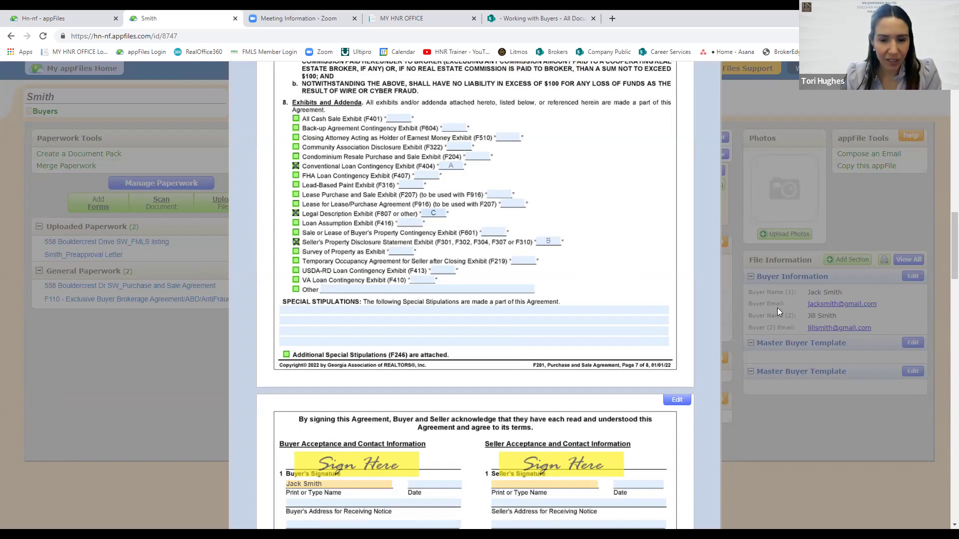
scroll(644, 232, "down", 1)
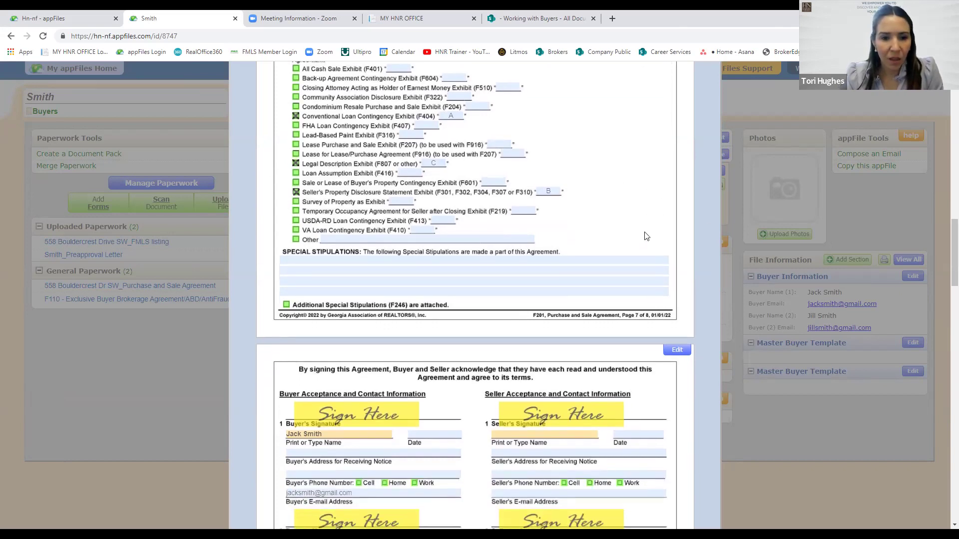
left_click(470, 264)
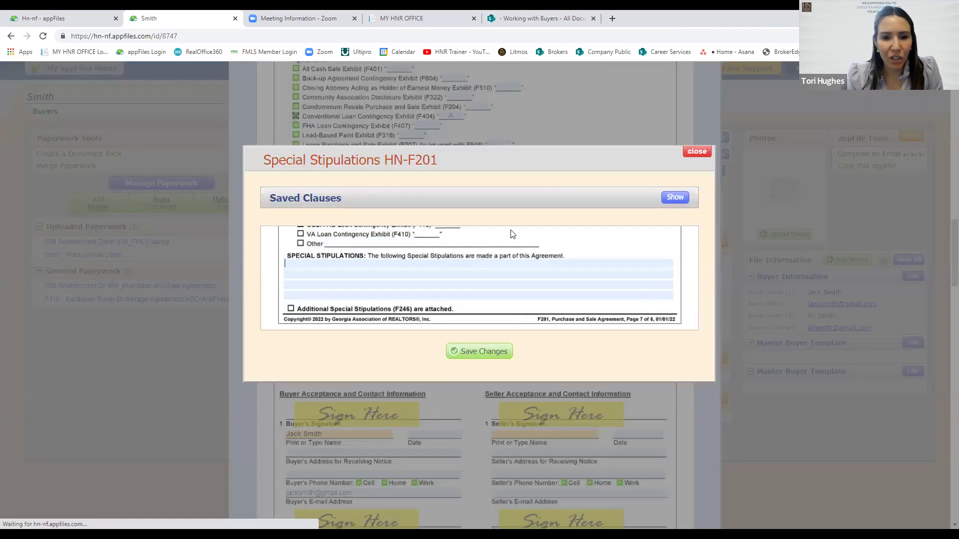
Reopen the Special Stipulations editor, delete the test text, and show the Saved Clauses library.
left_click(693, 154)
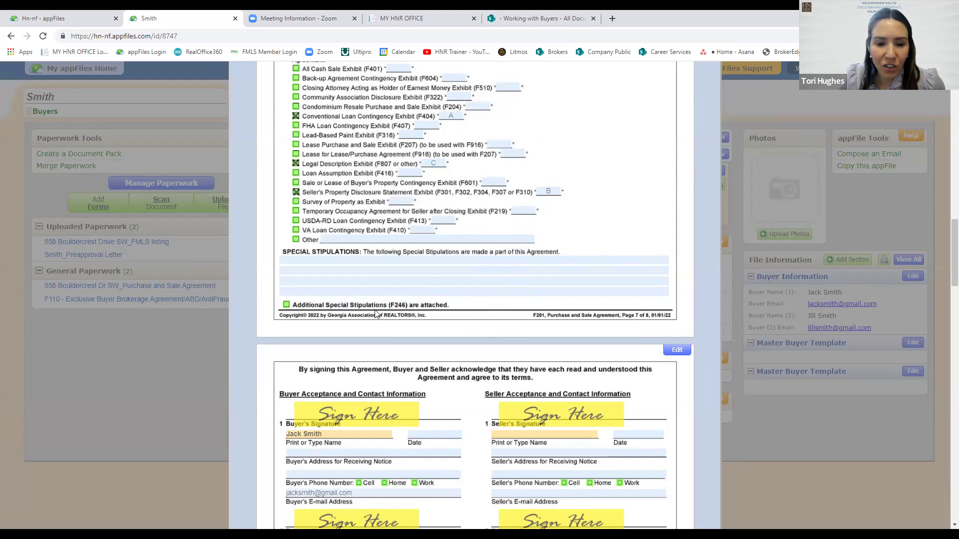
left_click(455, 270)
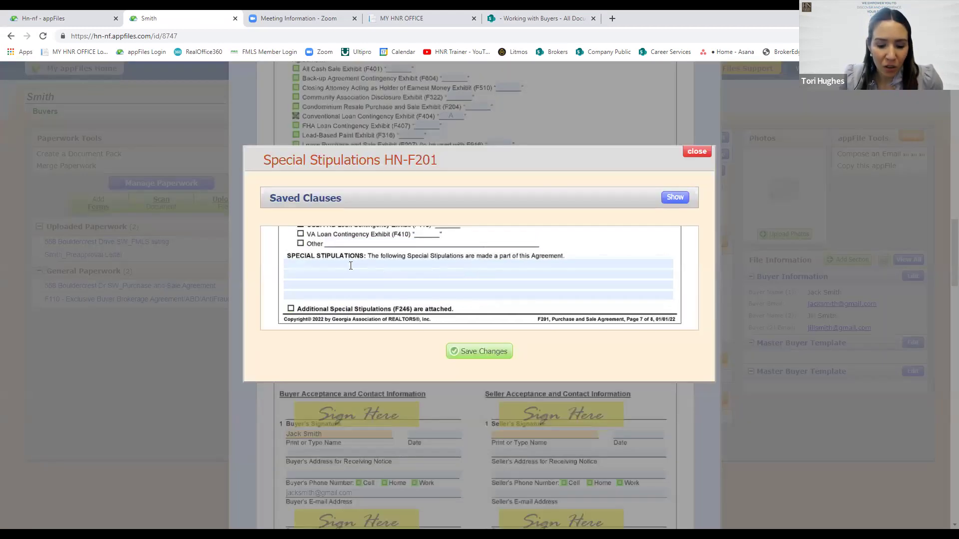
type("asdfasdfadsfadsfasfadf")
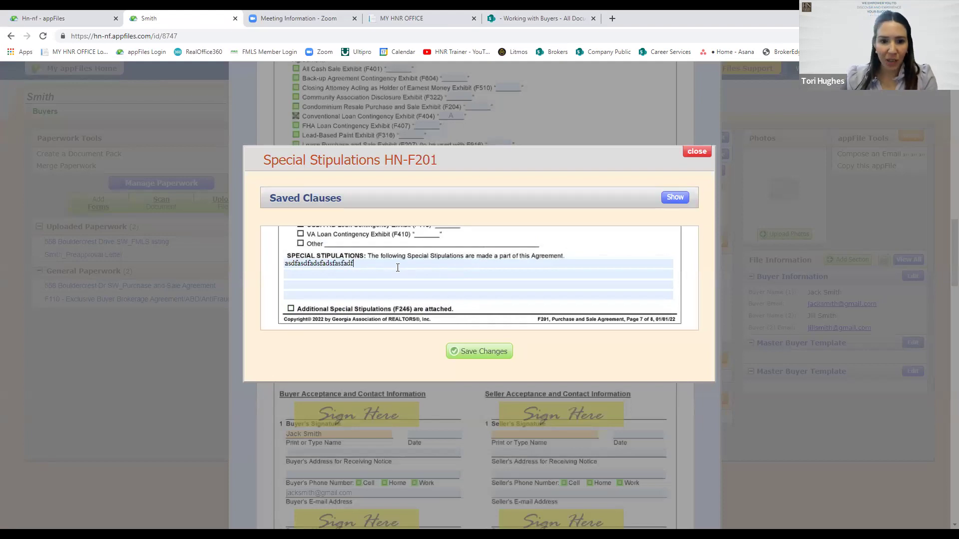
left_click_drag(396, 267, 269, 258)
key("BackSpace")
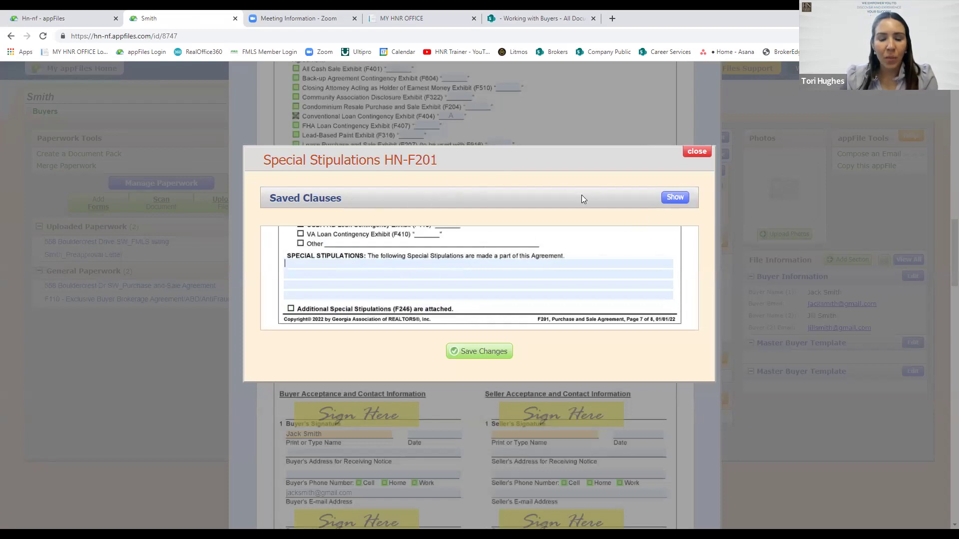
left_click(675, 198)
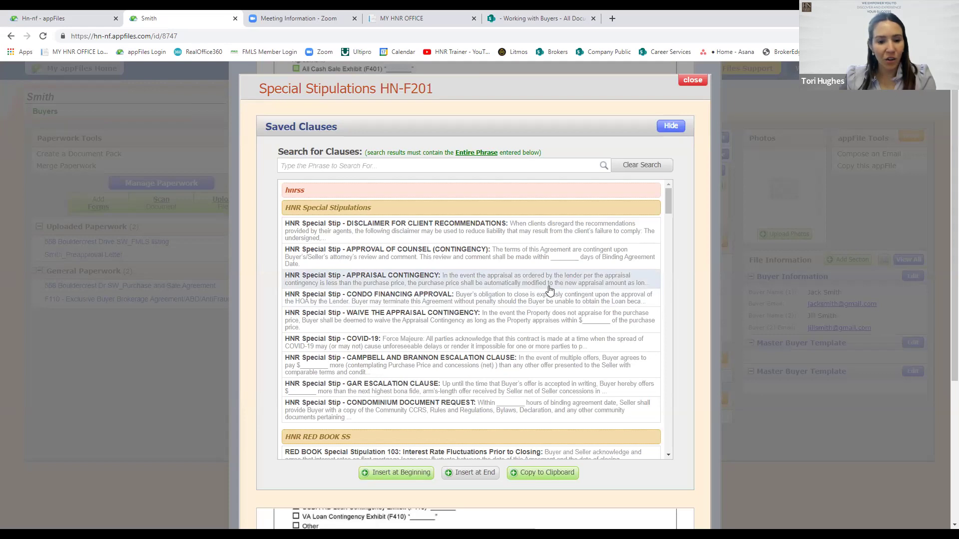
Search saved clauses for 'warran' and select the Seller to Pay for Home Warranty clause.
scroll(550, 290, "down", 3)
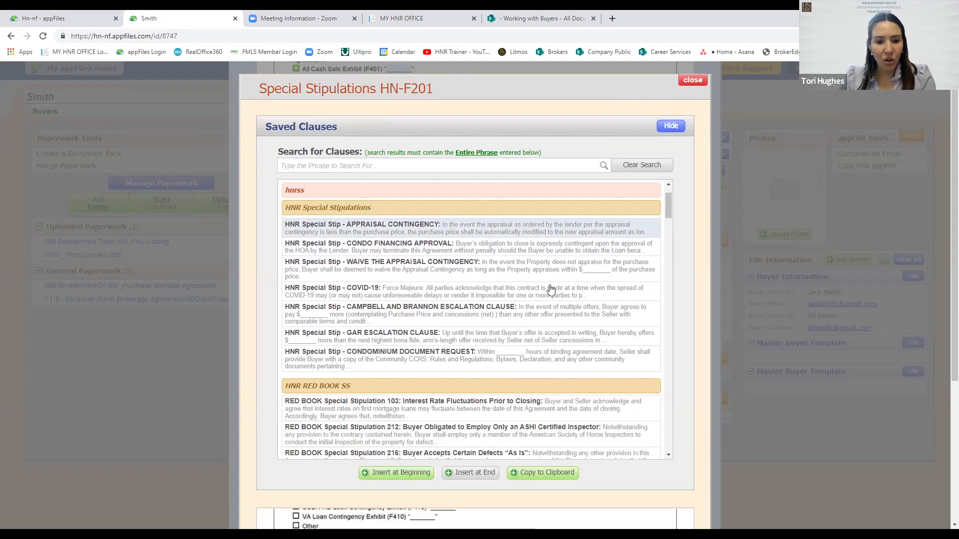
scroll(551, 289, "down", 2)
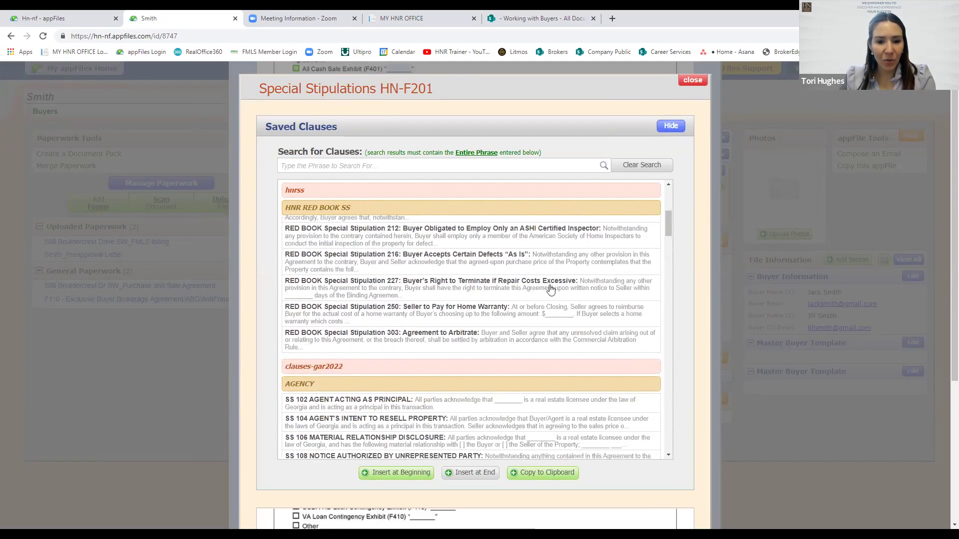
scroll(552, 290, "down", 1)
scroll(552, 290, "down", 4)
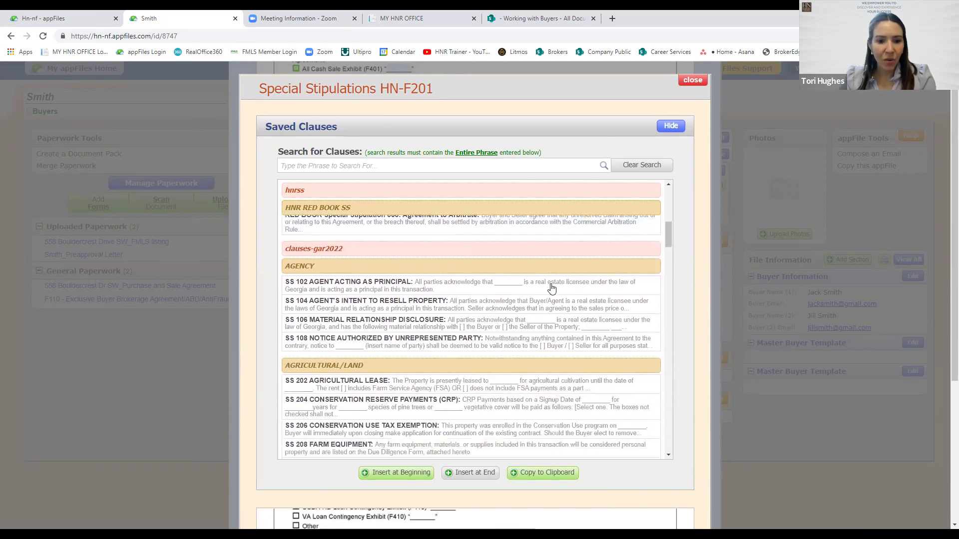
scroll(552, 288, "down", 2)
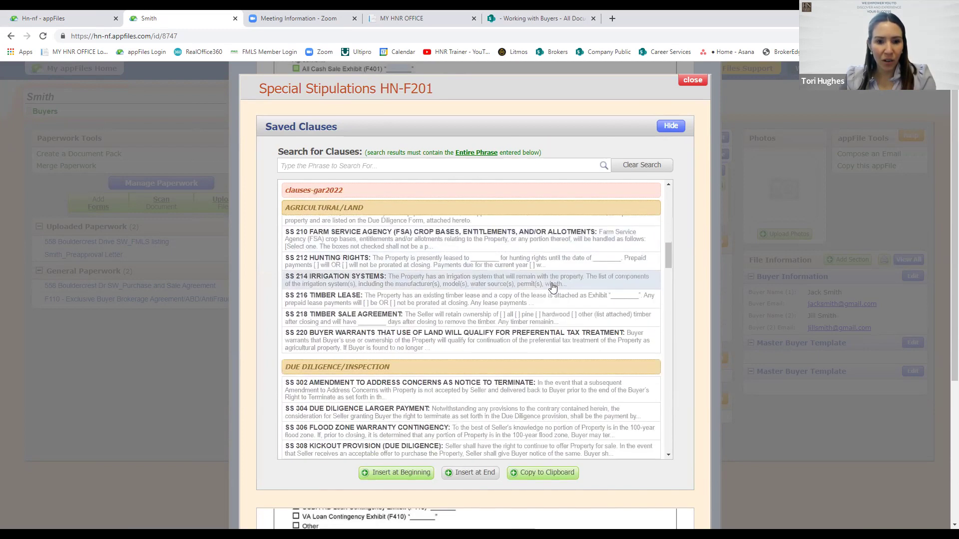
scroll(552, 287, "up", 6)
scroll(551, 287, "up", 3)
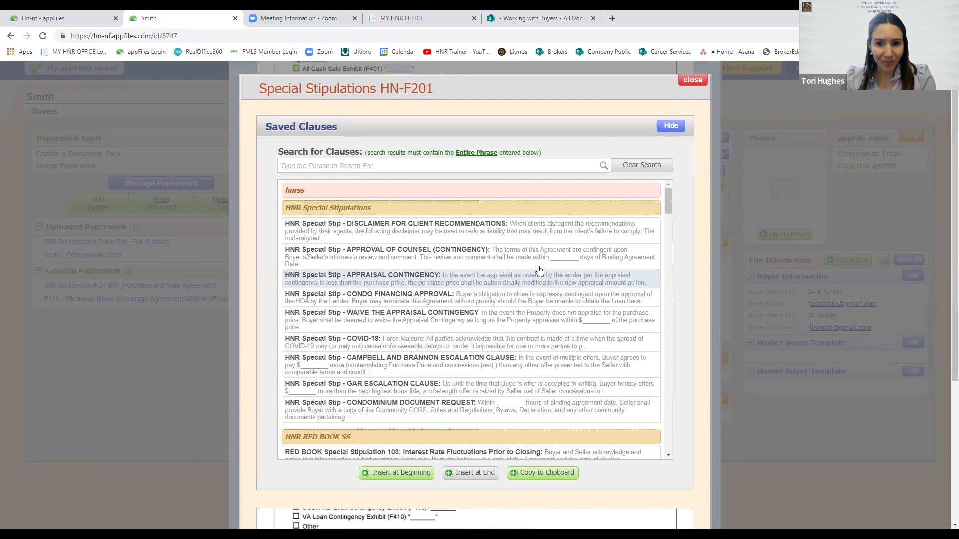
left_click(458, 166)
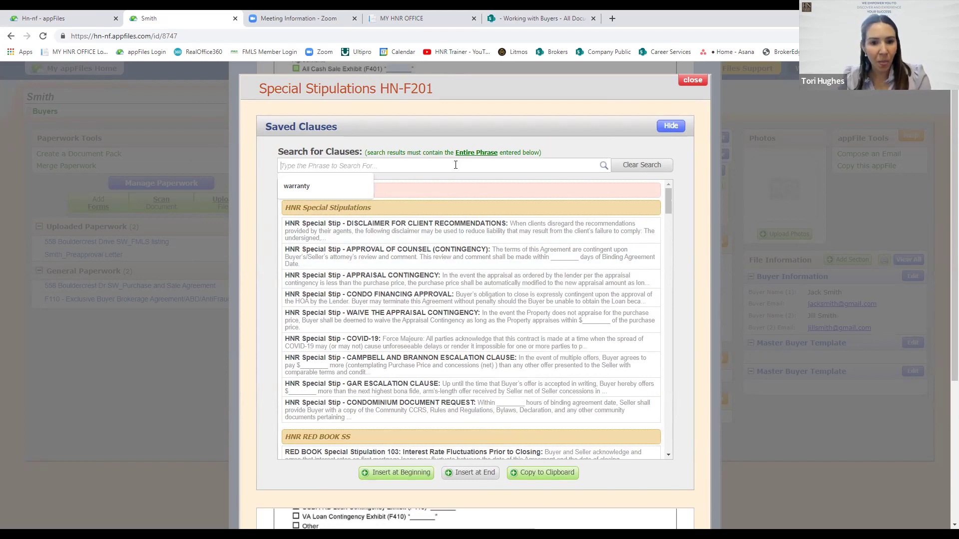
type("warran")
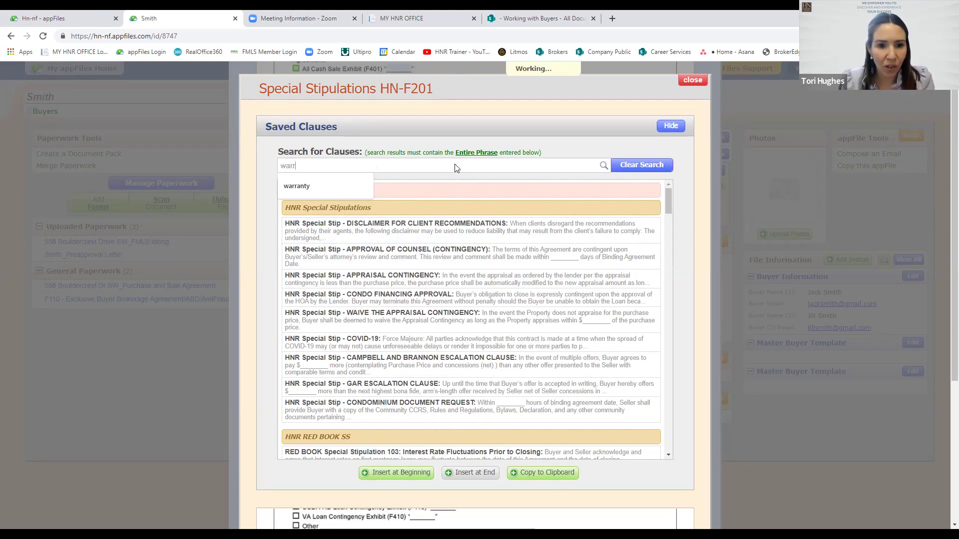
left_click(368, 189)
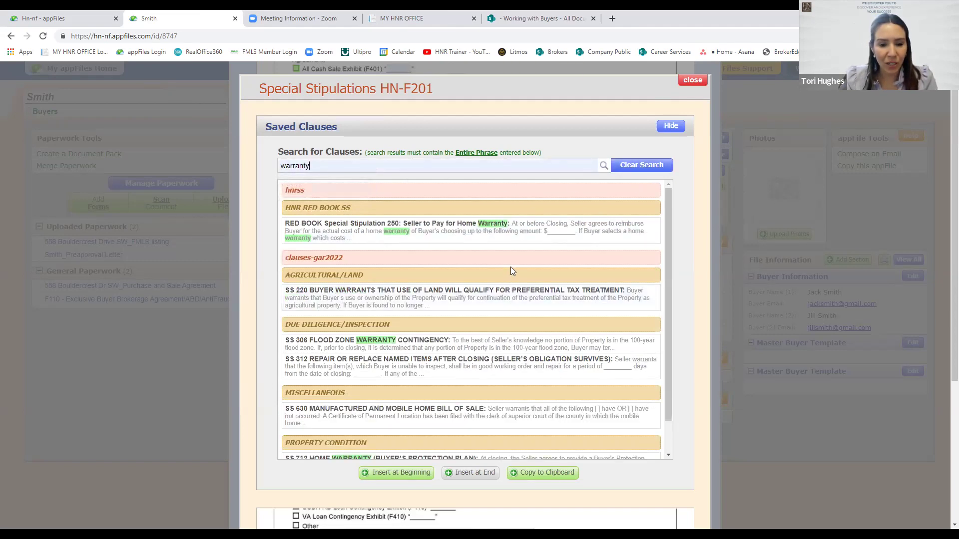
scroll(510, 266, "down", 1)
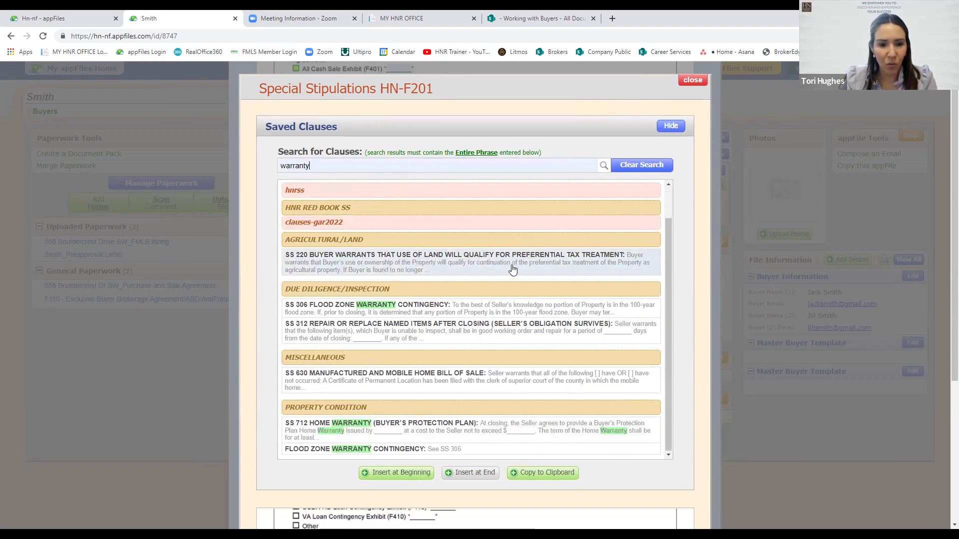
scroll(513, 271, "up", 1)
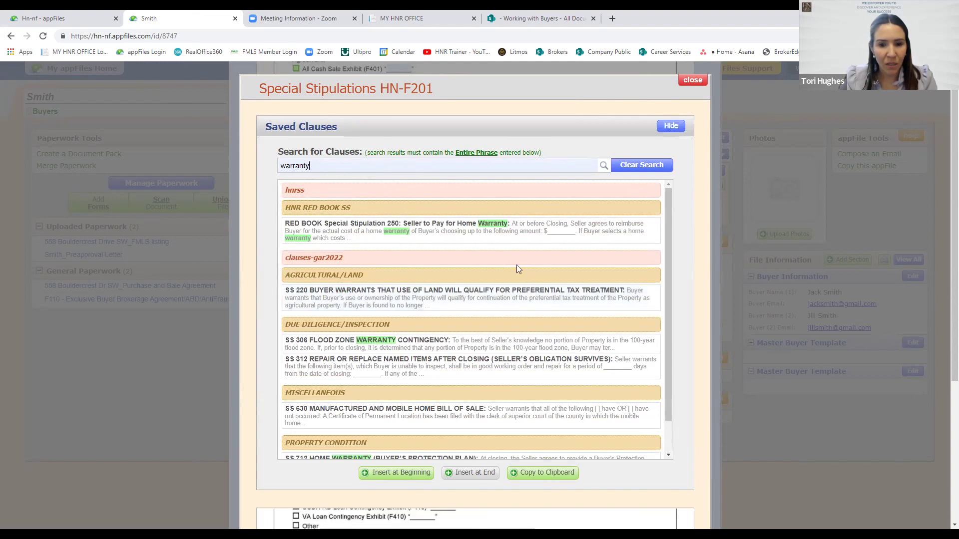
left_click(558, 231)
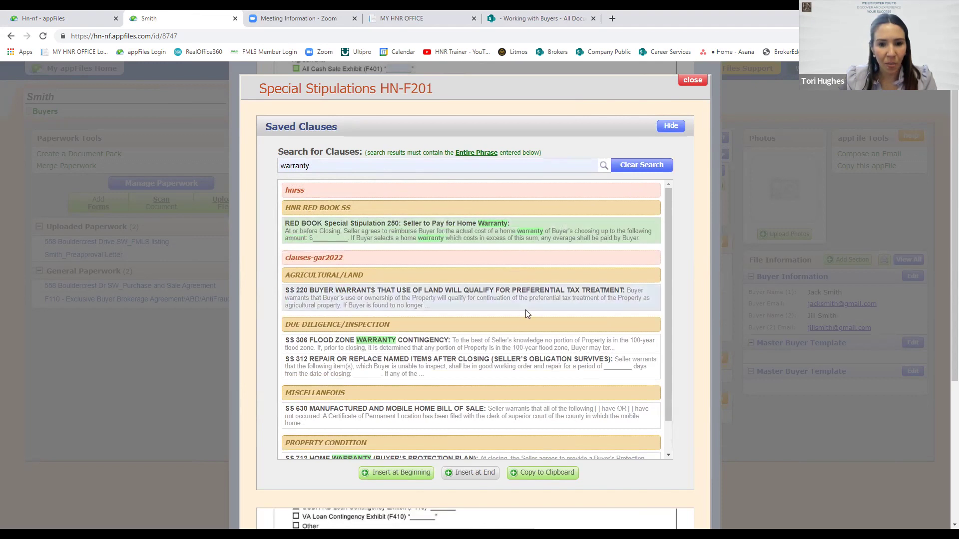
Insert the warranty clause at the beginning of the stipulations and number it '1.'.
scroll(524, 311, "down", 1)
scroll(684, 318, "down", 4)
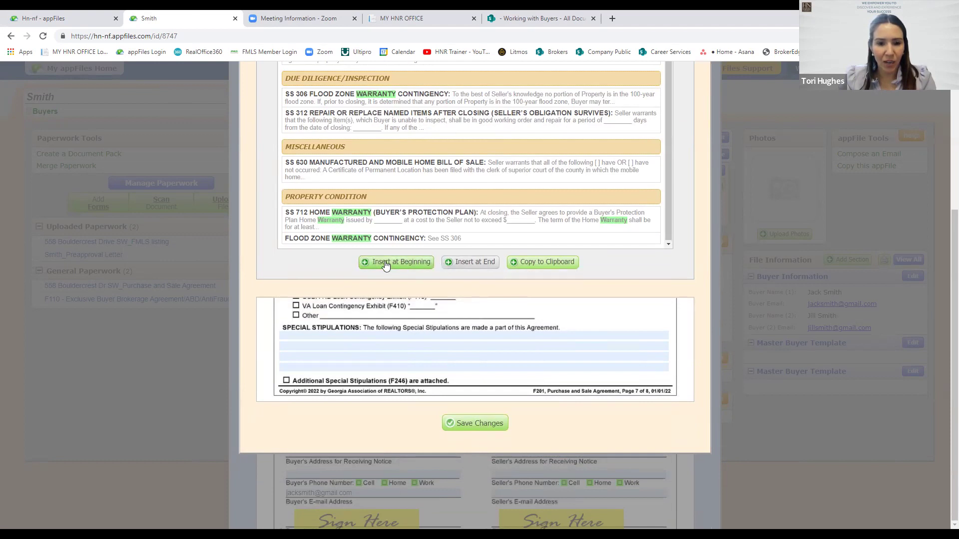
left_click(385, 264)
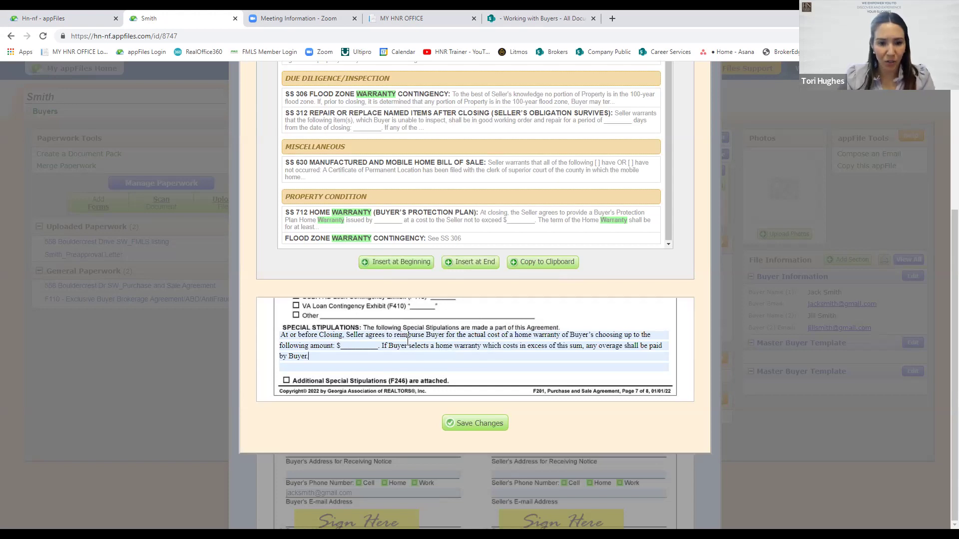
left_click(281, 335)
type("1.")
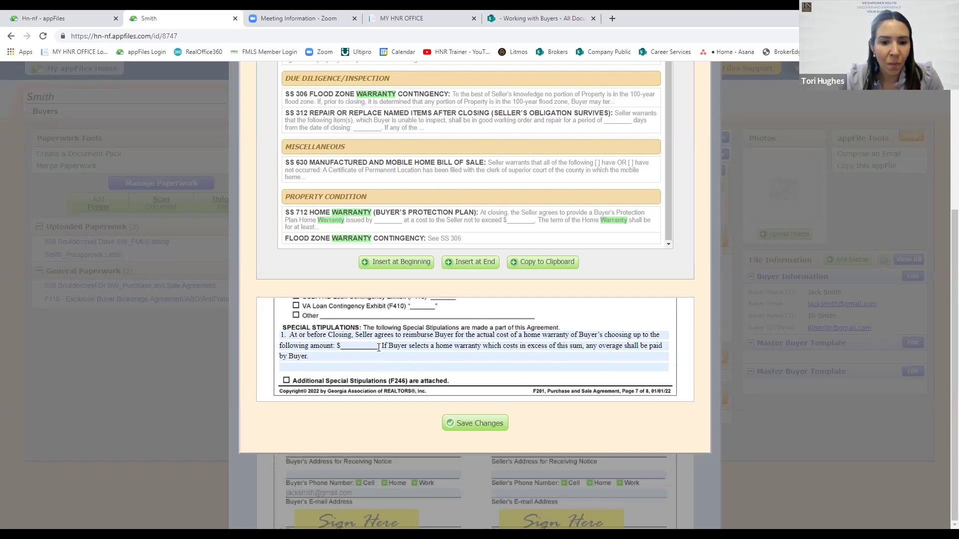
Fill in the $700 cap, add 'Selling broker shall order warranty.' and save the changes.
left_click_drag(377, 347, 342, 346)
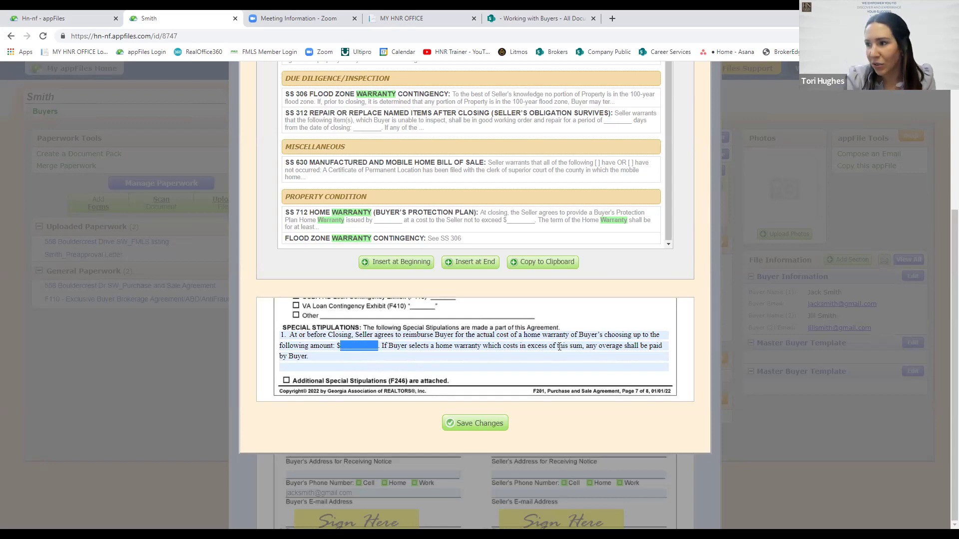
type("700")
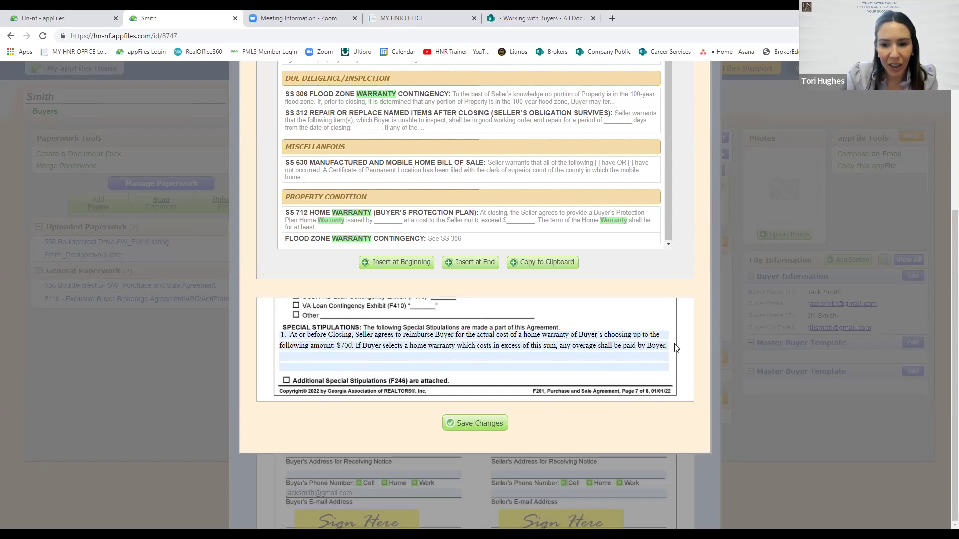
type("Selling broker")
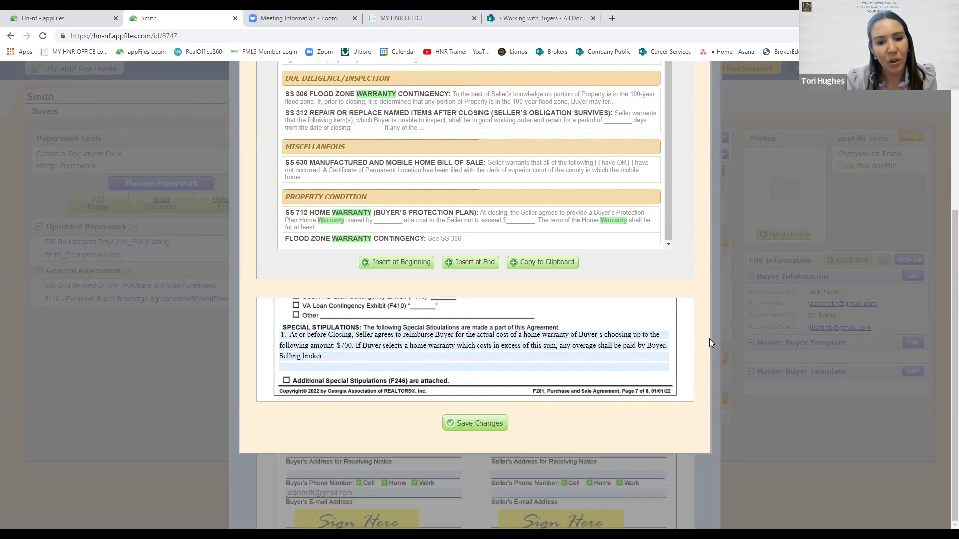
type(" shall order war")
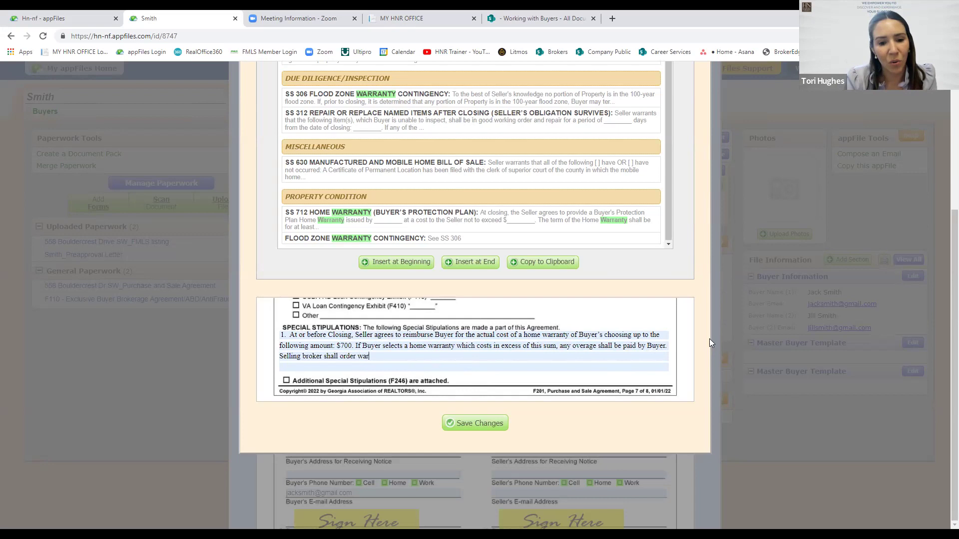
type("ranty.")
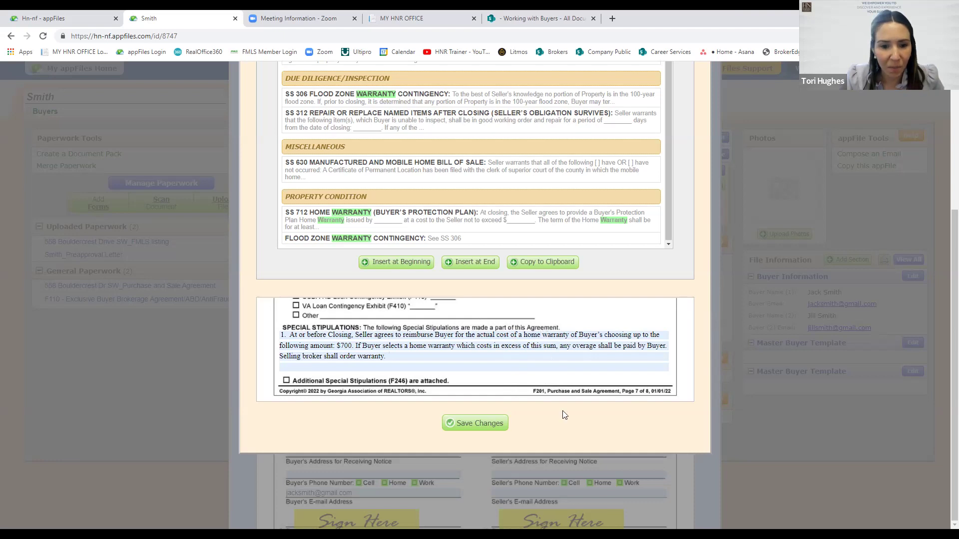
left_click(494, 424)
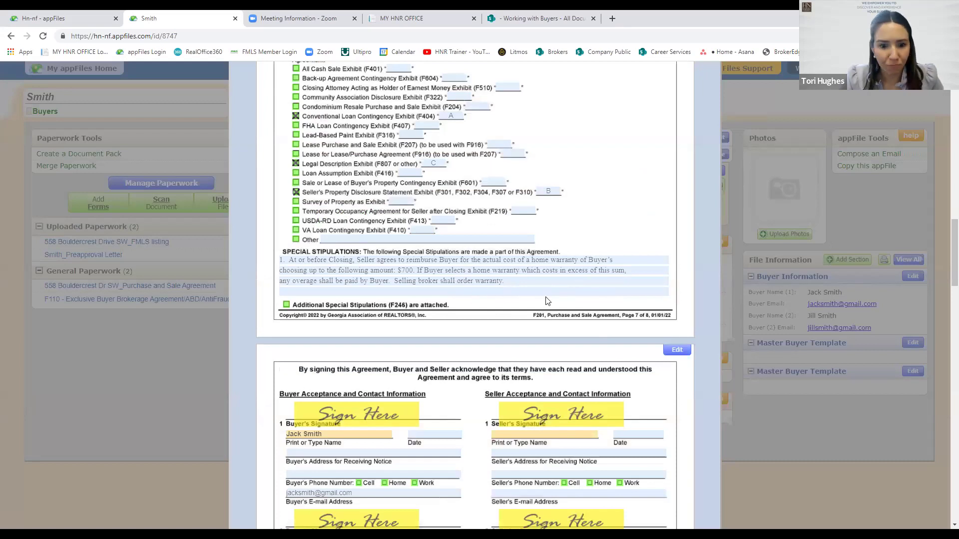
scroll(549, 295, "down", 1)
scroll(555, 288, "down", 4)
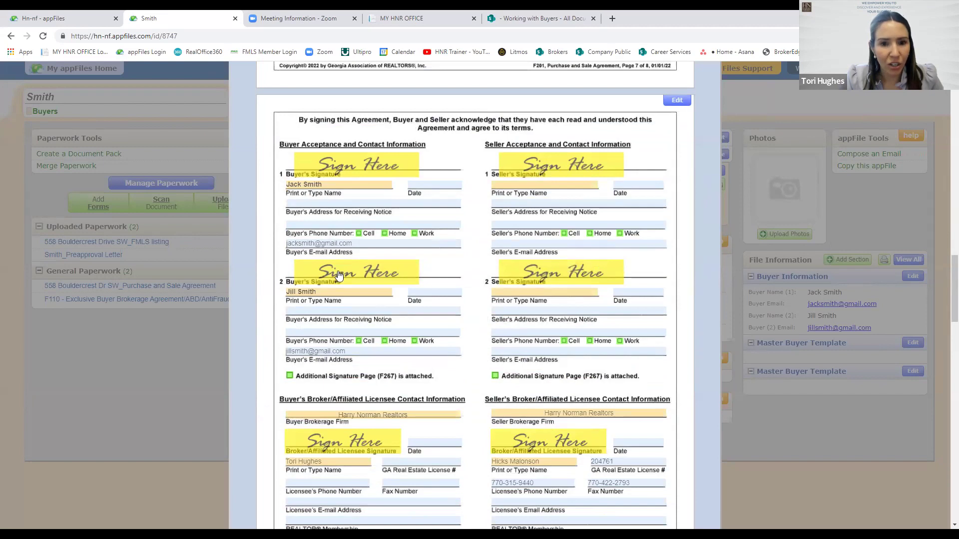
scroll(441, 281, "down", 2)
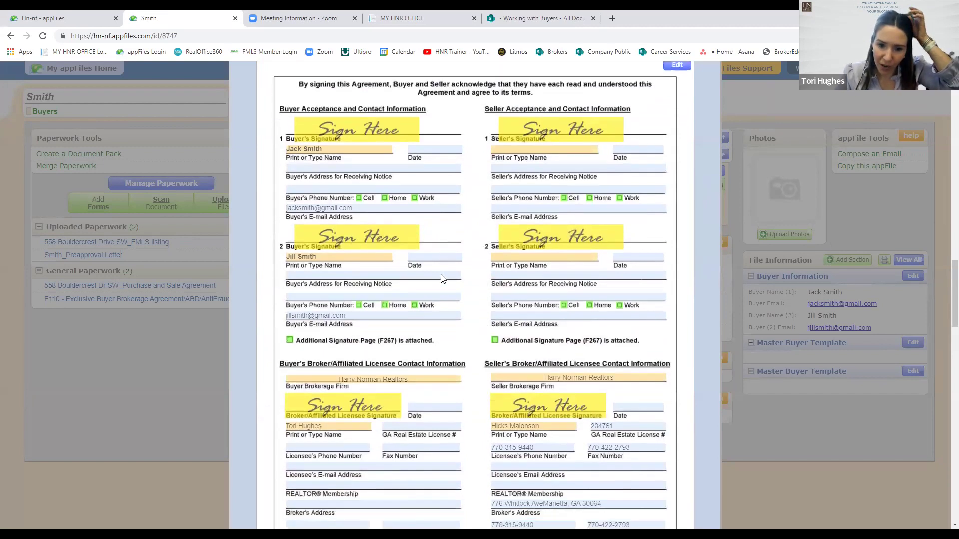
scroll(472, 295, "down", 1)
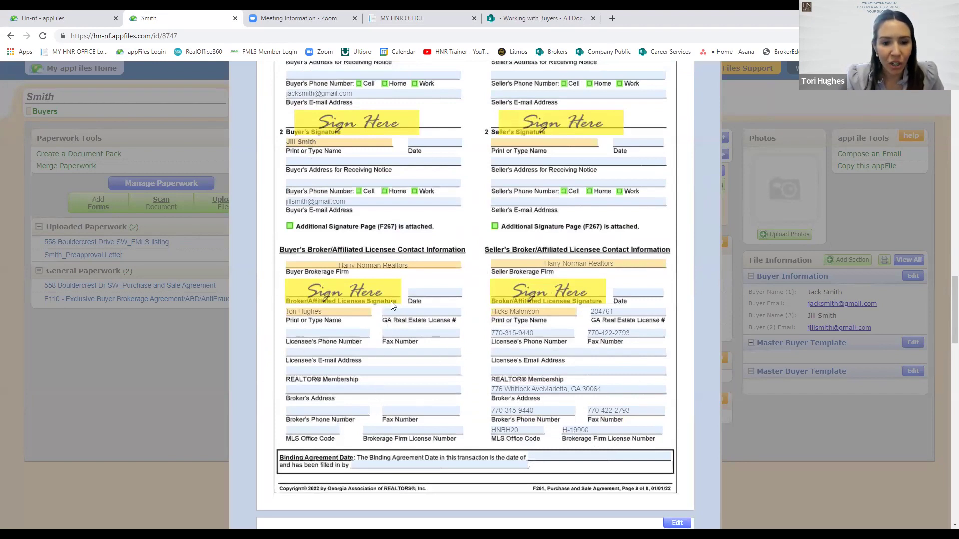
left_click(421, 313)
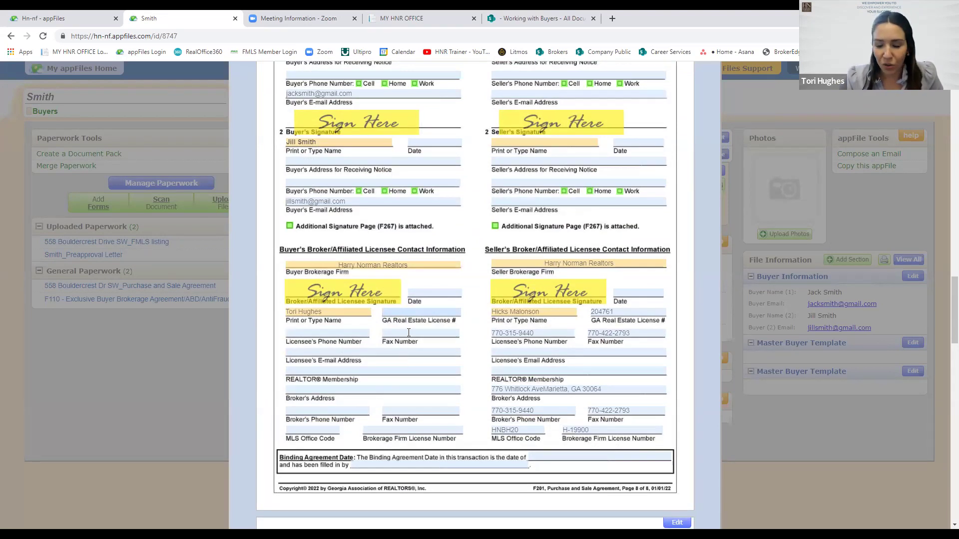
type("38")
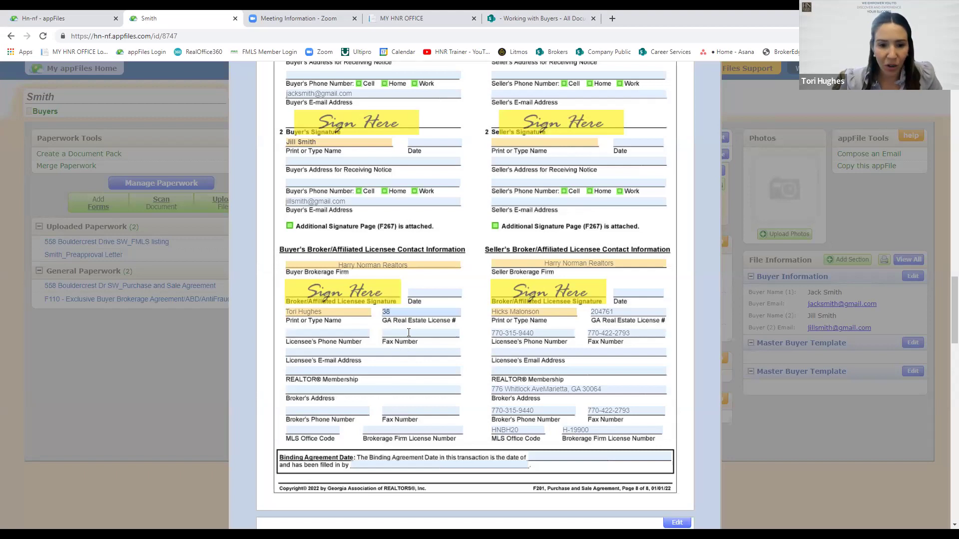
key("BackSpace")
key("BackSpace")
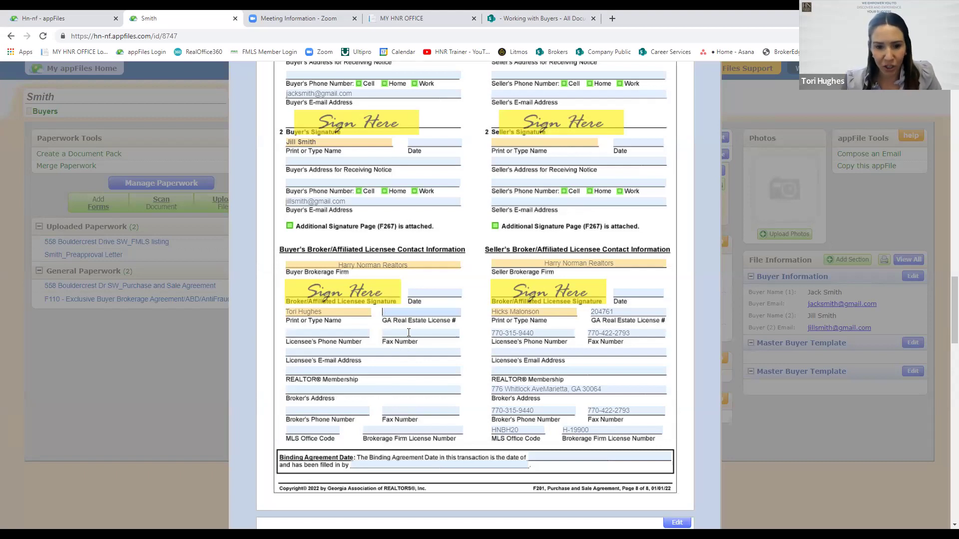
scroll(464, 280, "up", 9)
scroll(499, 265, "down", 8)
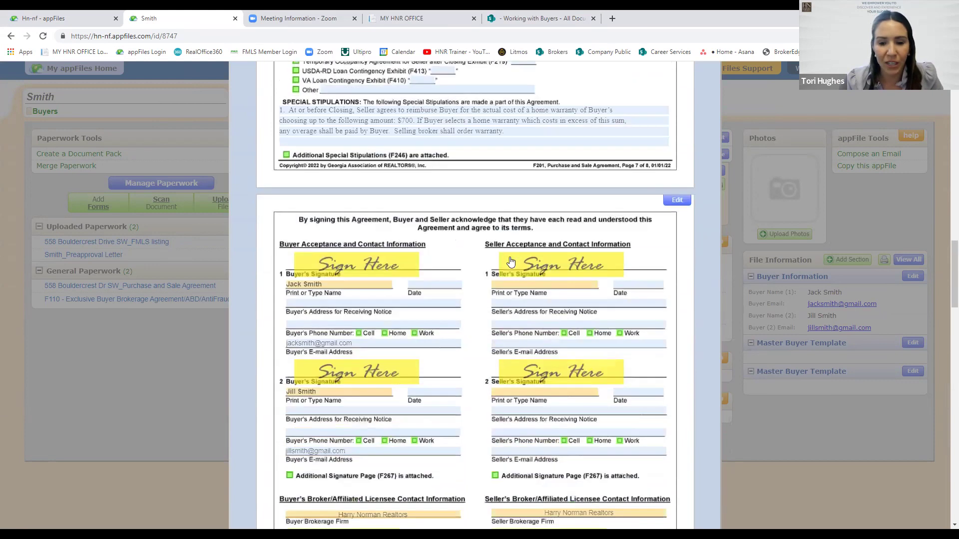
Review the Special Stipulations and Affiliated Business Arrangement pages, then load pages 11–15.
scroll(510, 257, "down", 6)
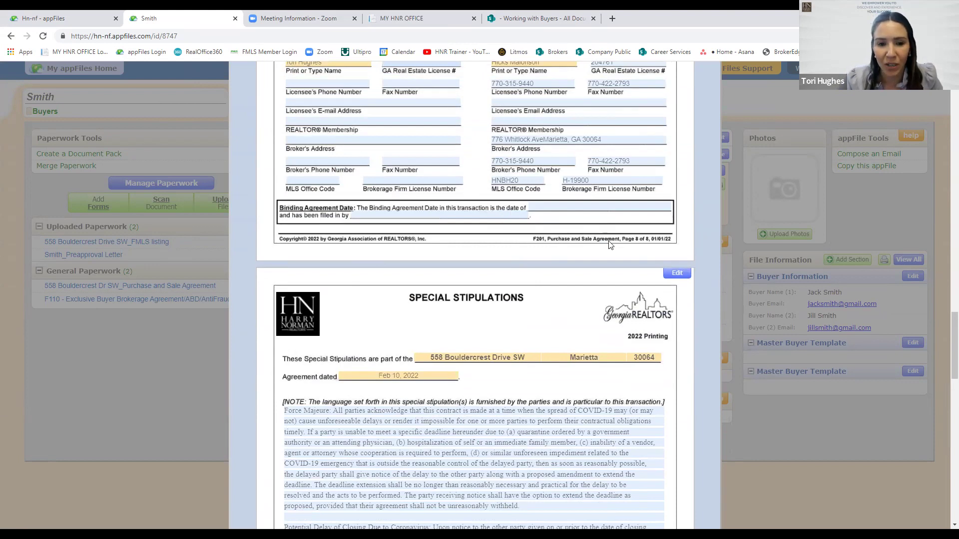
scroll(608, 230, "down", 4)
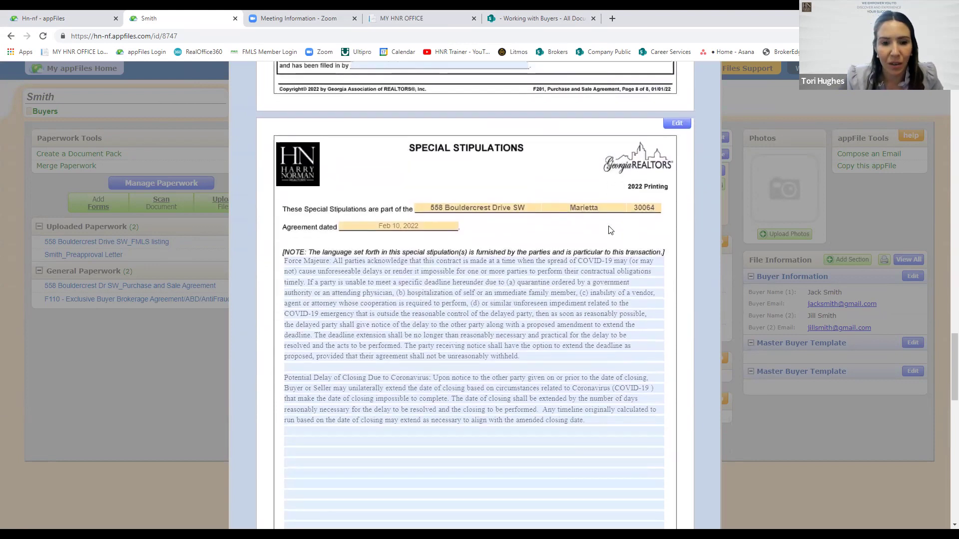
scroll(612, 226, "down", 2)
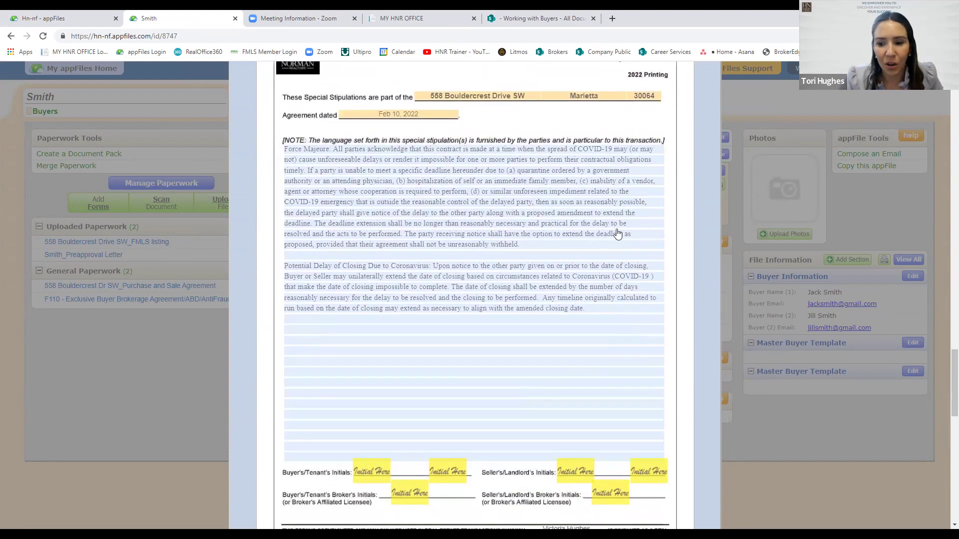
scroll(617, 227, "up", 2)
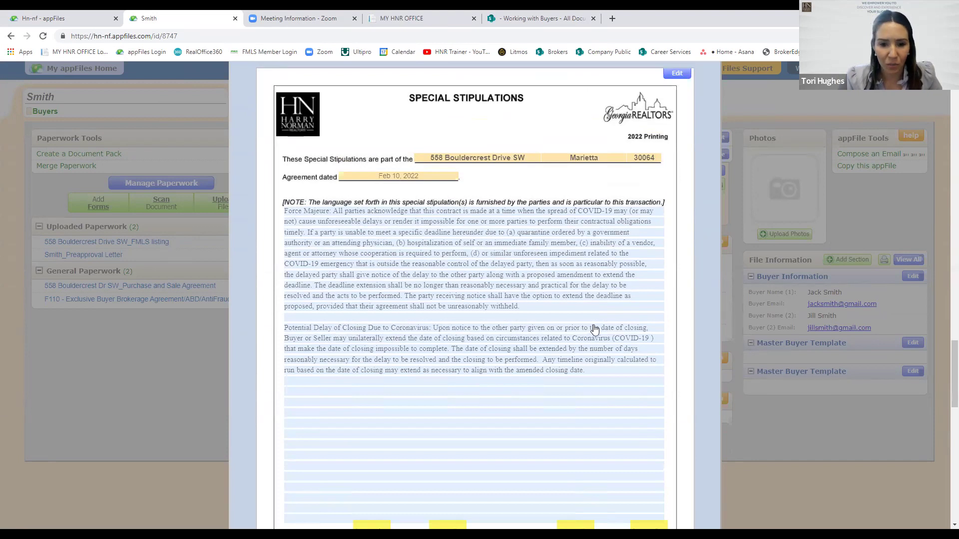
scroll(583, 328, "down", 2)
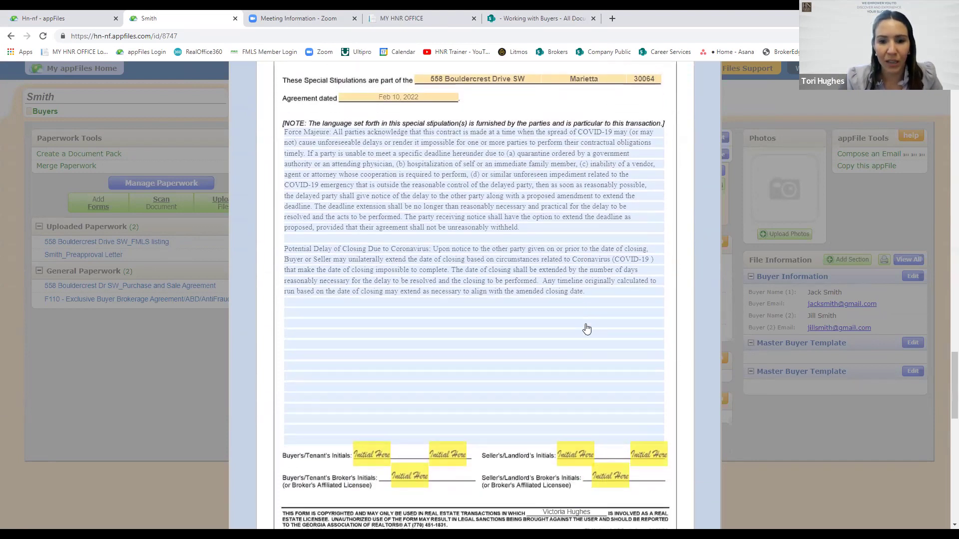
scroll(586, 327, "down", 3)
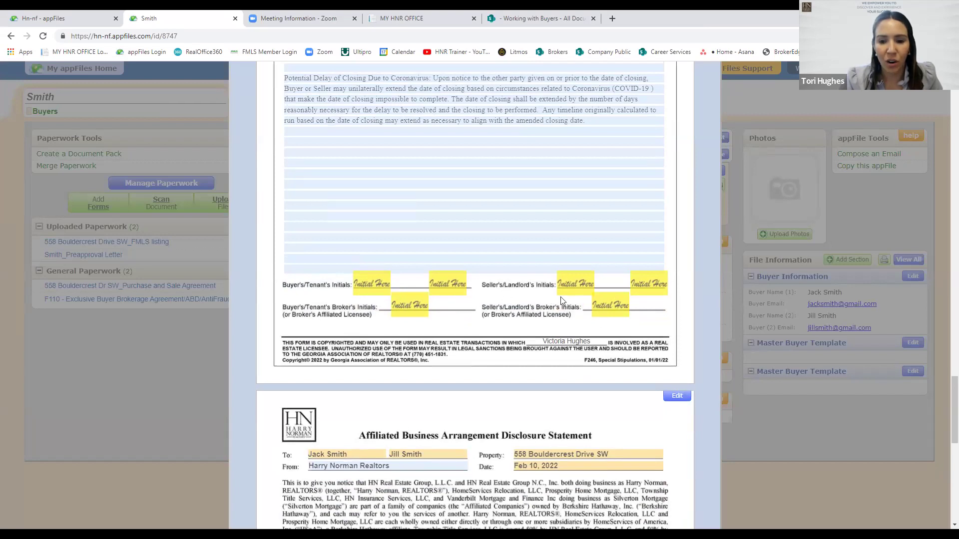
scroll(448, 313, "down", 6)
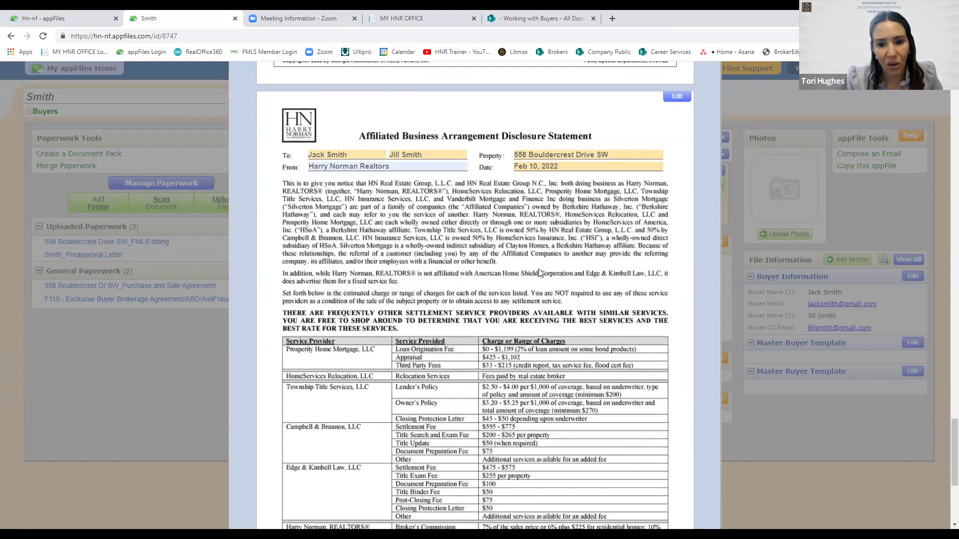
scroll(539, 272, "down", 2)
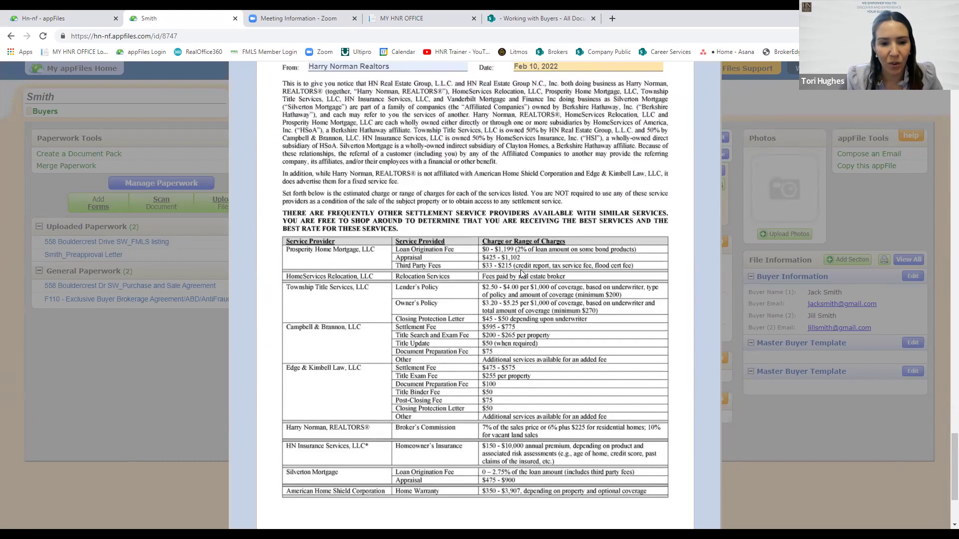
scroll(521, 270, "down", 3)
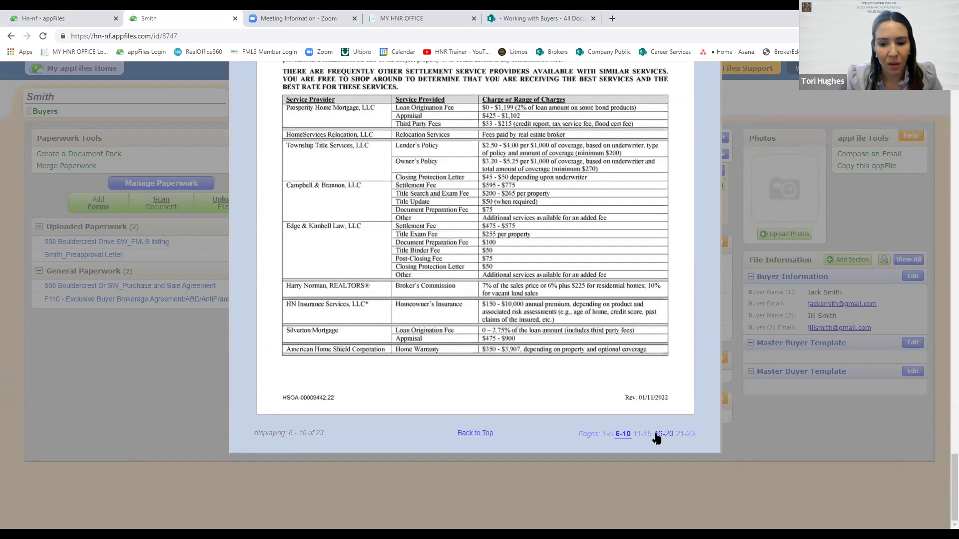
left_click(643, 434)
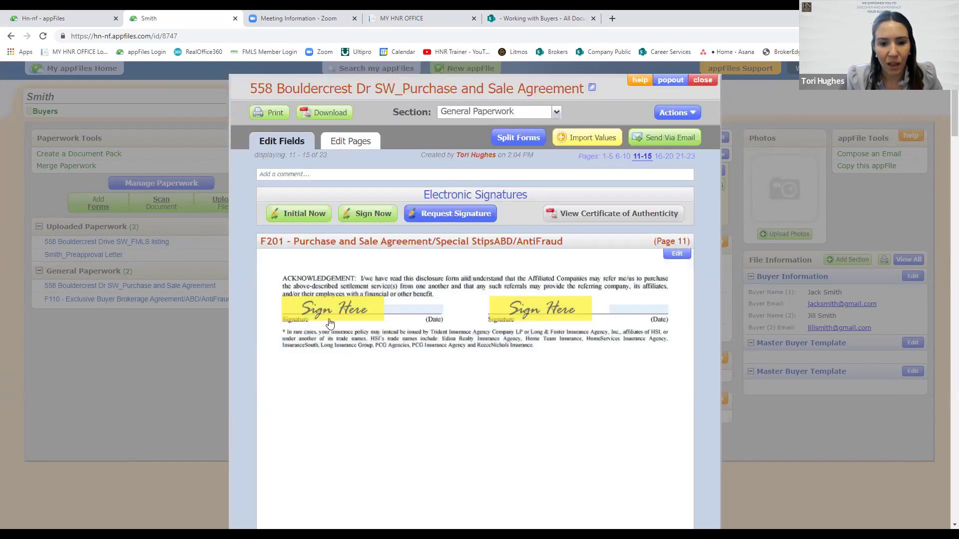
Enter 'A' as the exhibit letter on the F404 Conventional Loan Contingency page.
scroll(595, 320, "down", 8)
scroll(595, 320, "down", 8)
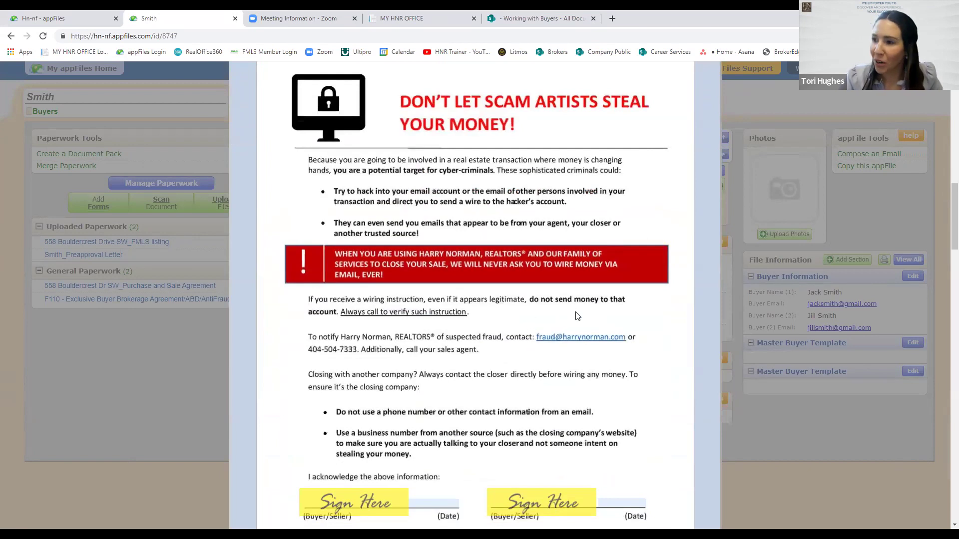
scroll(577, 315, "down", 3)
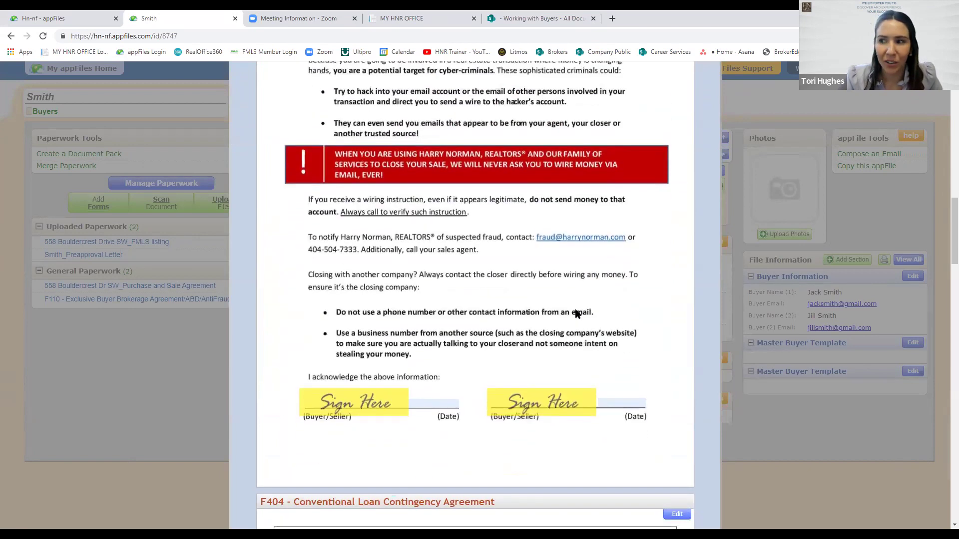
scroll(575, 314, "down", 7)
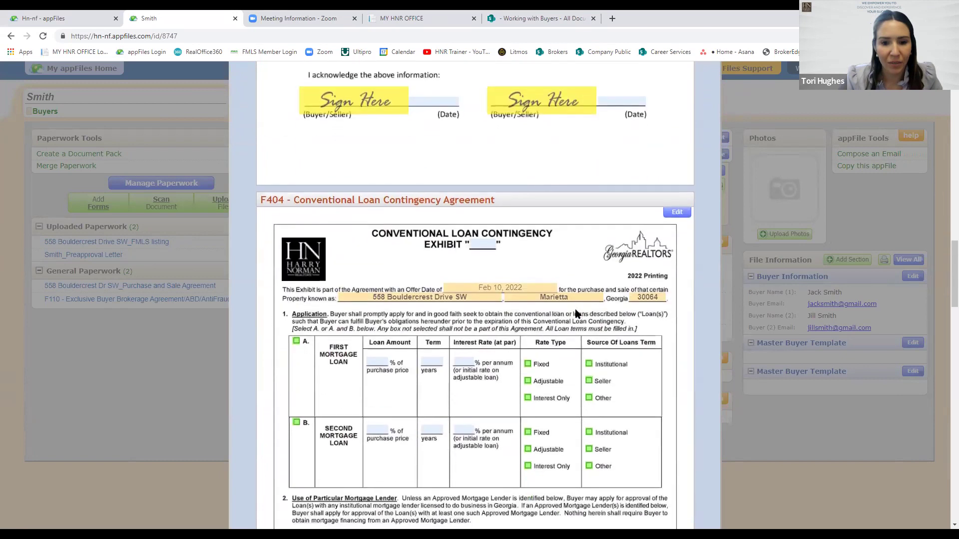
scroll(575, 313, "down", 1)
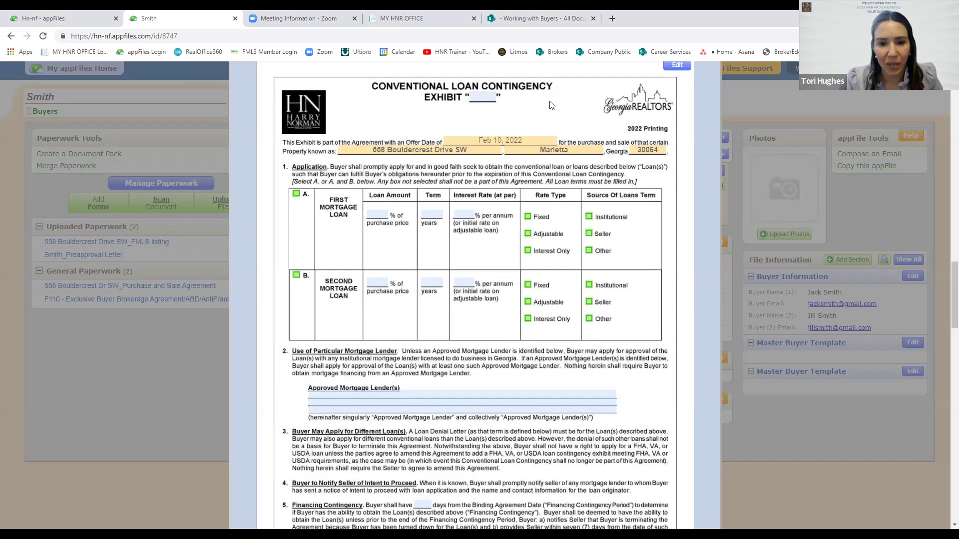
left_click(489, 97)
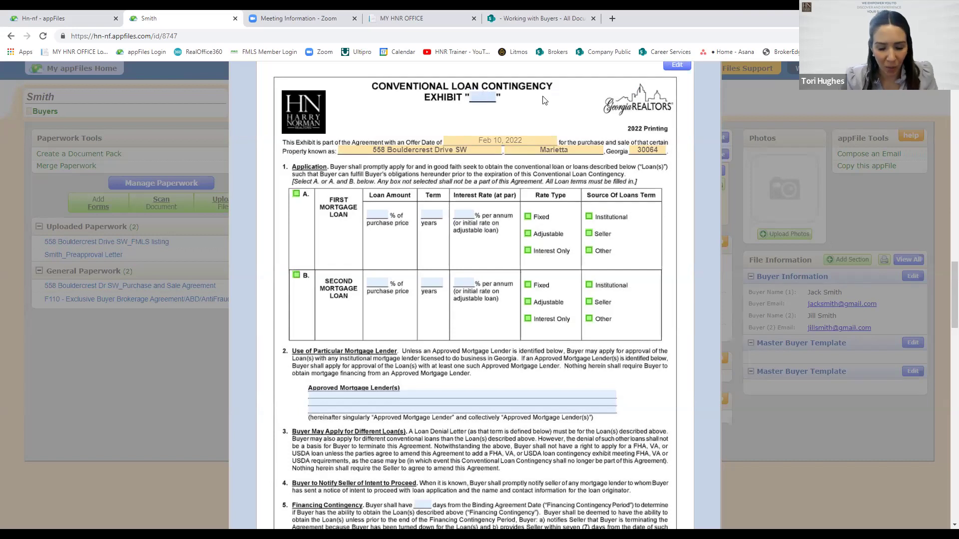
type("A")
left_click(544, 100)
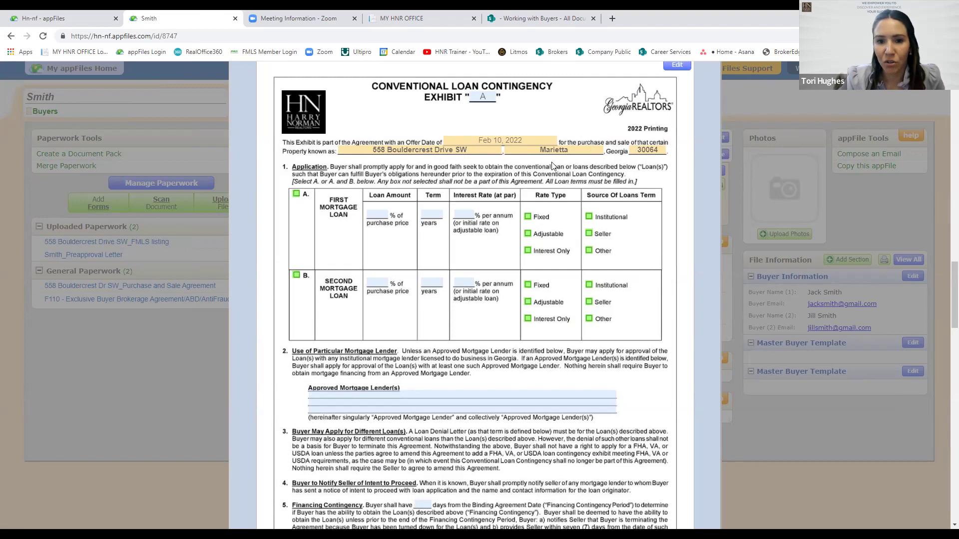
scroll(550, 170, "down", 2)
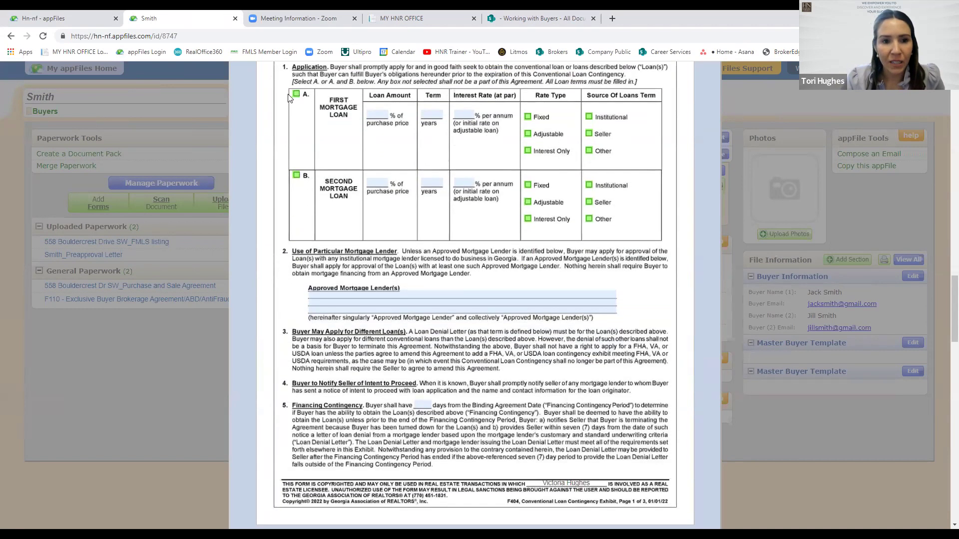
Set the first mortgage to 80% of price, 30 years, 3.5% fixed rate, institutional.
left_click(297, 96)
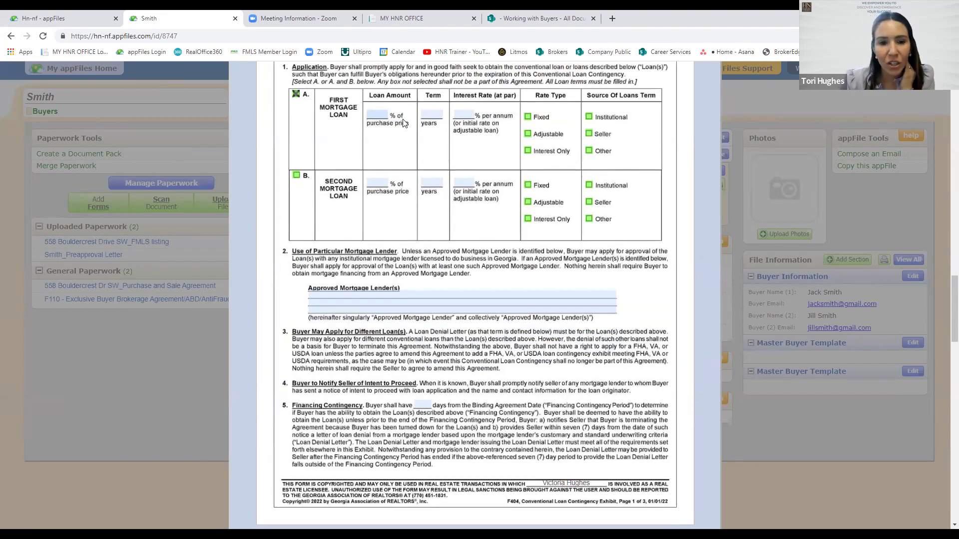
type("80")
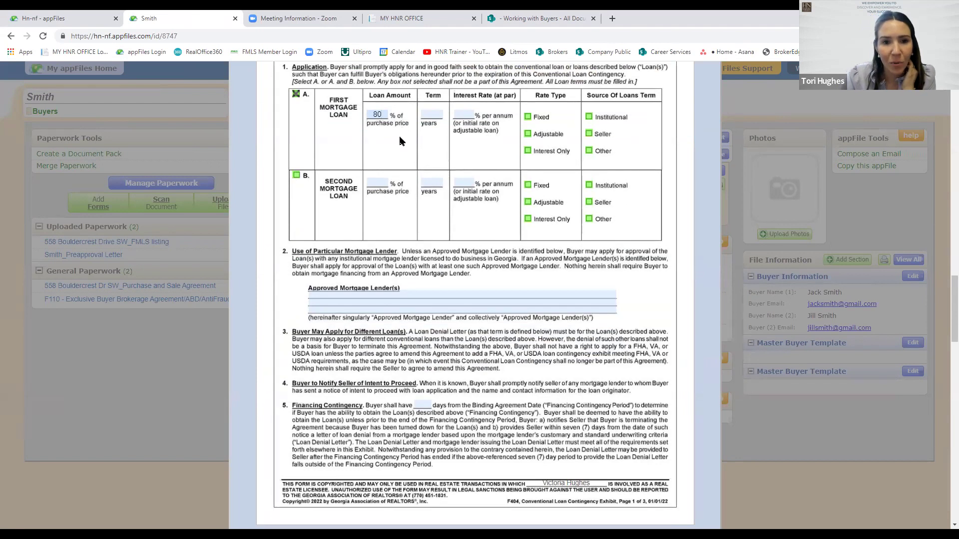
left_click(434, 115)
type("30")
left_click(461, 112)
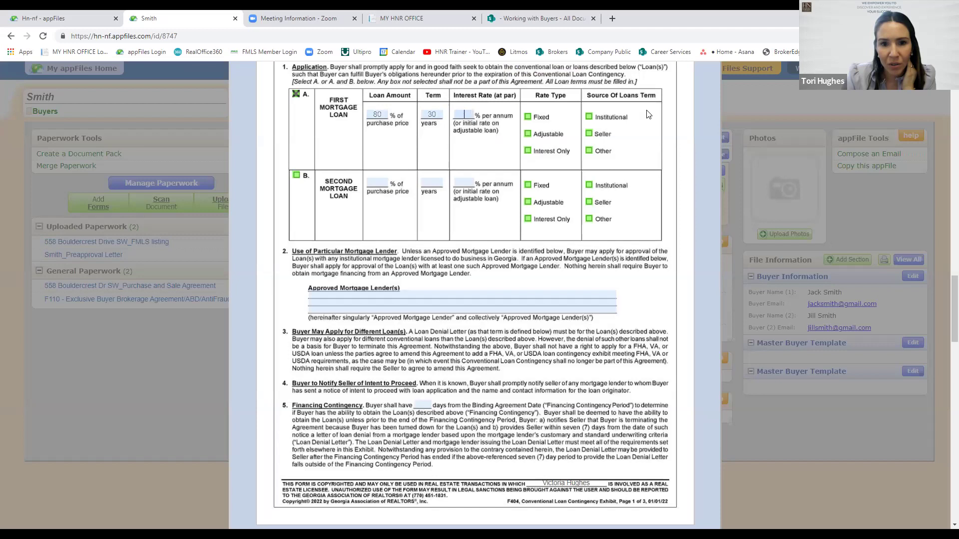
type("3.5")
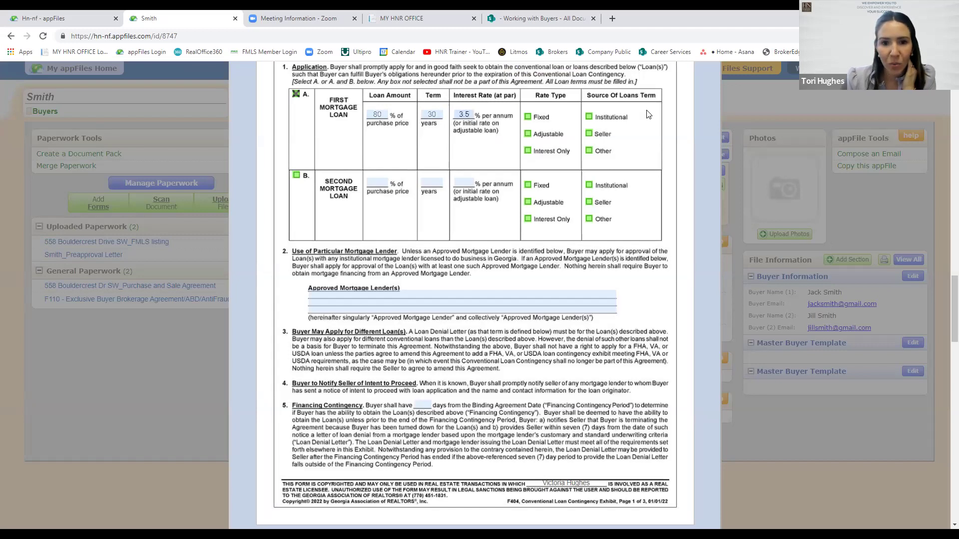
left_click(529, 119)
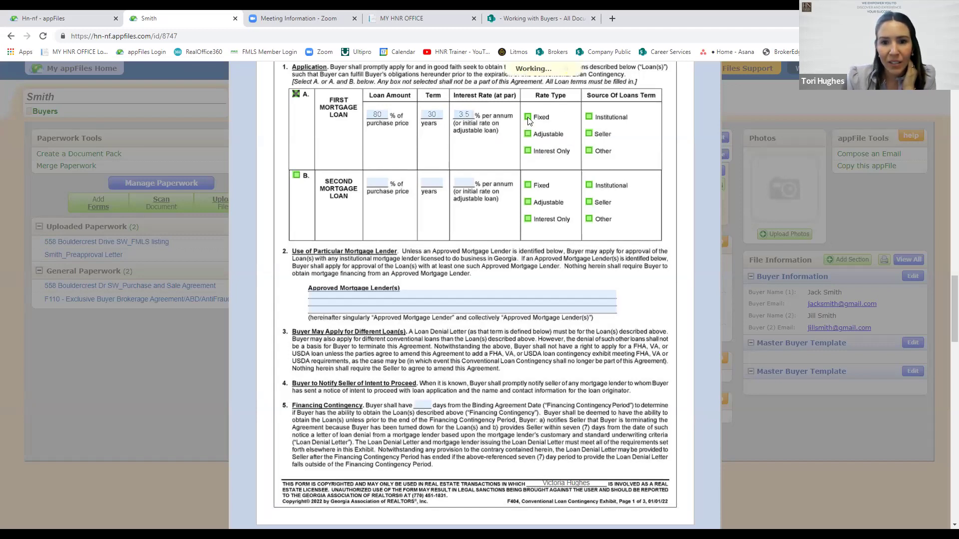
left_click(589, 117)
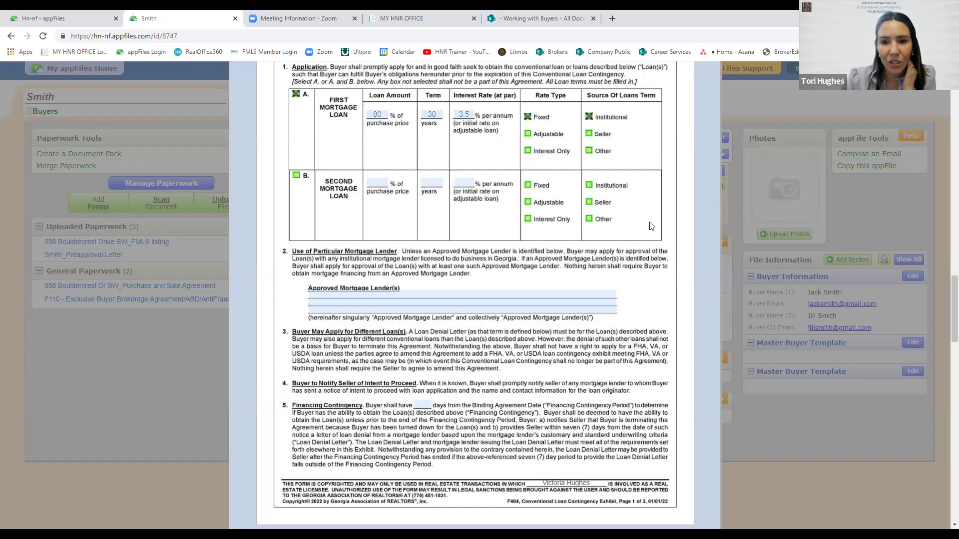
Enter n/a in the second mortgage amount, term and interest rate blanks.
type("n/a")
key("Tab")
type("n/a")
key("Tab")
type("n/a")
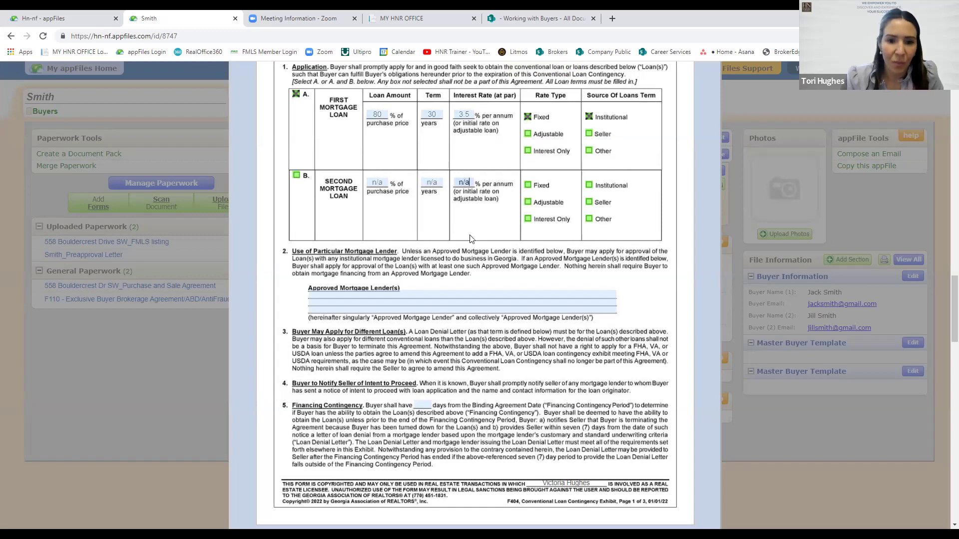
scroll(525, 243, "down", 2)
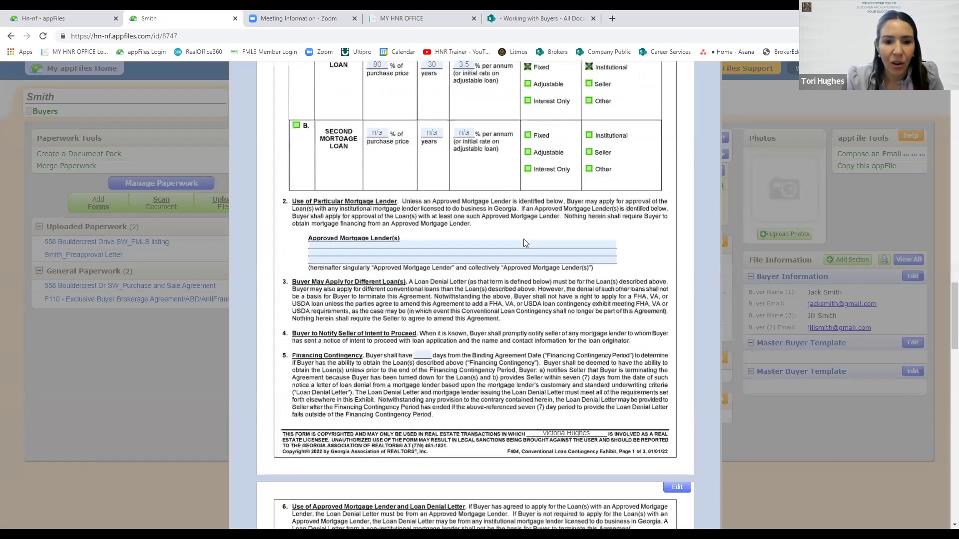
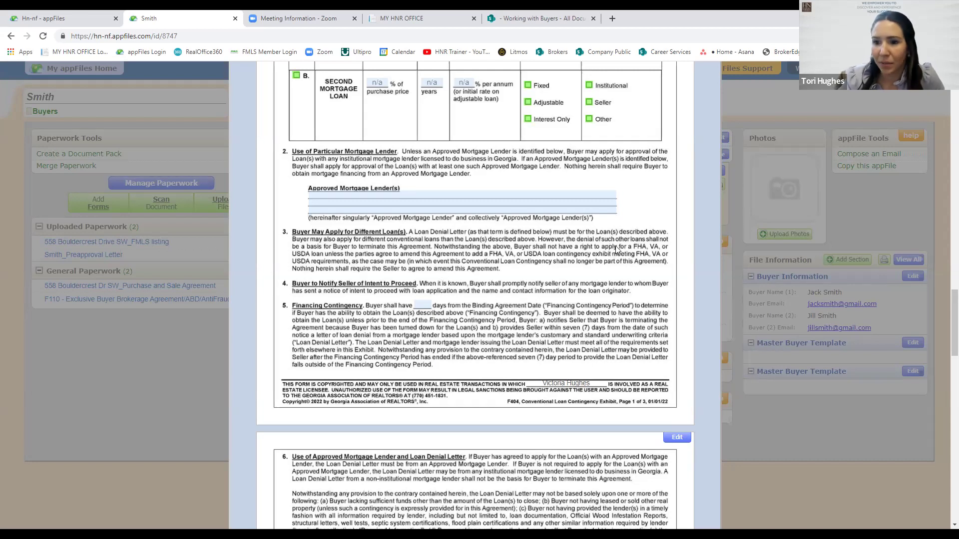
Enter 18 days in the paragraph 5 Financing and paragraph 11 Appraisal Contingency blanks.
scroll(618, 246, "down", 1)
scroll(618, 245, "down", 3)
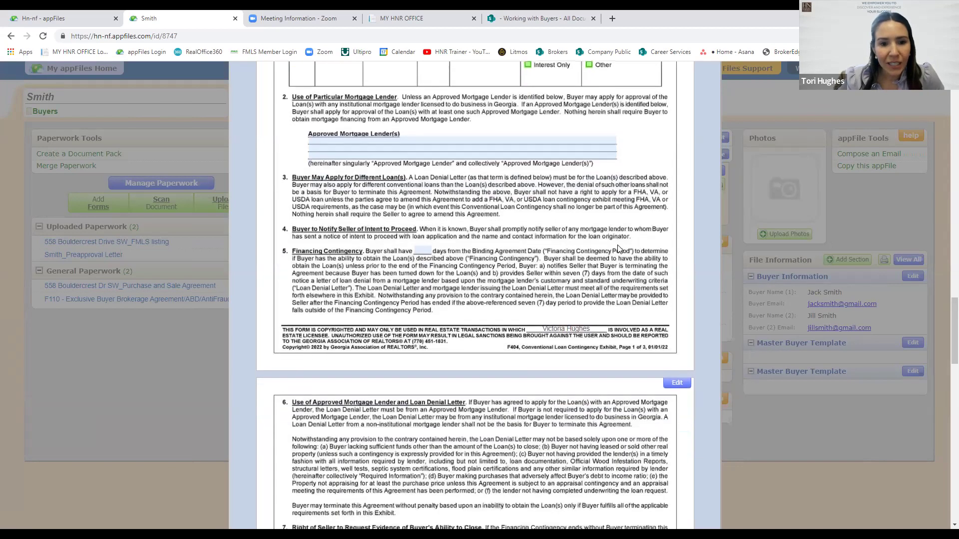
left_click(431, 156)
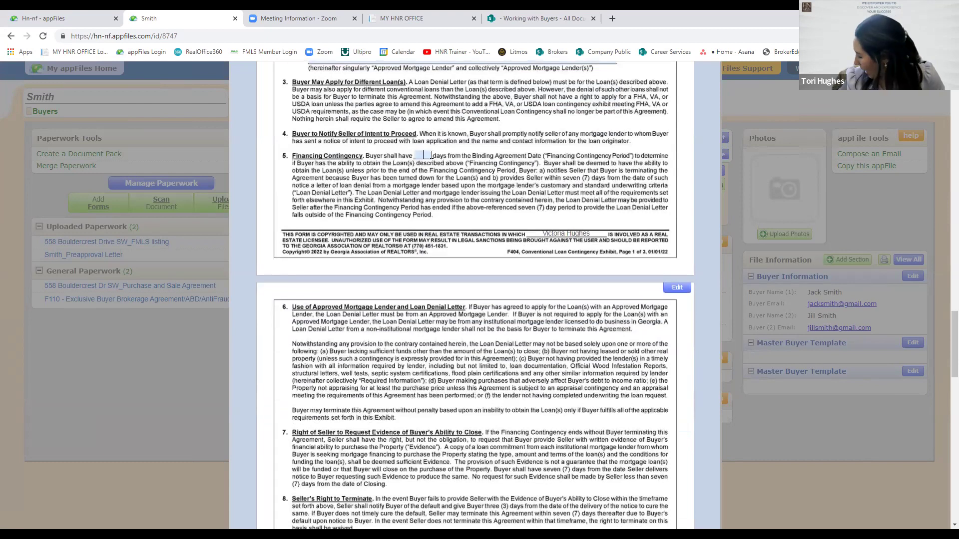
type("18")
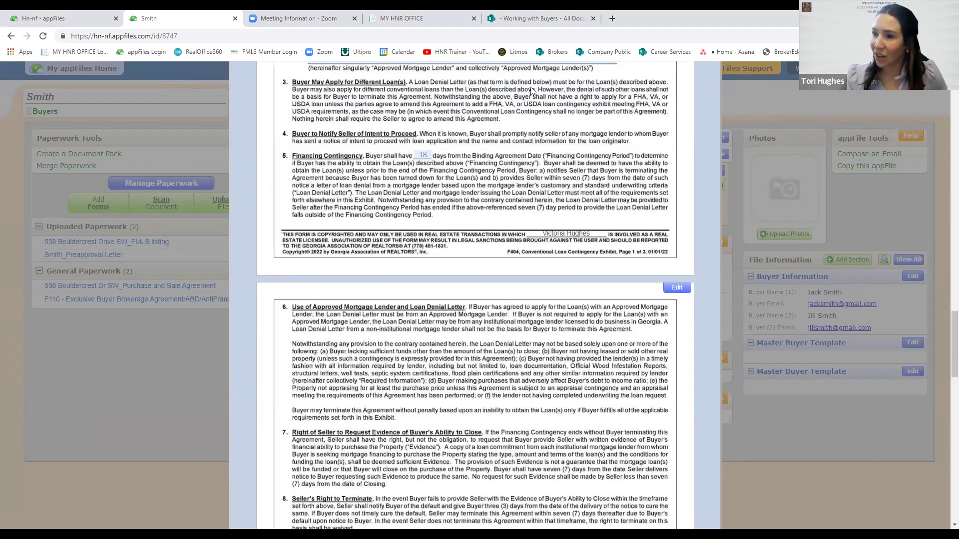
scroll(545, 209, "down", 3)
scroll(541, 207, "down", 4)
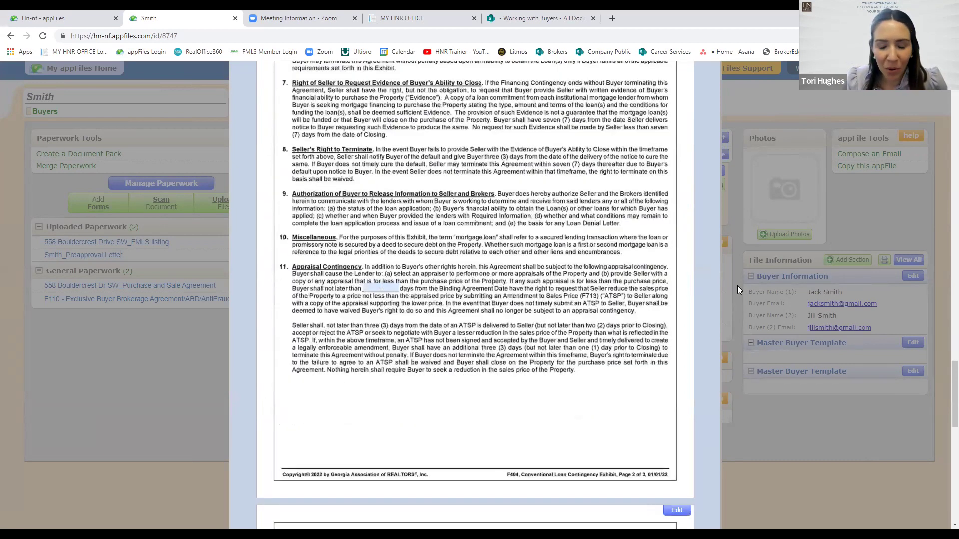
type("18")
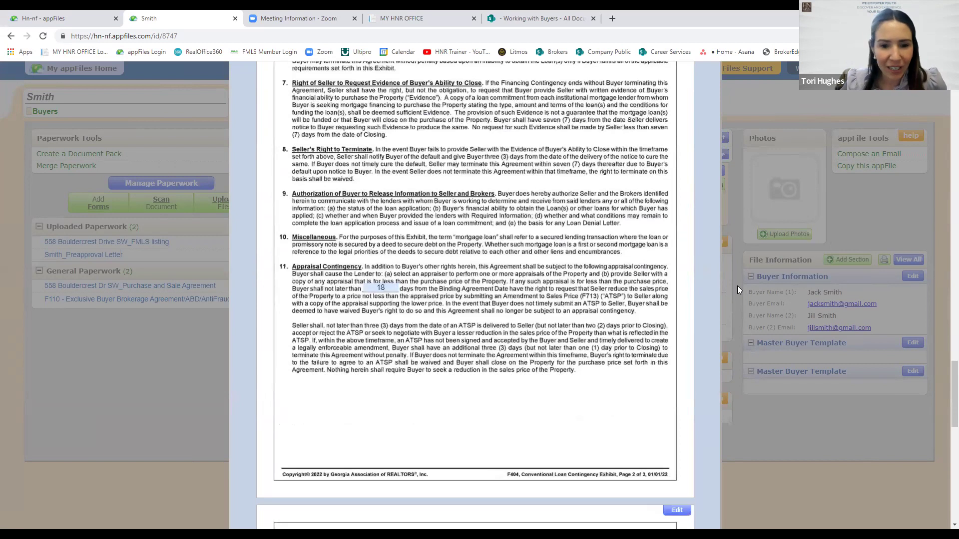
left_click(552, 300)
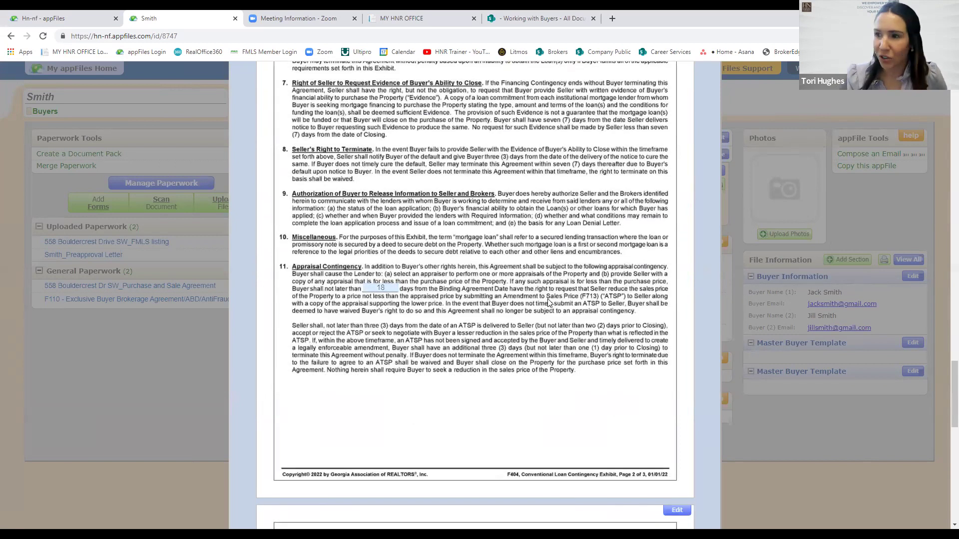
scroll(469, 286, "down", 2)
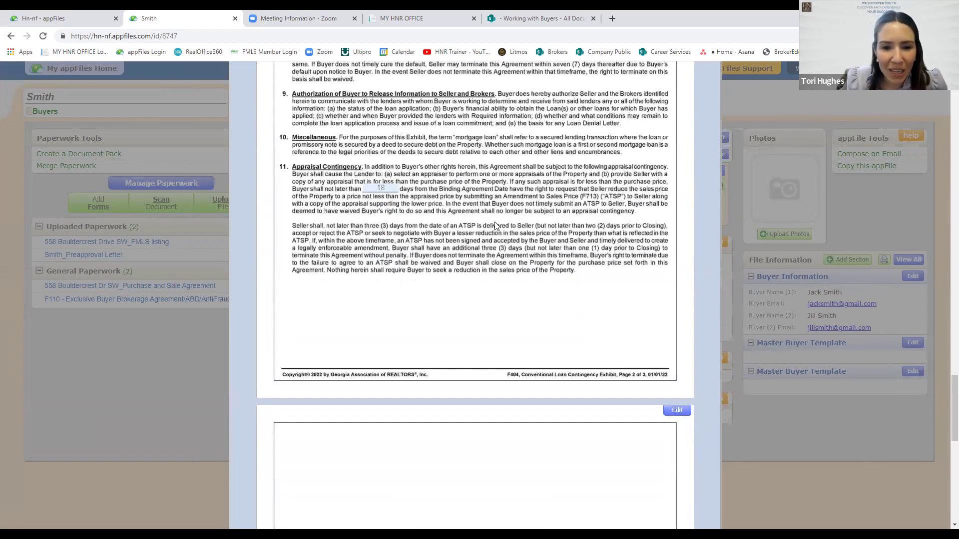
scroll(542, 191, "down", 7)
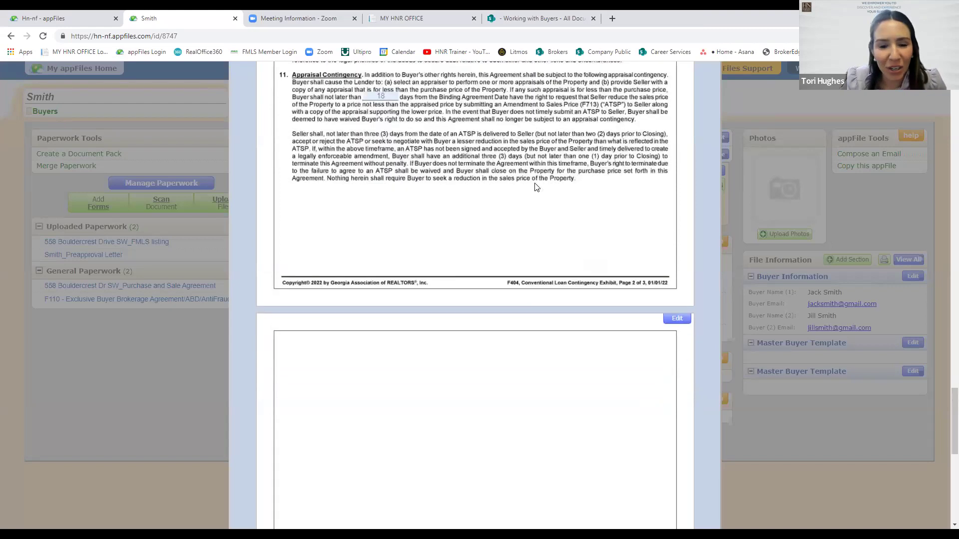
scroll(533, 189, "down", 3)
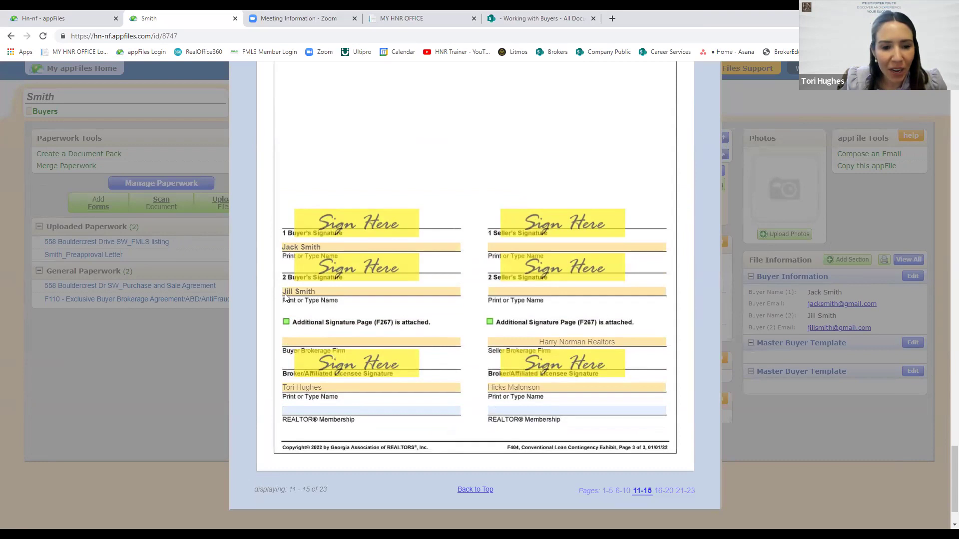
Enter Harry Norman Realtors as Buyer Brokerage Firm and Atlanta Realtors Association as REALTOR Membership.
left_click(338, 292)
type("Harry Norman Realtors")
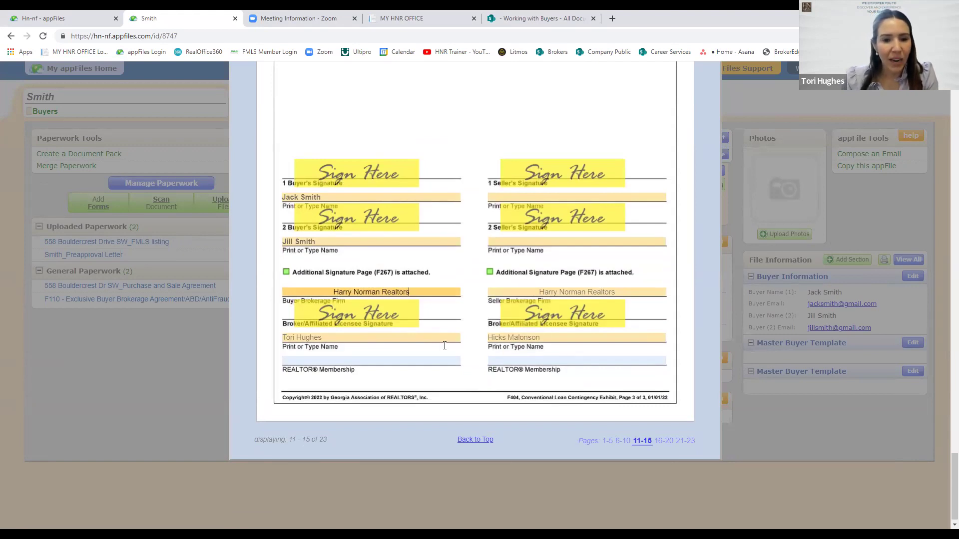
left_click(404, 359)
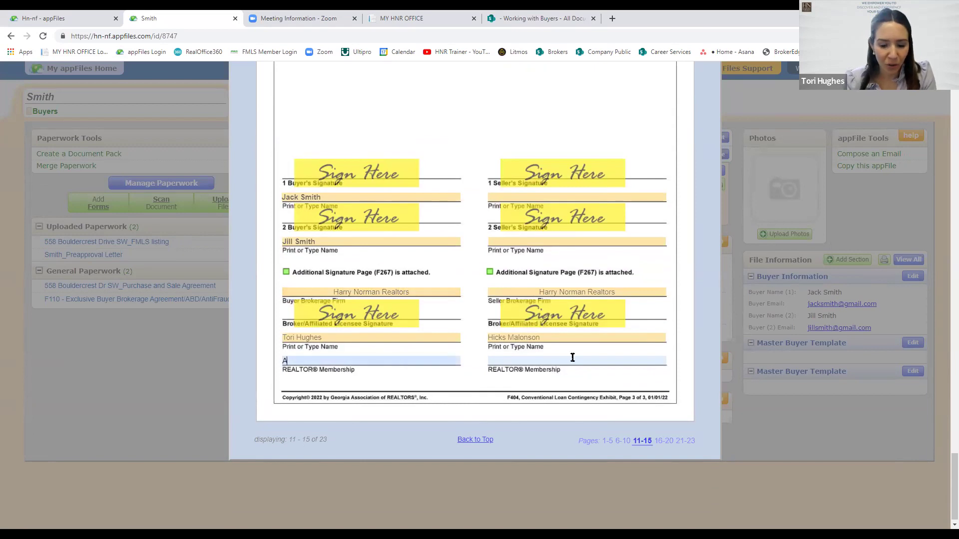
type("Atlan")
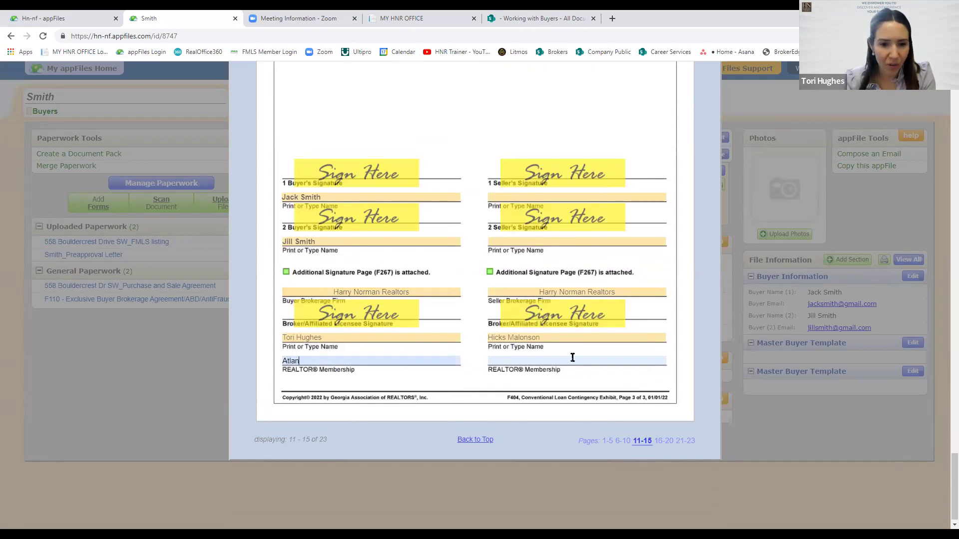
type("ta Realto")
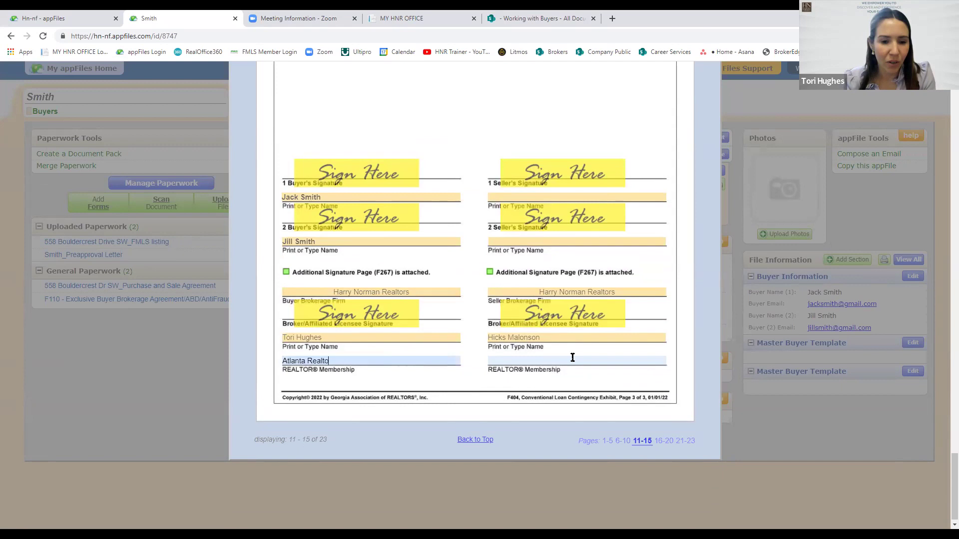
type("rs Assoc")
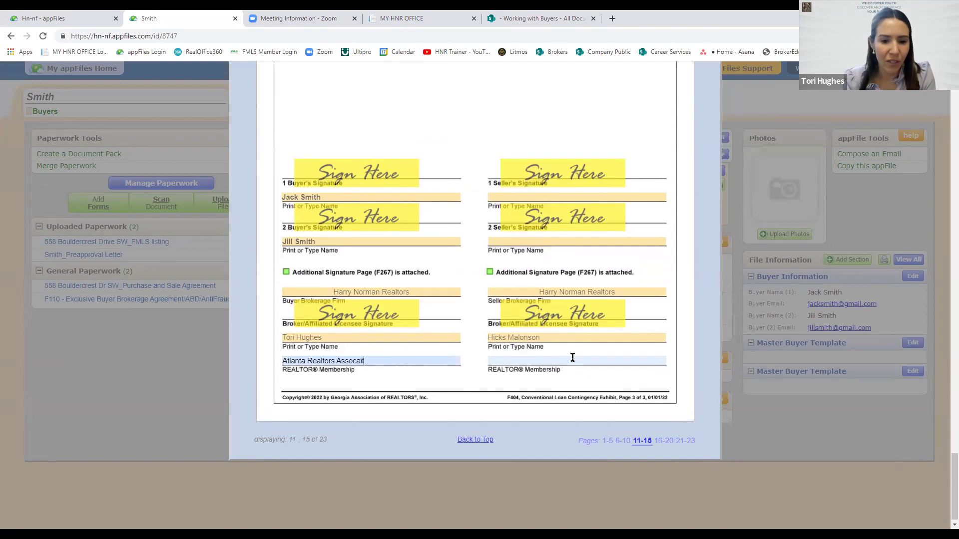
type("ations")
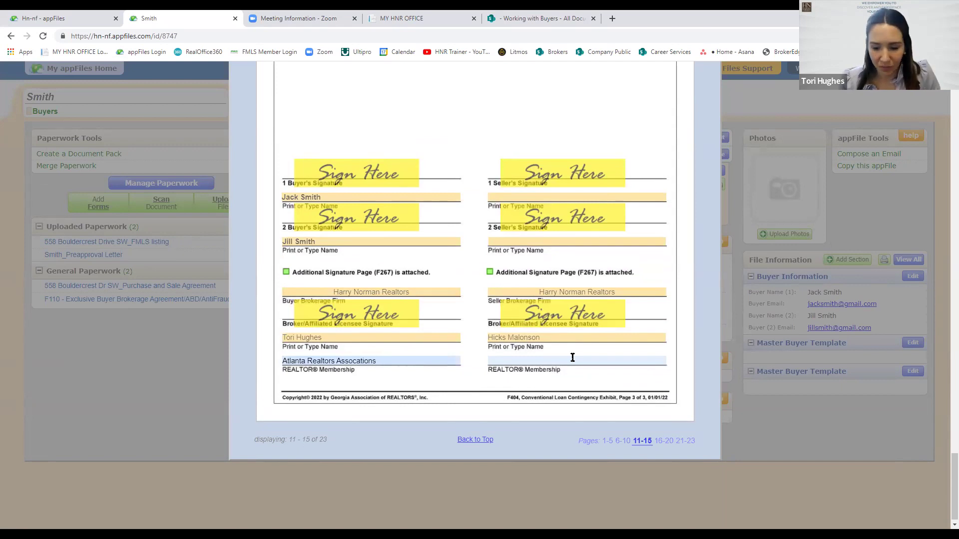
left_click(563, 382)
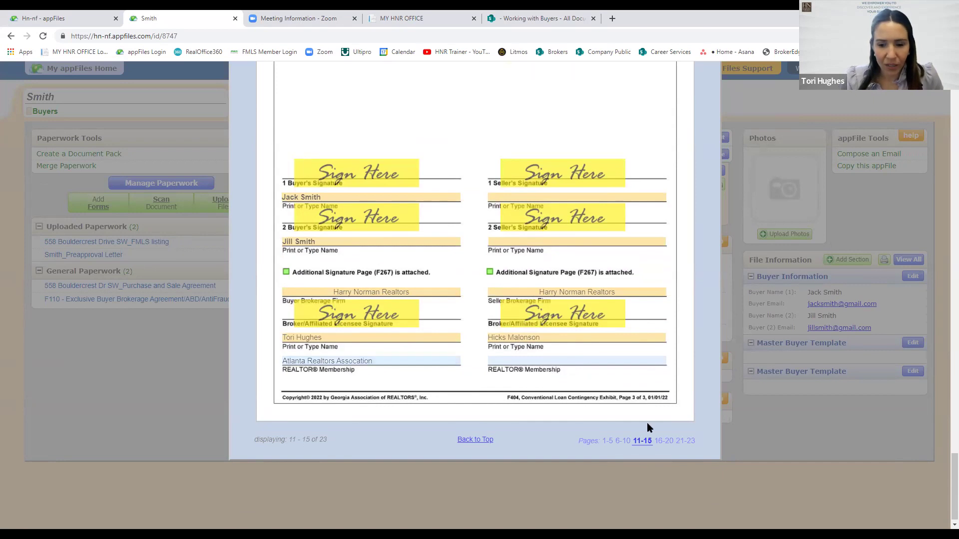
Jump to pages 16-20 and scroll to the top of the Seller's Property Disclosure Statement.
left_click(664, 443)
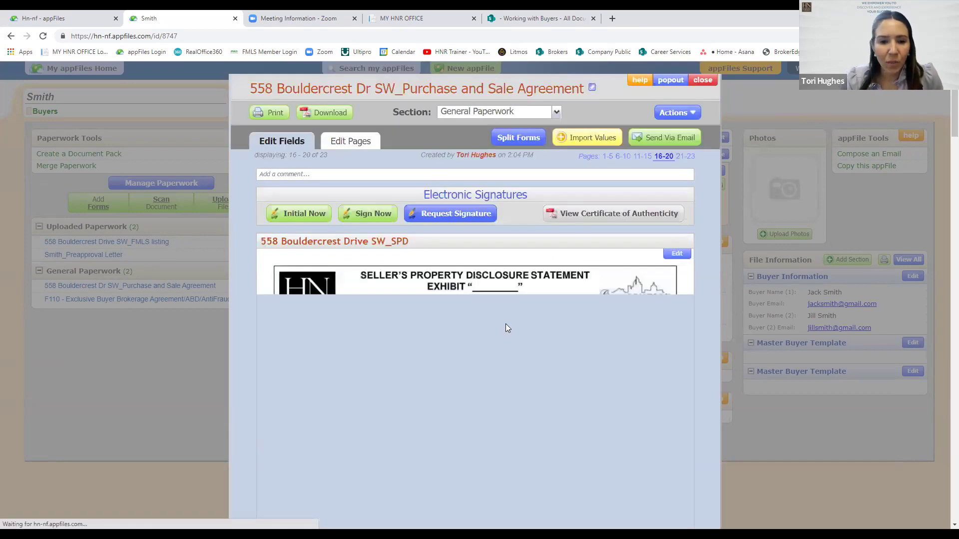
scroll(545, 326, "down", 1)
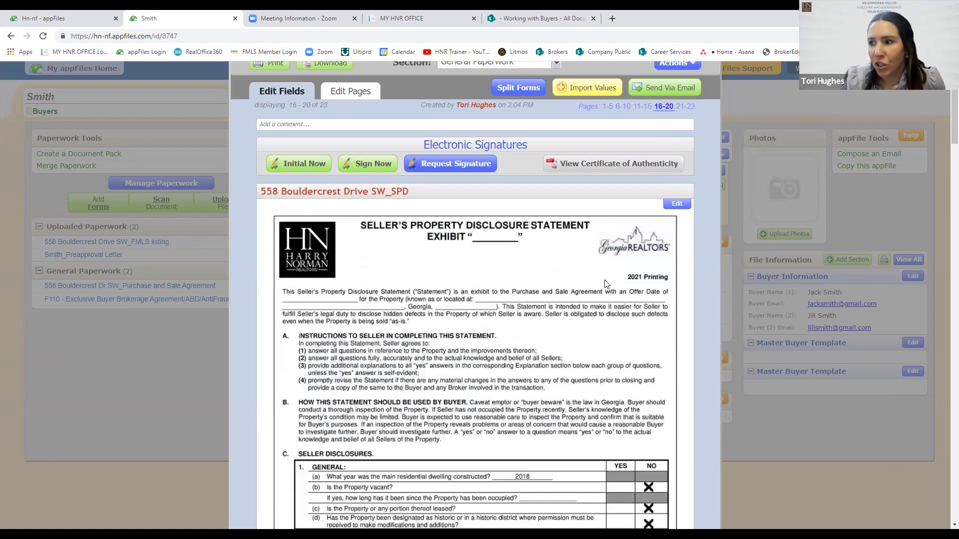
scroll(606, 283, "down", 1)
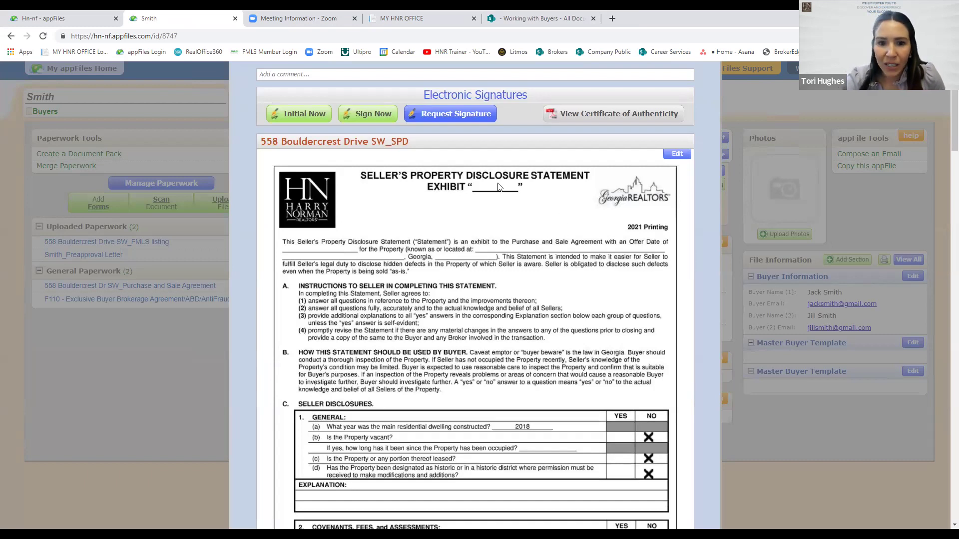
scroll(553, 201, "down", 1)
scroll(559, 211, "up", 1)
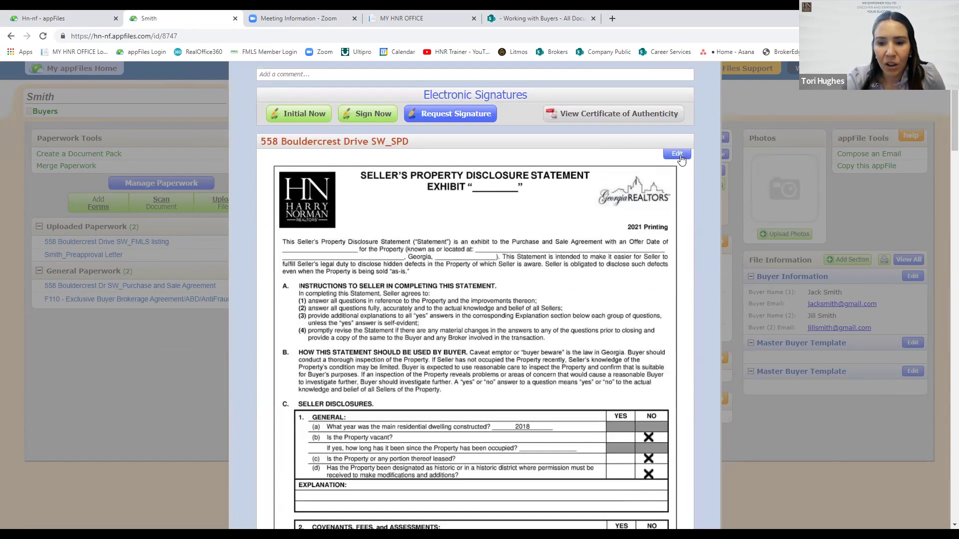
Add a text element 'B' in bold, font size 14, on the disclosure statement's Exhibit blank.
left_click(677, 154)
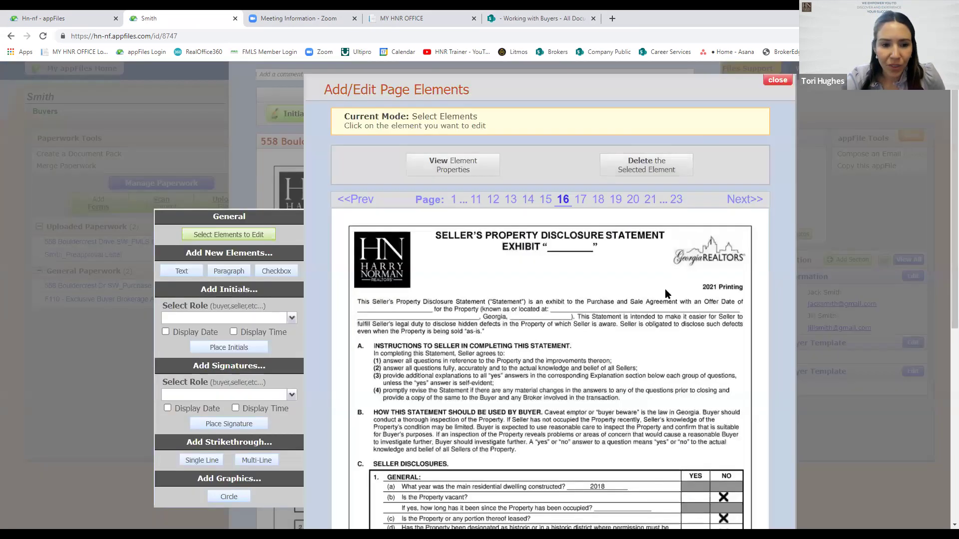
scroll(673, 295, "down", 2)
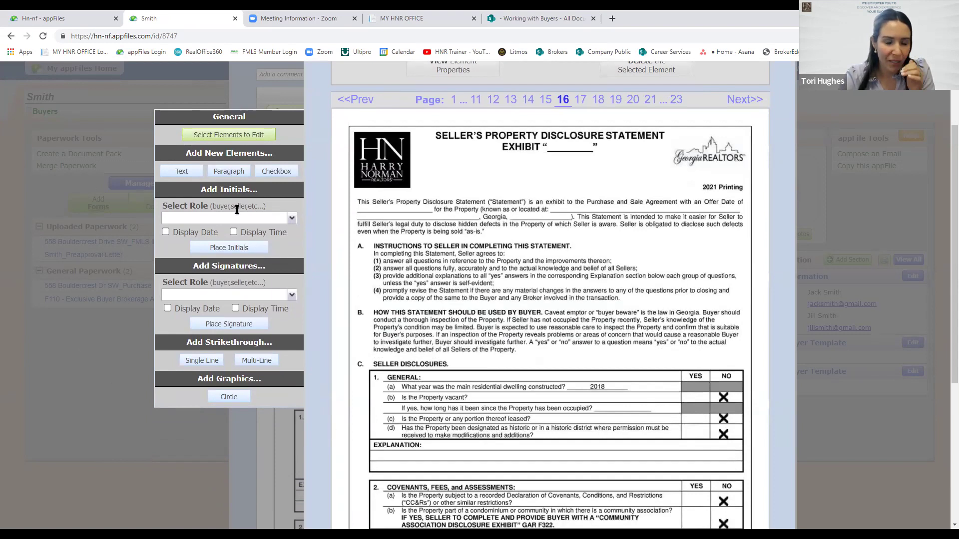
left_click(183, 172)
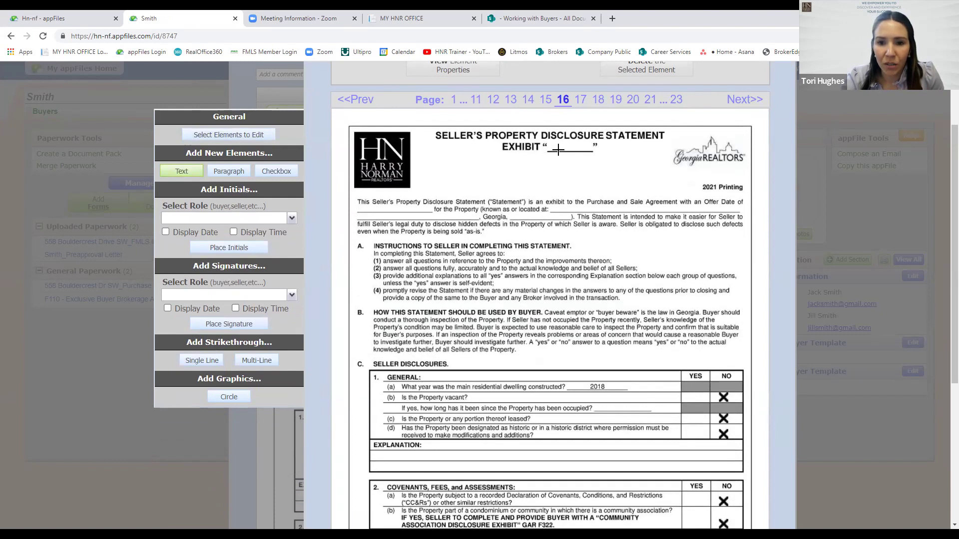
left_click(558, 150)
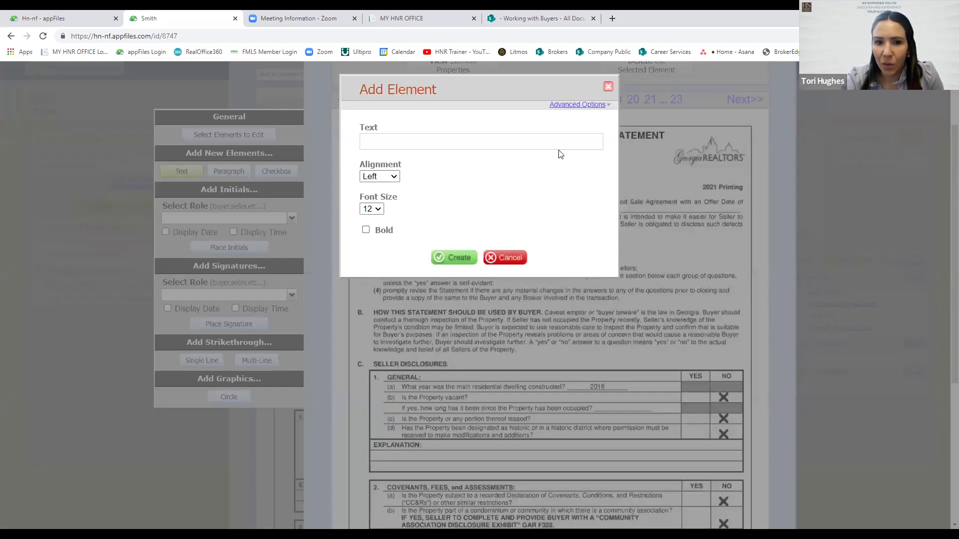
left_click(527, 143)
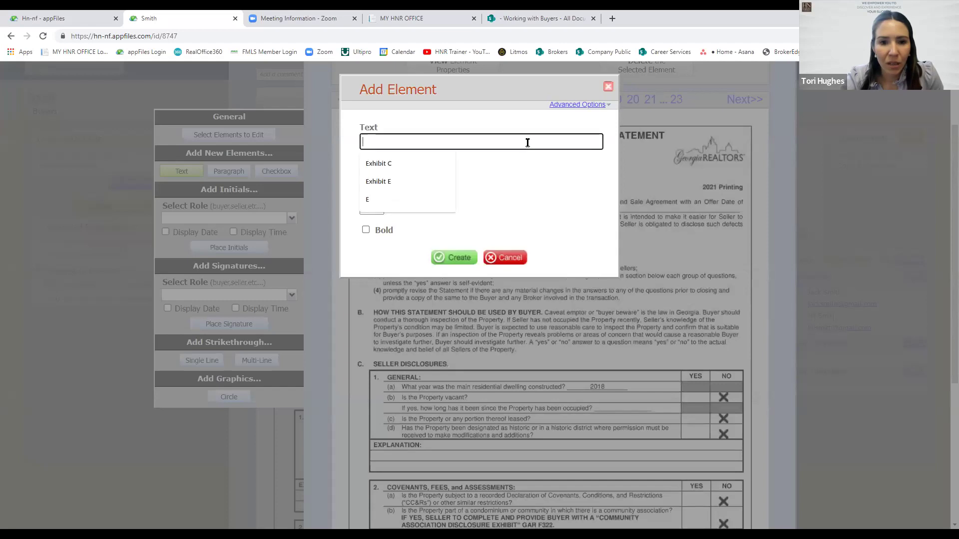
type("B")
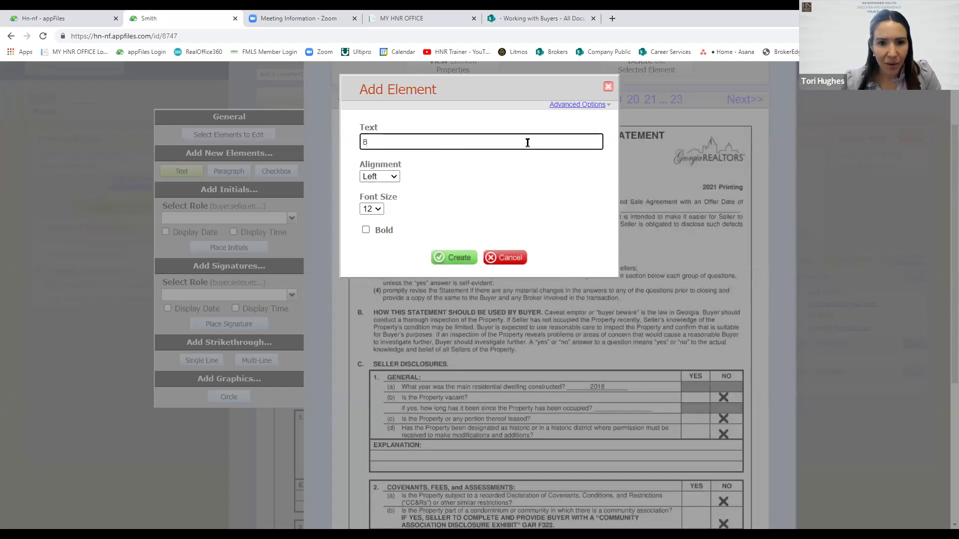
left_click(521, 180)
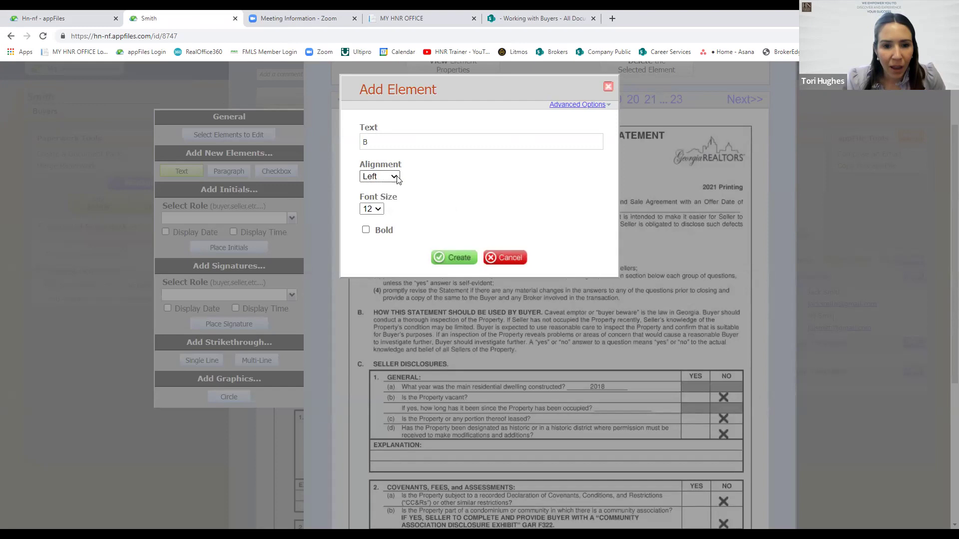
left_click(370, 209)
left_click(366, 284)
left_click(366, 229)
left_click(467, 257)
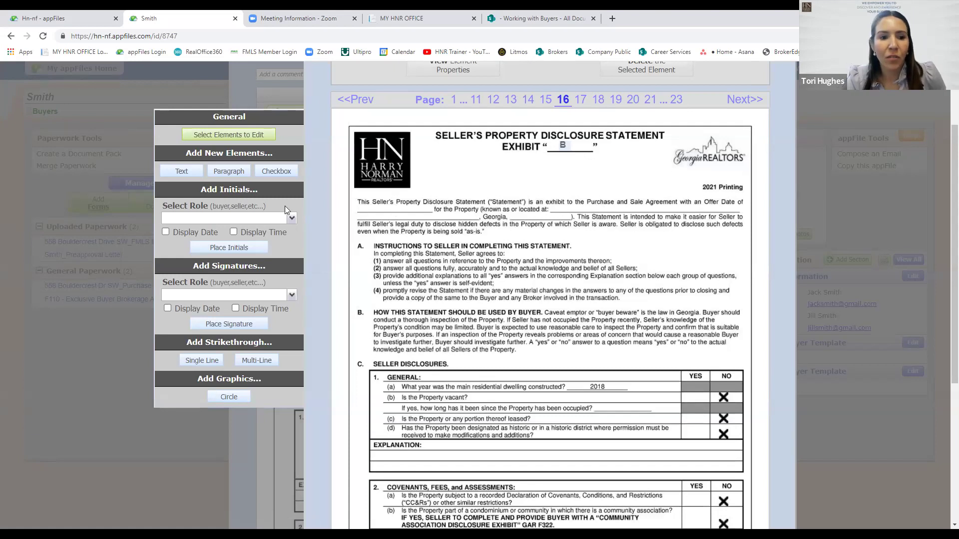
Create a text element reading Feb 10, 2022 on the Offer Date blank.
left_click(181, 172)
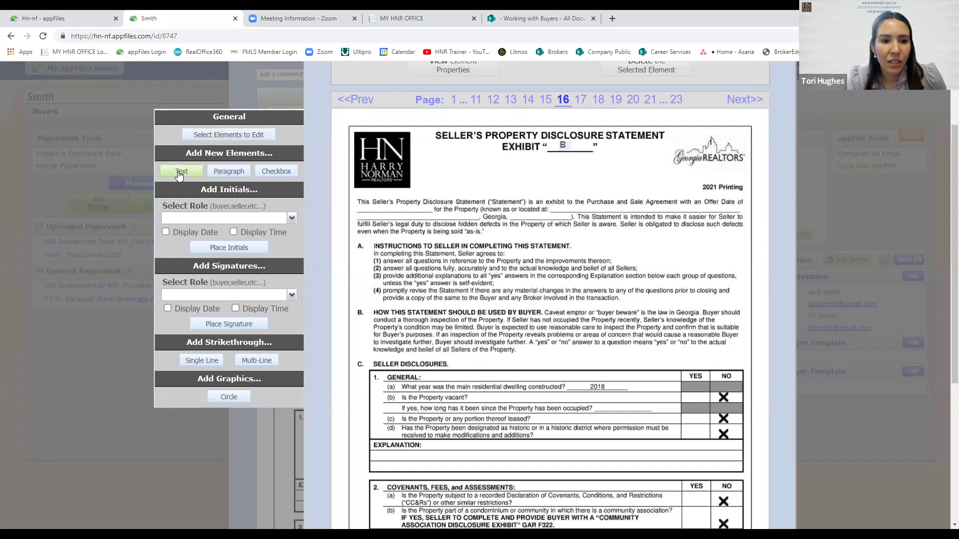
left_click(358, 211)
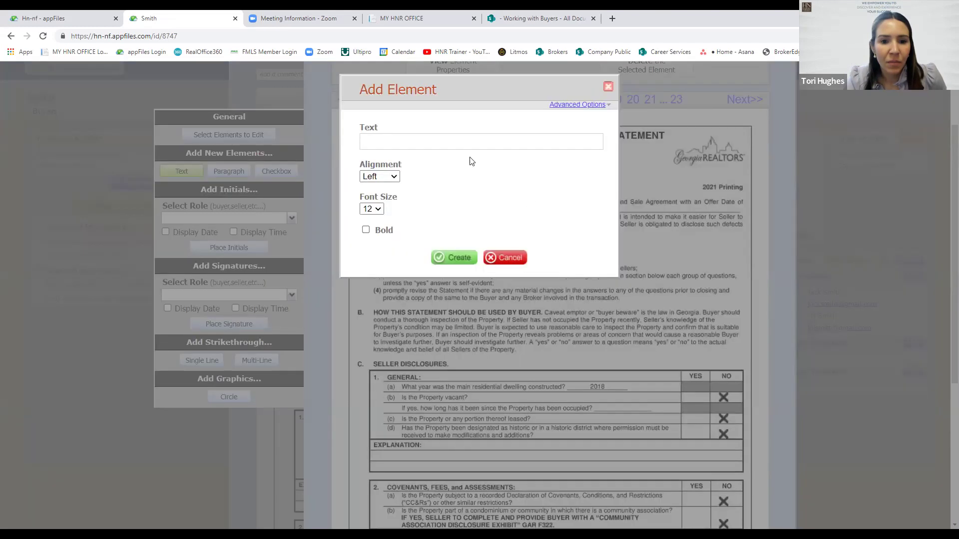
left_click(461, 144)
type("F")
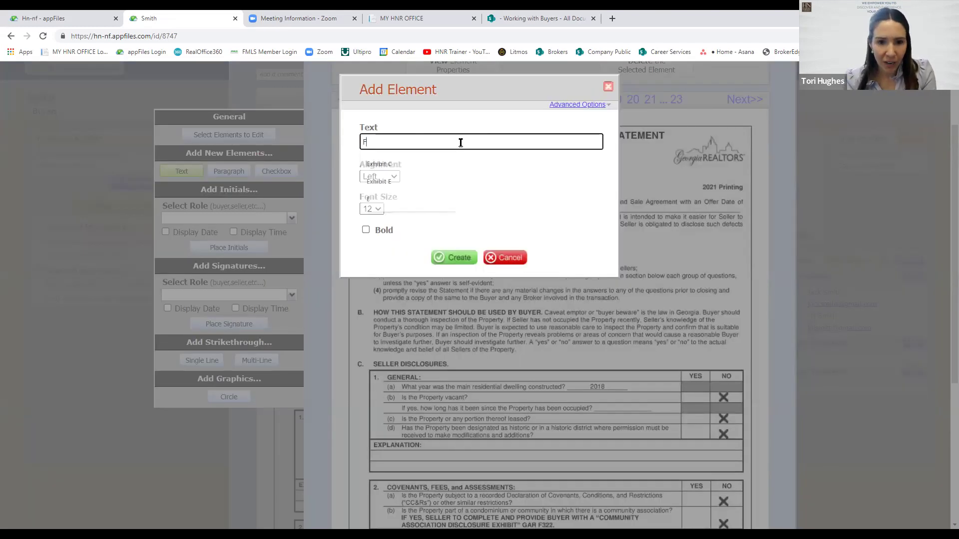
type("ebrt 10, 2022")
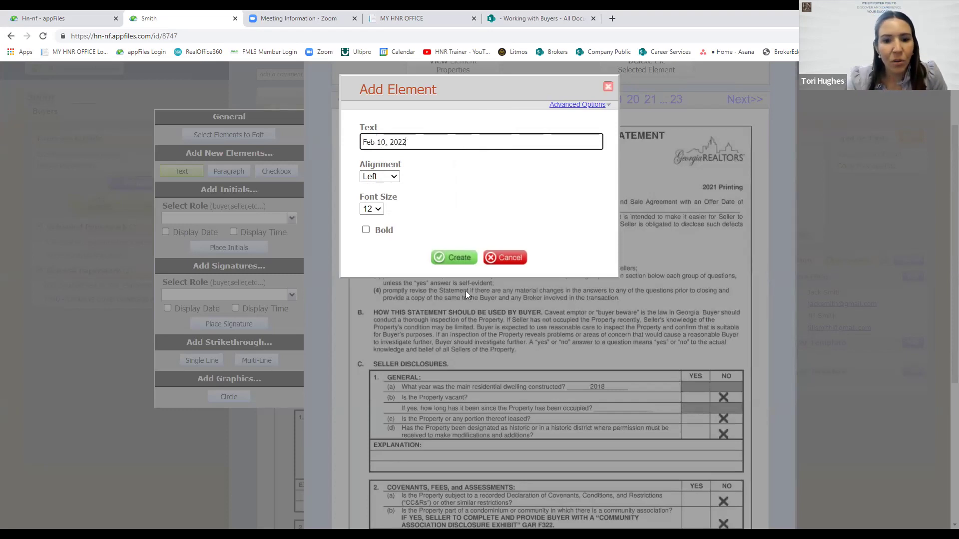
left_click(458, 257)
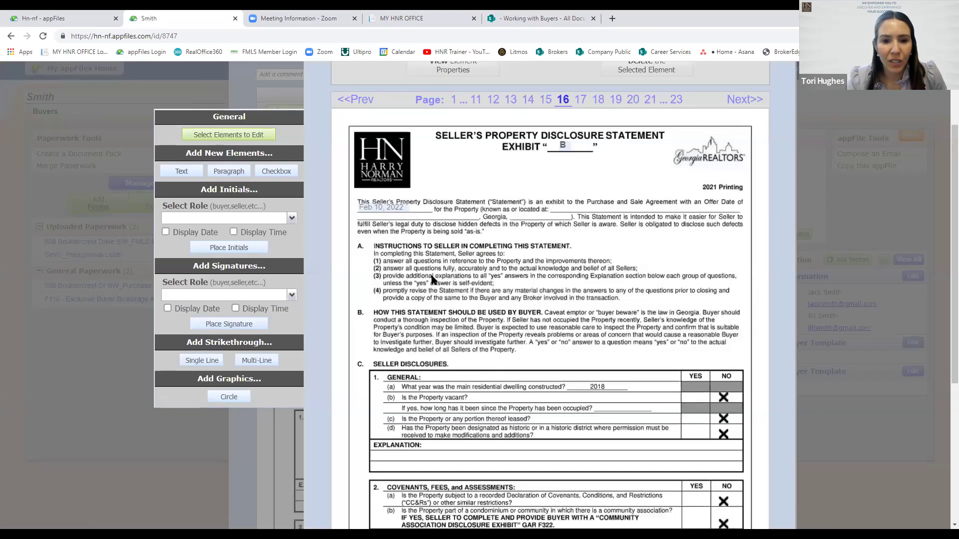
Reposition the Feb 10, 2022 date element so it sits on the Offer Date line.
left_click(406, 210)
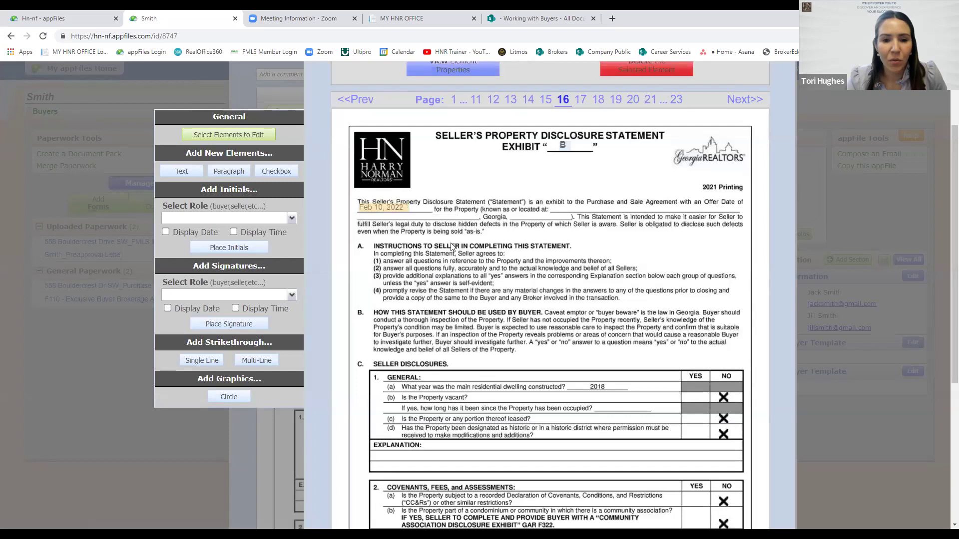
left_click(450, 181)
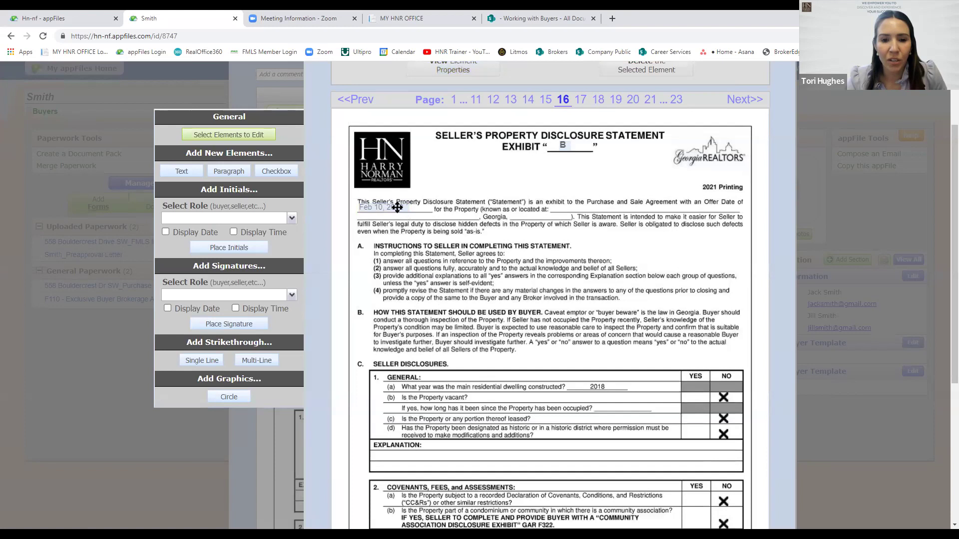
left_click_drag(397, 207, 524, 173)
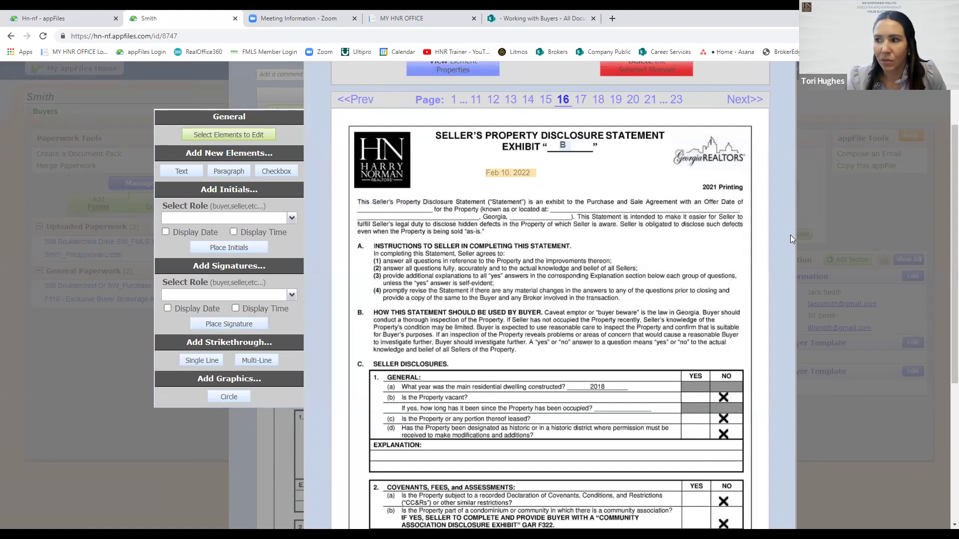
left_click_drag(517, 173, 400, 209)
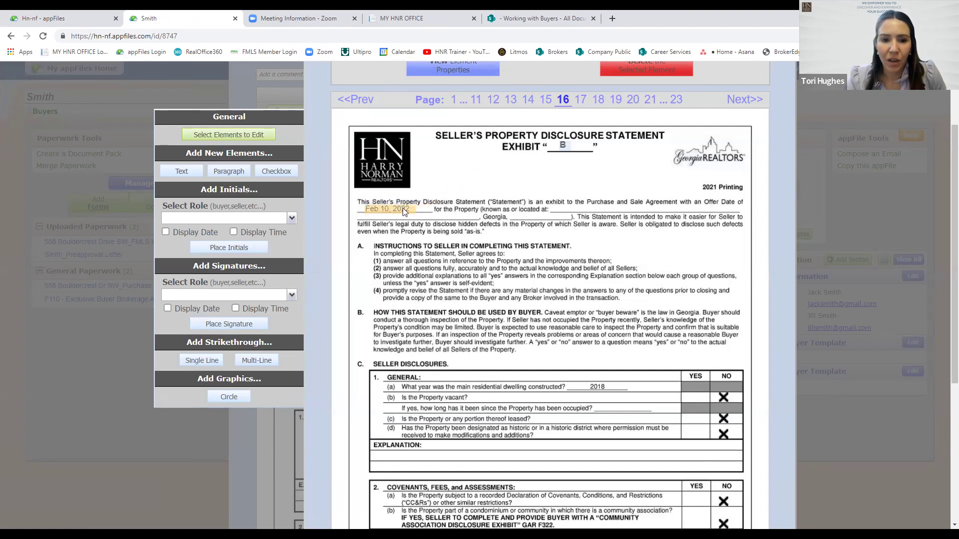
left_click(464, 188)
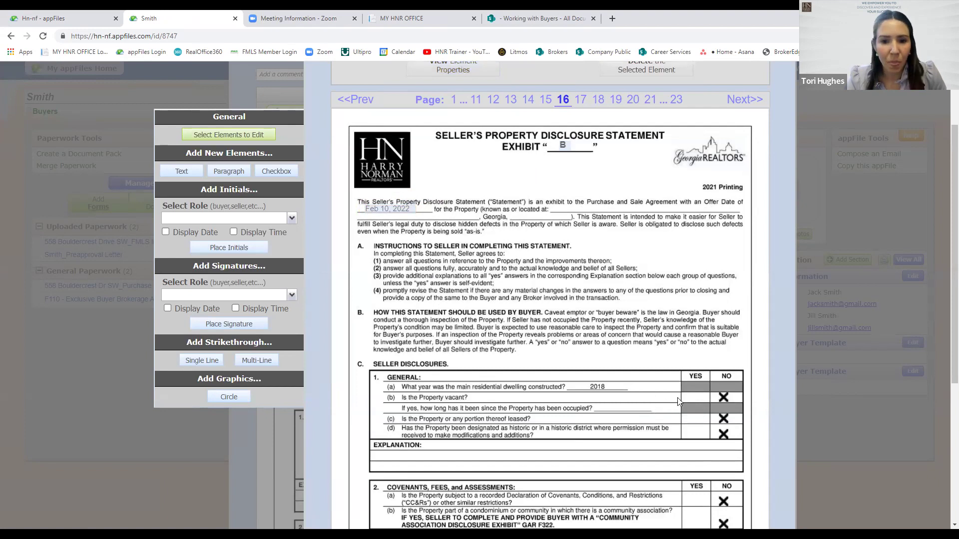
Enter the property's street address as a text element on the 'located at' blank.
left_click(182, 171)
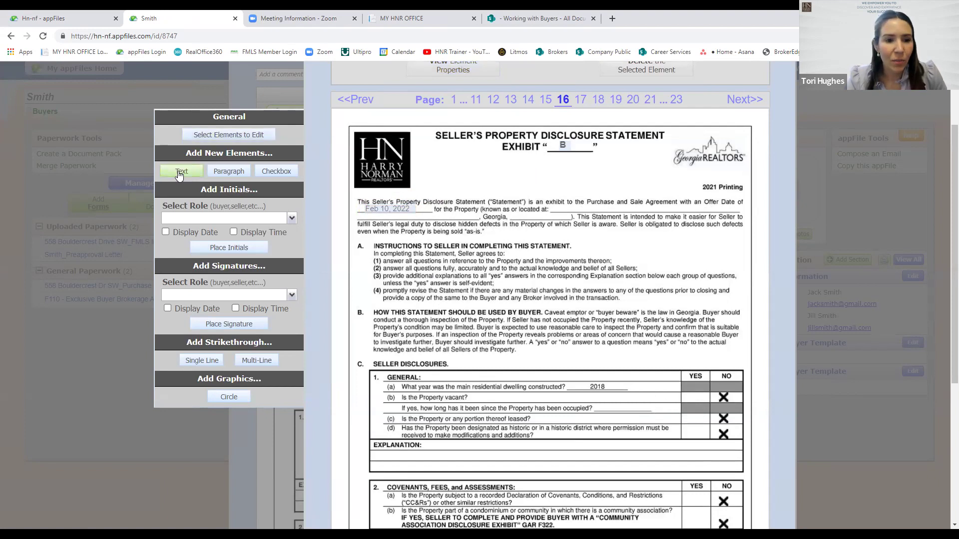
left_click(554, 211)
left_click(488, 142)
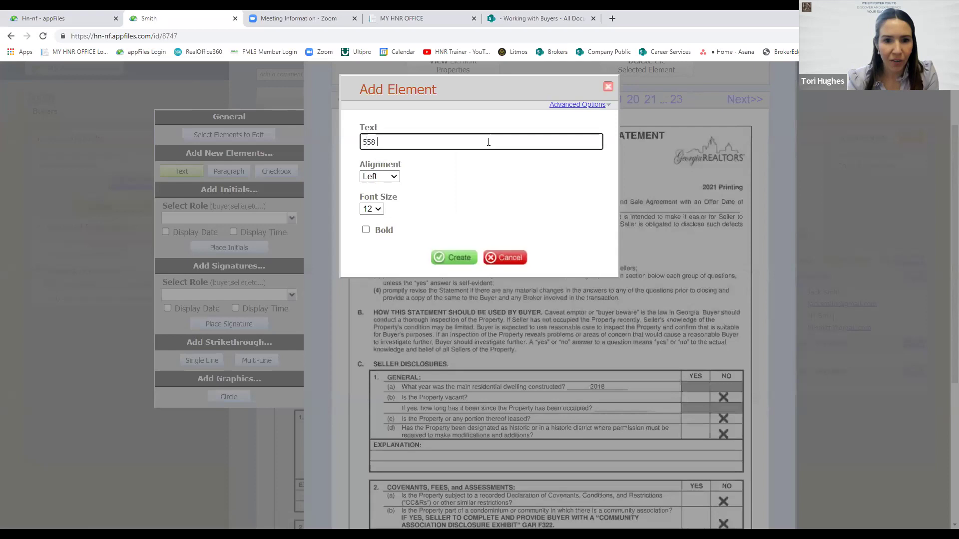
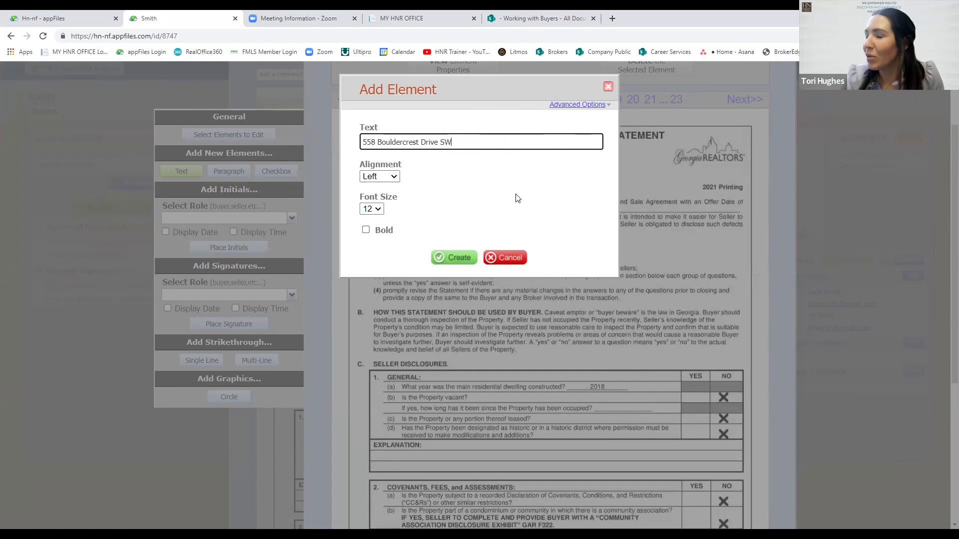
left_click(435, 257)
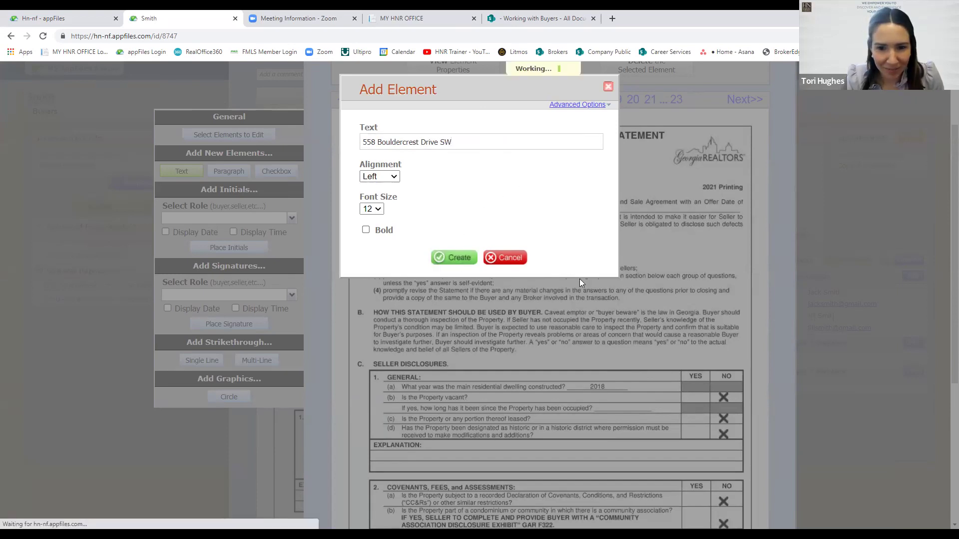
left_click(184, 172)
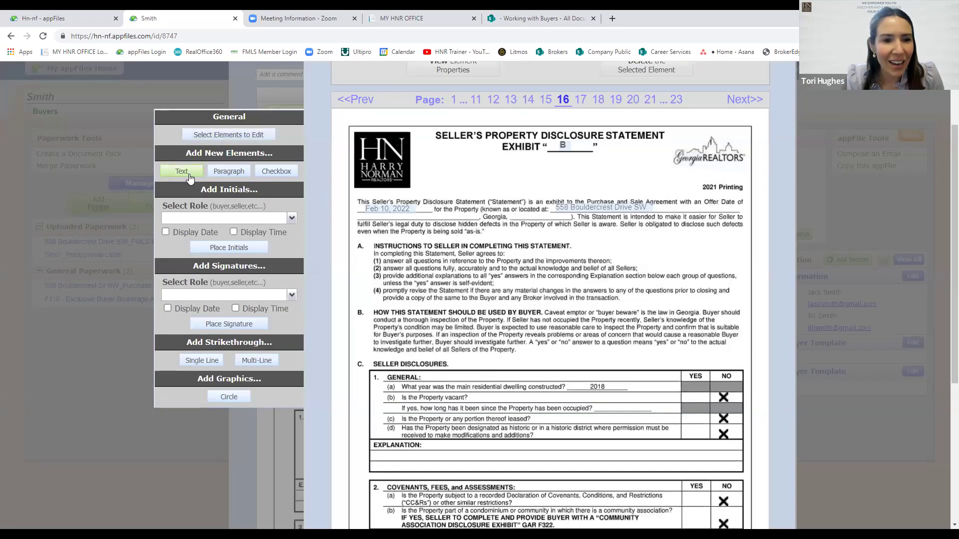
Add the property's city name as a text element on the city blank.
left_click(491, 206)
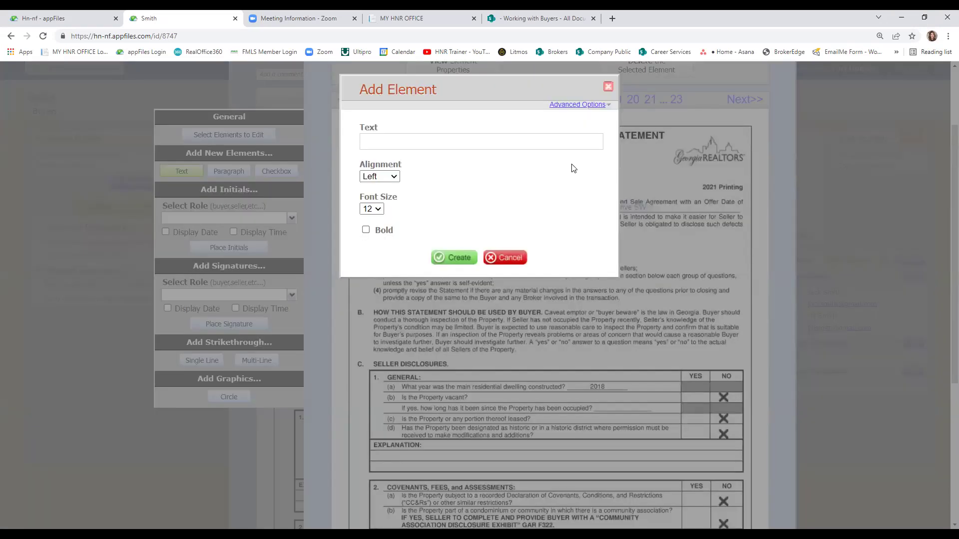
left_click(553, 137)
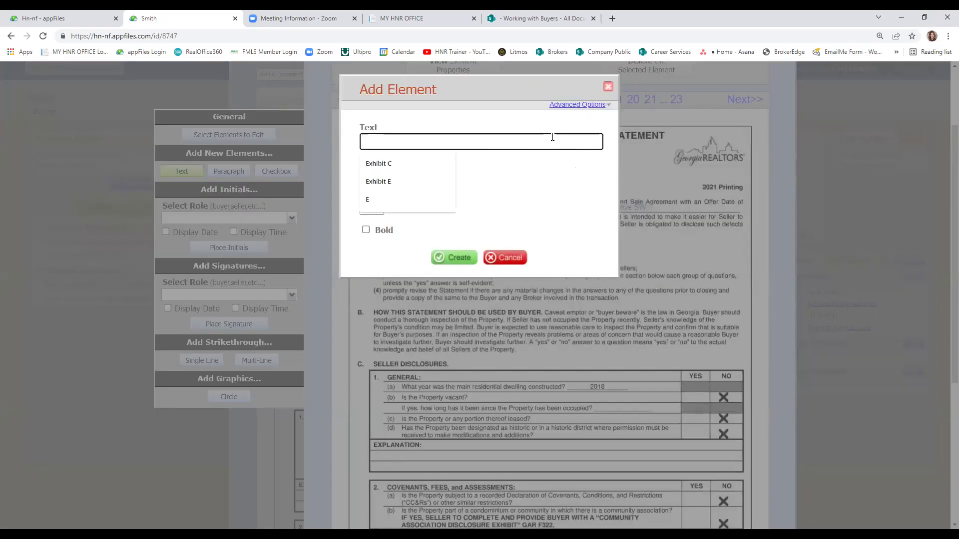
type("Marietta")
left_click(444, 257)
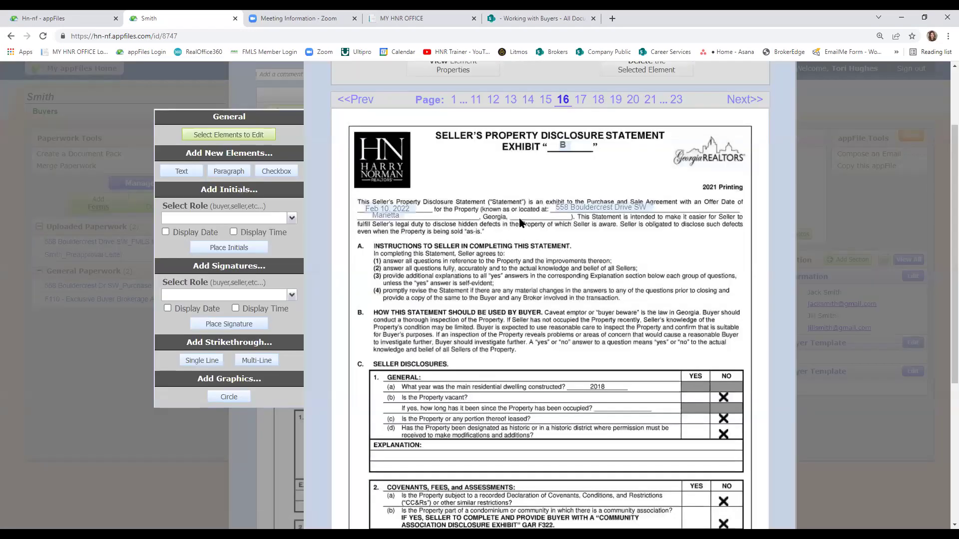
Add the property's ZIP code as a text element after 'Georgia,'.
left_click(181, 172)
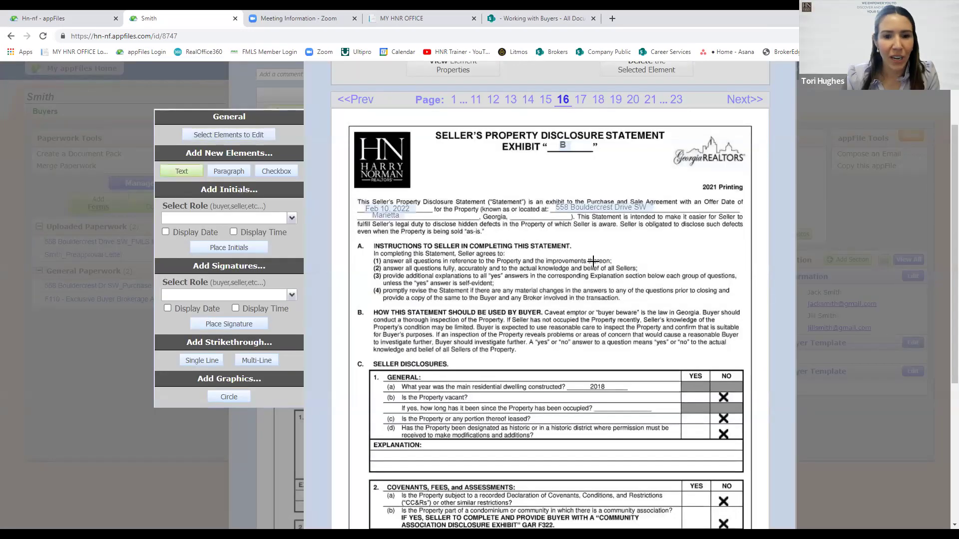
left_click(559, 220)
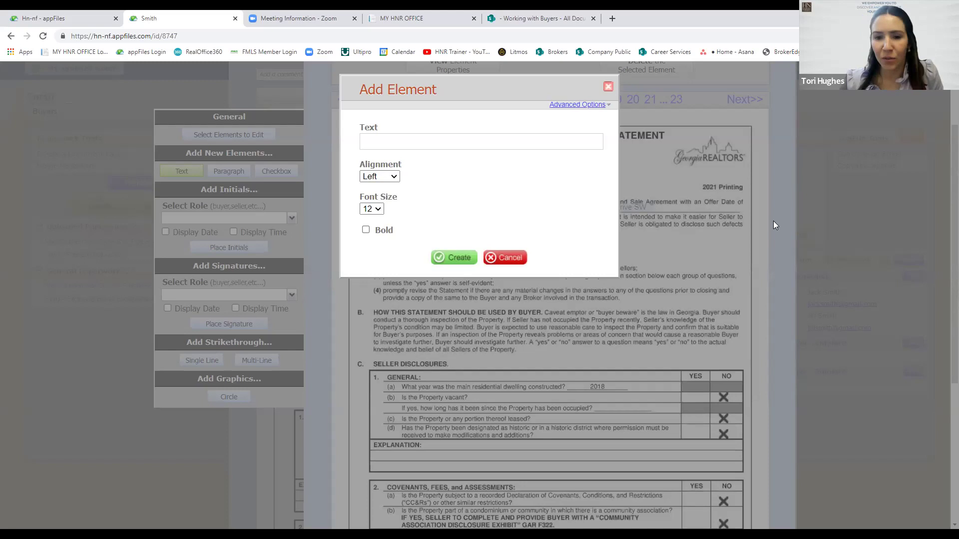
left_click(486, 142)
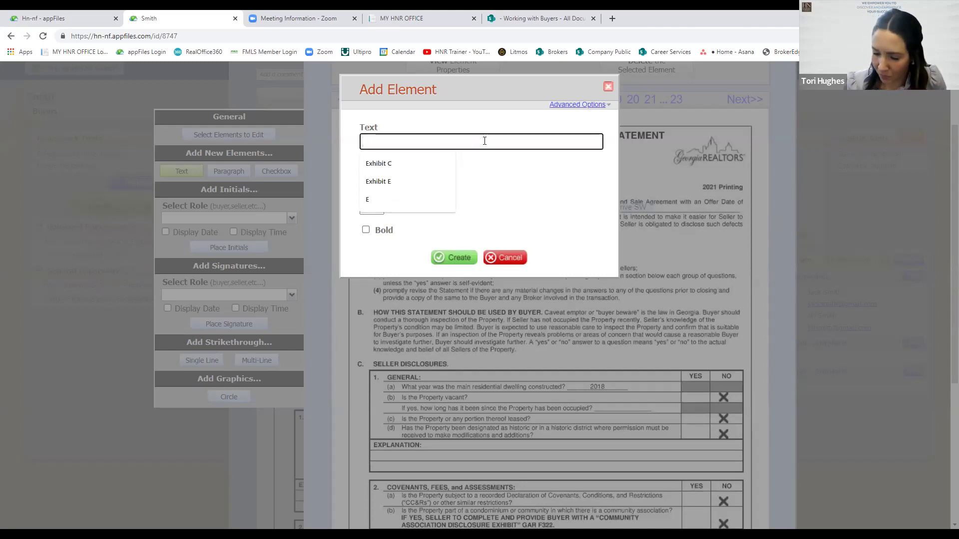
type("30064")
left_click(454, 257)
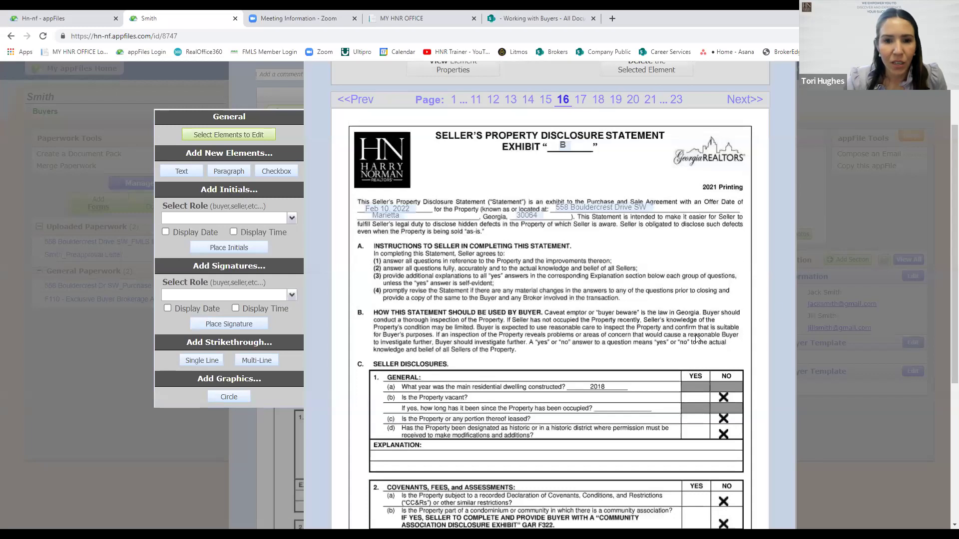
Move through pages 19 and 21 to page 22, the Receipt and Acknowledgement by Buyer page.
scroll(674, 342, "down", 4)
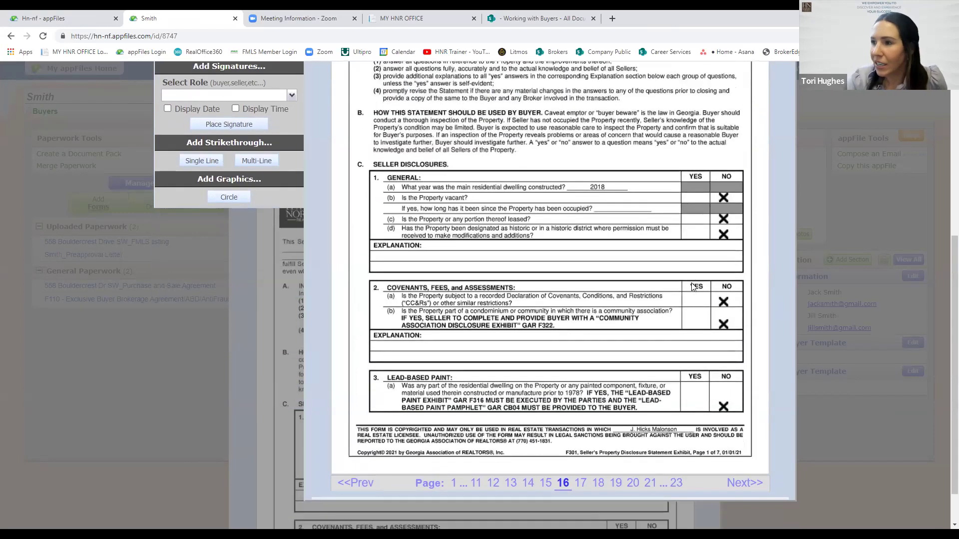
scroll(692, 280, "up", 3)
scroll(698, 275, "up", 2)
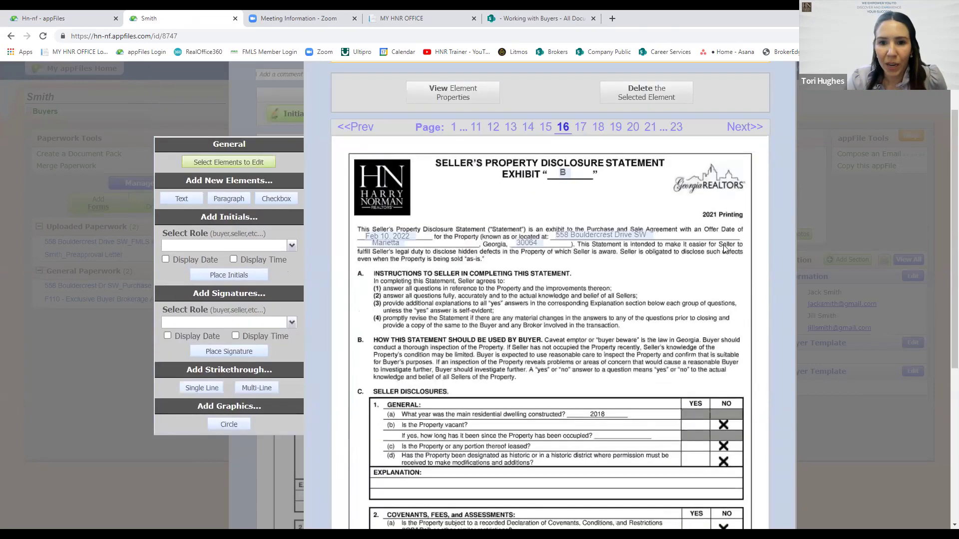
left_click(616, 150)
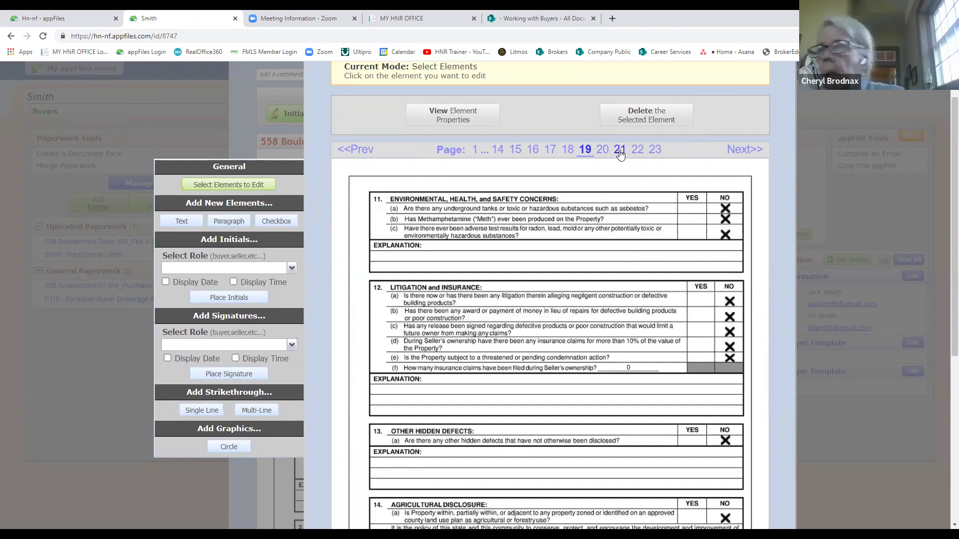
left_click(620, 150)
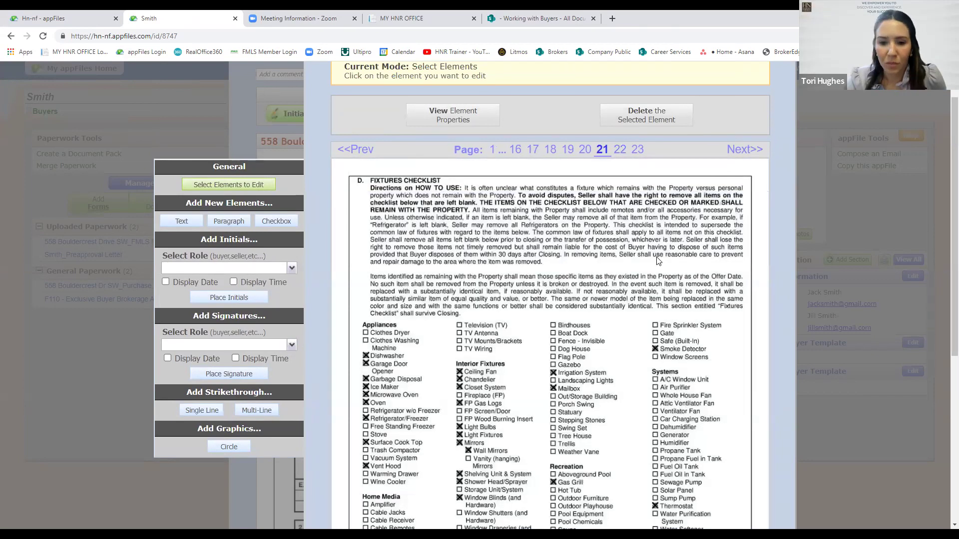
scroll(624, 451, "down", 6)
left_click(619, 434)
scroll(535, 218, "up", 4)
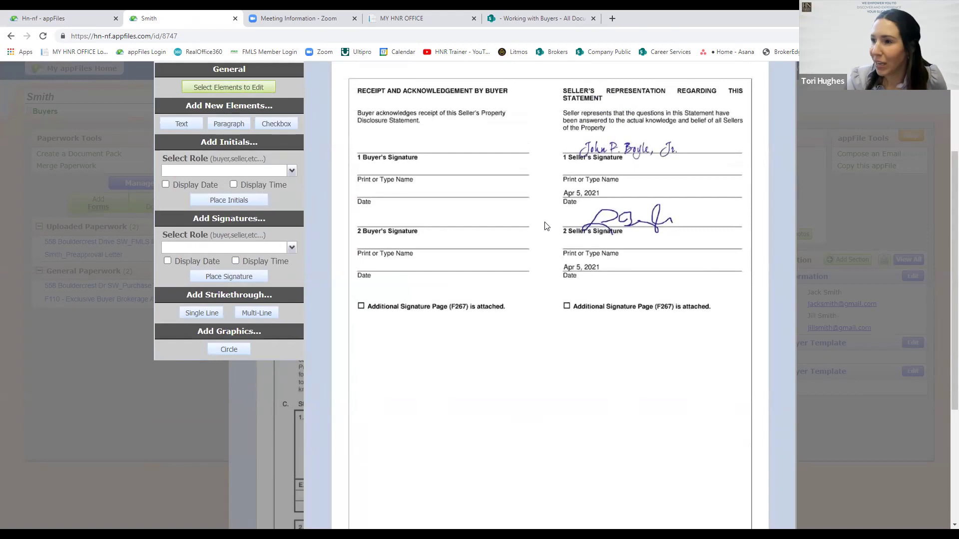
scroll(546, 226, "up", 1)
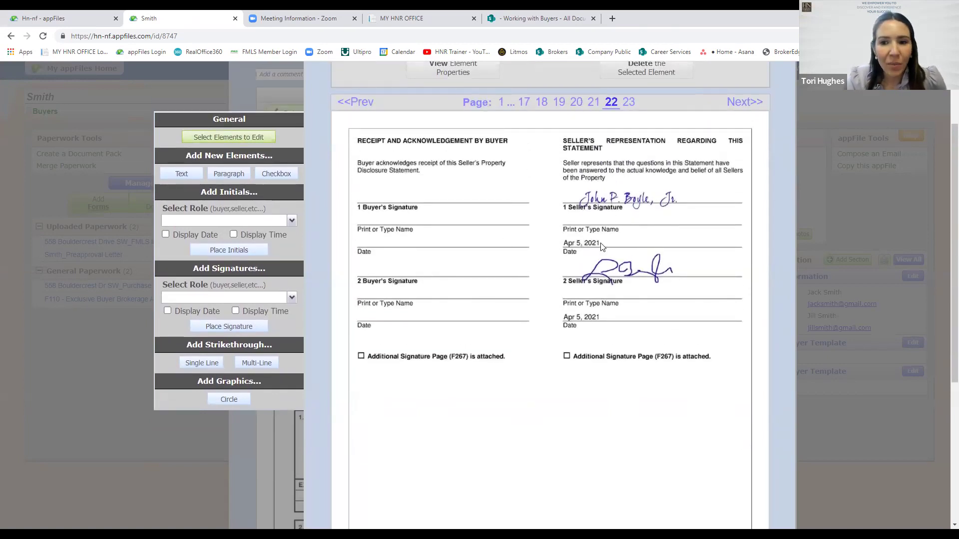
scroll(602, 246, "up", 2)
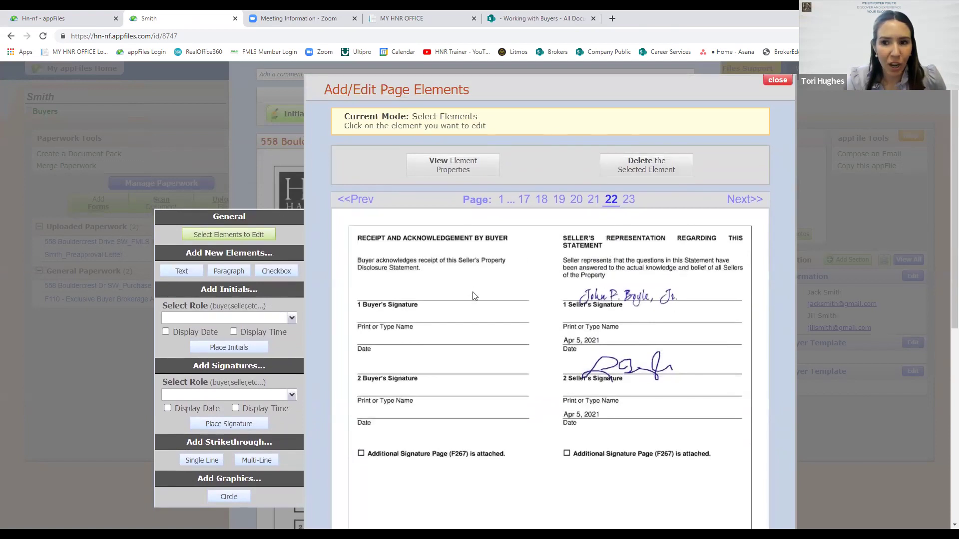
Close the page element editor and reopen it with Edit for page 22.
left_click(777, 80)
scroll(594, 296, "up", 1)
scroll(624, 287, "down", 2)
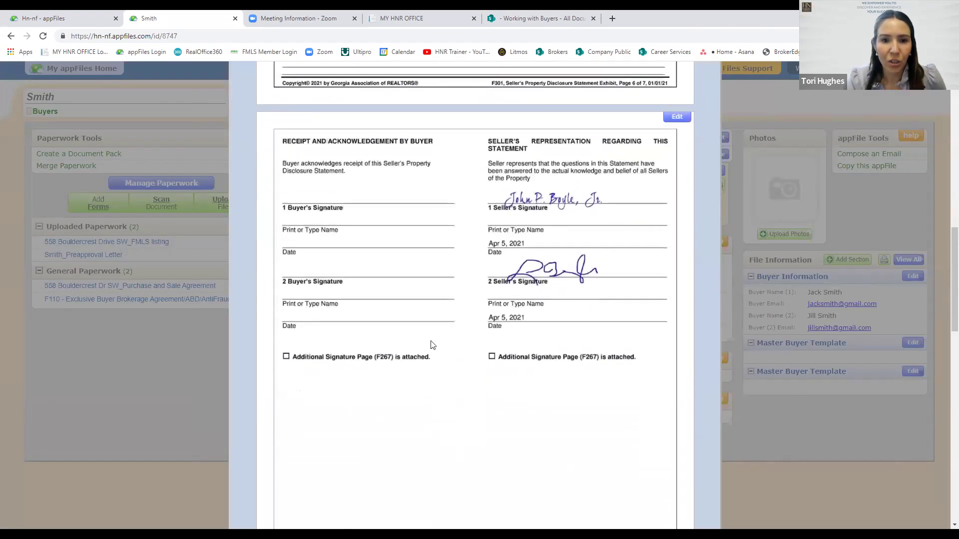
left_click(678, 118)
scroll(579, 267, "down", 2)
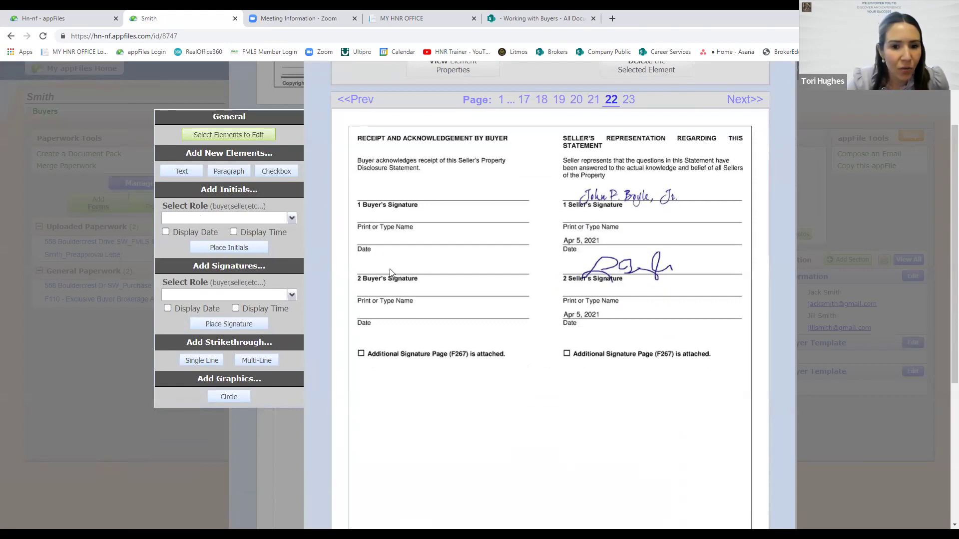
Enter the first buyer's name on the first Print or Type Name line.
left_click(183, 172)
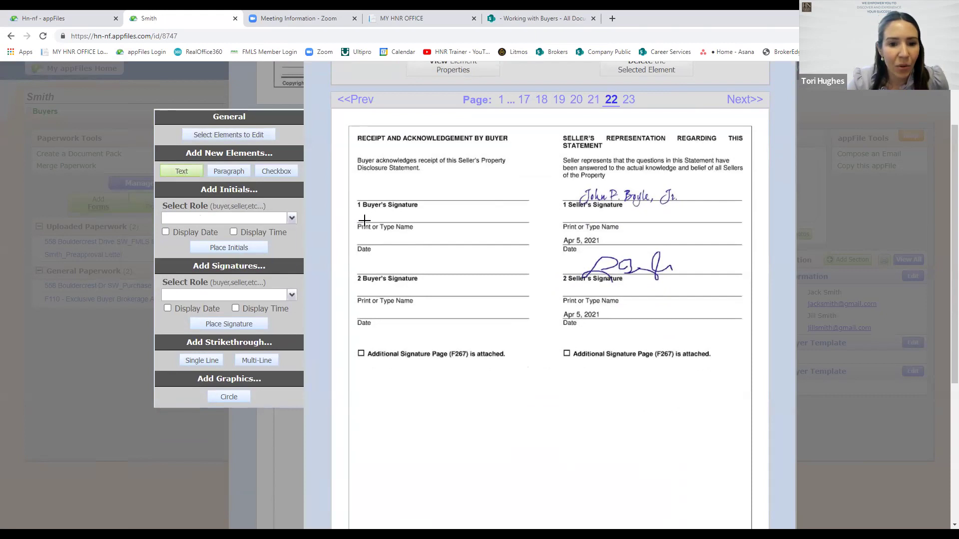
left_click(364, 221)
left_click(405, 143)
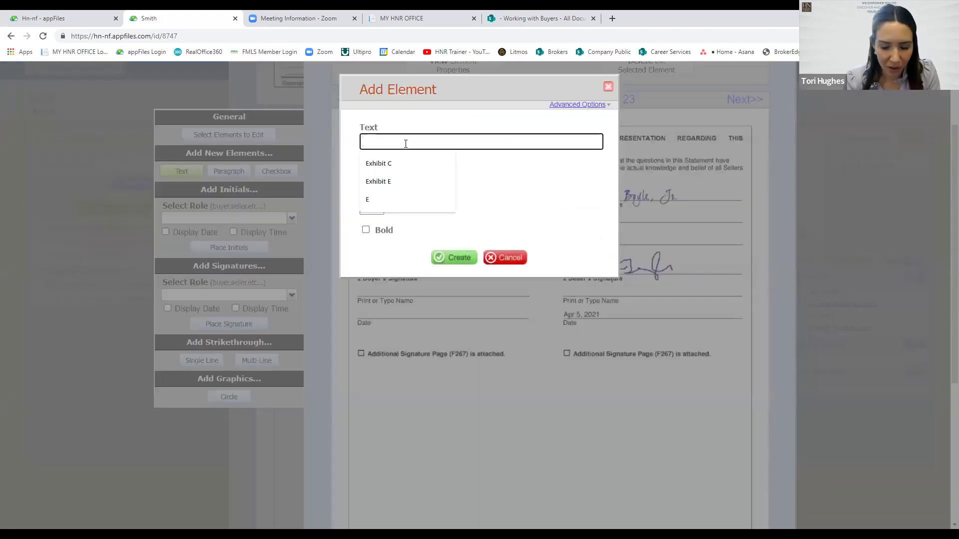
type("Jack Smith")
left_click(463, 259)
Enter the second buyer's name on the second Print or Type Name line.
left_click(195, 173)
left_click(364, 295)
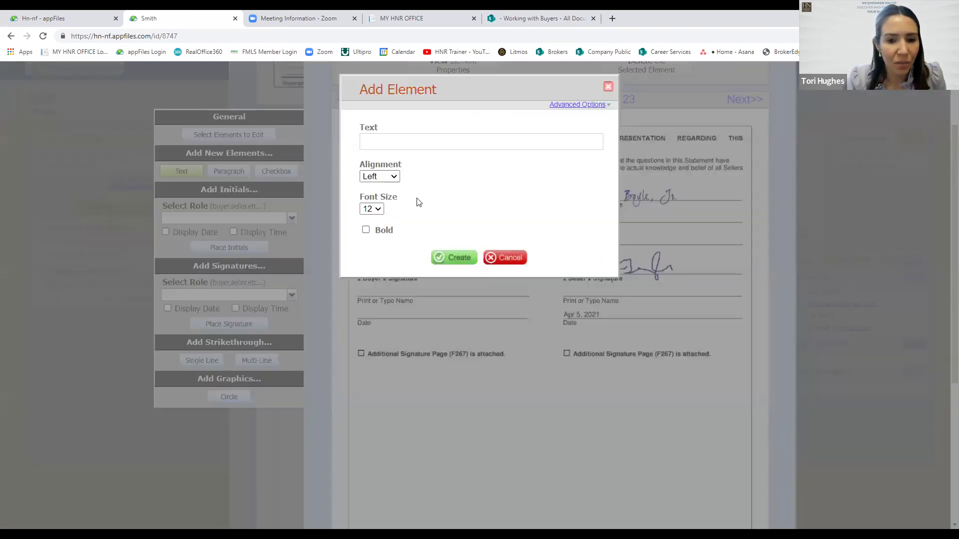
left_click(416, 140)
type("Jill Smith")
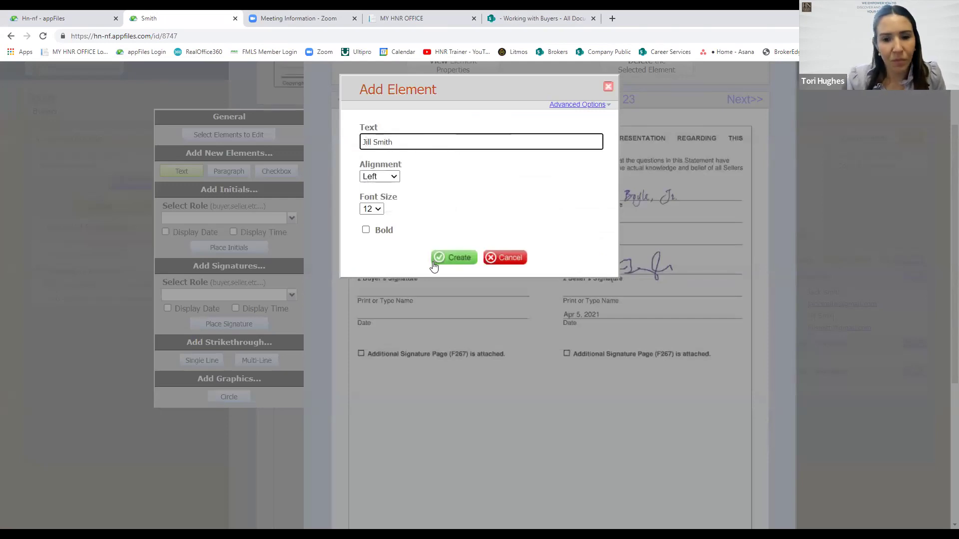
left_click(437, 257)
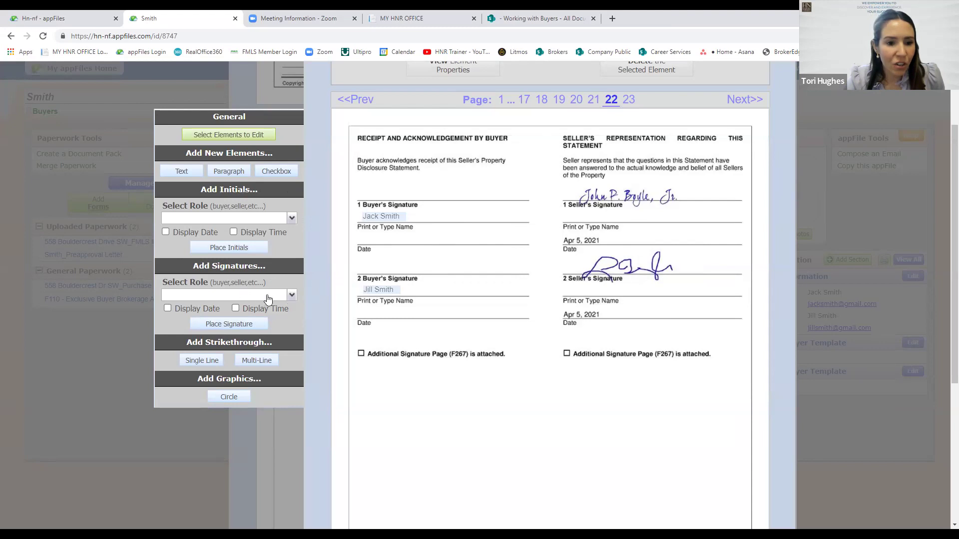
Place a dated Buyer Signature field on the first buyer's line, moving the date onto its Date line.
left_click(280, 298)
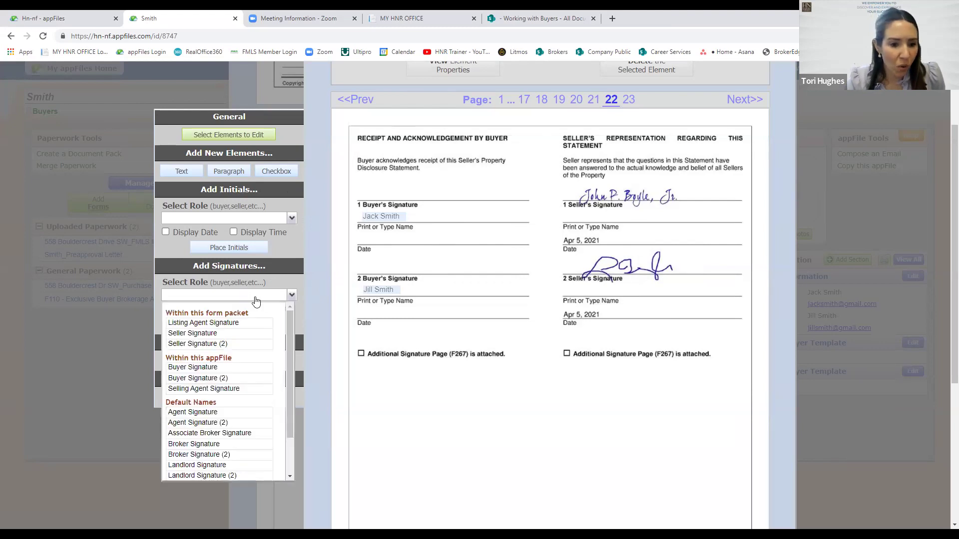
left_click(239, 368)
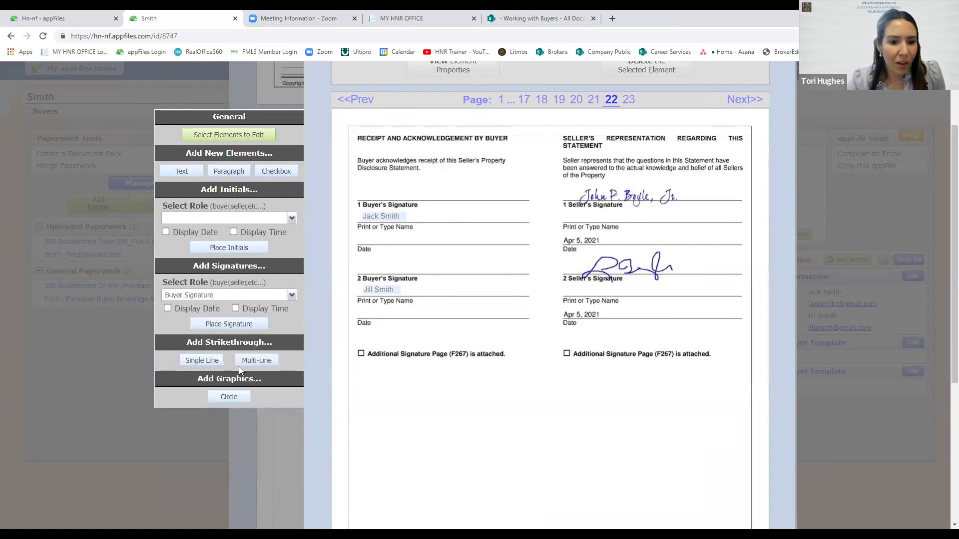
left_click(167, 308)
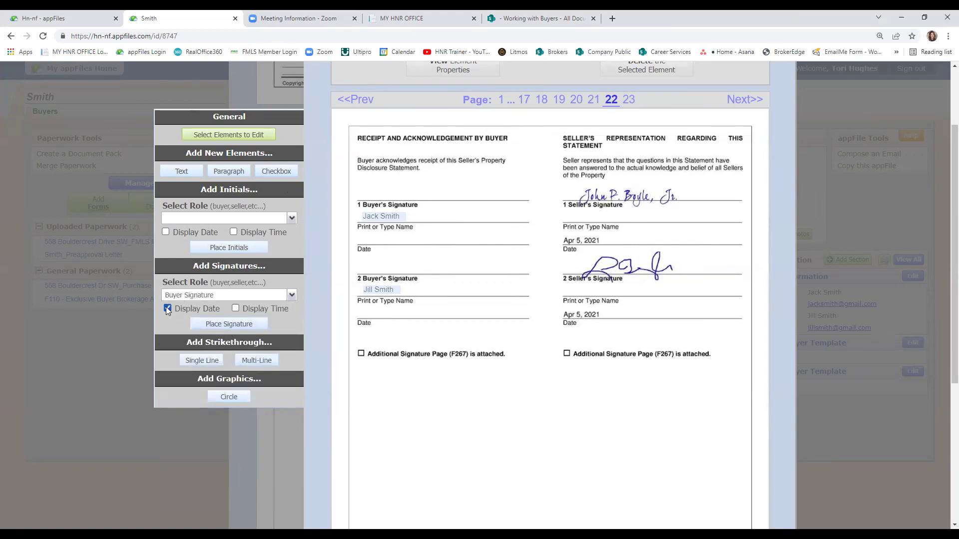
left_click(238, 324)
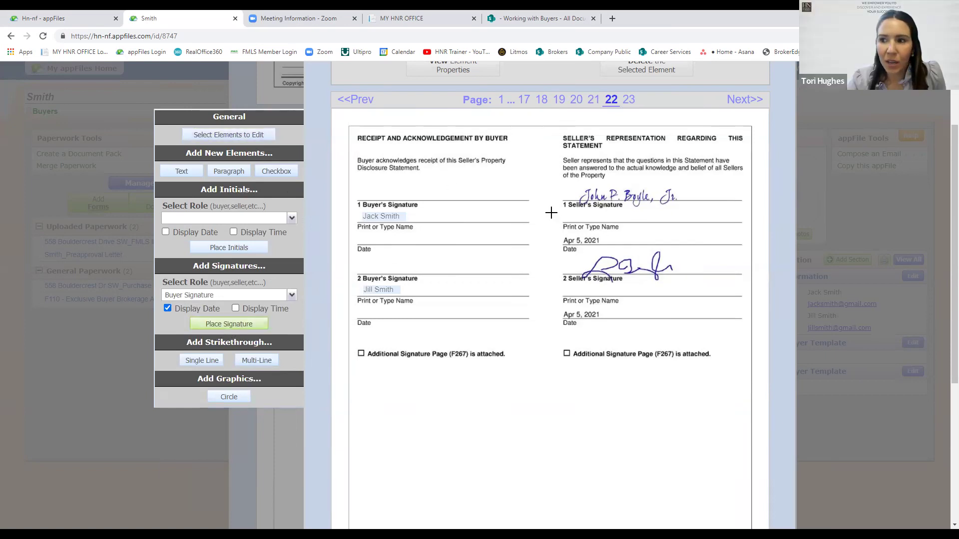
left_click(368, 197)
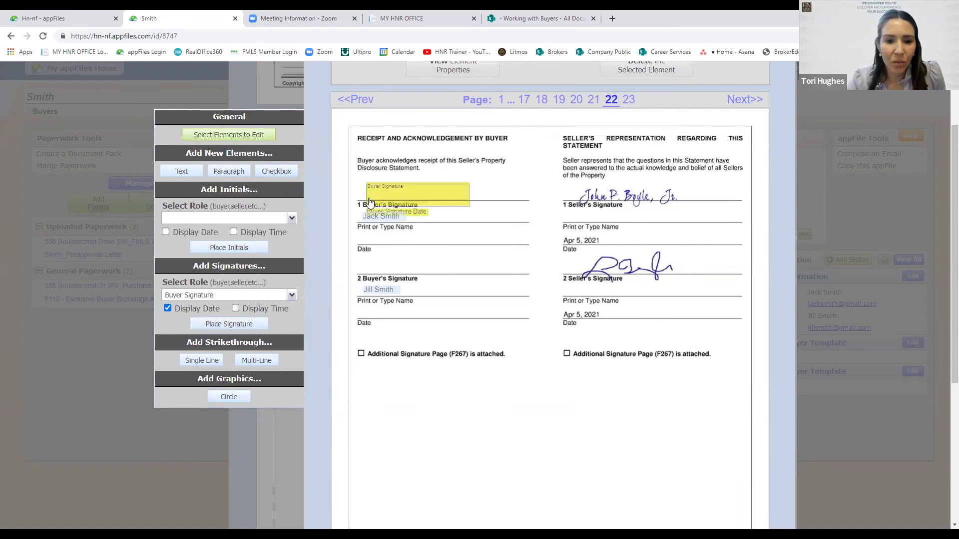
left_click(422, 212)
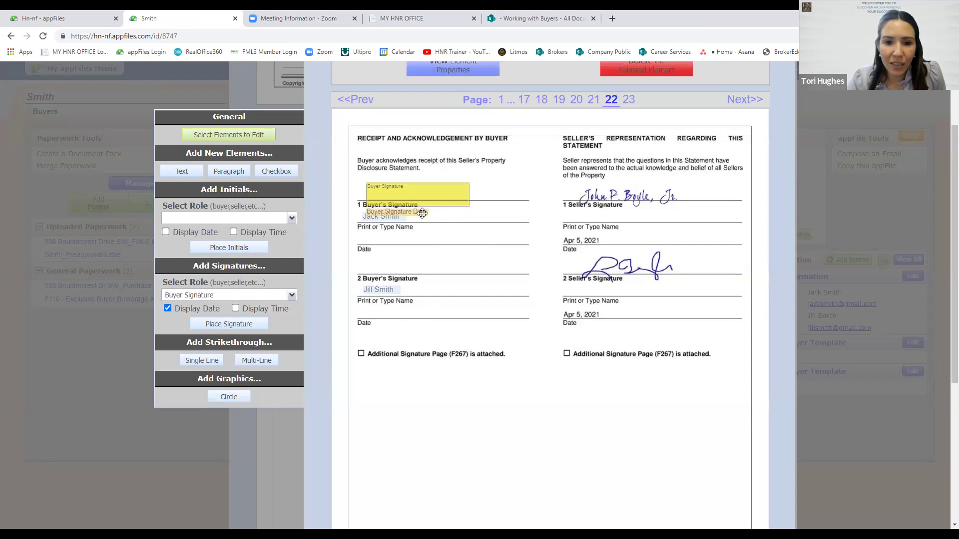
left_click_drag(421, 211, 419, 239)
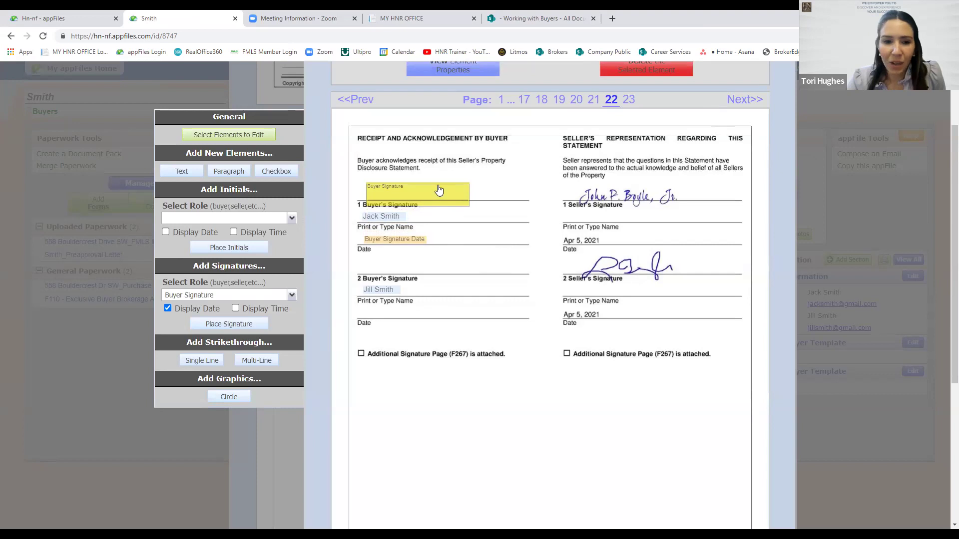
mouse_move(424, 189)
left_mouse_down()
mouse_move(515, 188)
mouse_move(419, 188)
left_mouse_up()
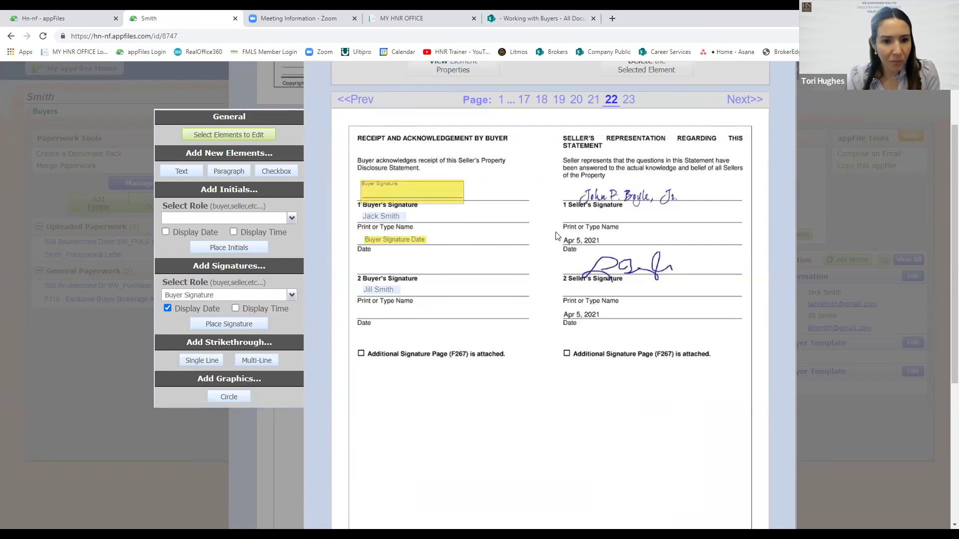
Place a dated Buyer Signature (2) field for the second buyer, date on its Date line, and close the editor.
left_click(292, 296)
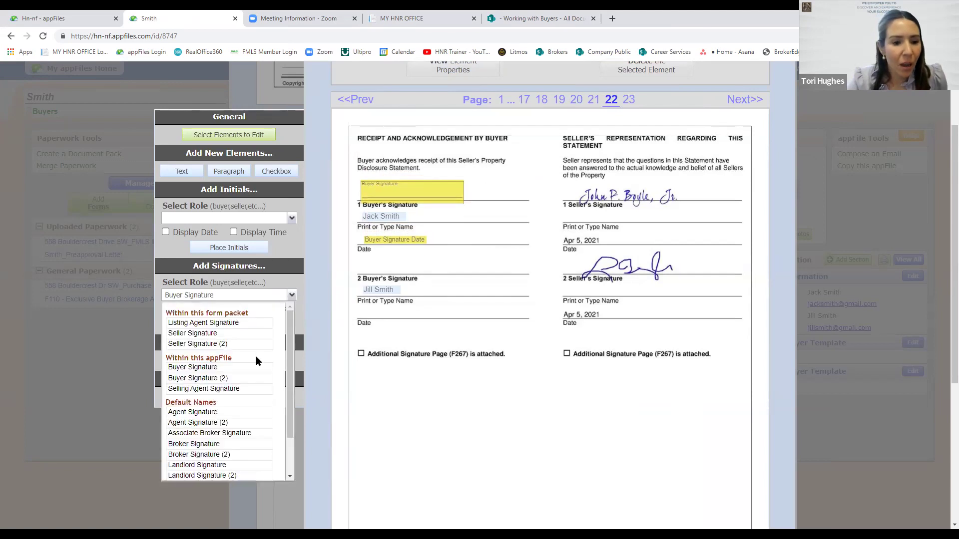
left_click(247, 378)
left_click(223, 329)
left_click(371, 271)
left_click_drag(421, 287, 424, 313)
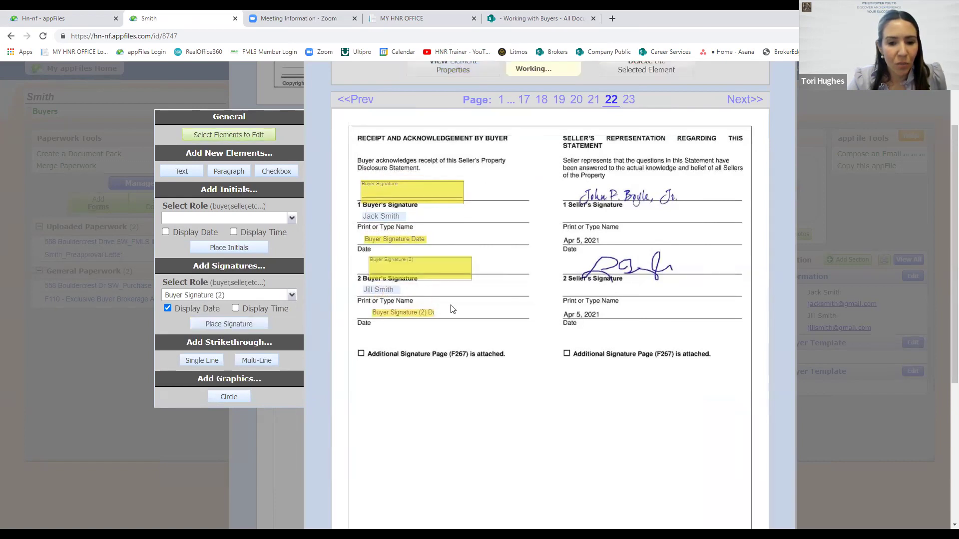
scroll(695, 159, "up", 2)
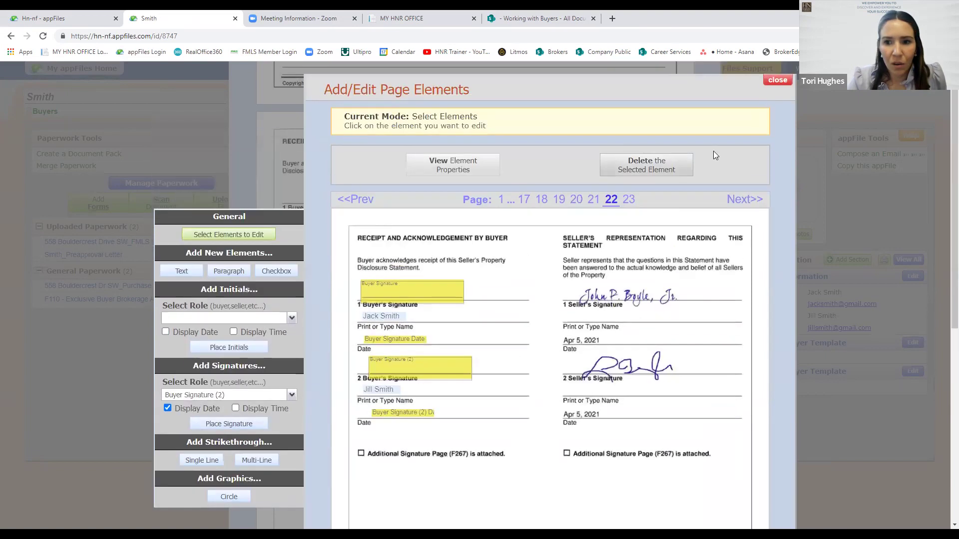
left_click(778, 81)
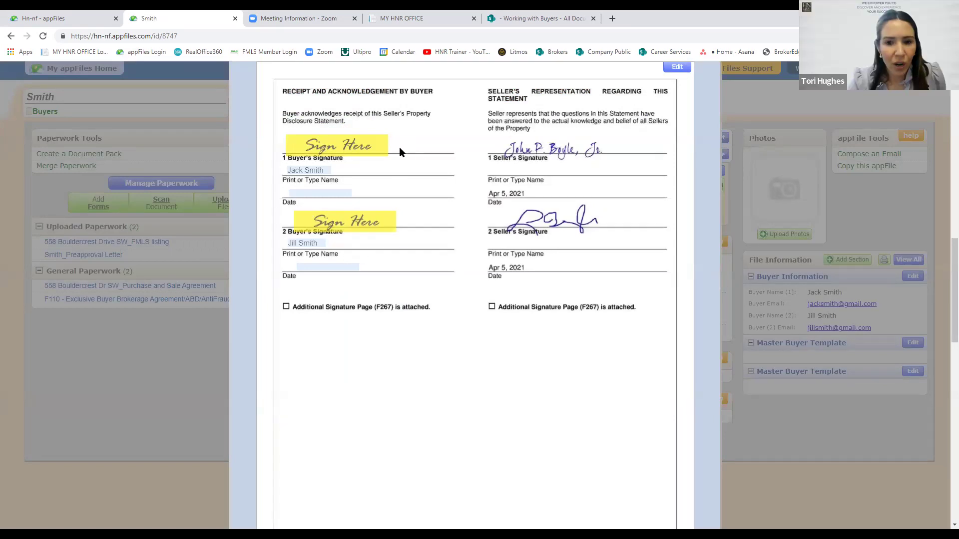
scroll(599, 251, "down", 7)
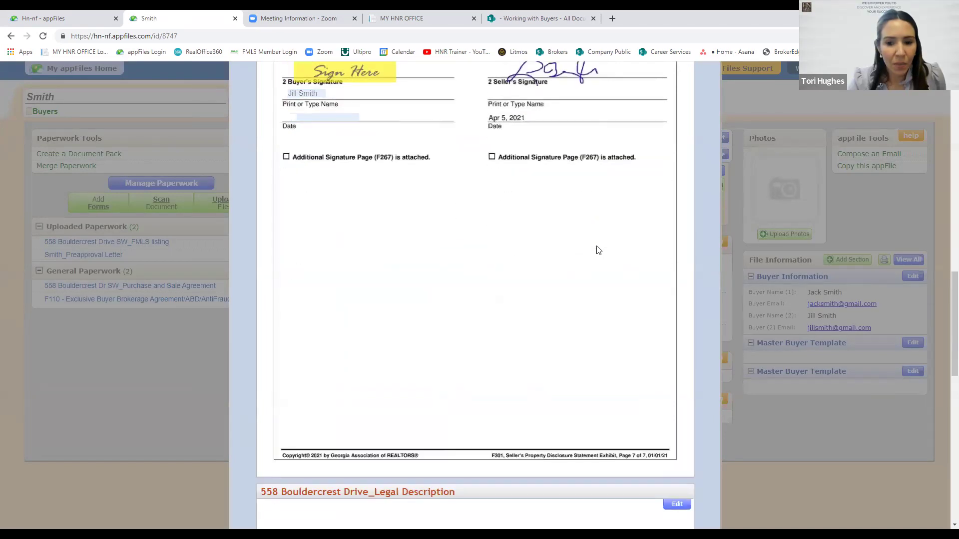
scroll(596, 244, "down", 1)
scroll(595, 243, "down", 2)
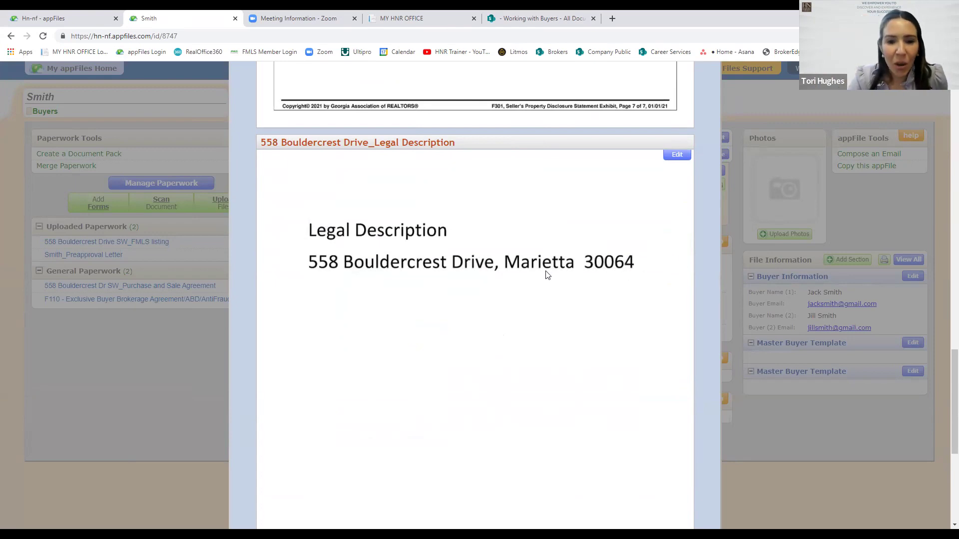
scroll(550, 274, "down", 1)
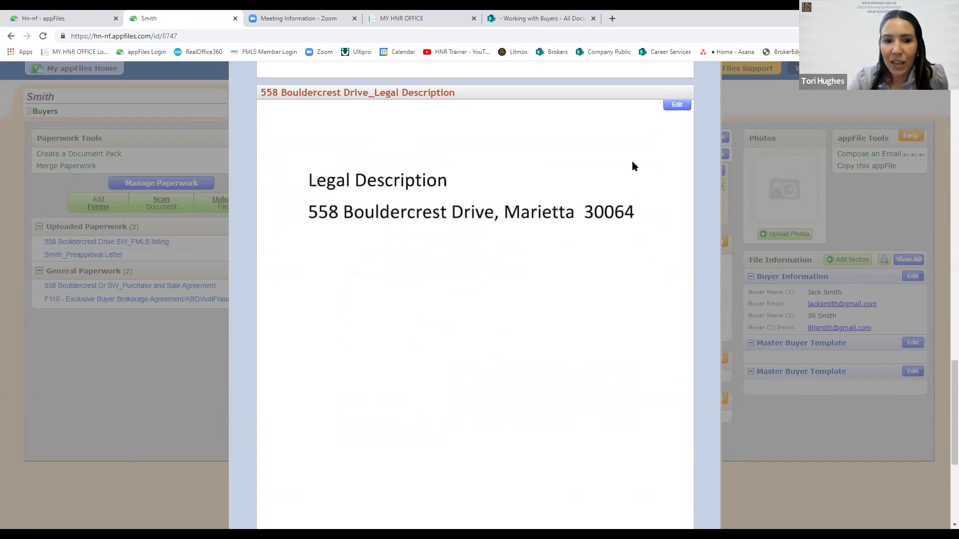
Add a bold, size 17 'Exhibit C' text label above the Legal Description on page 23.
left_click(678, 106)
left_click(185, 274)
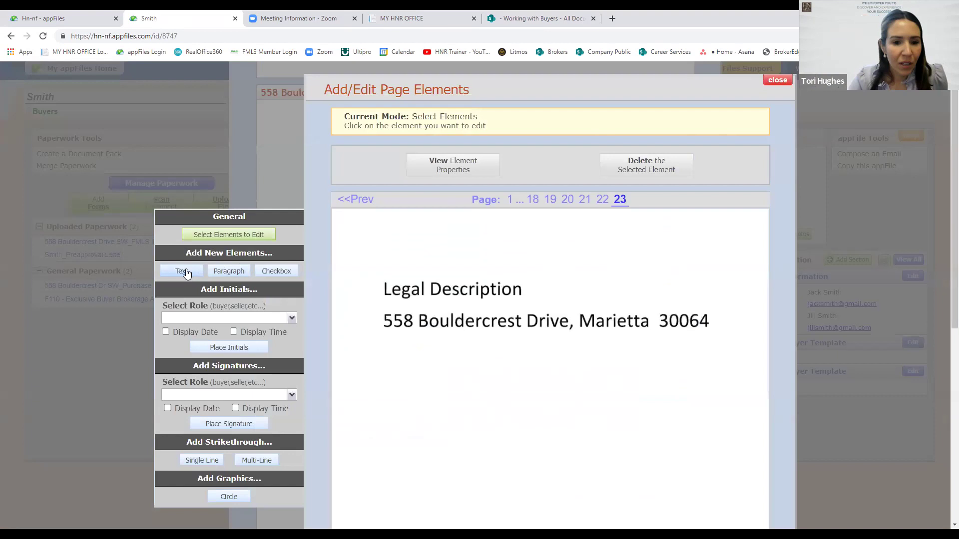
left_click(383, 240)
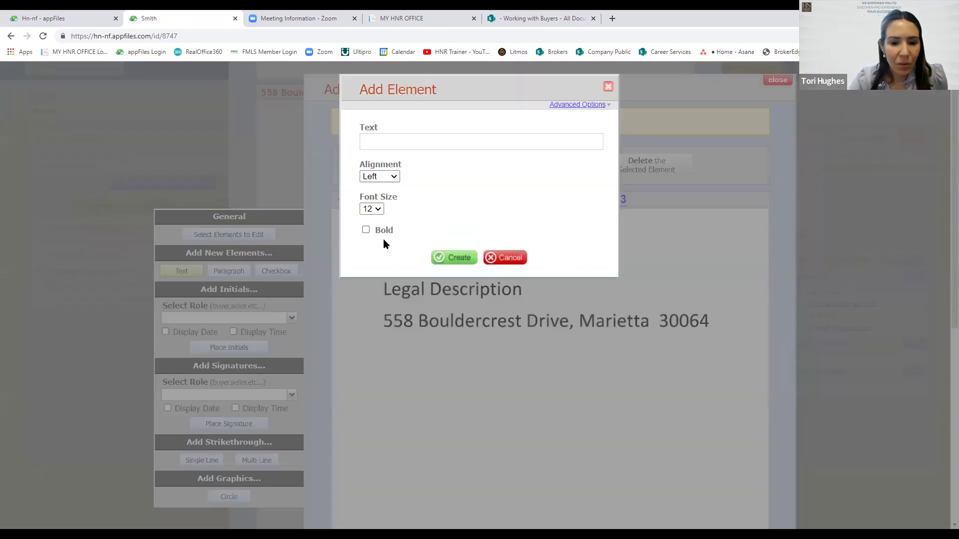
left_click(392, 141)
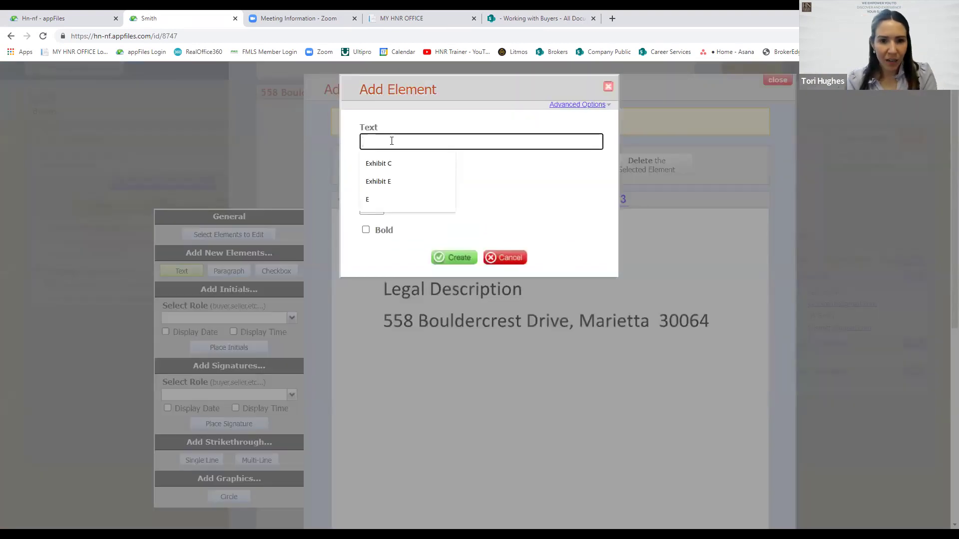
left_click(378, 163)
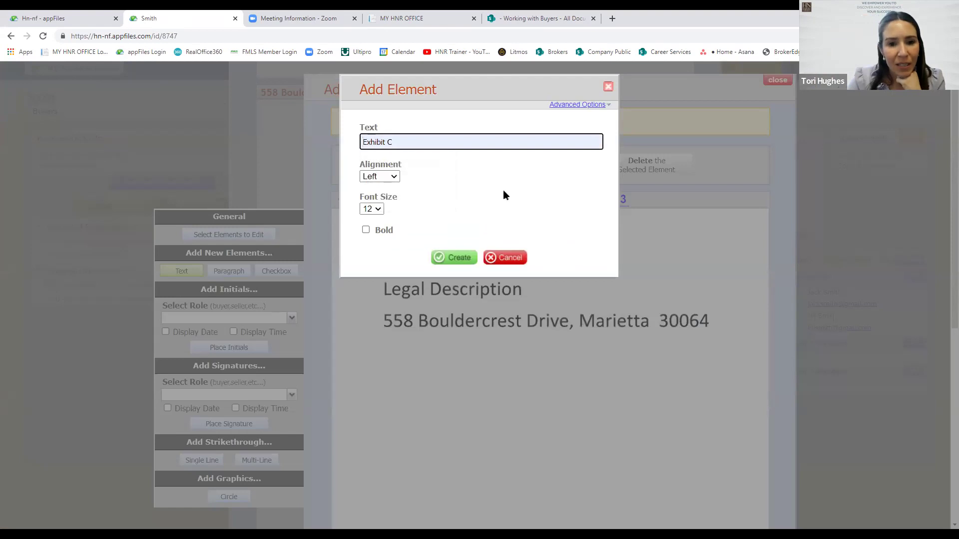
left_click(380, 209)
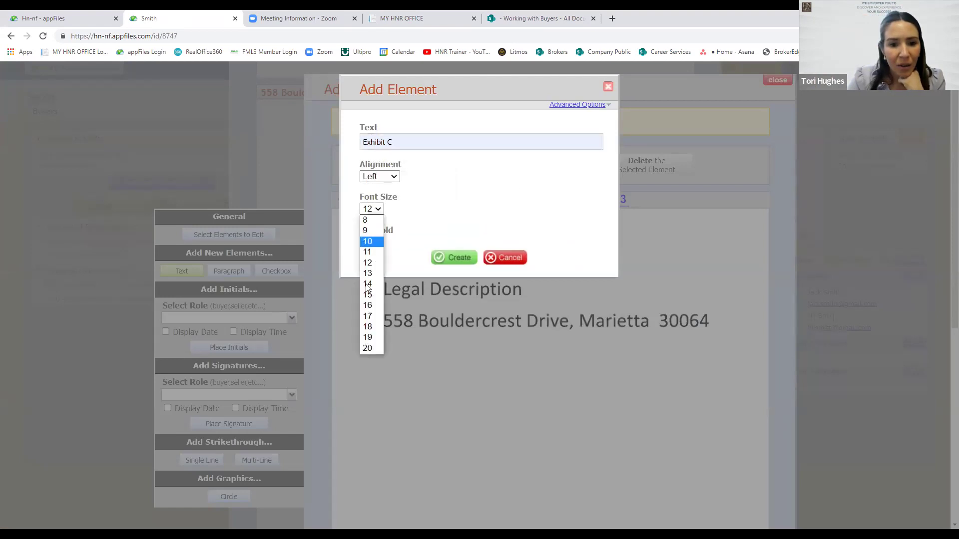
left_click(377, 317)
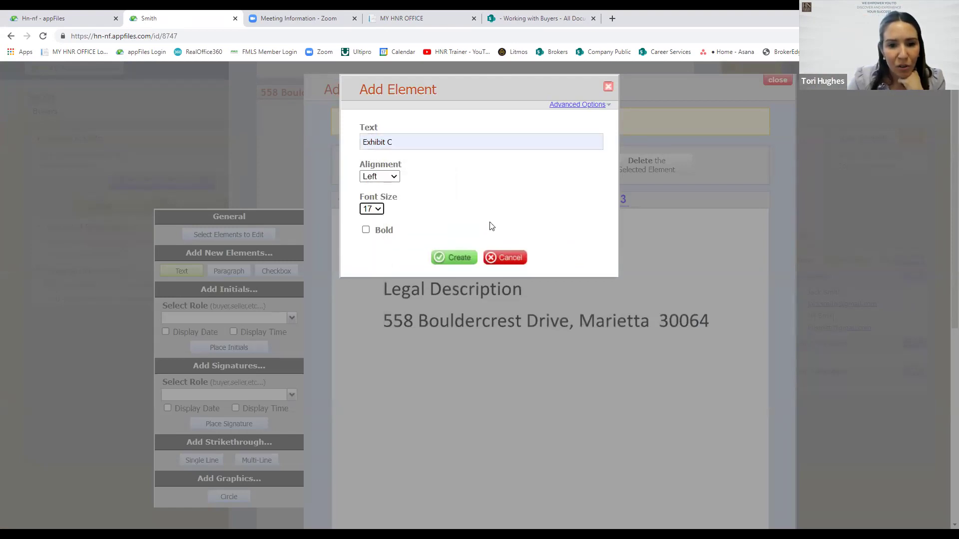
left_click(365, 229)
left_click(451, 257)
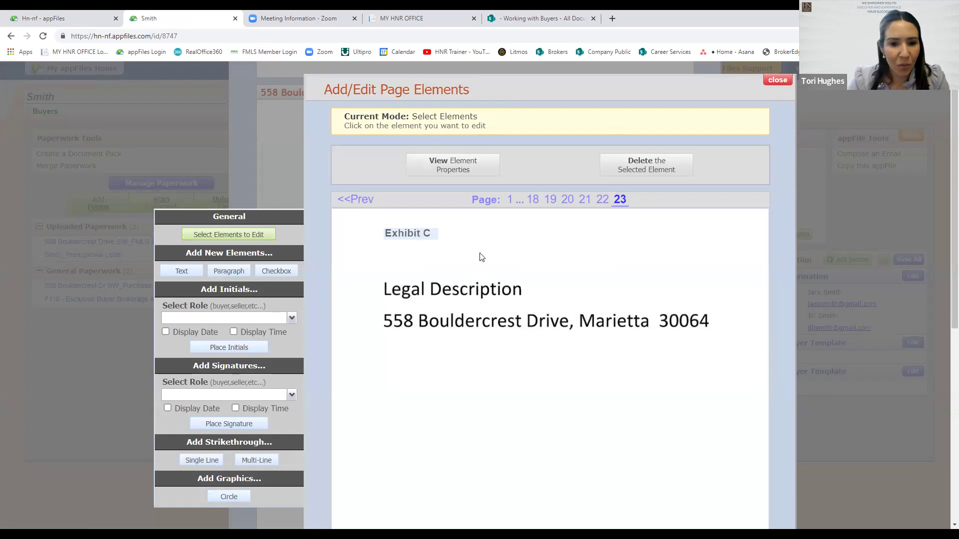
scroll(481, 257, "down", 4)
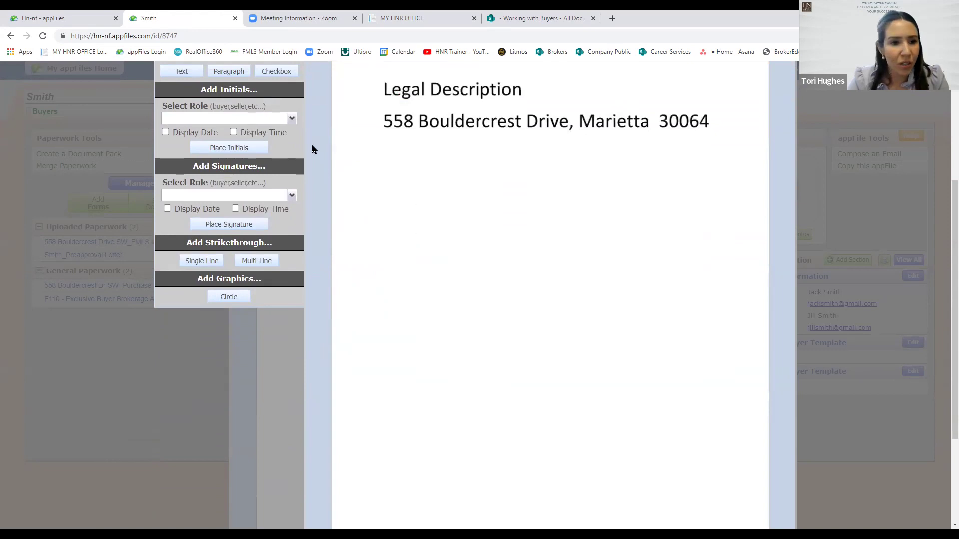
Place a dated Buyer Initials box near the bottom of page 23.
left_click(292, 120)
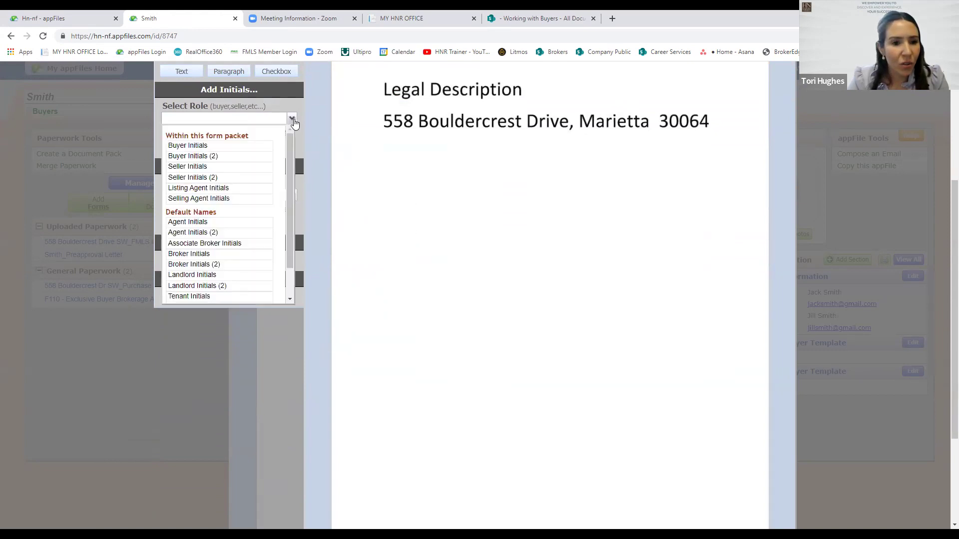
left_click(195, 146)
left_click(166, 133)
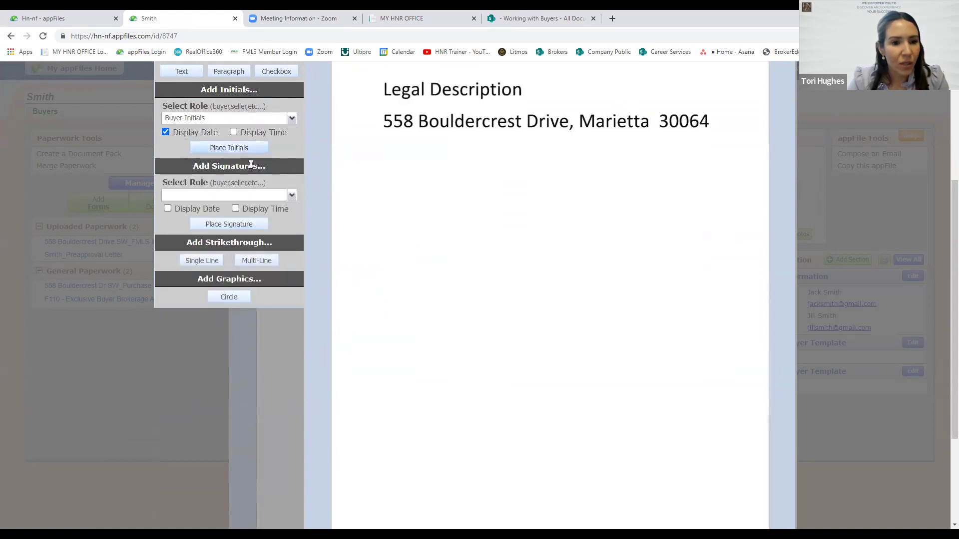
left_click(243, 149)
left_click(391, 456)
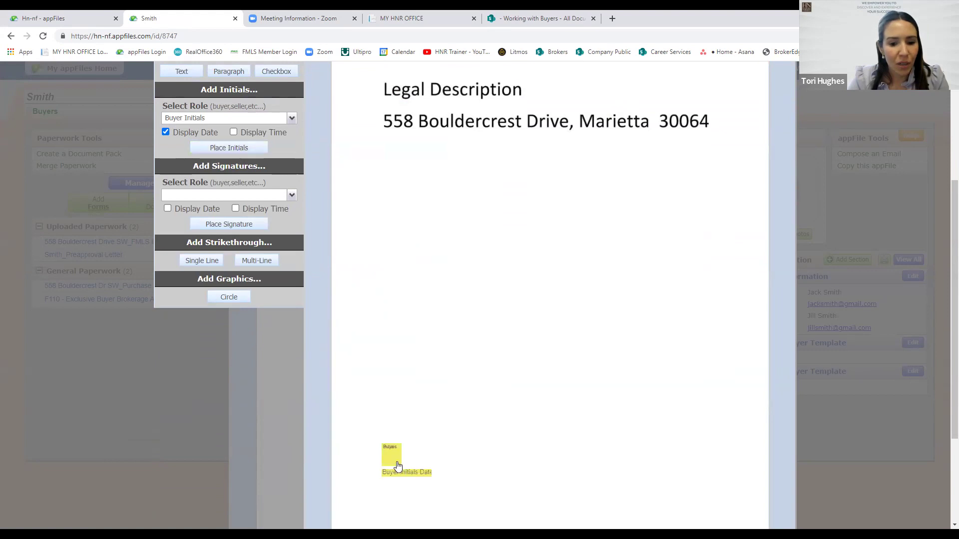
Add a Buyer Initials (2) box beside the first, then close the page-element editor.
left_click(292, 118)
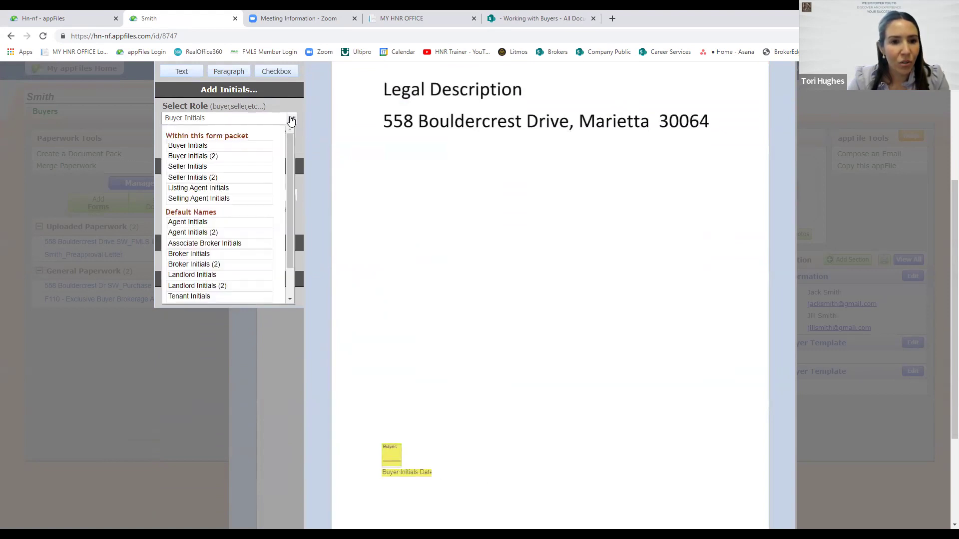
left_click(227, 156)
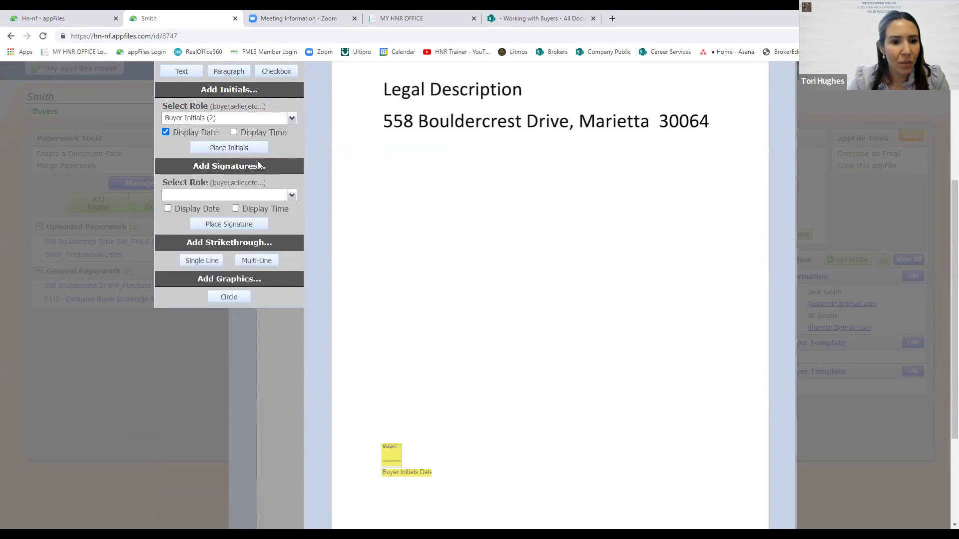
left_click(454, 462)
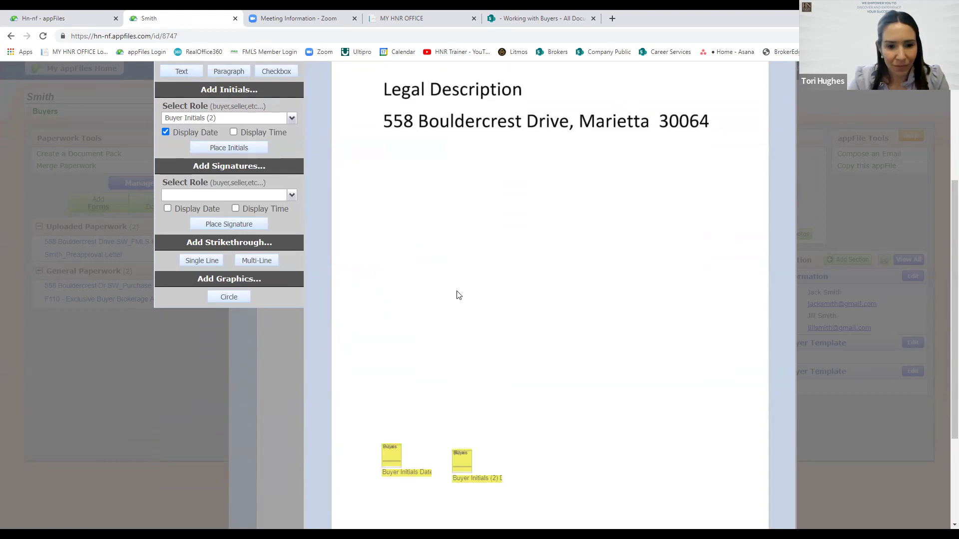
scroll(658, 297, "up", 4)
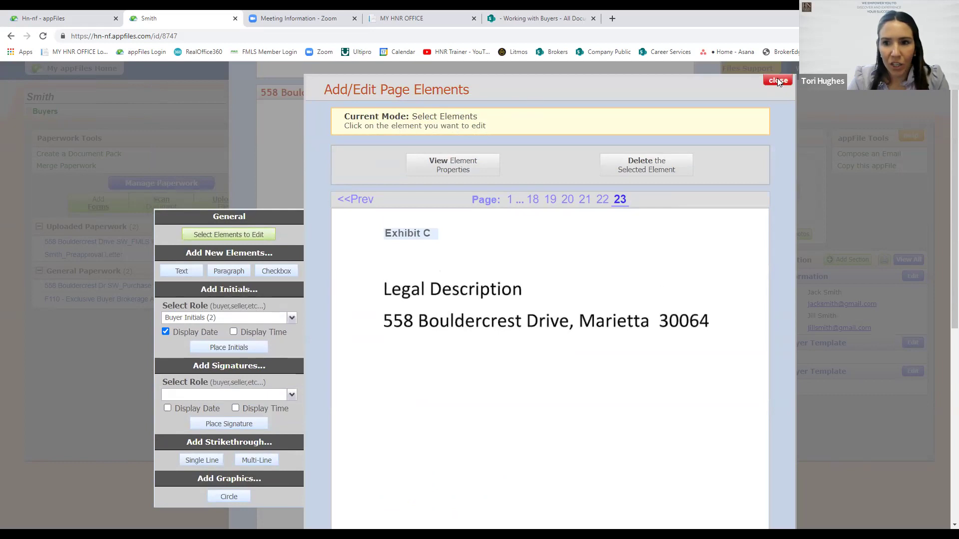
left_click(777, 81)
scroll(600, 261, "down", 3)
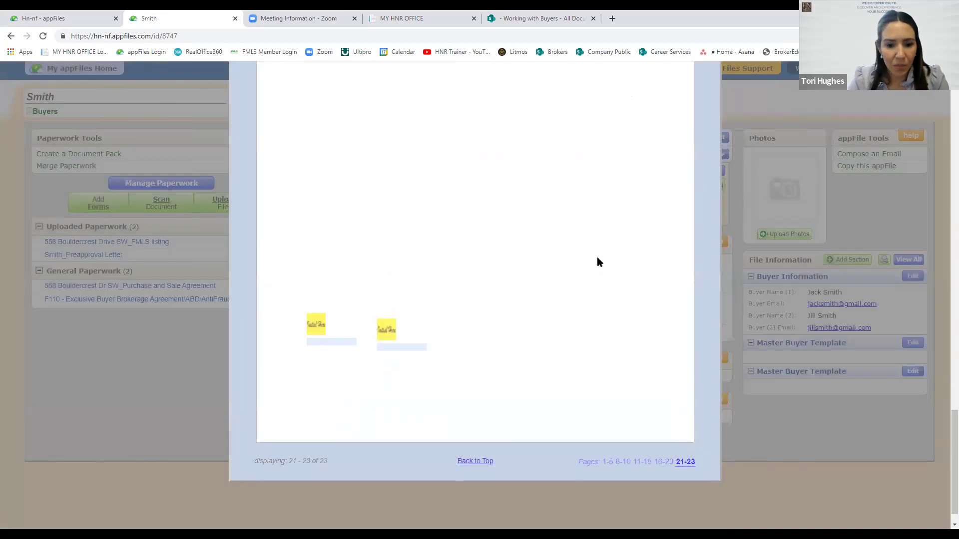
Return to pages 1-5 and view the F201 Purchase and Sale Agreement from its first page.
scroll(600, 260, "up", 7)
scroll(599, 261, "up", 20)
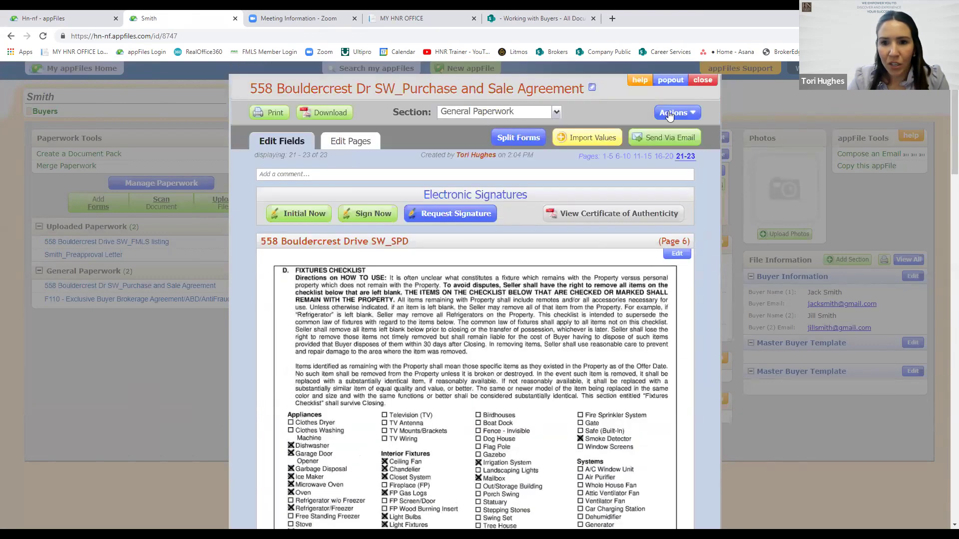
left_click(607, 156)
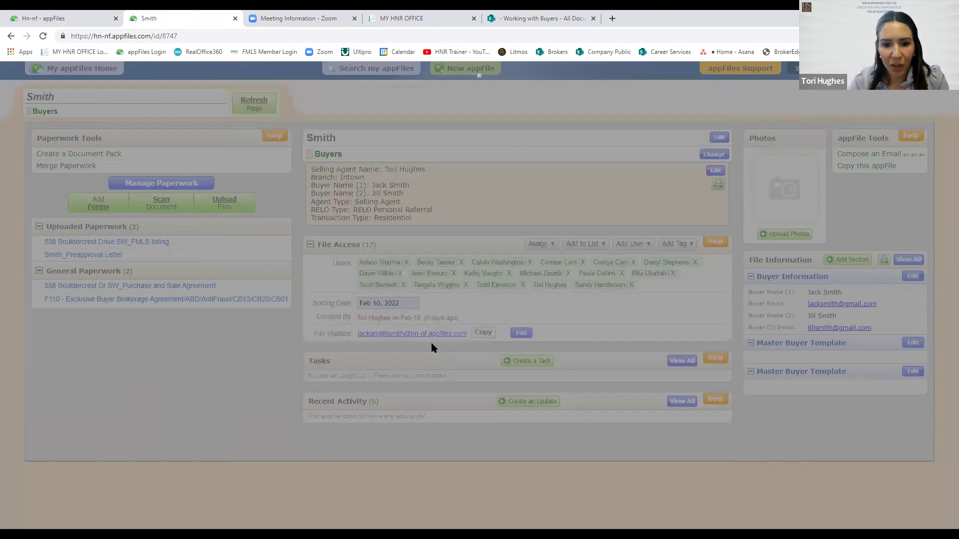
scroll(564, 250, "down", 1)
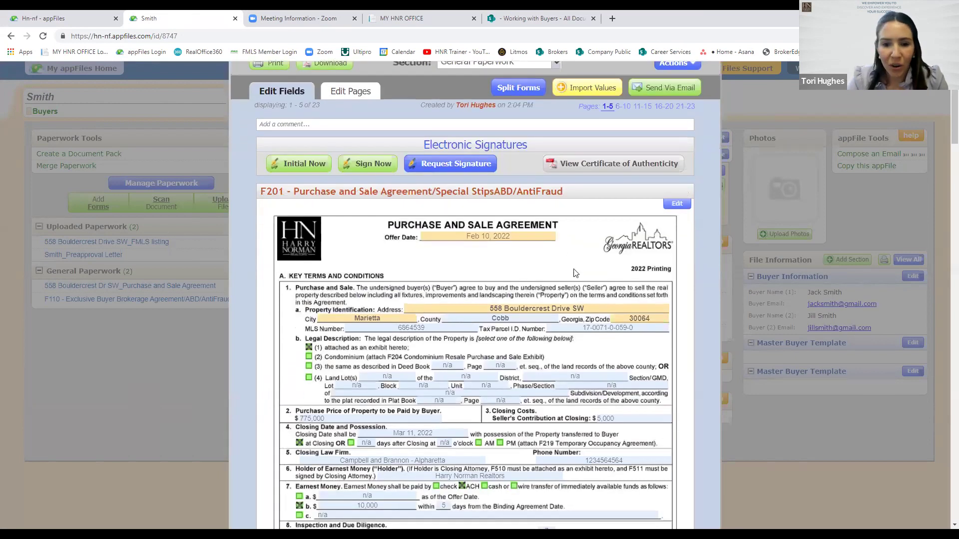
scroll(587, 270, "down", 5)
scroll(587, 269, "down", 3)
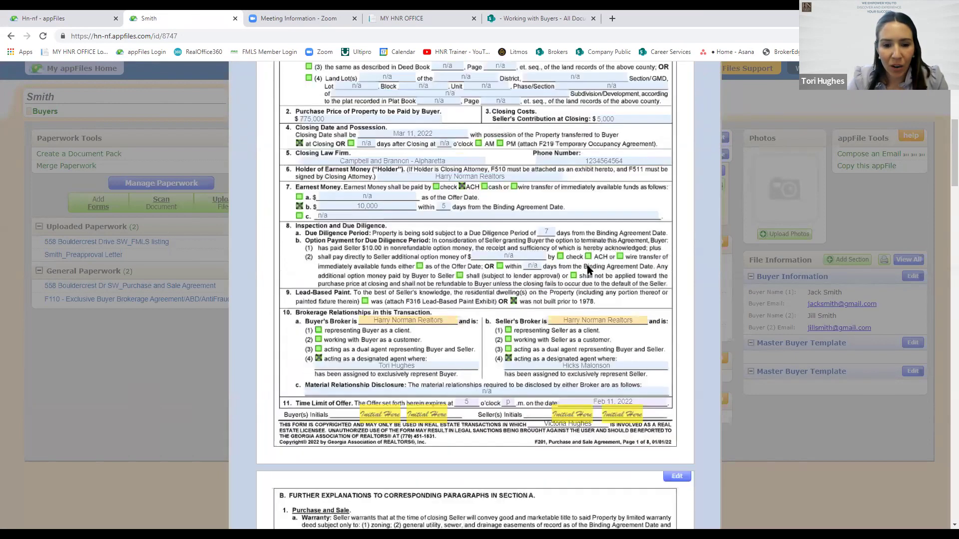
scroll(575, 353, "up", 6)
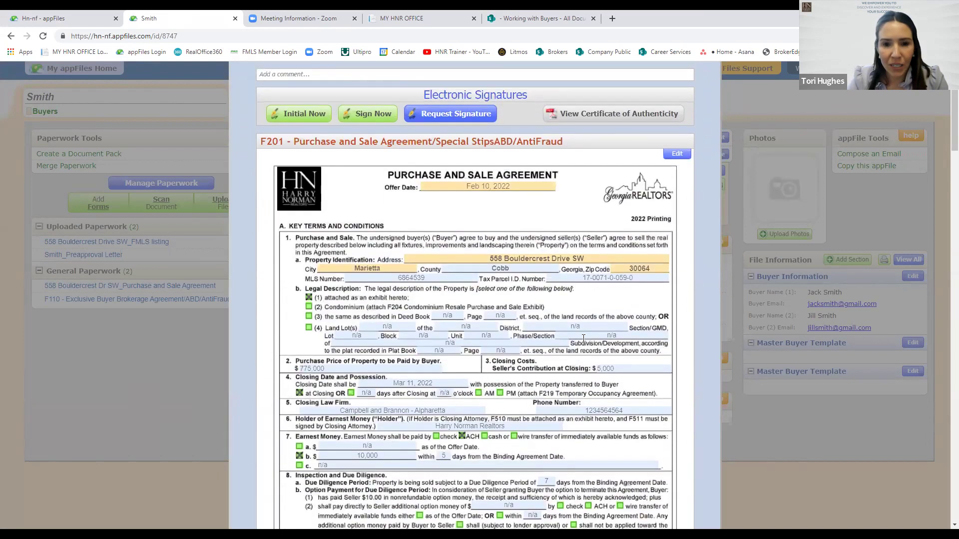
scroll(579, 345, "up", 3)
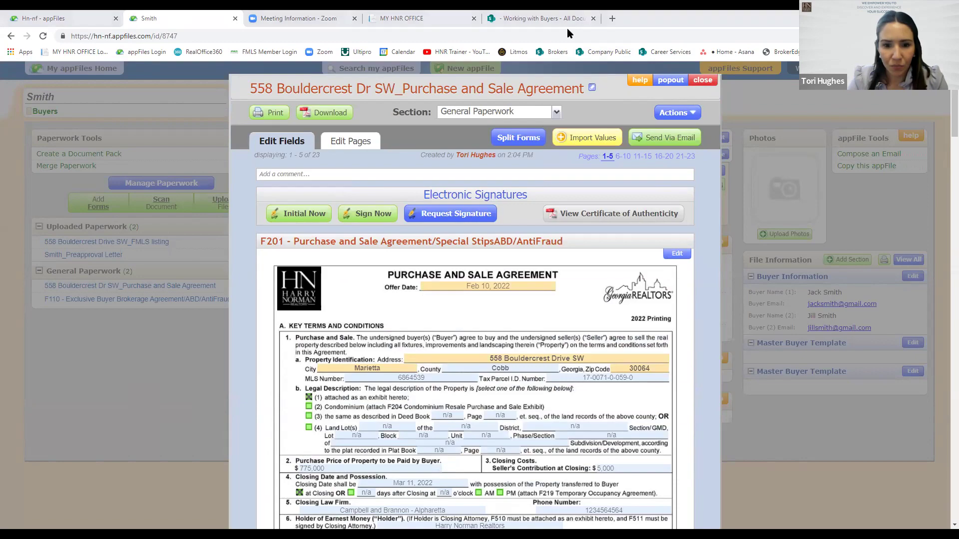
key("alt+Tab")
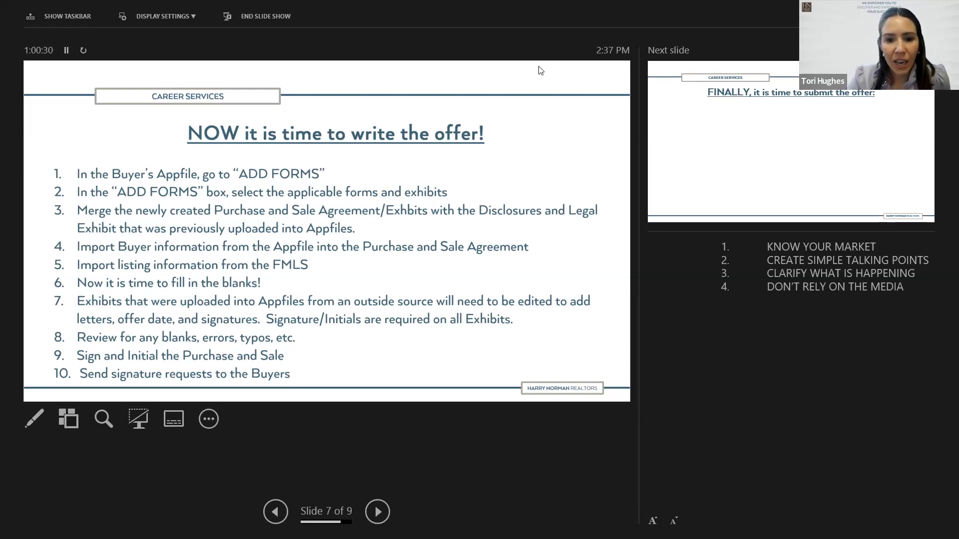
key("alt+Tab")
scroll(643, 297, "down", 1)
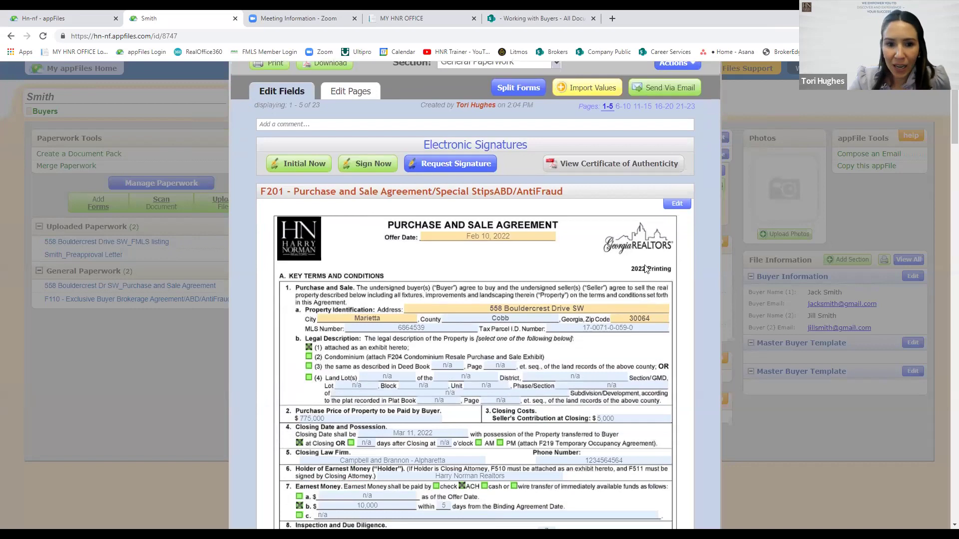
Begin signing the agreement, selecting the selling agent signature lines.
scroll(644, 274, "up", 1)
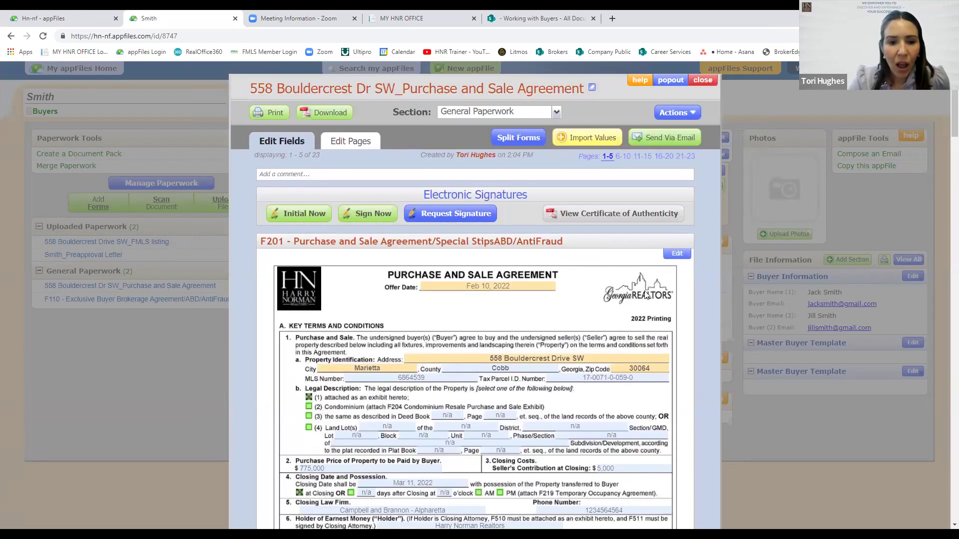
left_click(368, 213)
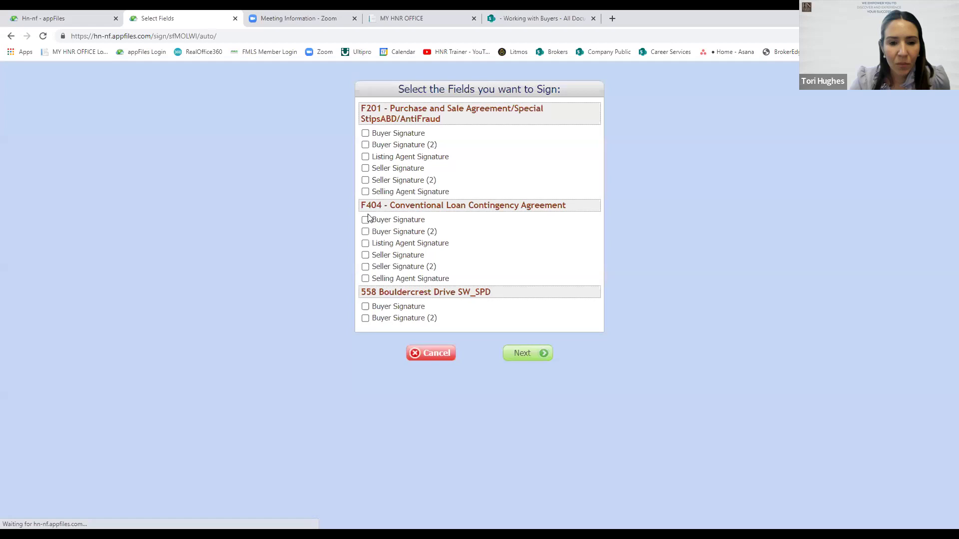
left_click(413, 194)
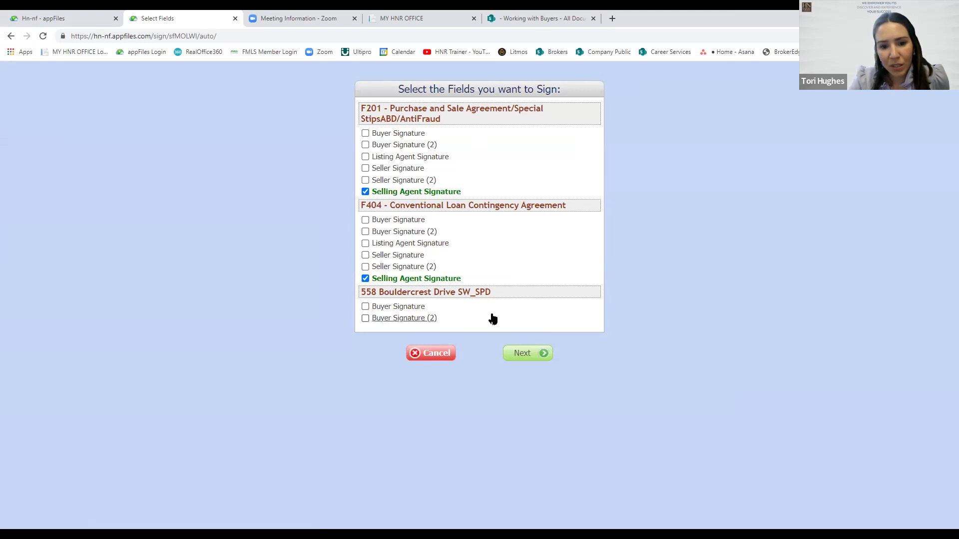
left_click(528, 353)
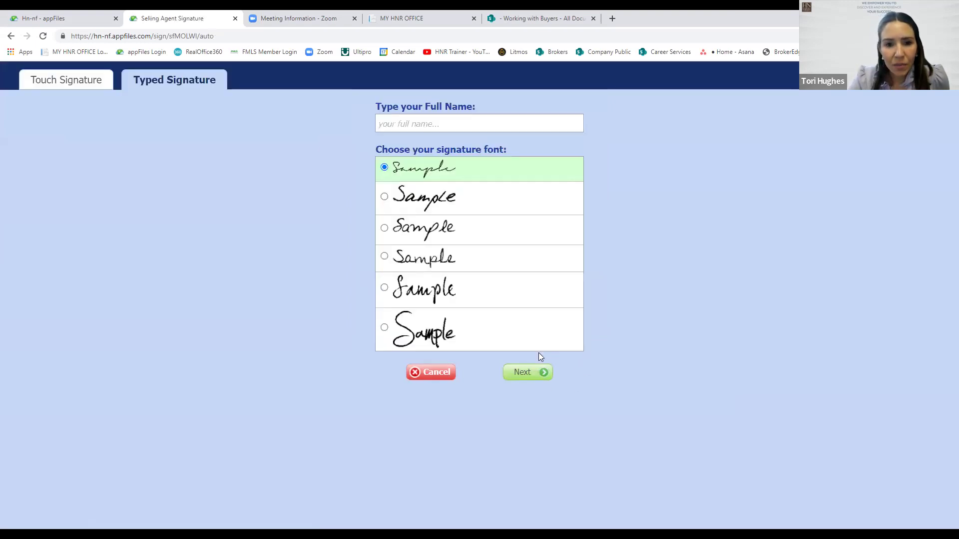
Create the agent's signature in the fifth style, accept it as legally binding, and apply it.
left_click(457, 121)
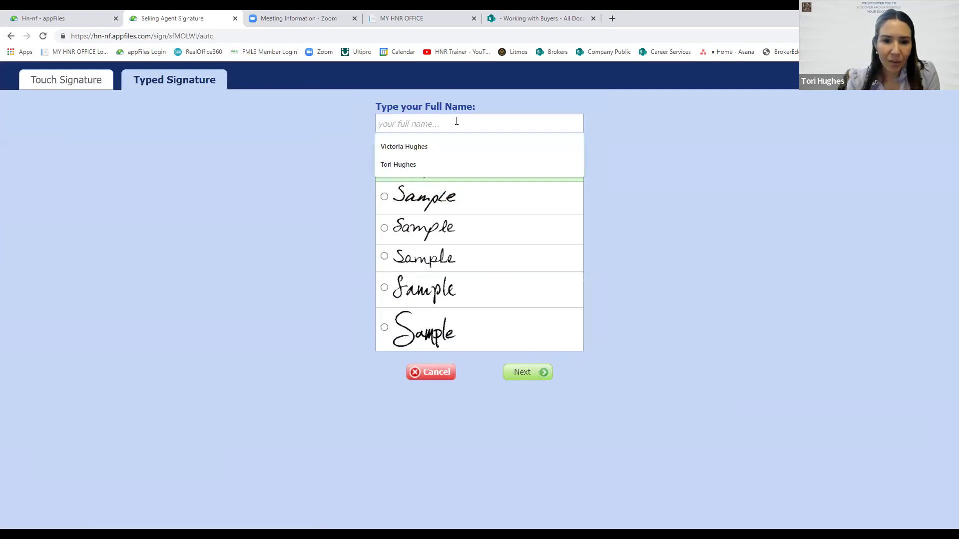
left_click(398, 164)
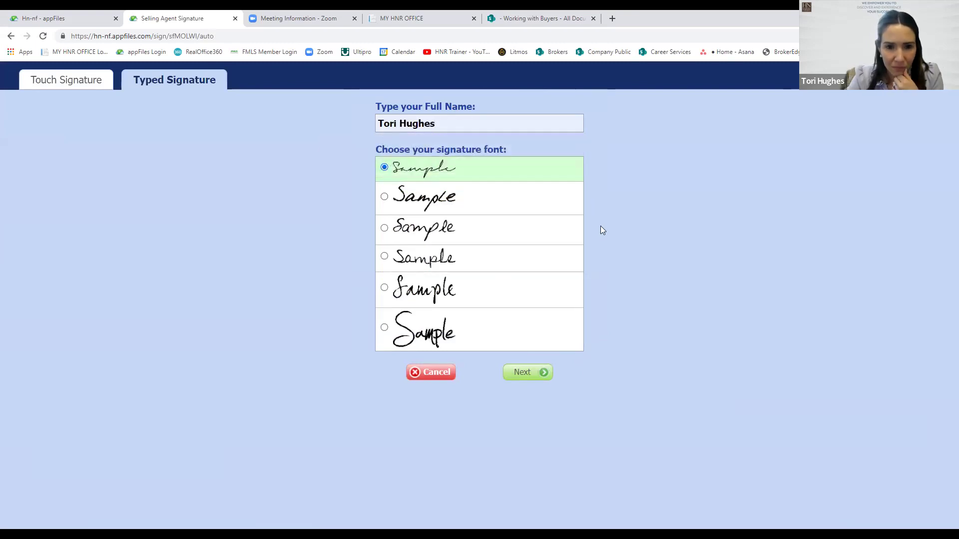
left_click(420, 284)
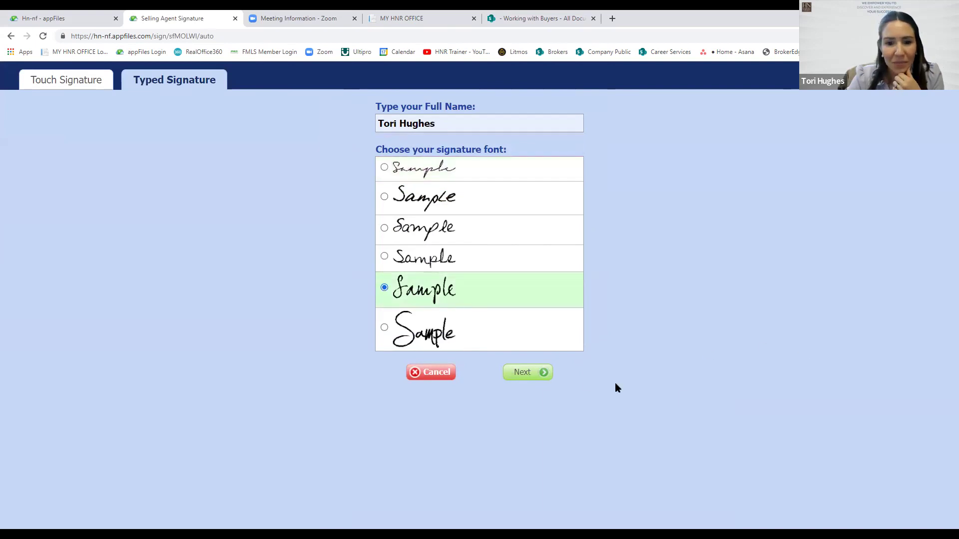
left_click(544, 379)
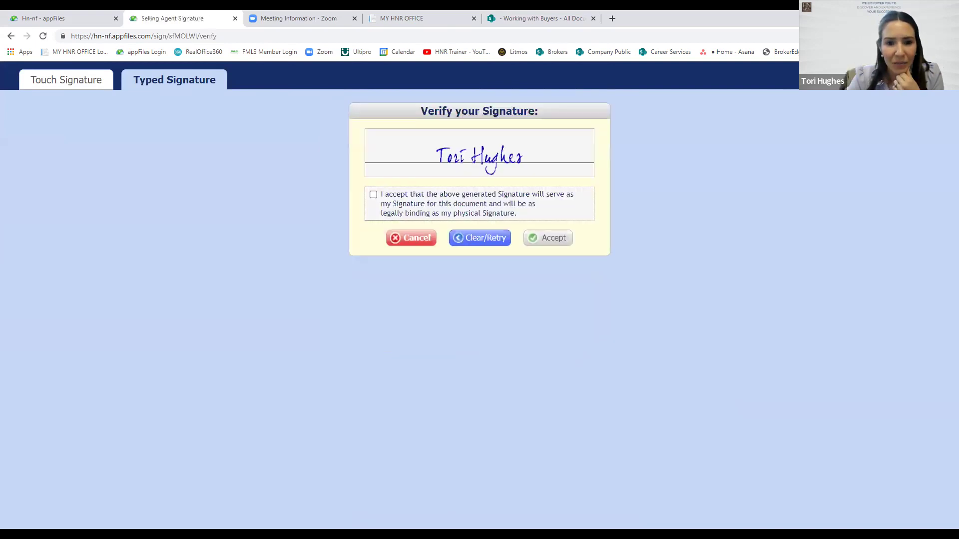
left_click(373, 195)
left_click(563, 243)
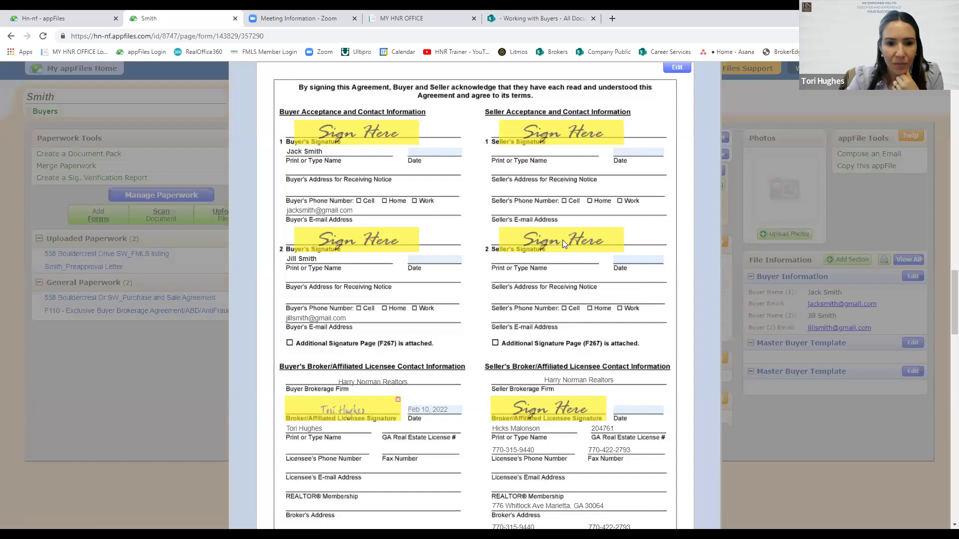
scroll(391, 256, "down", 3)
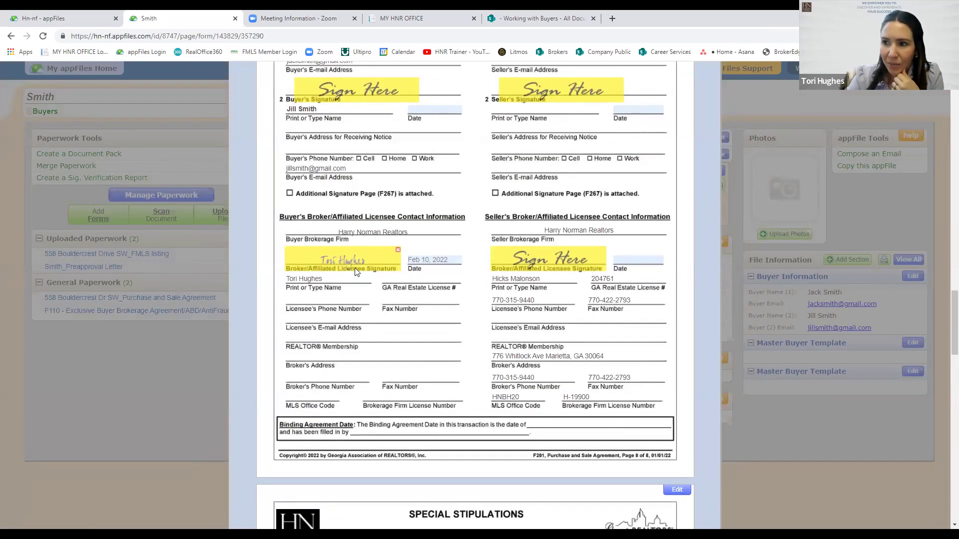
scroll(438, 276, "up", 7)
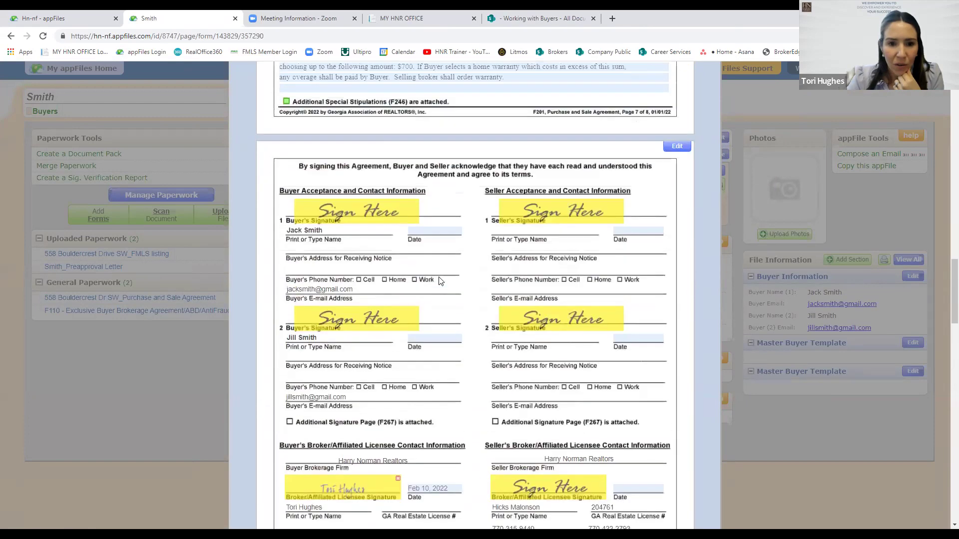
scroll(440, 275, "up", 20)
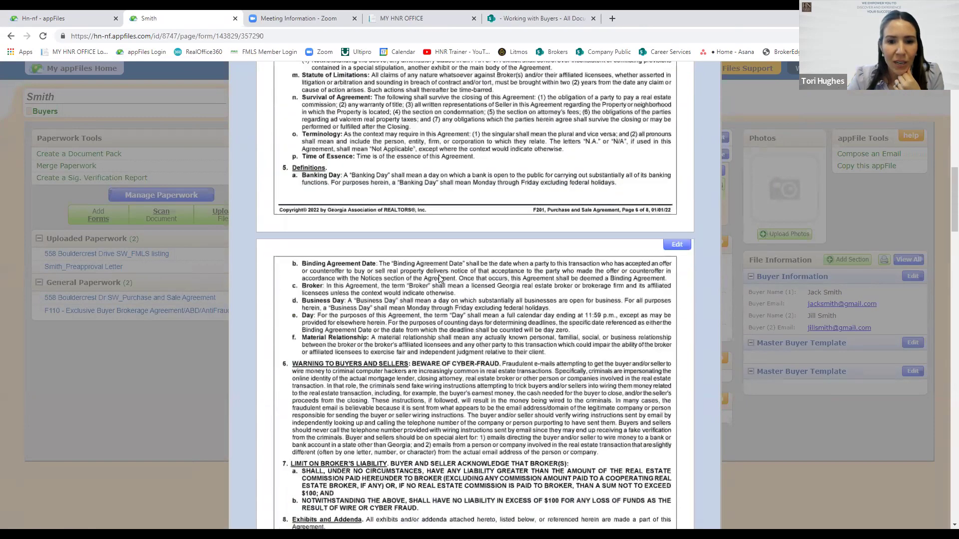
scroll(438, 273, "up", 4)
Initial the Selling Agent Initials fields with the agent's typed initials in the third script font, accepted as binding.
left_click(295, 345)
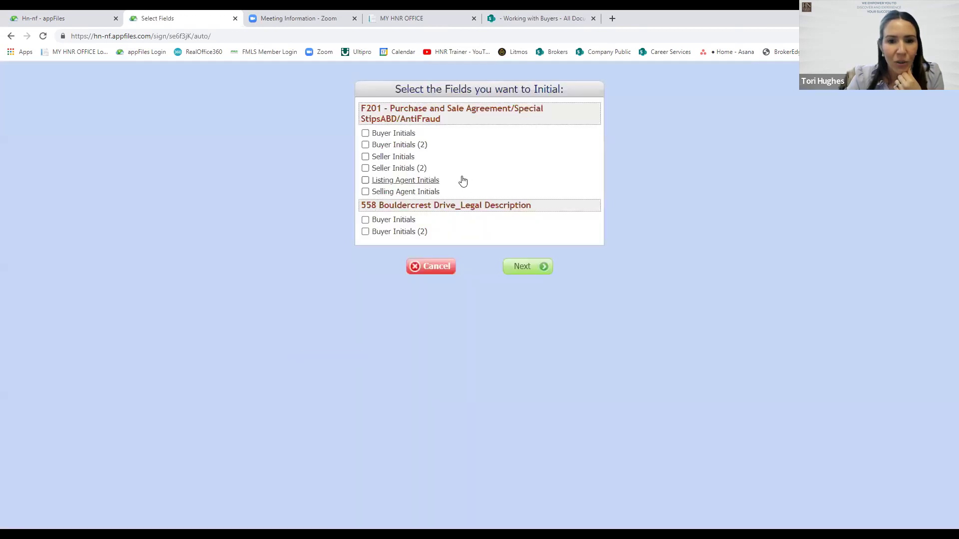
left_click(366, 193)
left_click(519, 267)
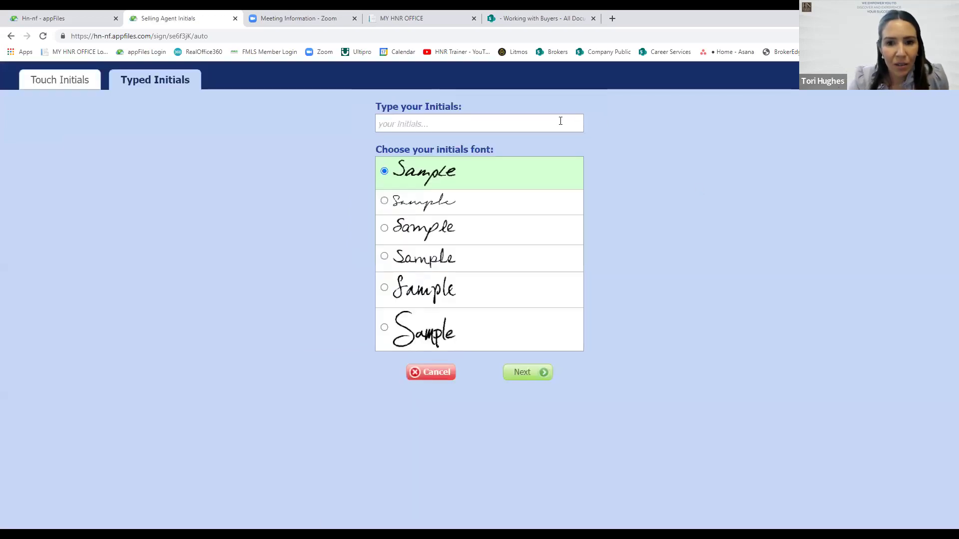
left_click(559, 123)
type("TH")
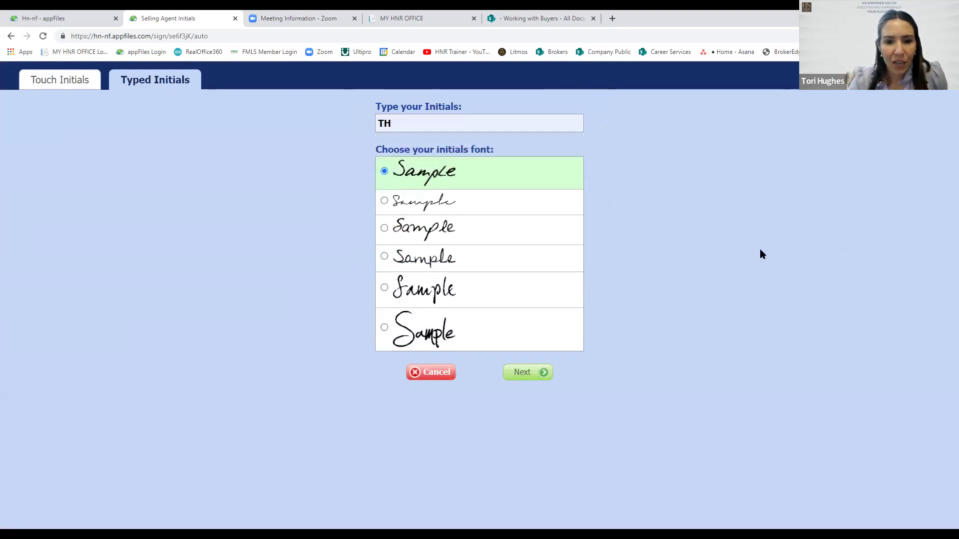
left_click(557, 239)
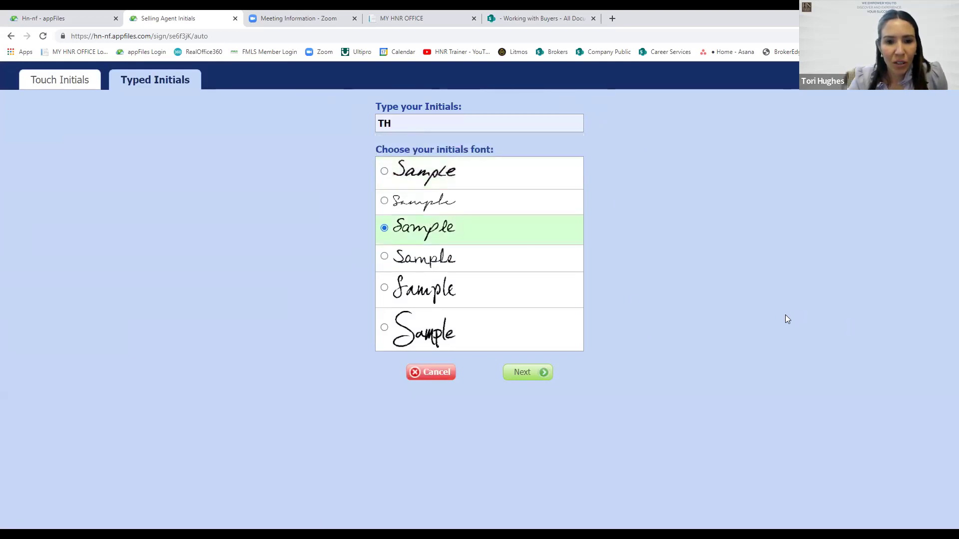
left_click(522, 373)
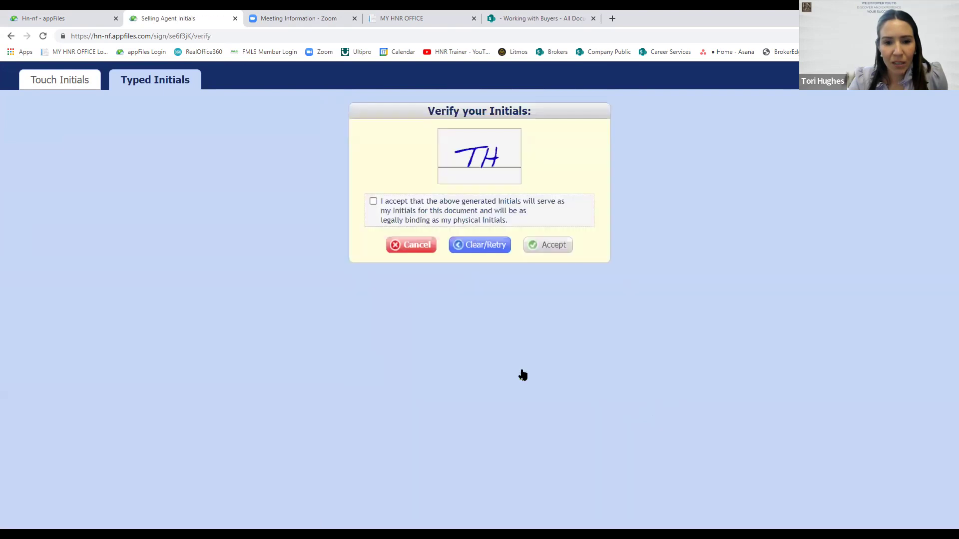
left_click(454, 217)
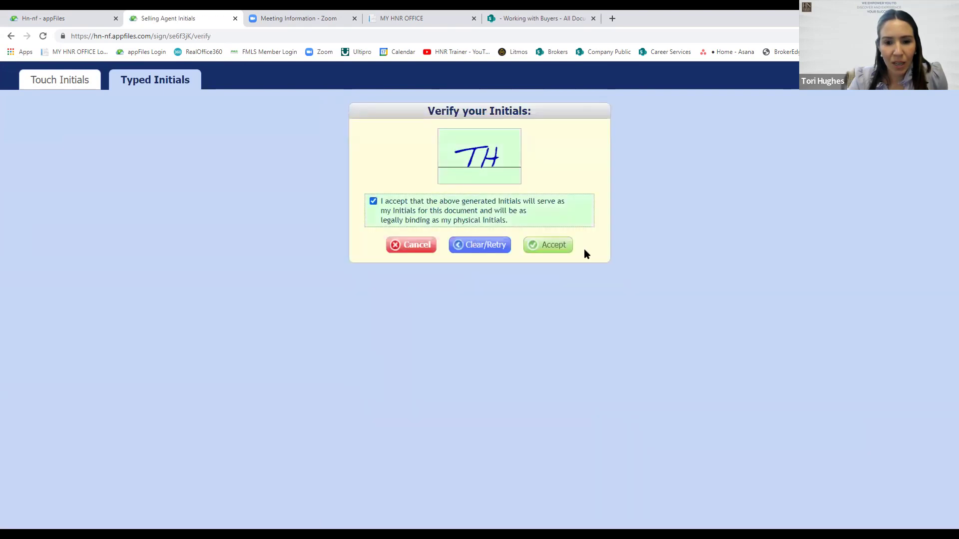
left_click(555, 246)
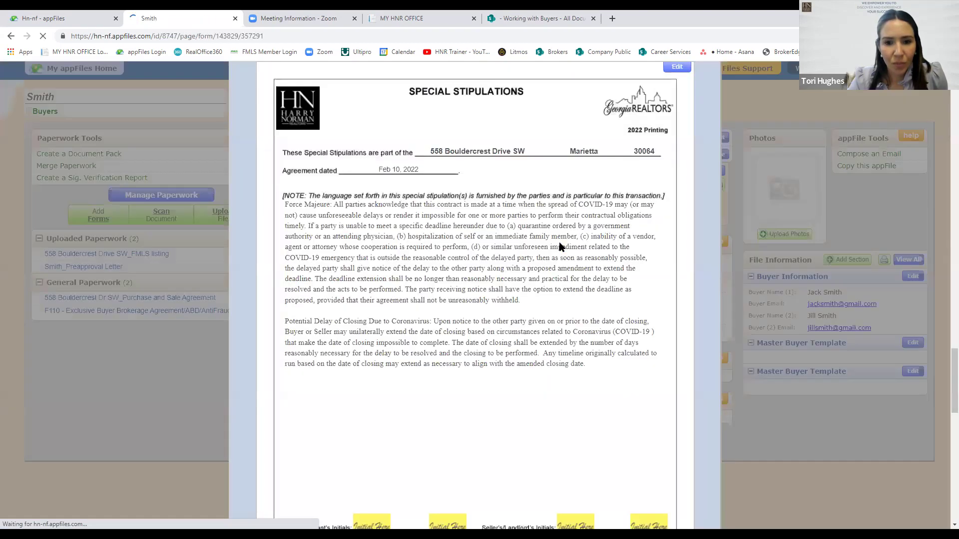
Check the initials on the Special Stipulations page, then go back to pages 1-5.
scroll(562, 254, "down", 3)
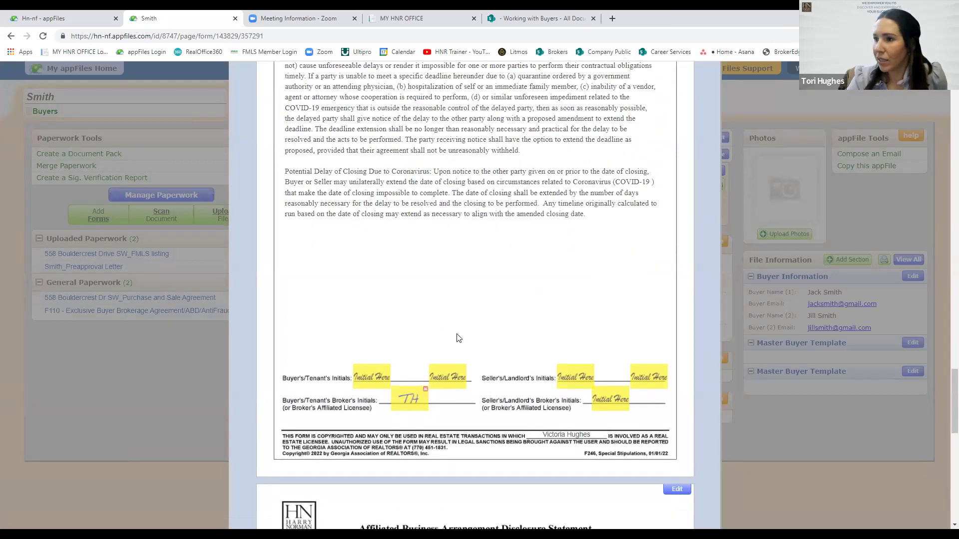
scroll(483, 270, "up", 9)
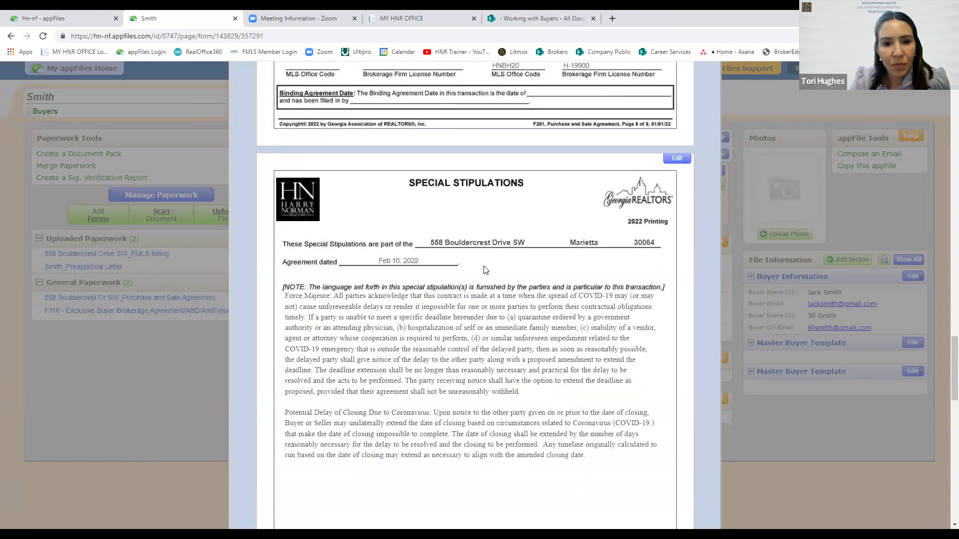
scroll(484, 270, "up", 20)
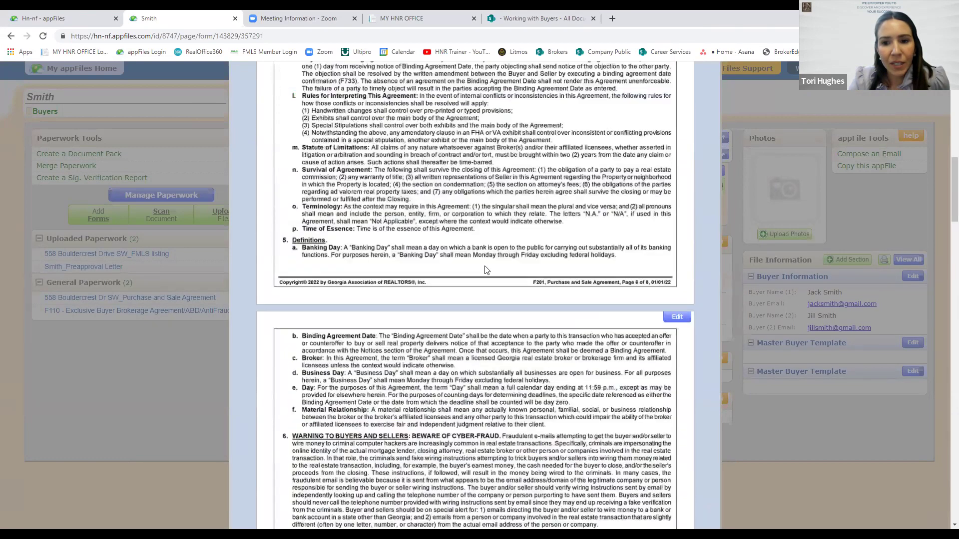
left_click(607, 156)
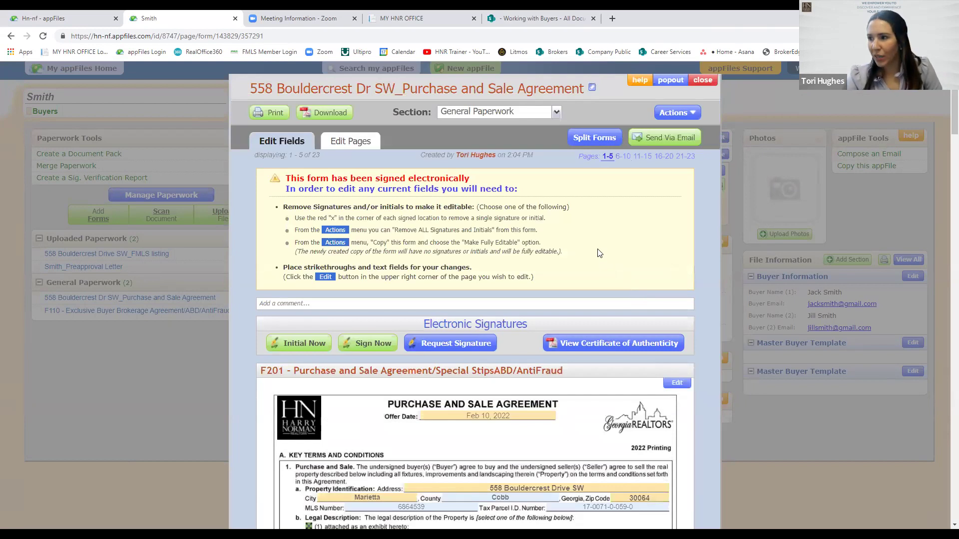
scroll(597, 245, "down", 1)
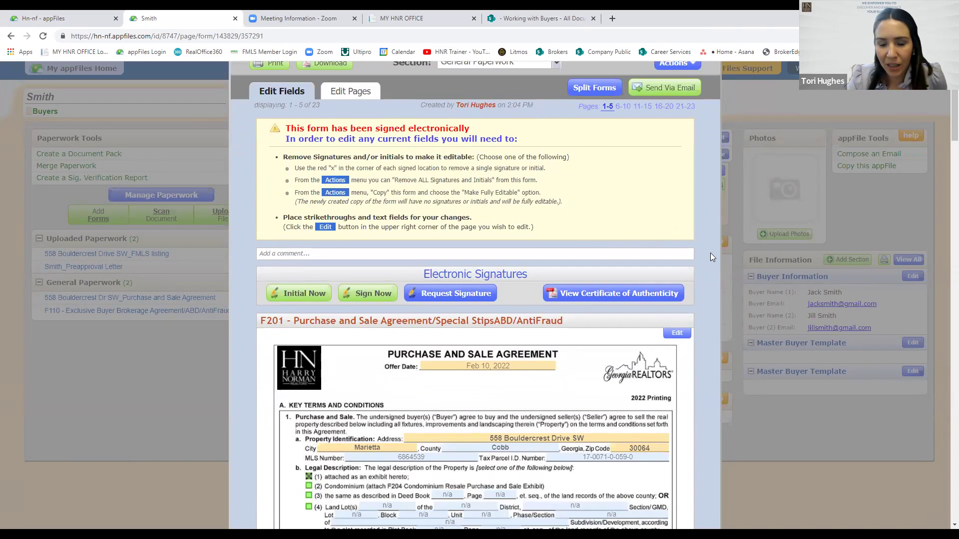
scroll(629, 280, "down", 1)
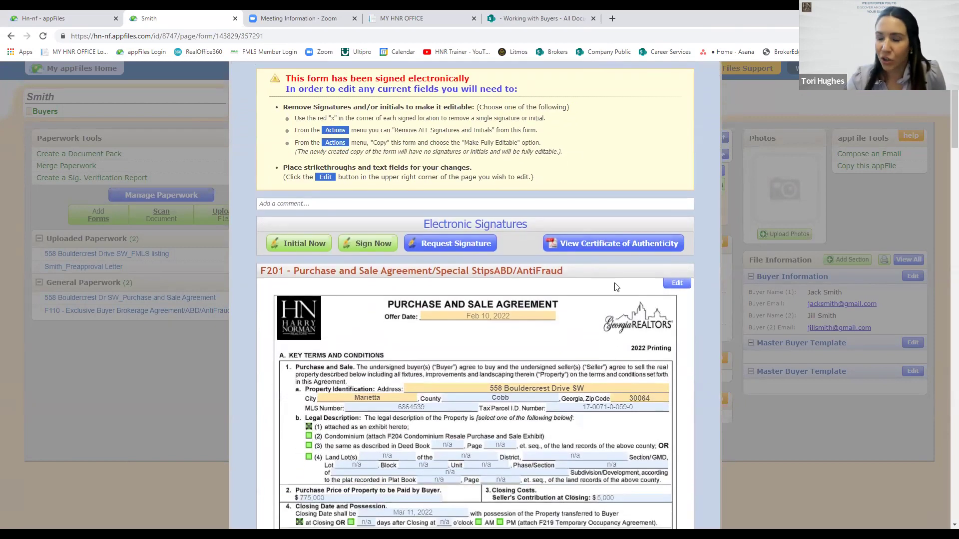
scroll(622, 276, "up", 2)
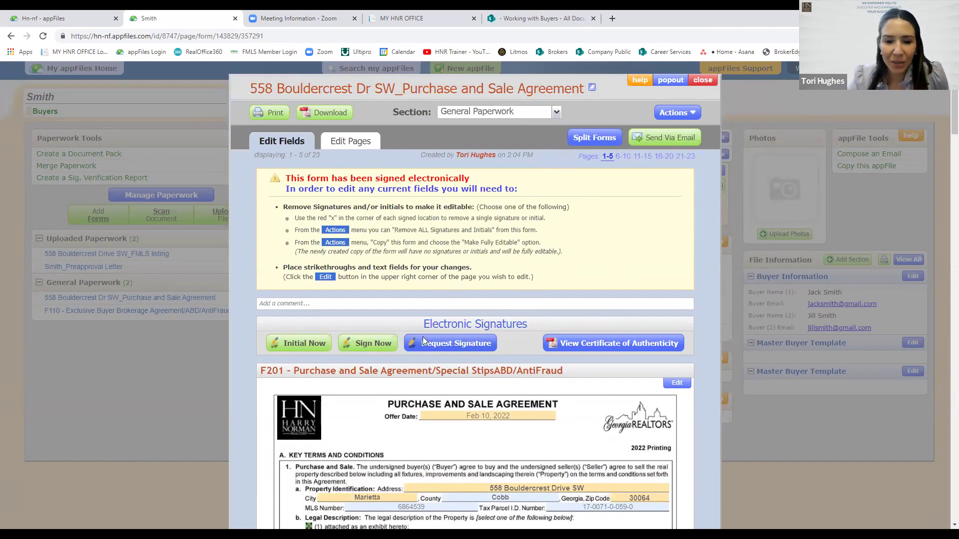
Show the Request Signature guidance in the Electronic Signatures bar.
left_click(459, 344)
scroll(544, 355, "down", 4)
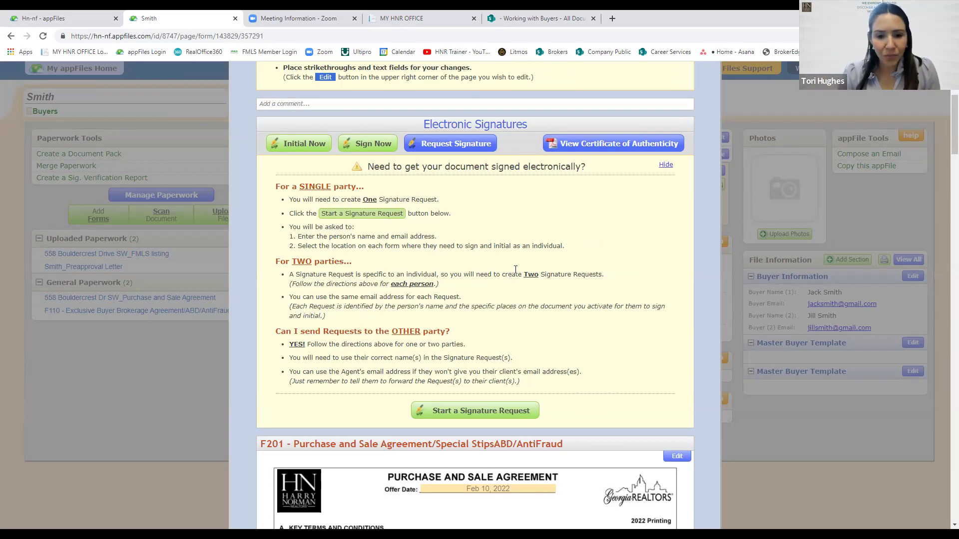
Start a signature request with the buyer's full name, activating Buyer Signature and Buyer Initials fields.
left_click(510, 416)
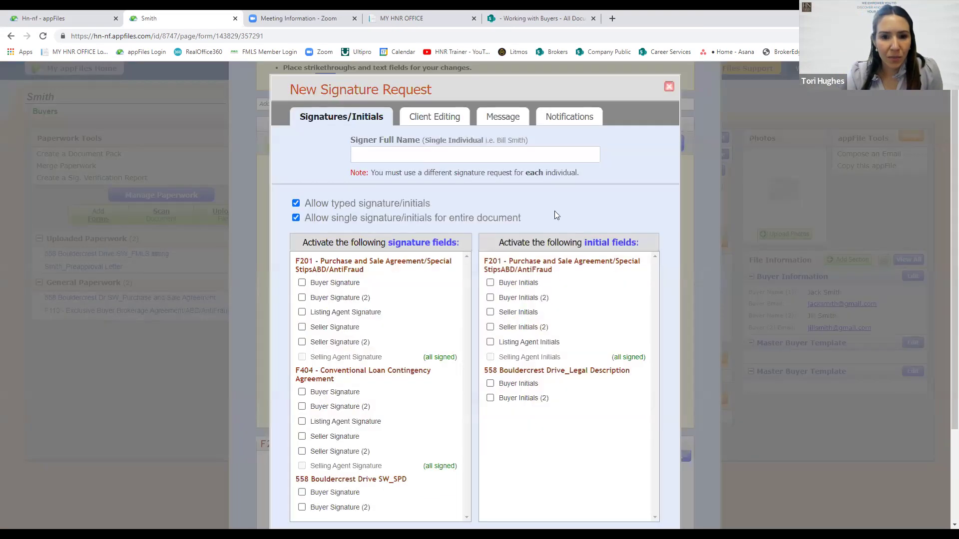
left_click(465, 155)
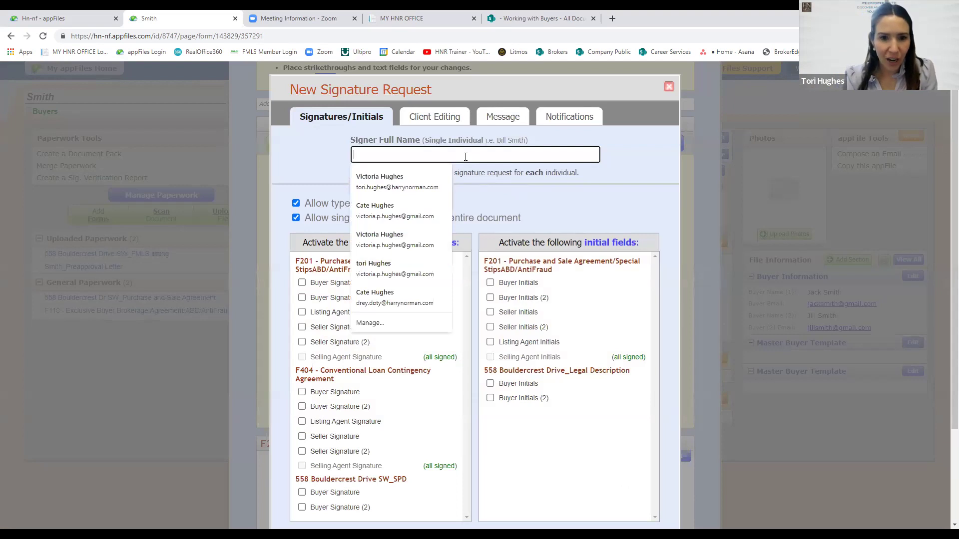
type("Jack Smith")
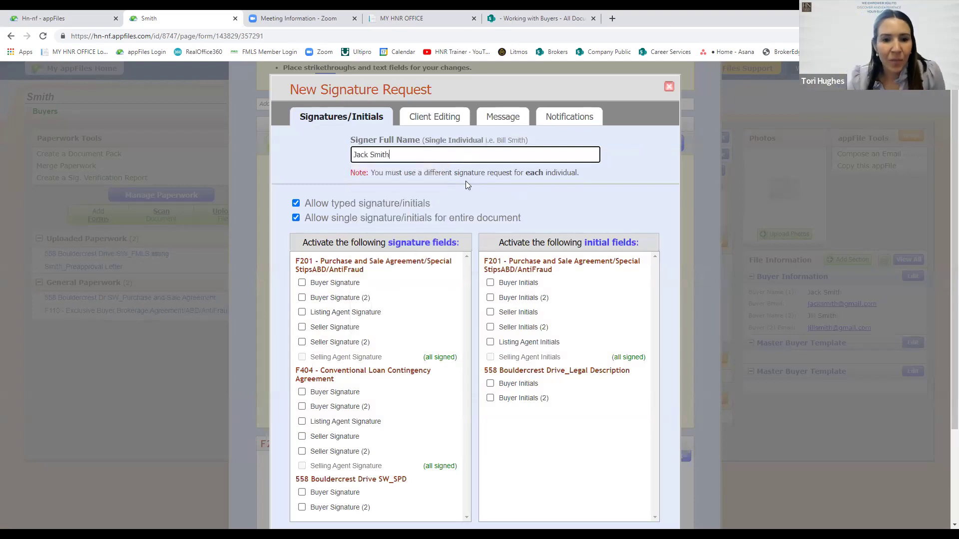
scroll(476, 182, "down", 1)
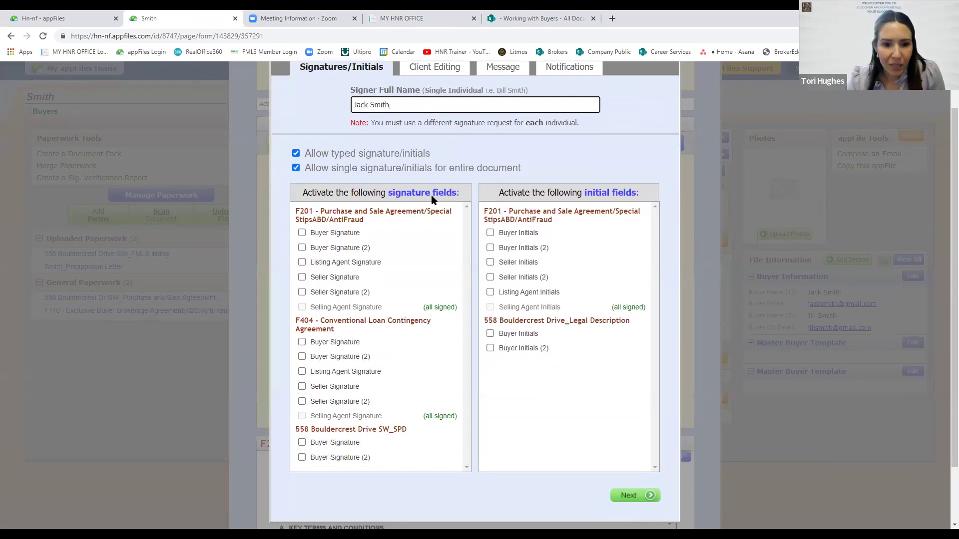
left_click(302, 233)
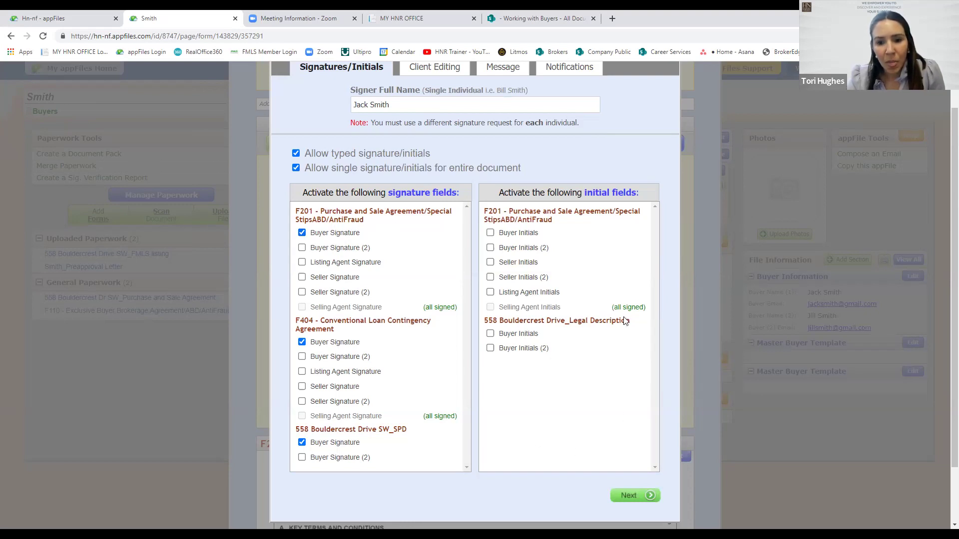
left_click(490, 234)
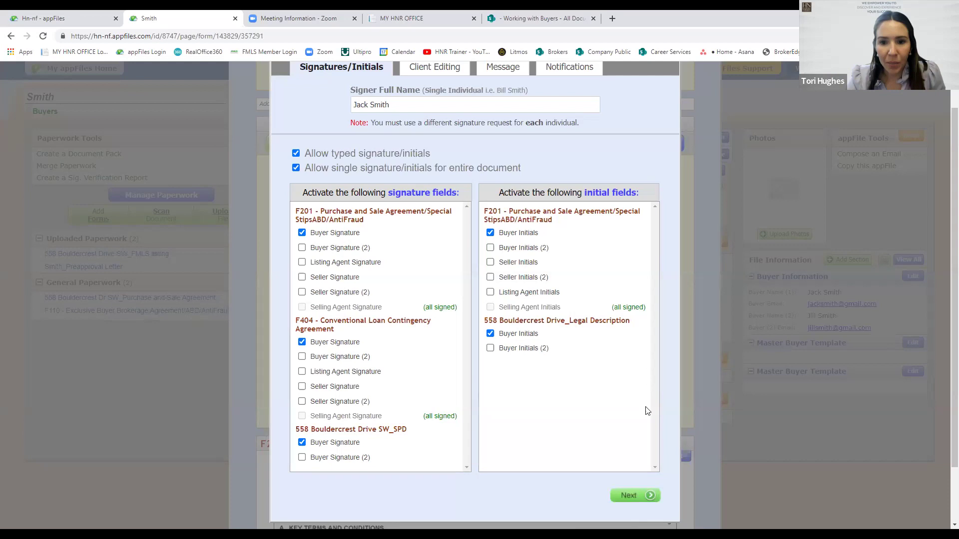
left_click(642, 494)
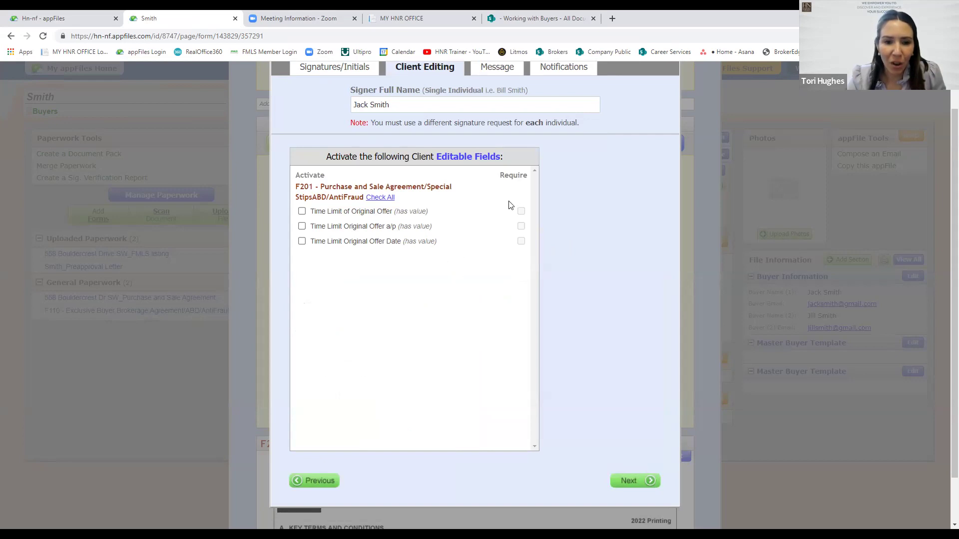
Set the request message's To field to Buyer Email, then close the New Signature Request dialog.
left_click(630, 481)
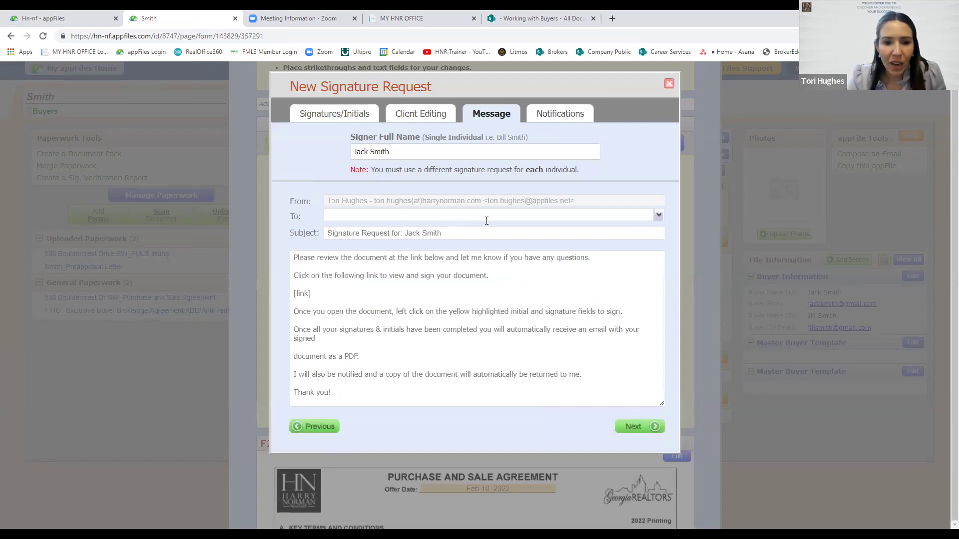
left_click(662, 218)
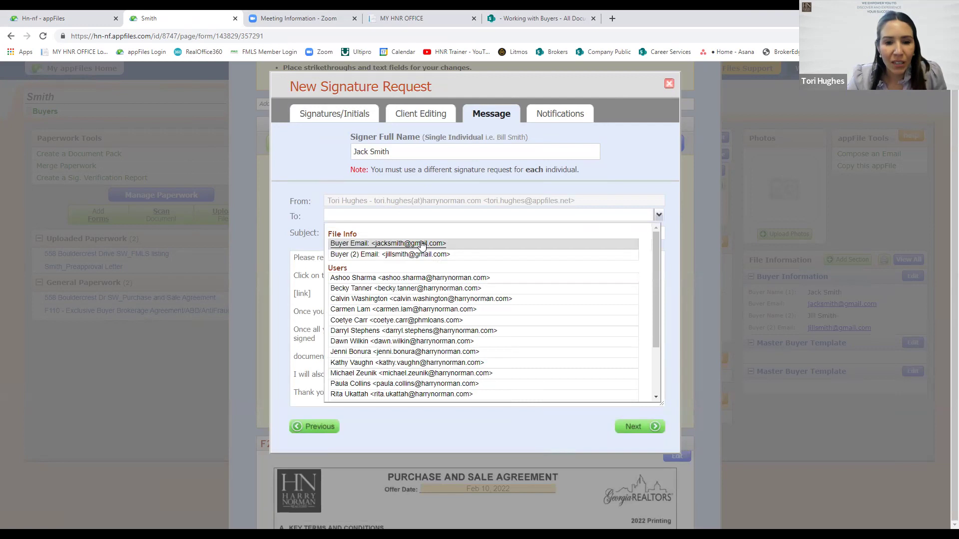
left_click(421, 244)
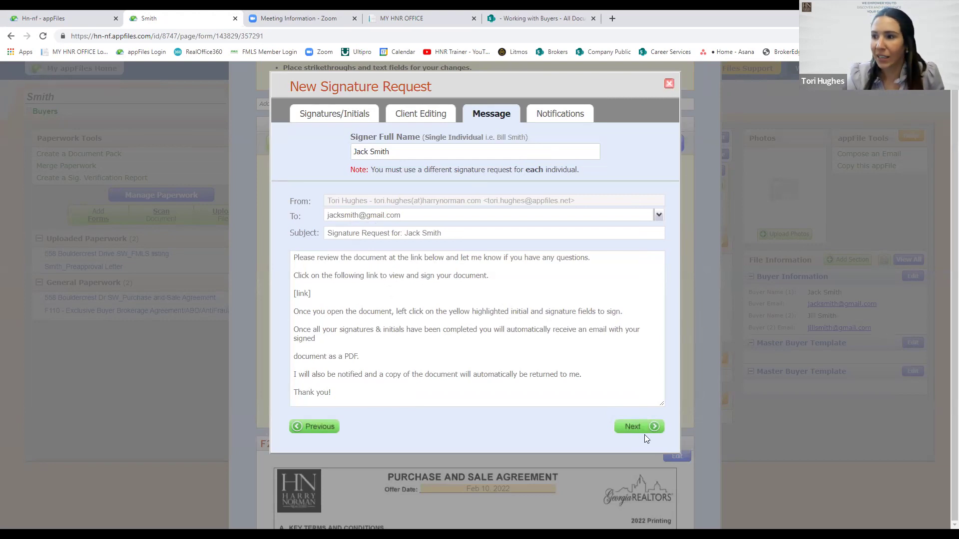
left_click(668, 86)
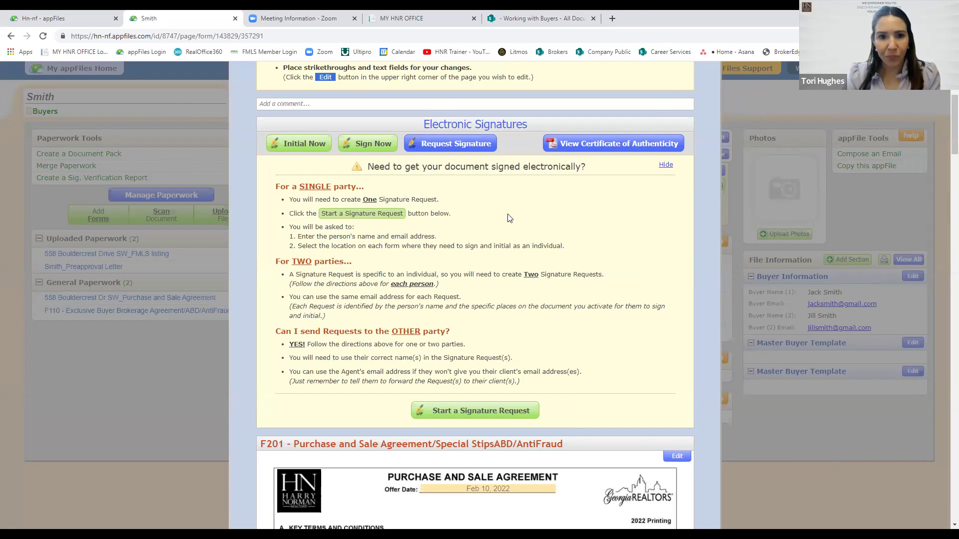
Advance the PowerPoint slideshow to slide 8, "FINALLY, it is time to submit the offer".
scroll(544, 195, "up", 4)
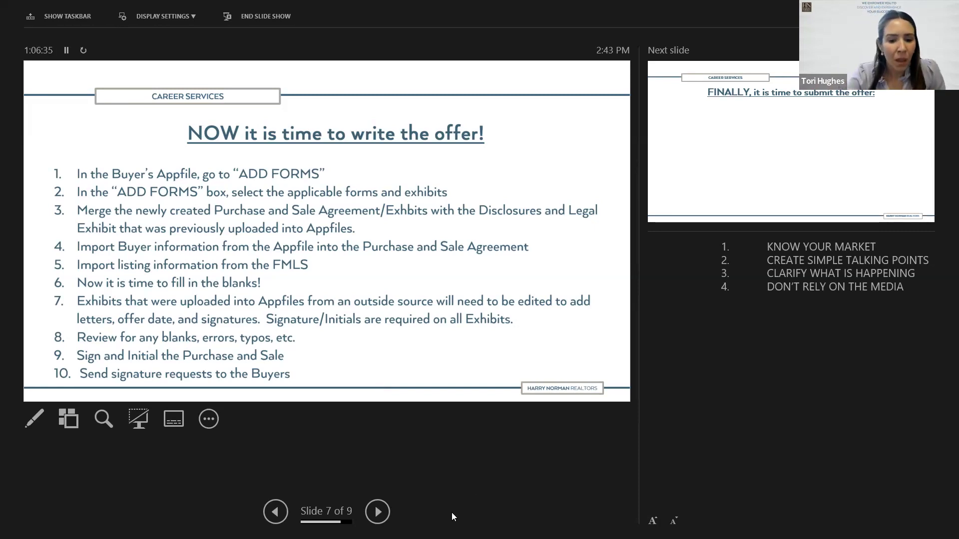
left_click(378, 514)
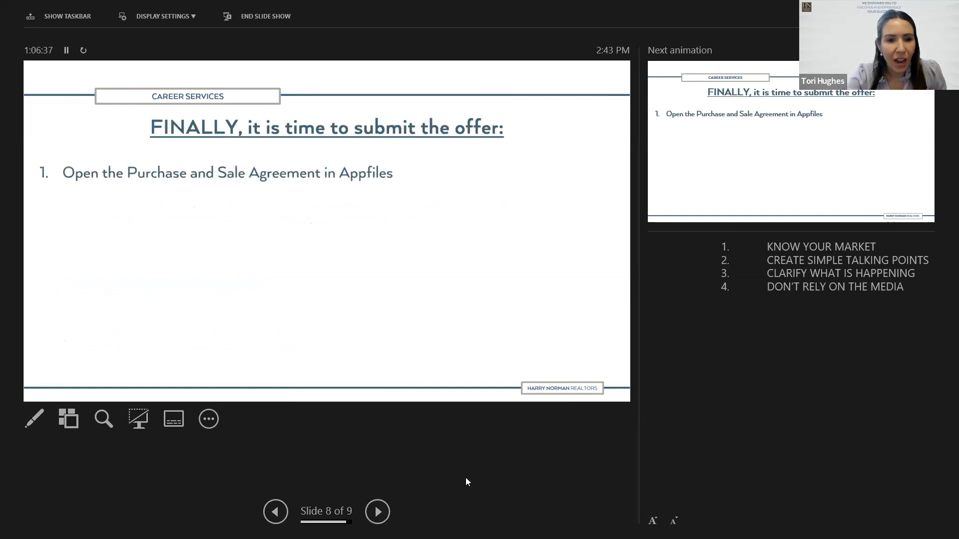
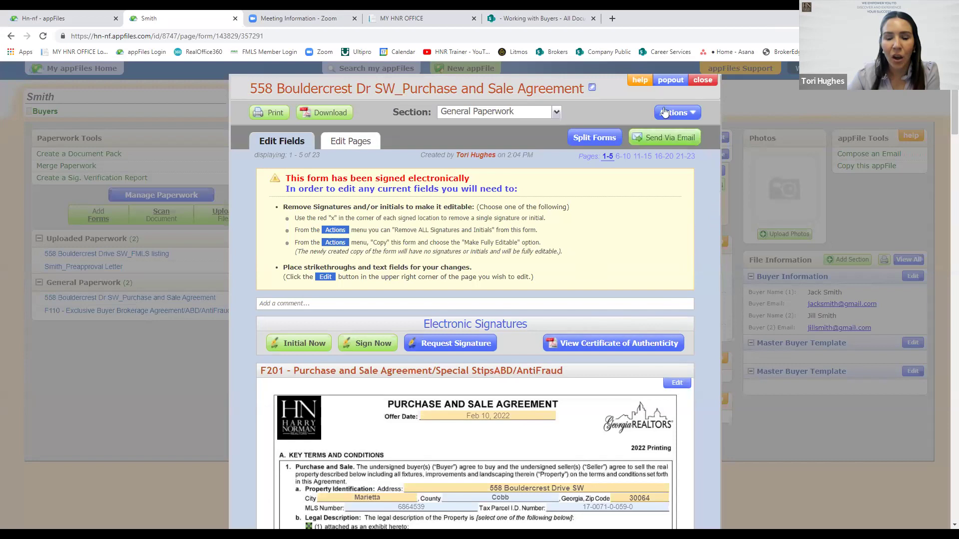
left_click(671, 140)
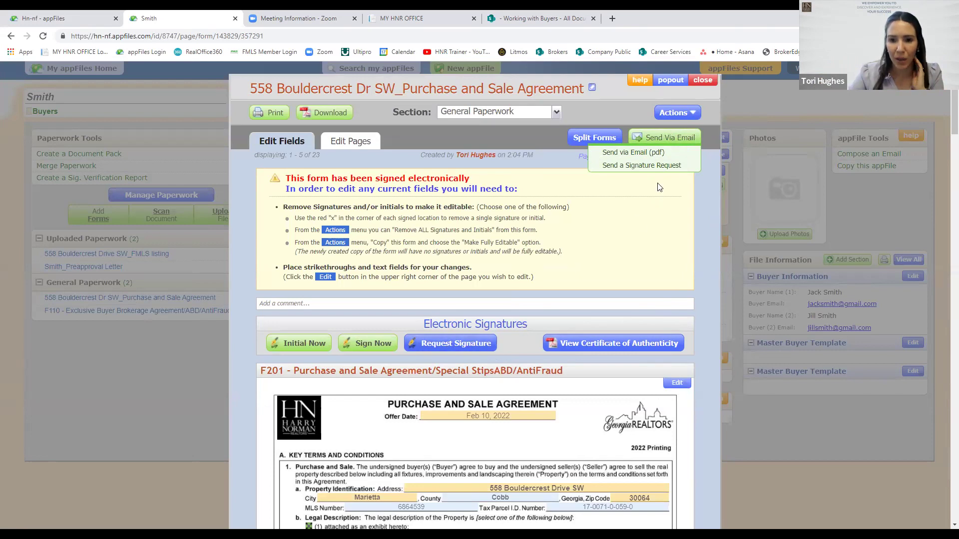
left_click(643, 154)
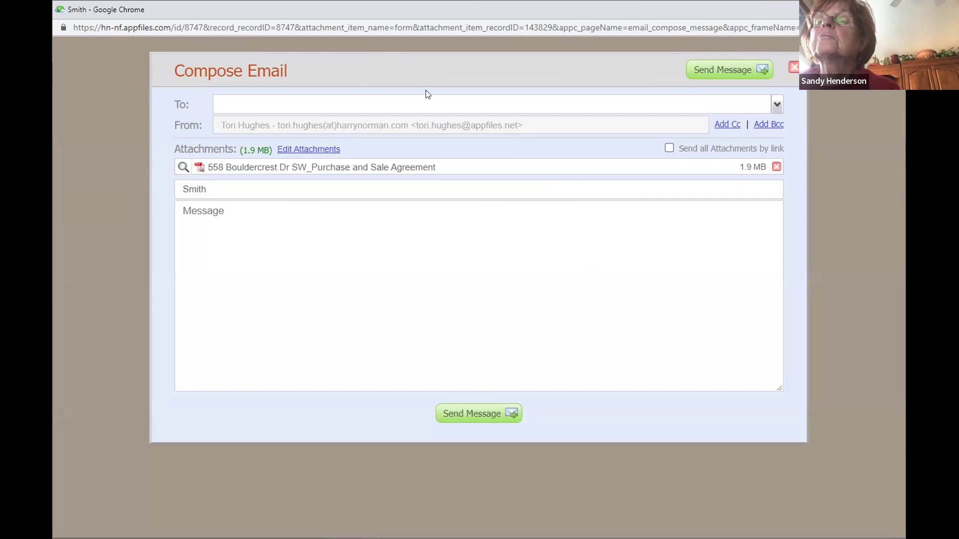
Address the email to the listing agent's e-mail address and bring up the attachment selection.
left_click(759, 102)
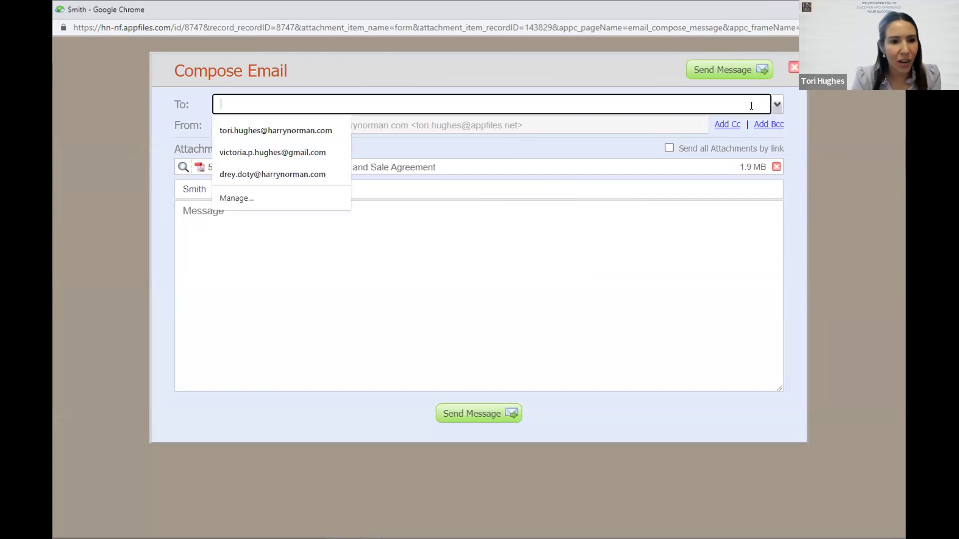
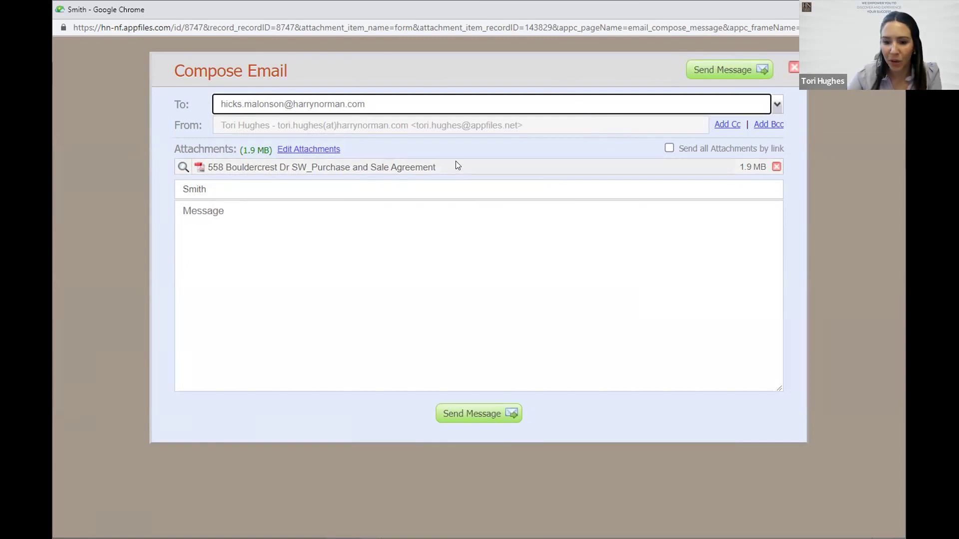
left_click(322, 150)
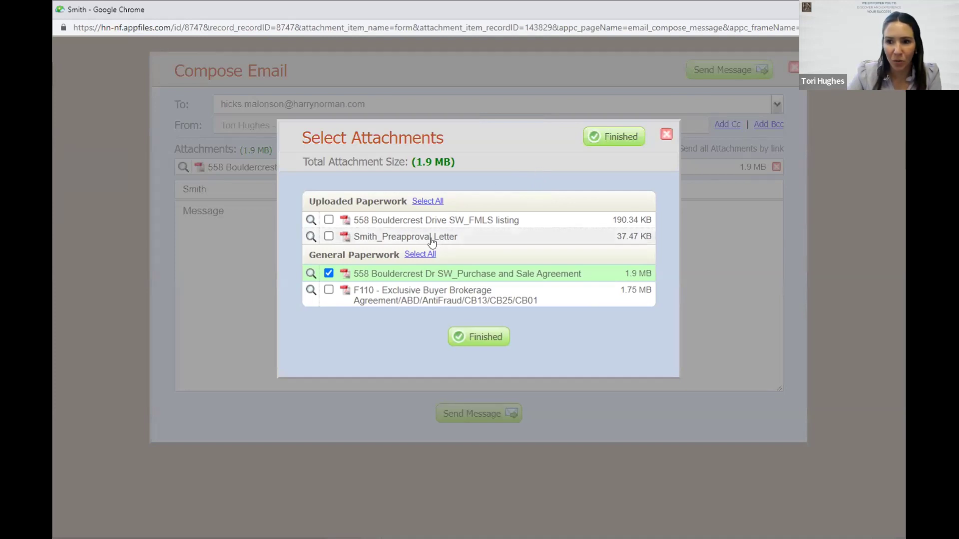
Add the Smith_Preapproval Letter alongside the purchase agreement, for 1.94 MB of attachments.
left_click(329, 237)
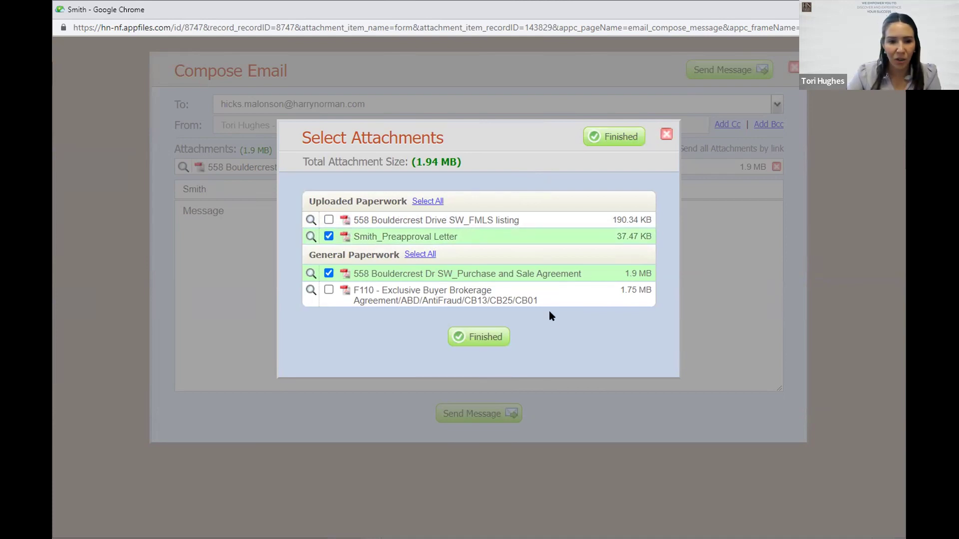
left_click(487, 337)
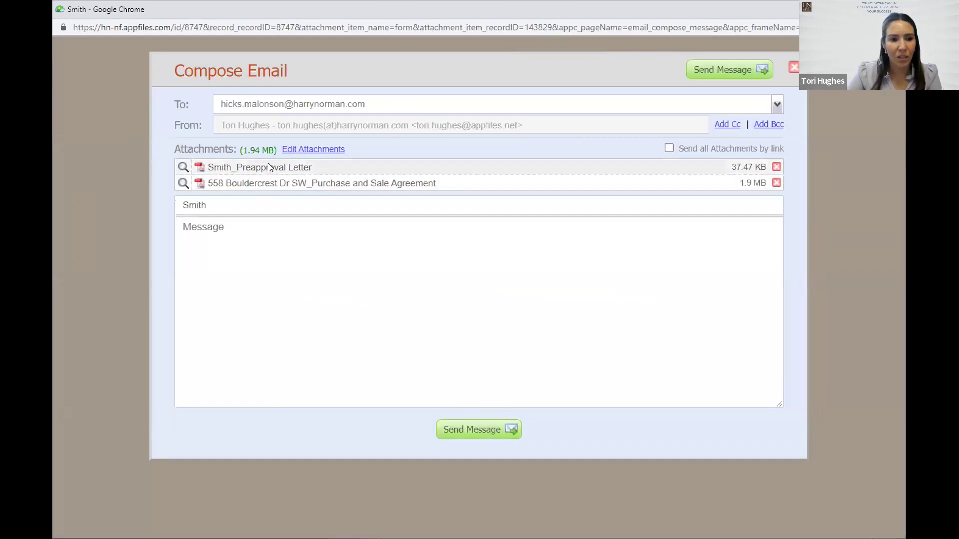
double_click(275, 200)
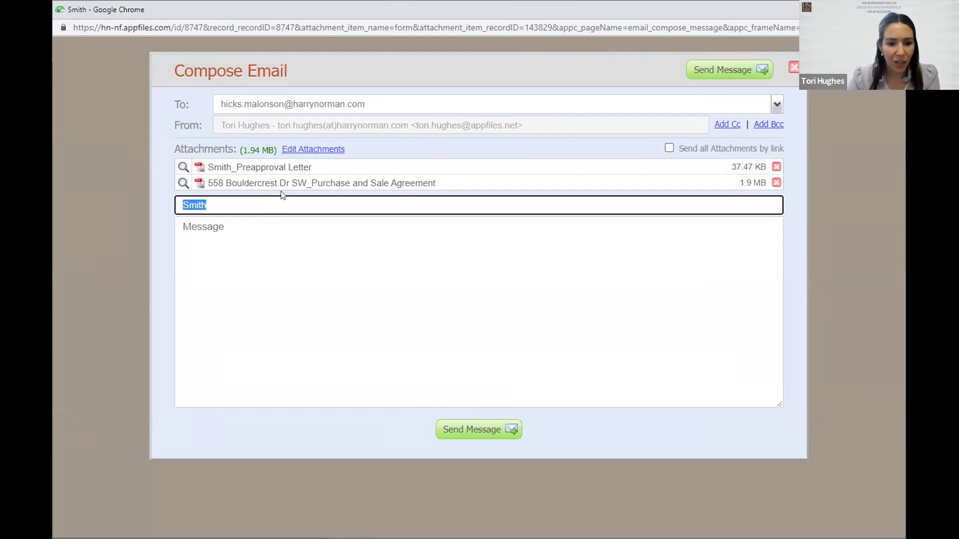
key("BackSpace")
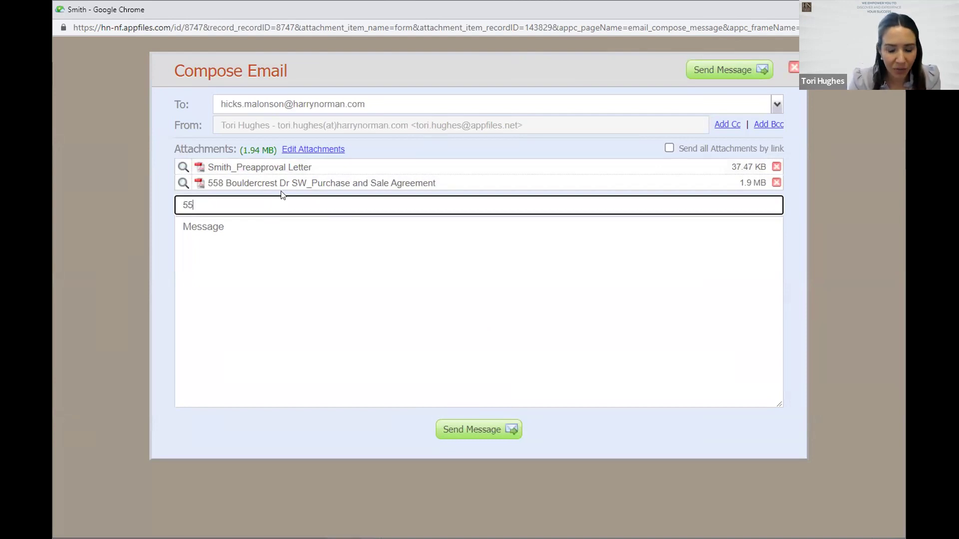
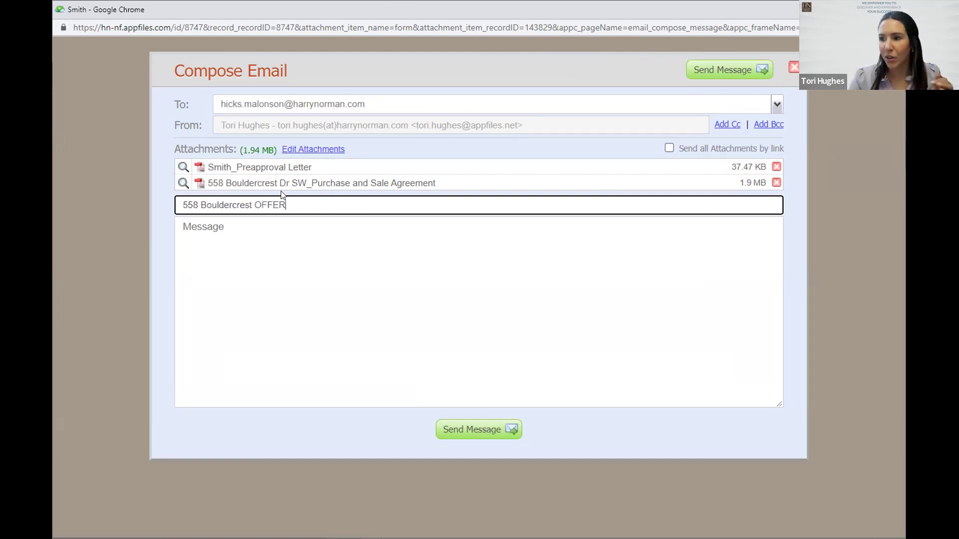
left_click(243, 228)
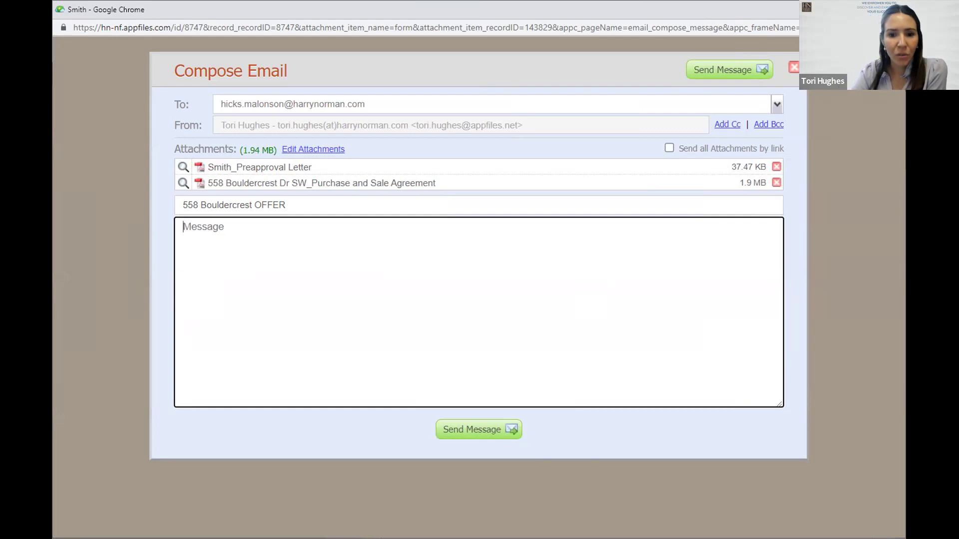
Return to the slide show and advance to the final Pro-Tips for Writing an Offer slide.
key("alt+Tab")
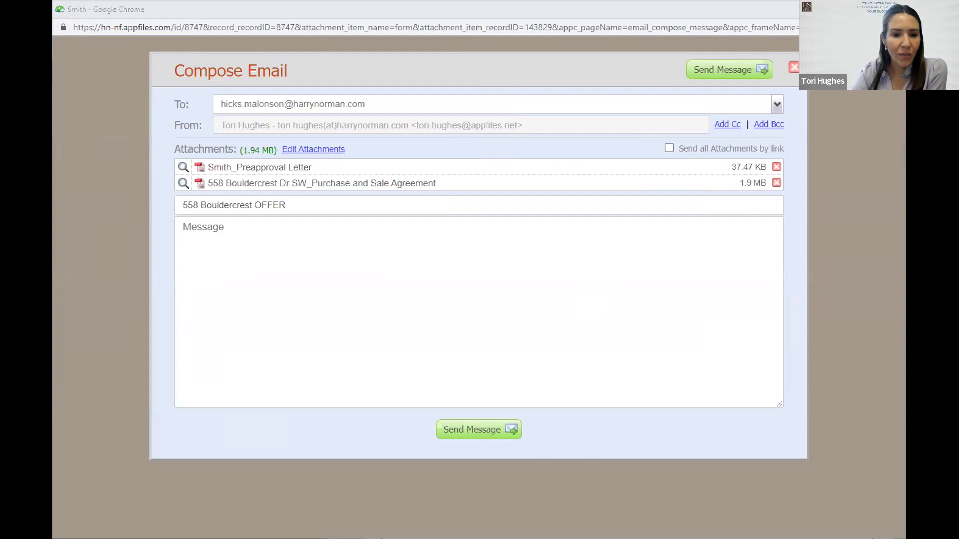
key("alt+Tab")
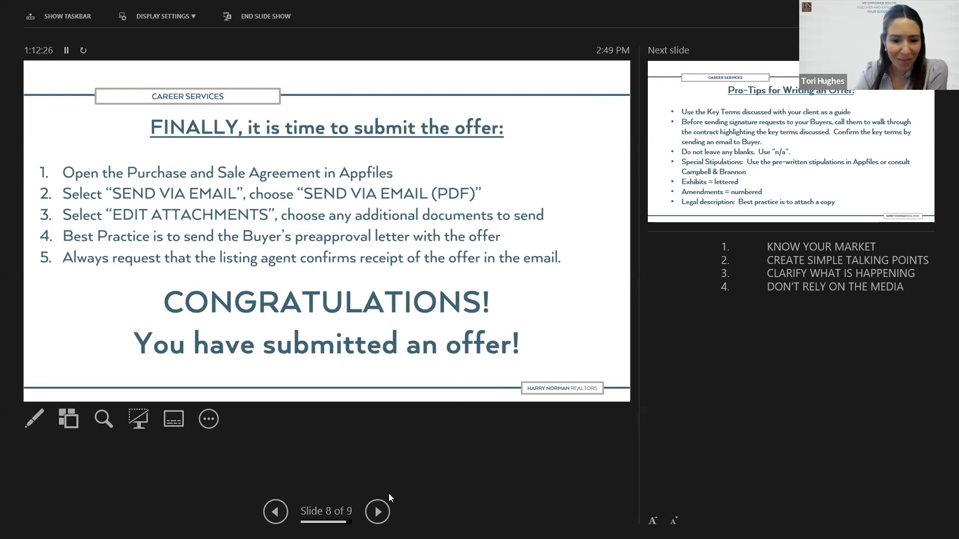
left_click(377, 512)
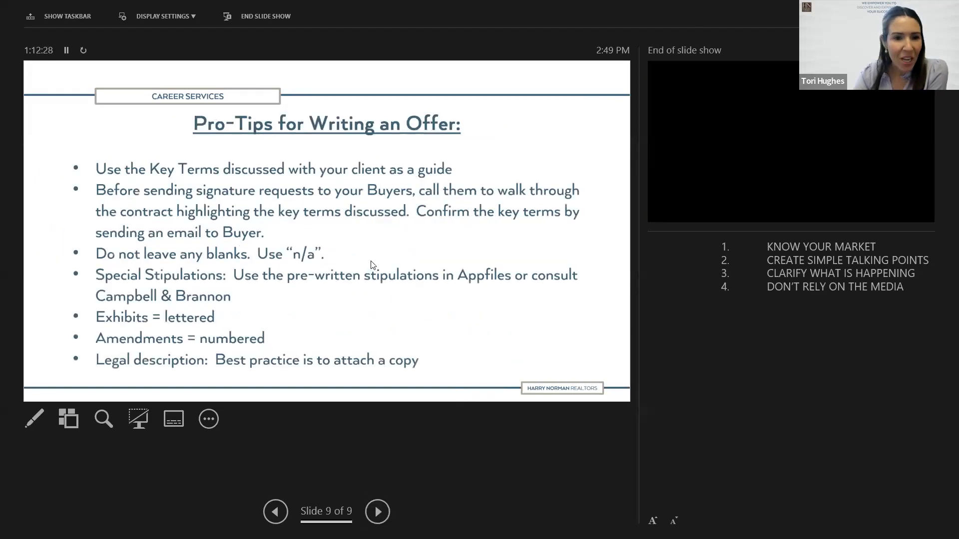
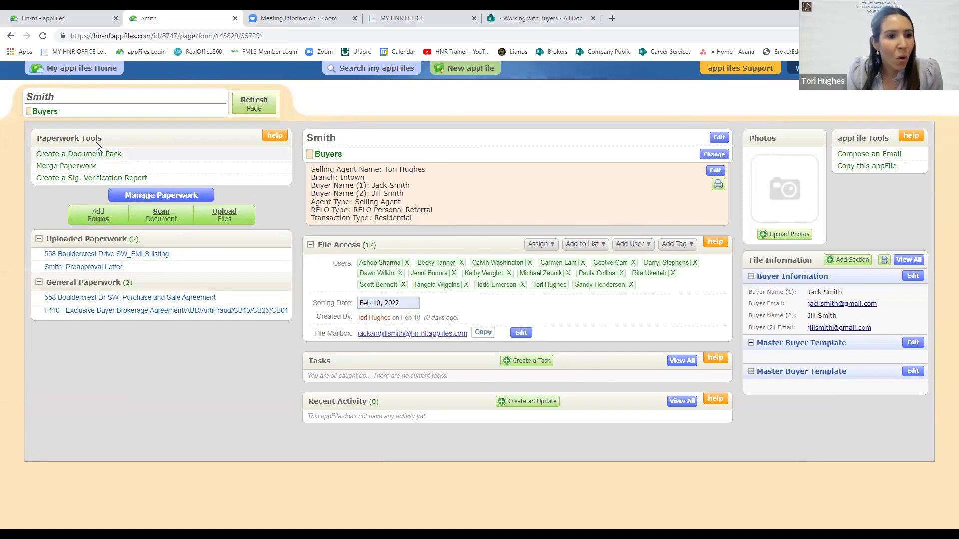
Return to the My appFiles Home page.
left_click(76, 70)
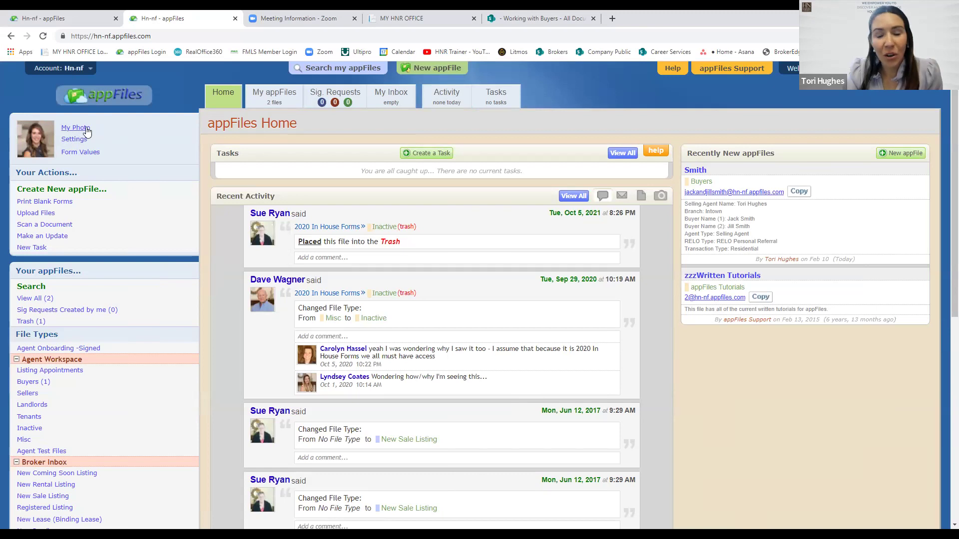
Open Form Values to show the User Default Values window.
left_click(92, 156)
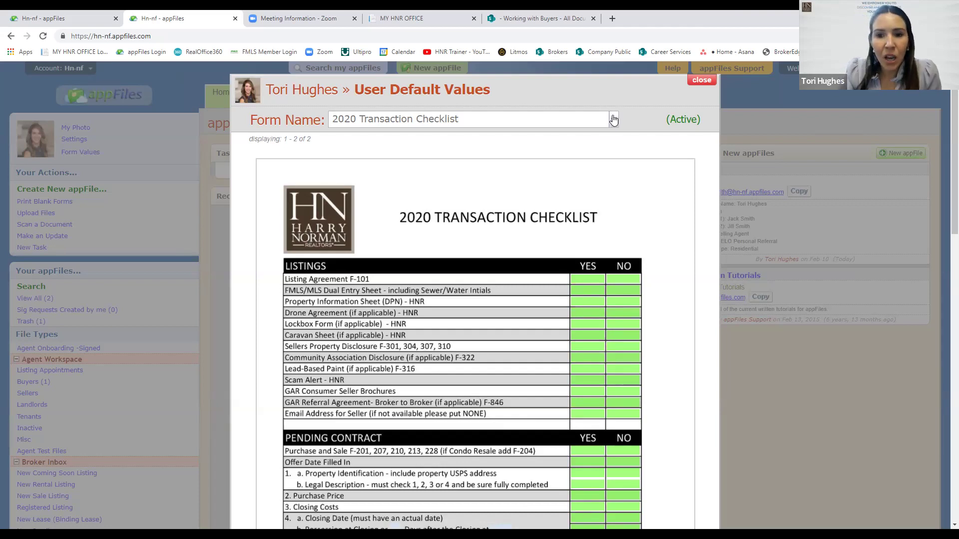
Pick F201 Purchase and Sale Agreement from the Form Name list.
left_click(614, 120)
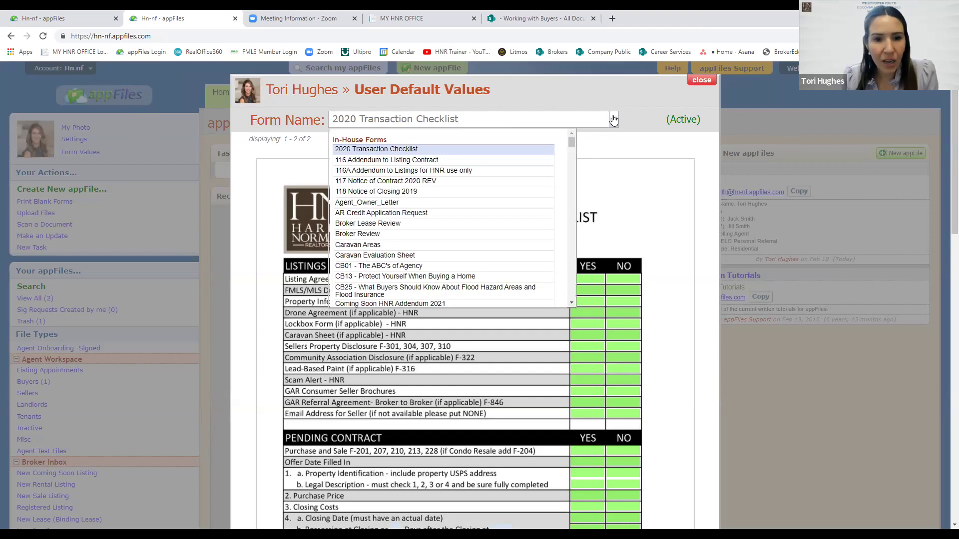
scroll(526, 167, "down", 4)
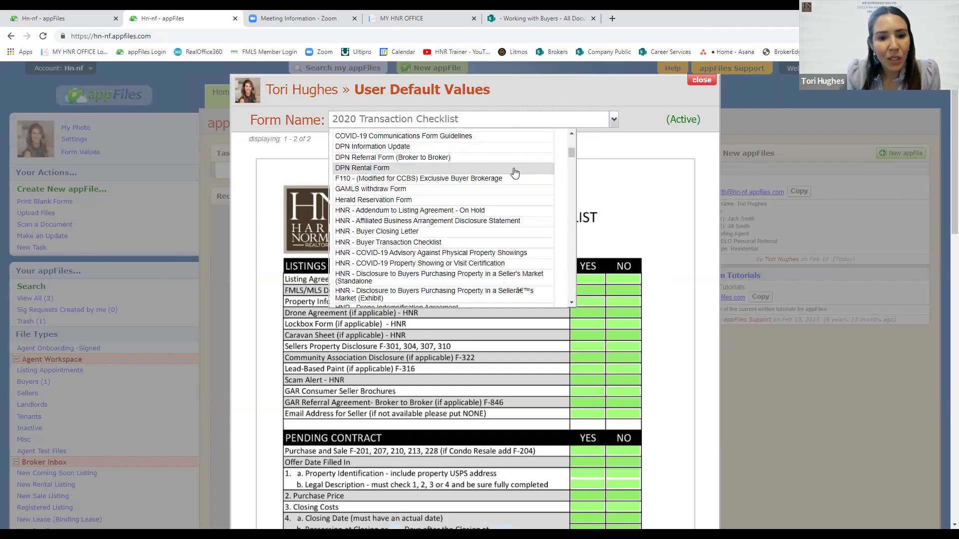
scroll(520, 180, "down", 3)
scroll(520, 181, "down", 10)
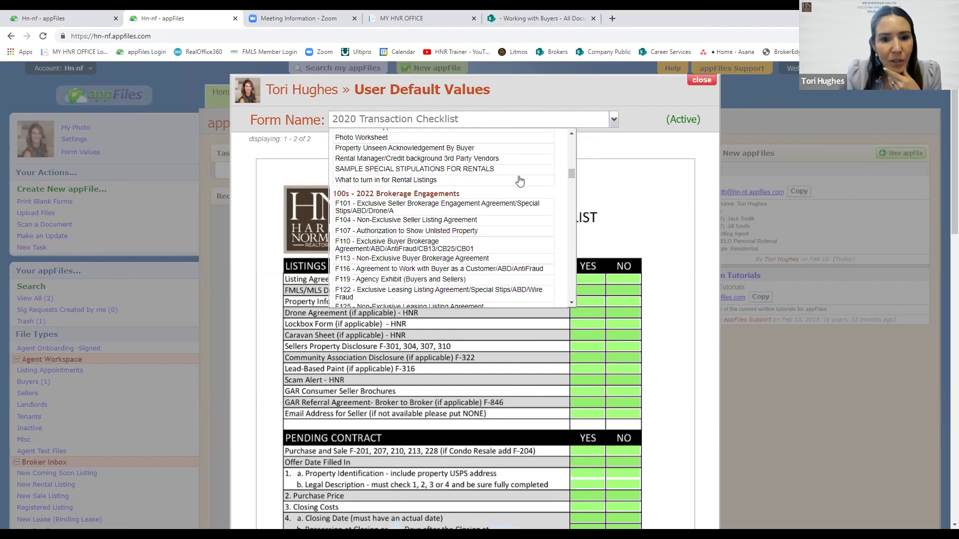
scroll(520, 180, "down", 8)
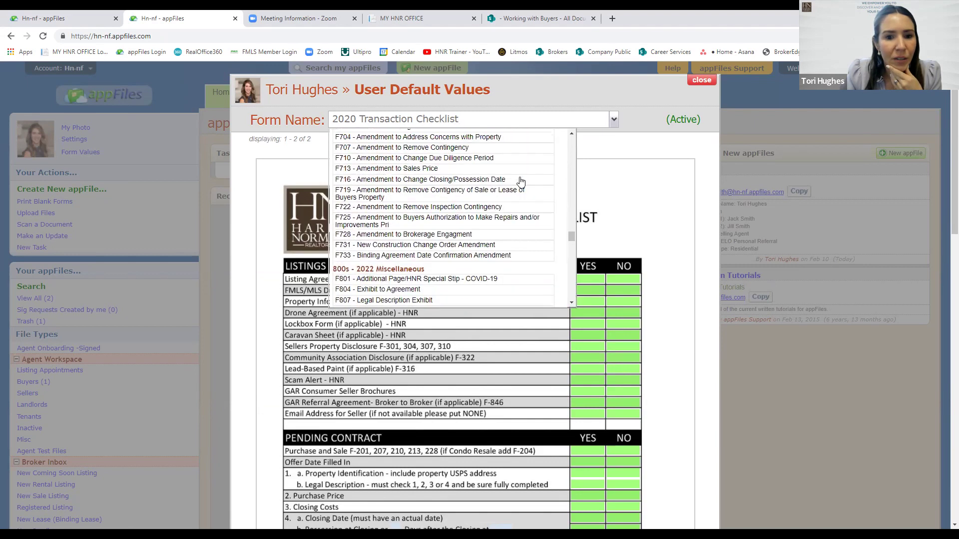
scroll(520, 182, "up", 6)
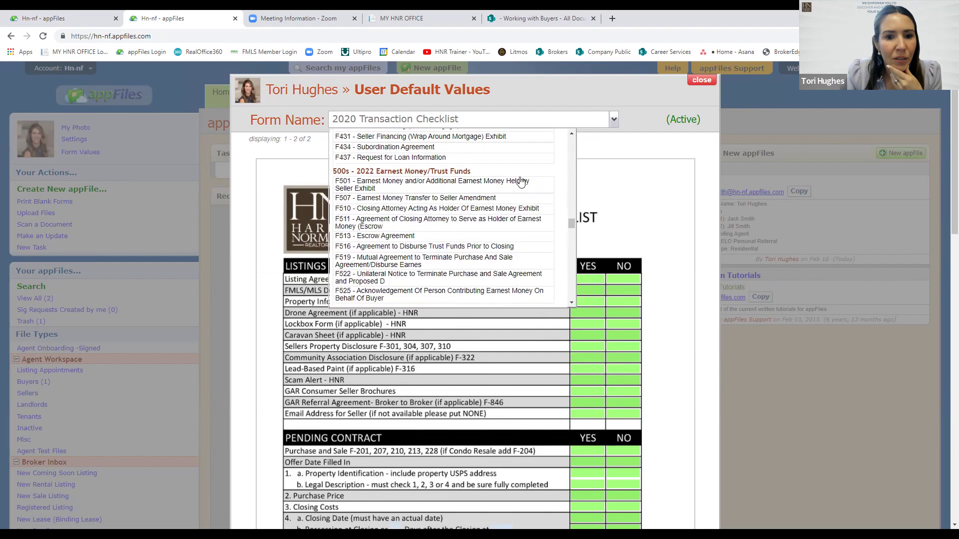
scroll(520, 183, "up", 8)
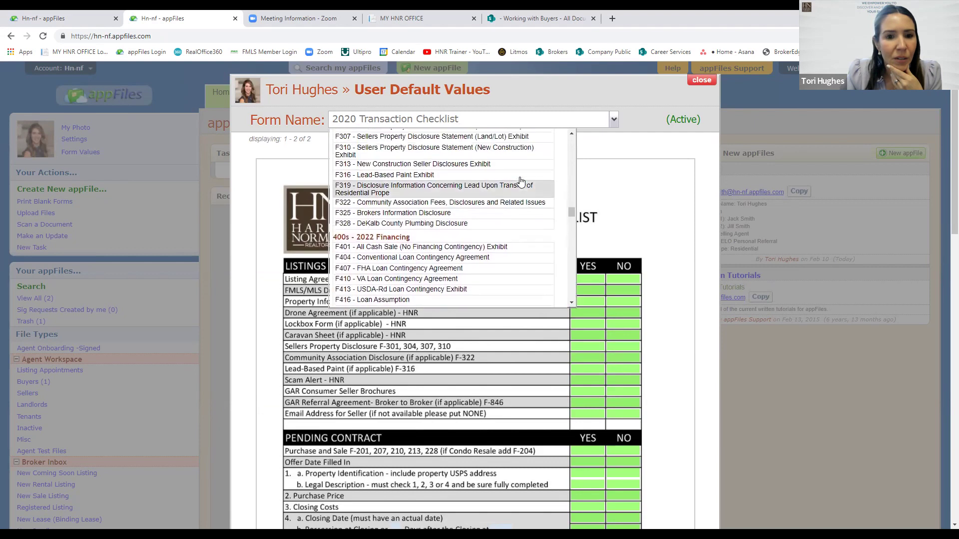
scroll(520, 183, "up", 8)
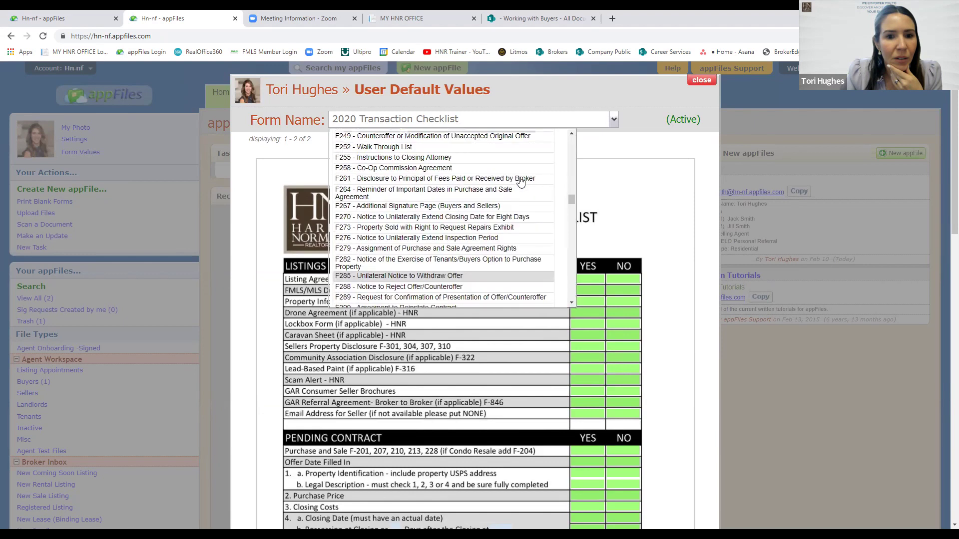
scroll(520, 182, "up", 4)
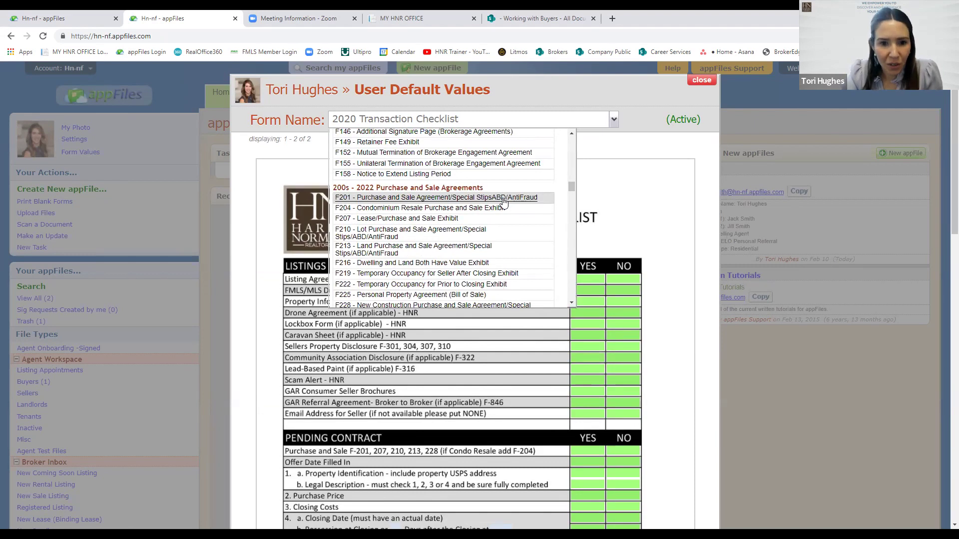
left_click(504, 201)
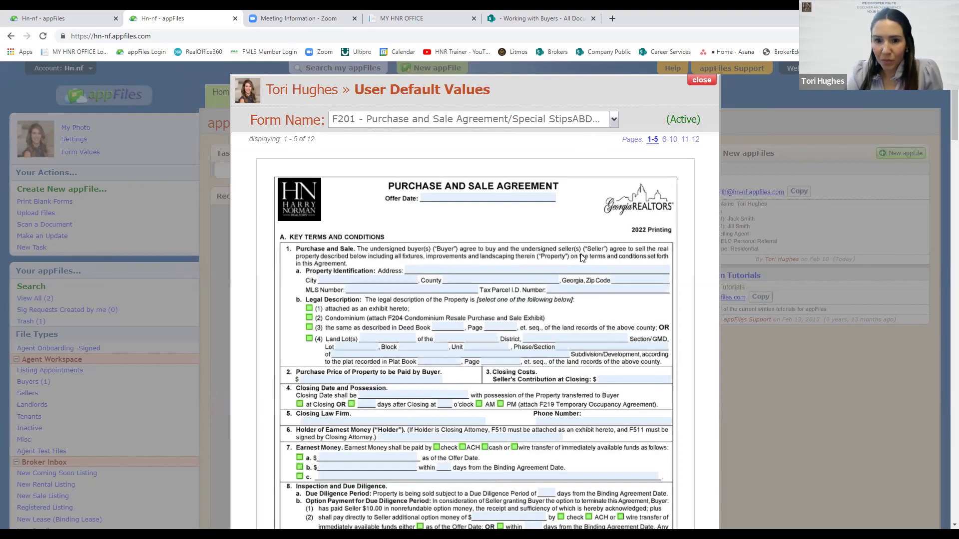
Load pages 6–10 of the F201 agreement.
scroll(581, 257, "down", 4)
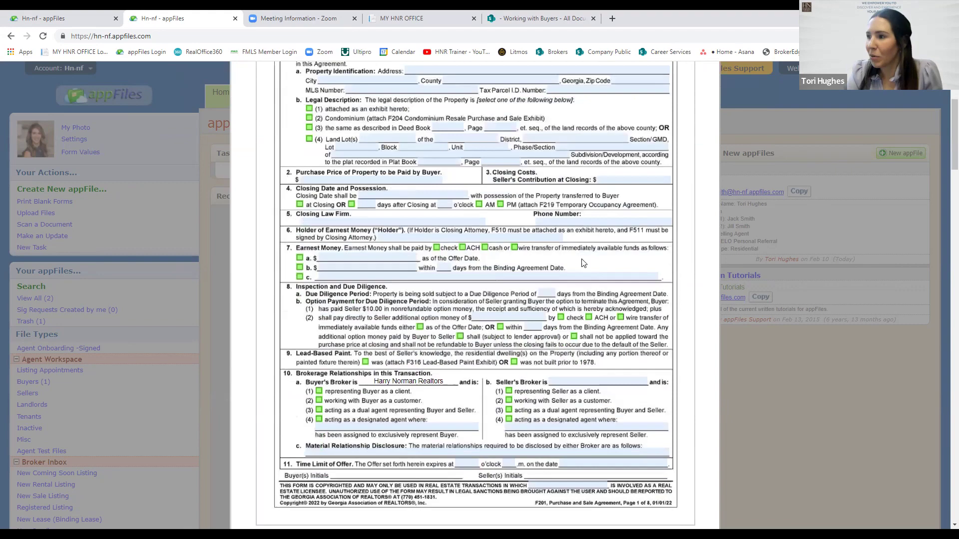
scroll(589, 246, "down", 5)
scroll(590, 245, "down", 20)
scroll(590, 235, "down", 20)
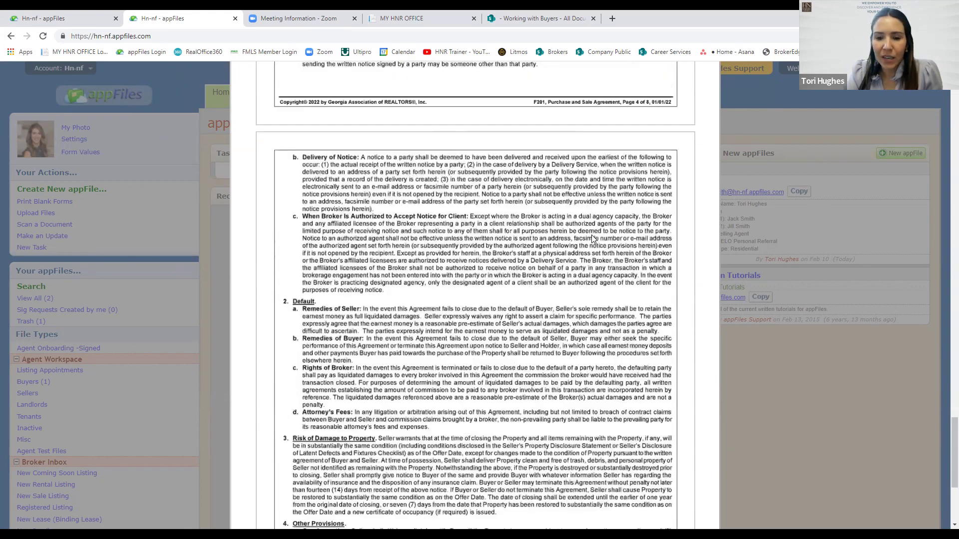
scroll(592, 235, "down", 5)
left_click(670, 499)
Go to page 8 and select the broker's Print or Type Name field.
scroll(437, 313, "down", 8)
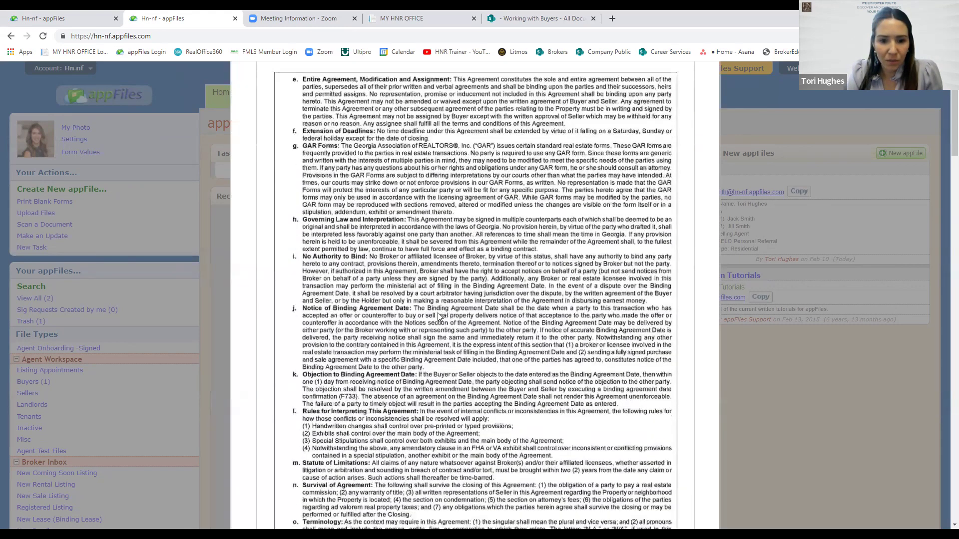
scroll(437, 312, "down", 15)
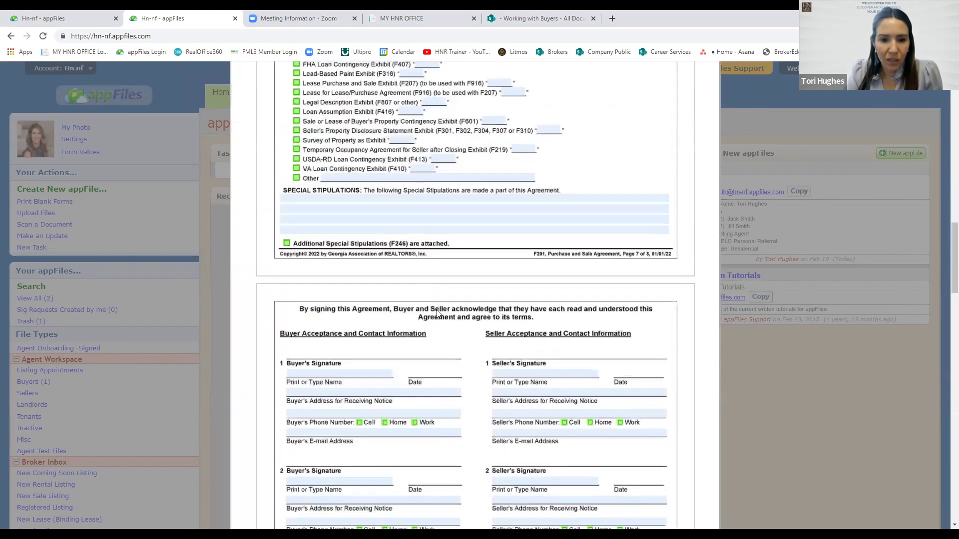
scroll(438, 313, "down", 6)
scroll(438, 312, "down", 1)
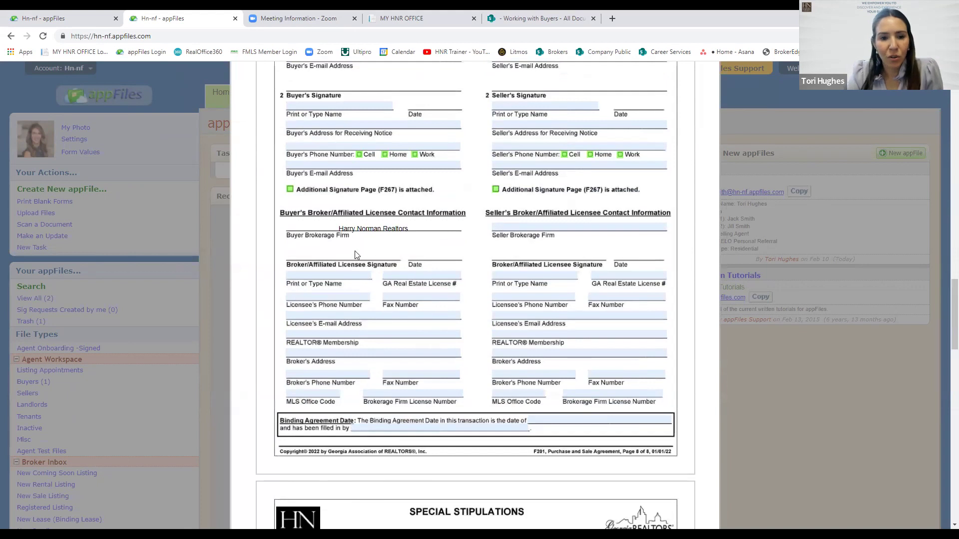
left_click(341, 276)
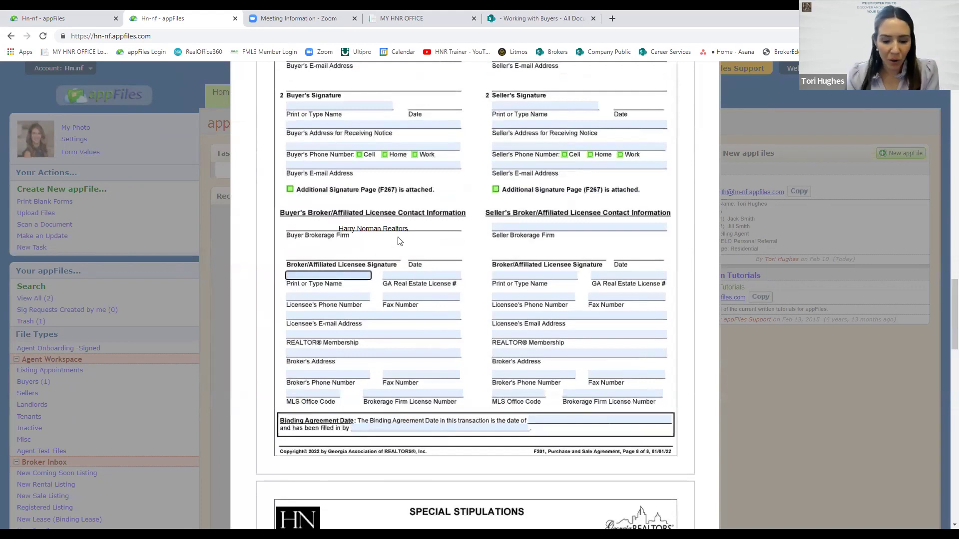
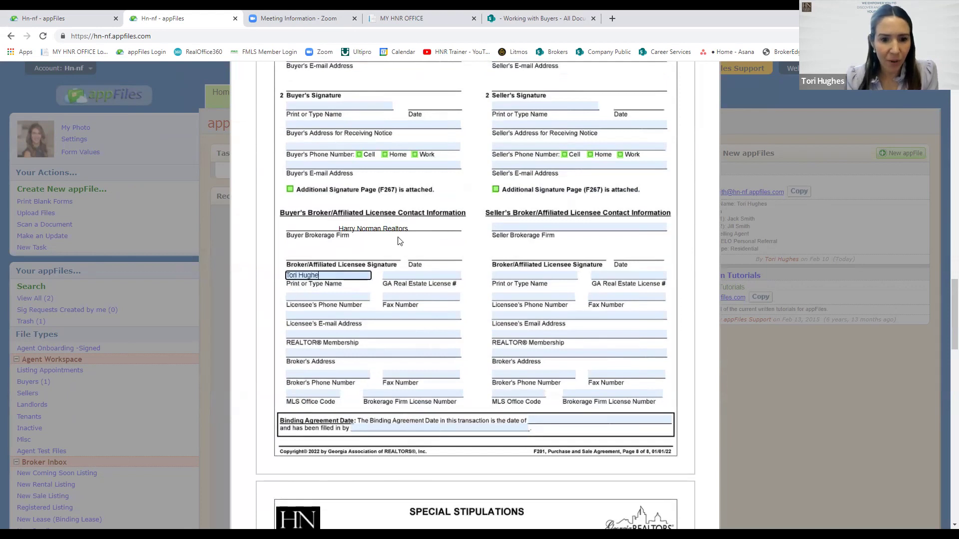
Enter the licensee's name, license number and phone number on page 8.
key("Tab")
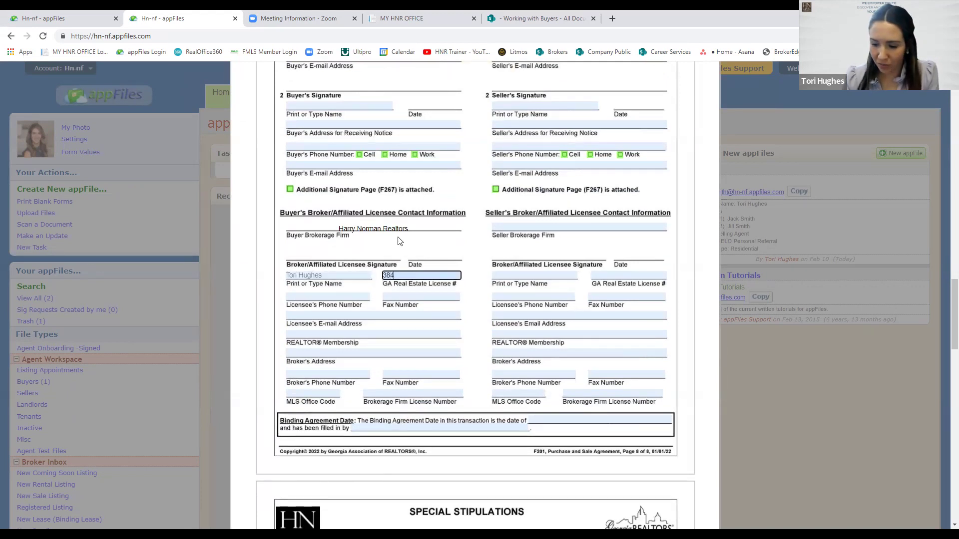
left_click(352, 295)
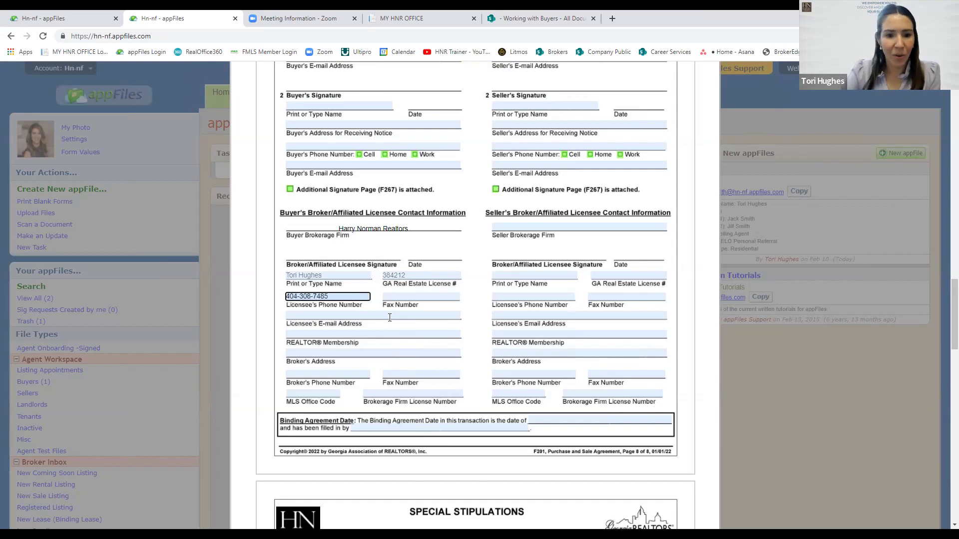
Add the licensee's e-mail and 'Atlanta Realtors Associaion' as REALTOR Membership.
left_click(389, 316)
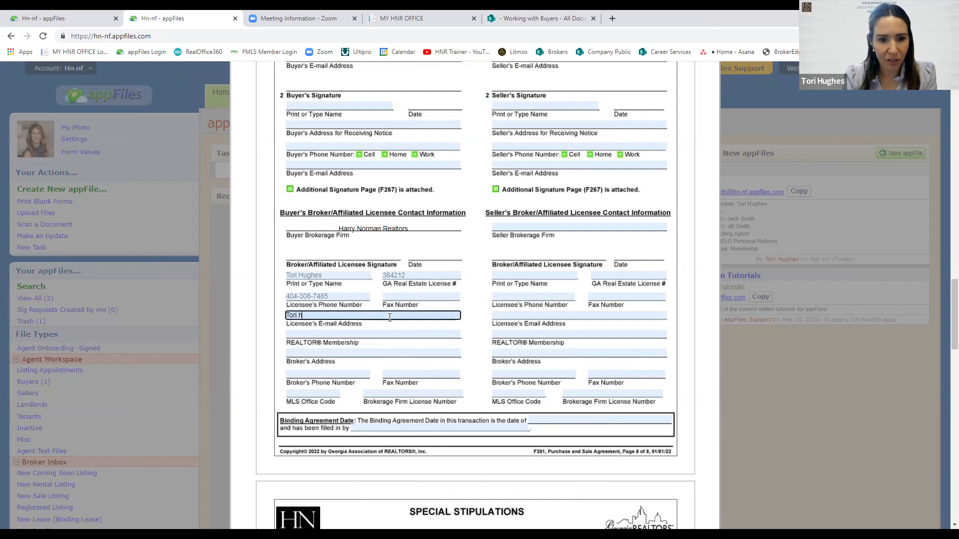
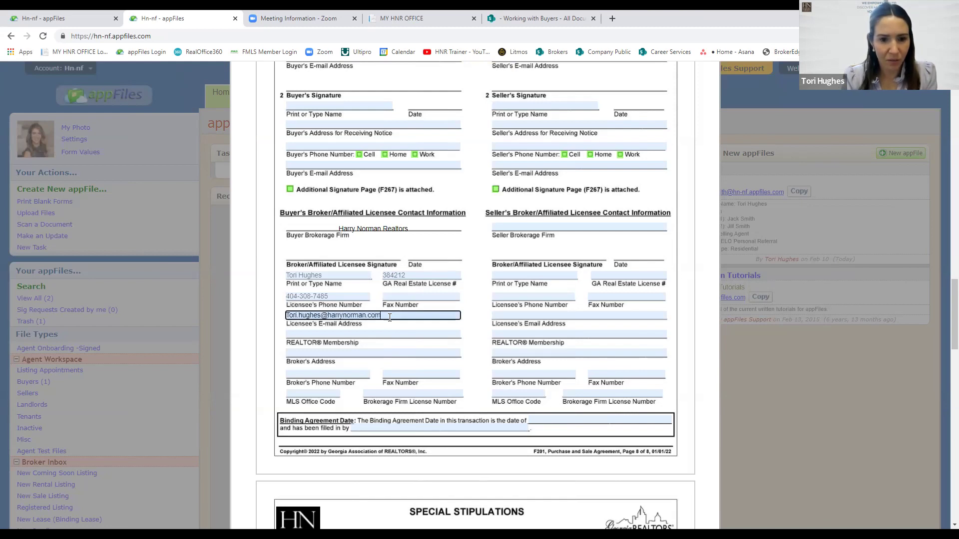
key("Tab")
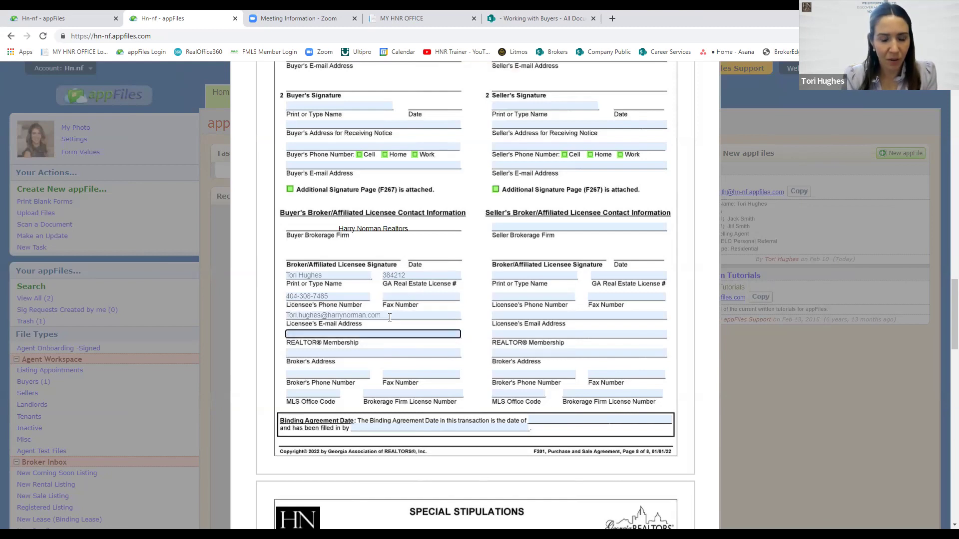
type("Atlant")
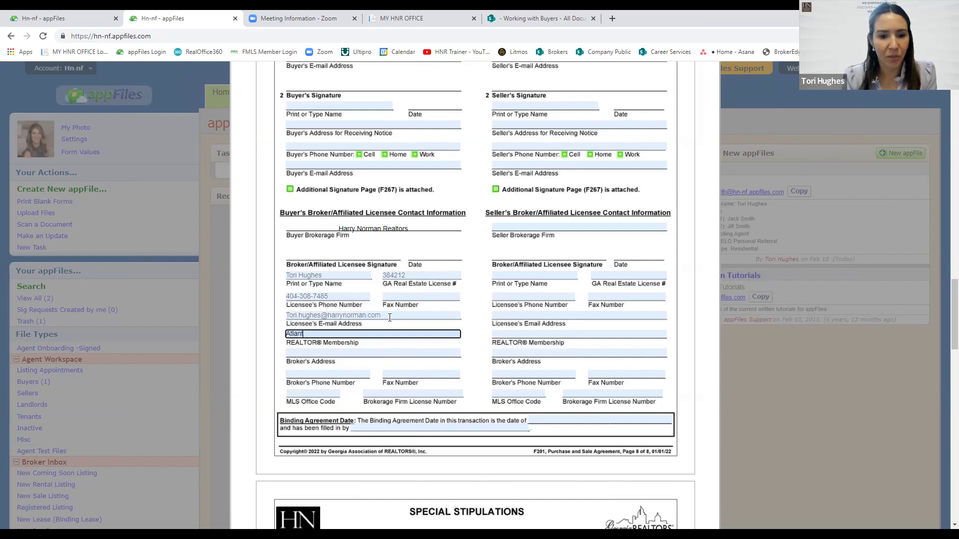
type("a Realtors Associaion")
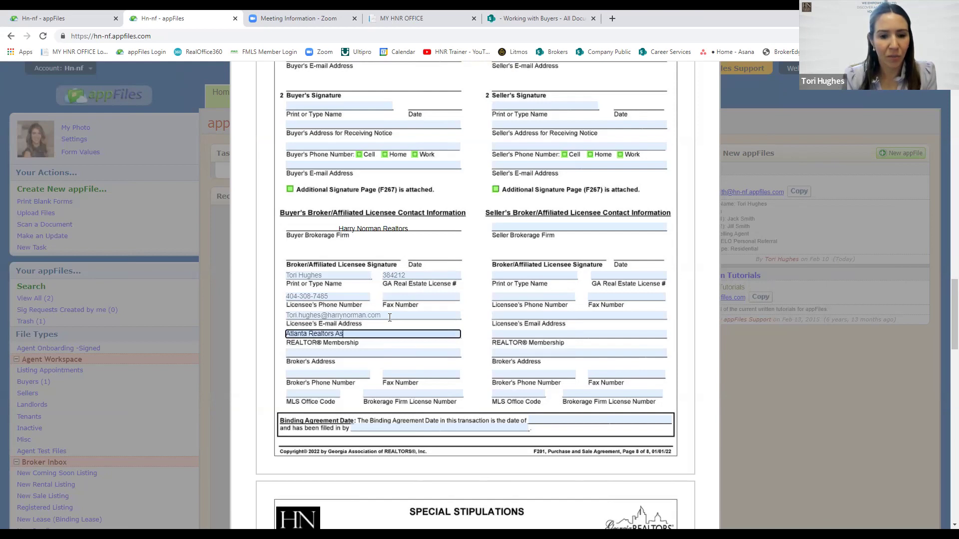
Move among the broker address, MLS Office Code and brokerage firm license number fields.
left_click(366, 352)
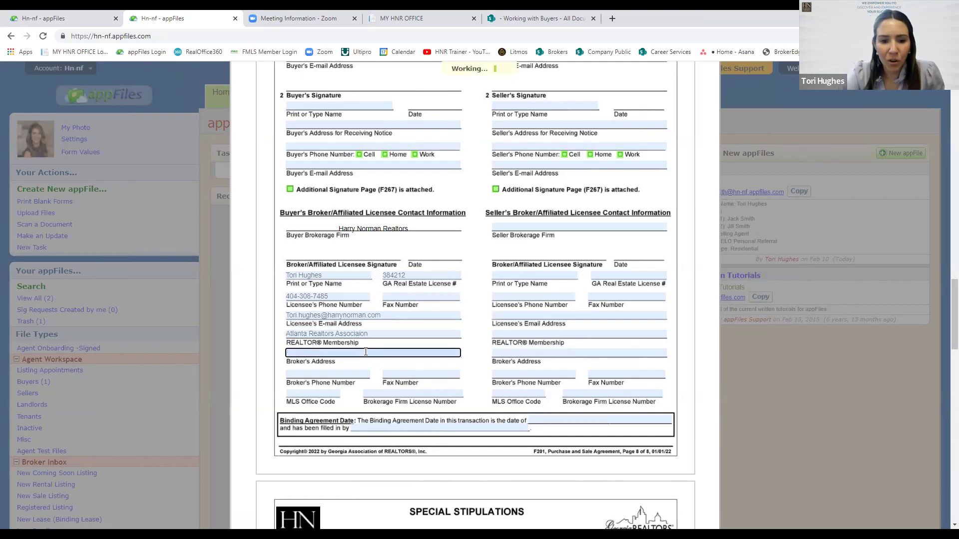
left_click(340, 375)
left_click(321, 394)
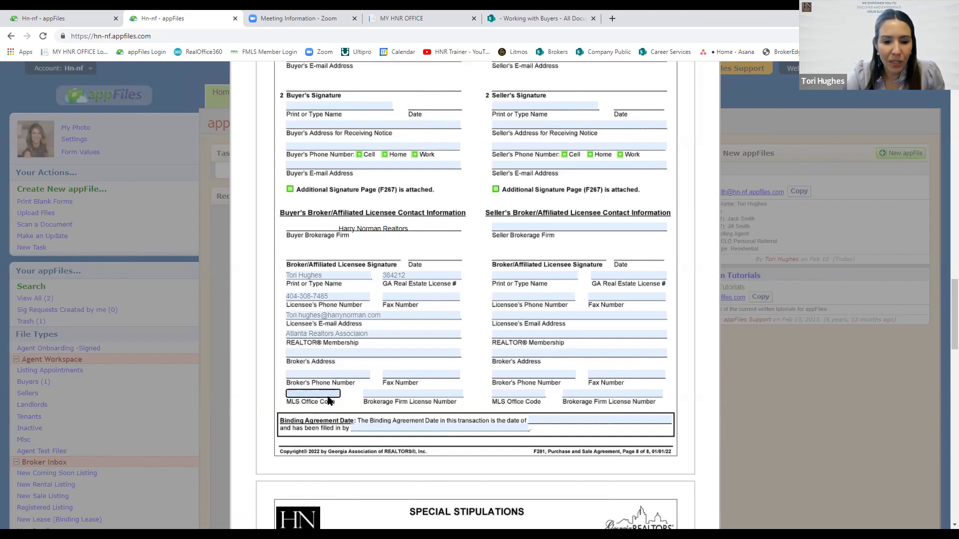
left_click(399, 395)
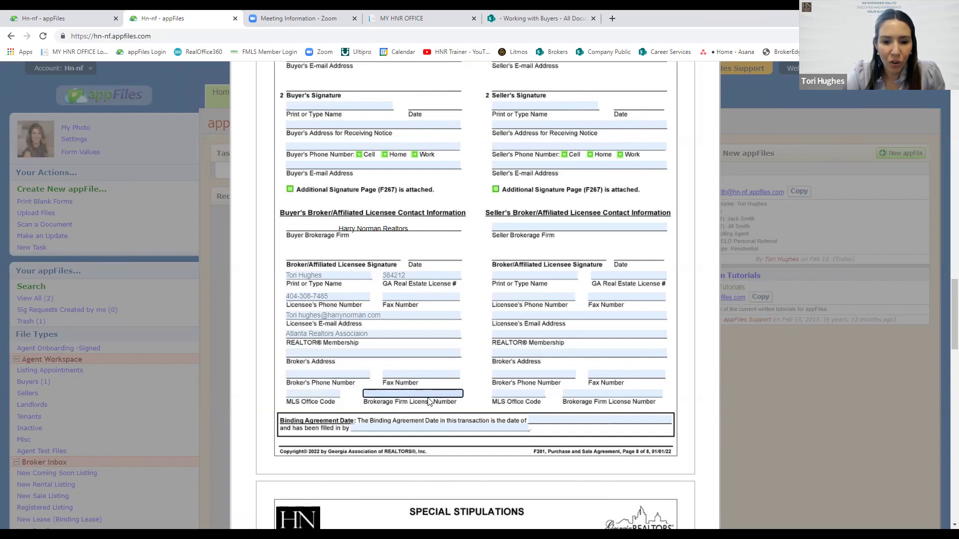
left_click(327, 392)
left_click(382, 395)
left_click(318, 391)
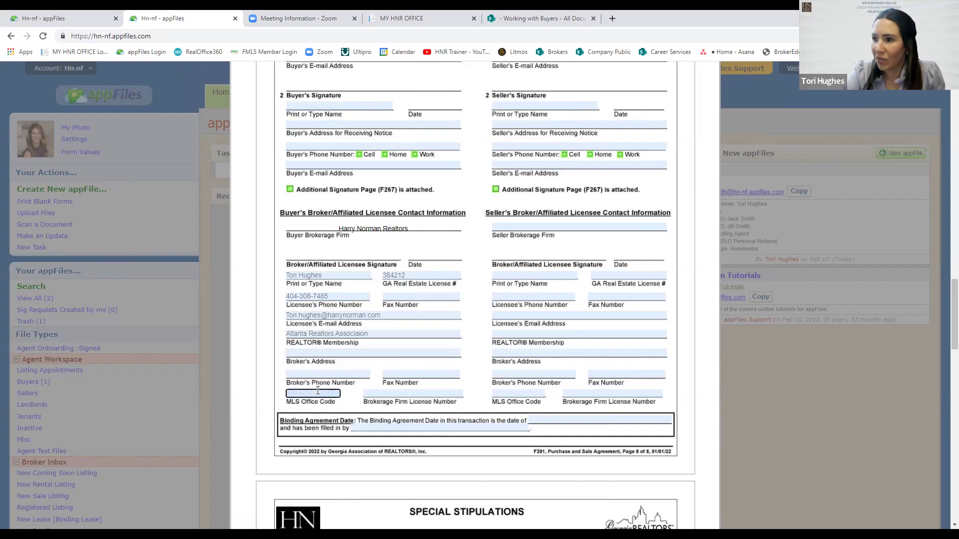
left_click(396, 392)
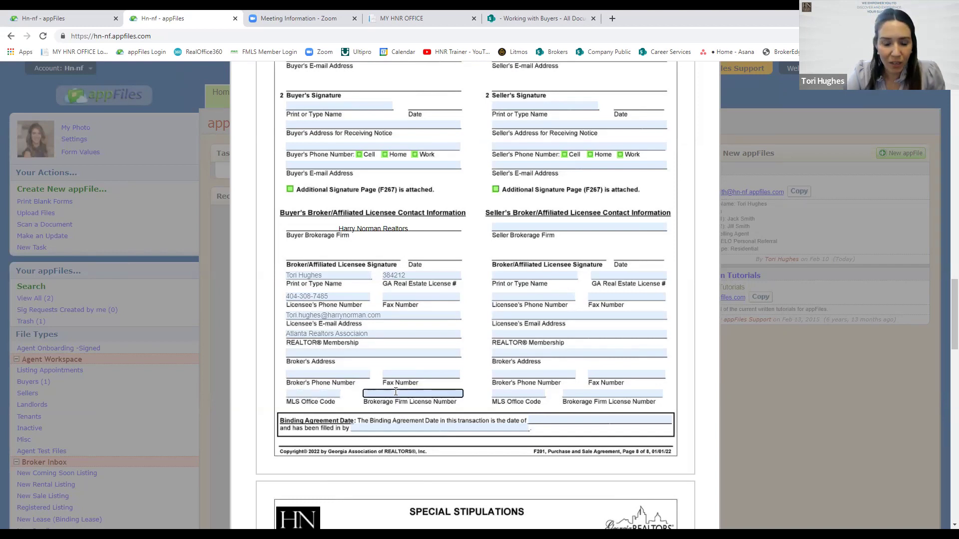
Close the User Default Values window.
scroll(396, 395, "up", 1)
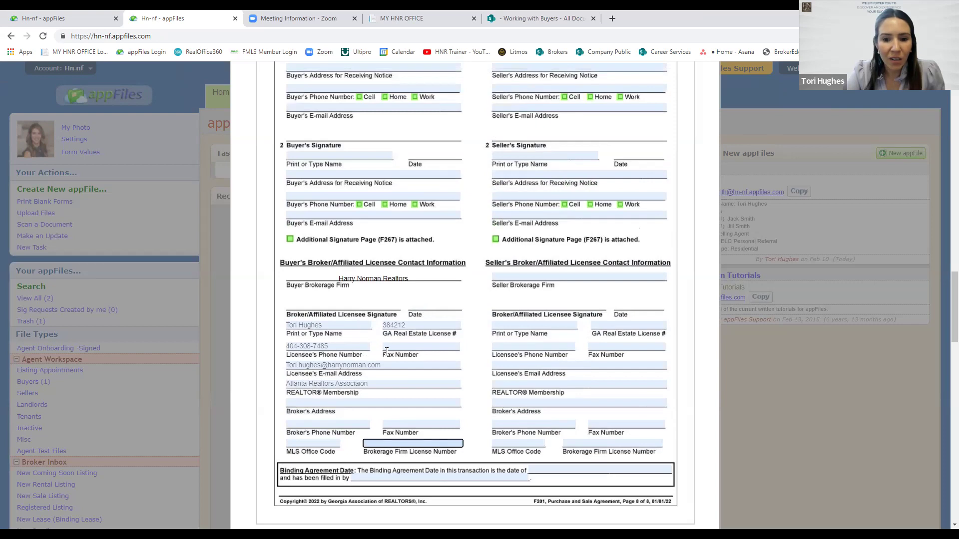
scroll(654, 280, "up", 9)
scroll(654, 280, "up", 12)
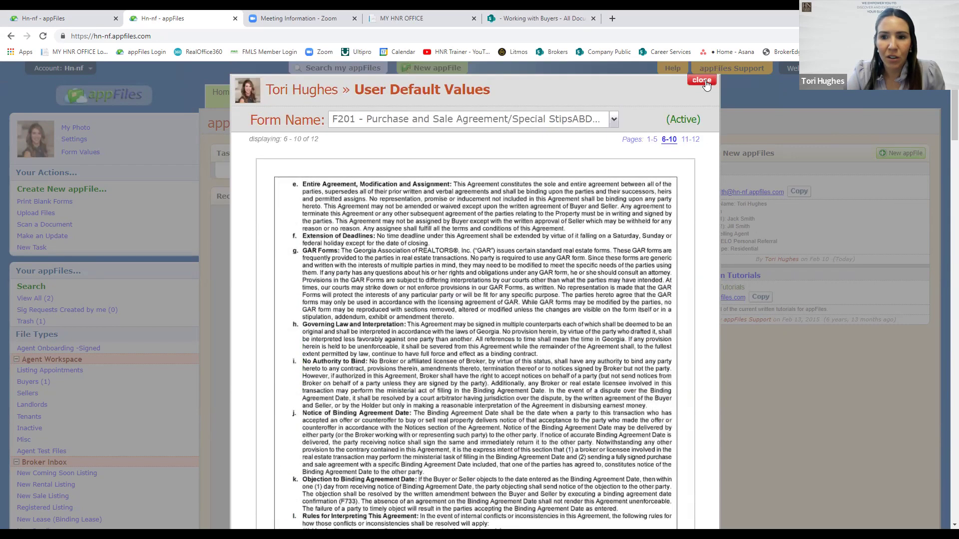
left_click(701, 80)
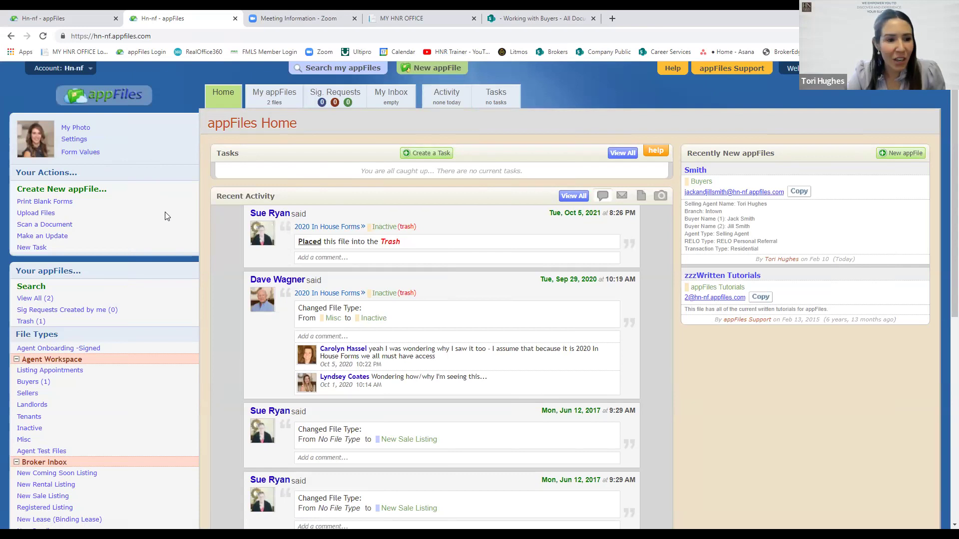
Open Print Blank Forms from Your Actions on the home page.
left_click(63, 203)
Filter forms by 'purch' and load F201 - Purchase and Sale Agreement.
scroll(353, 96, "down", 1)
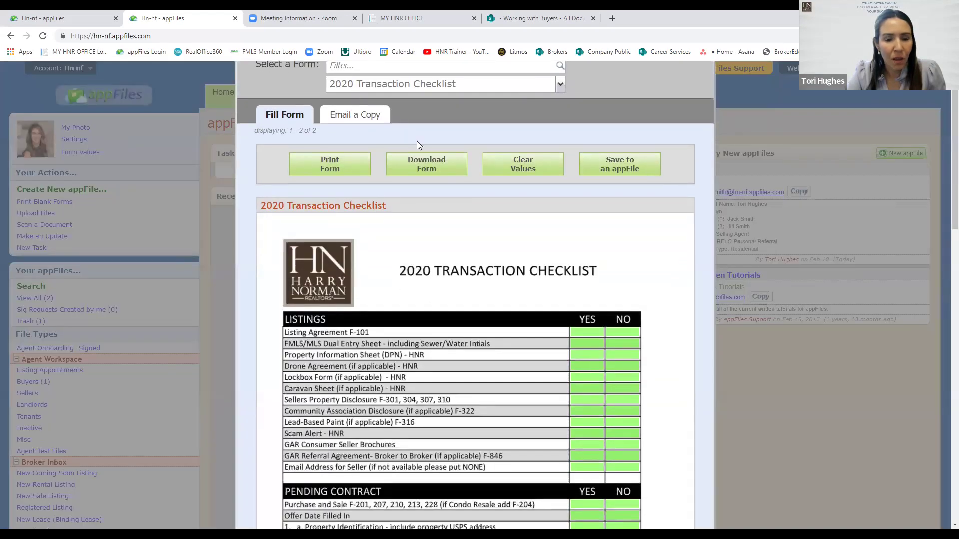
scroll(416, 141, "up", 1)
left_click(400, 114)
left_click(399, 115)
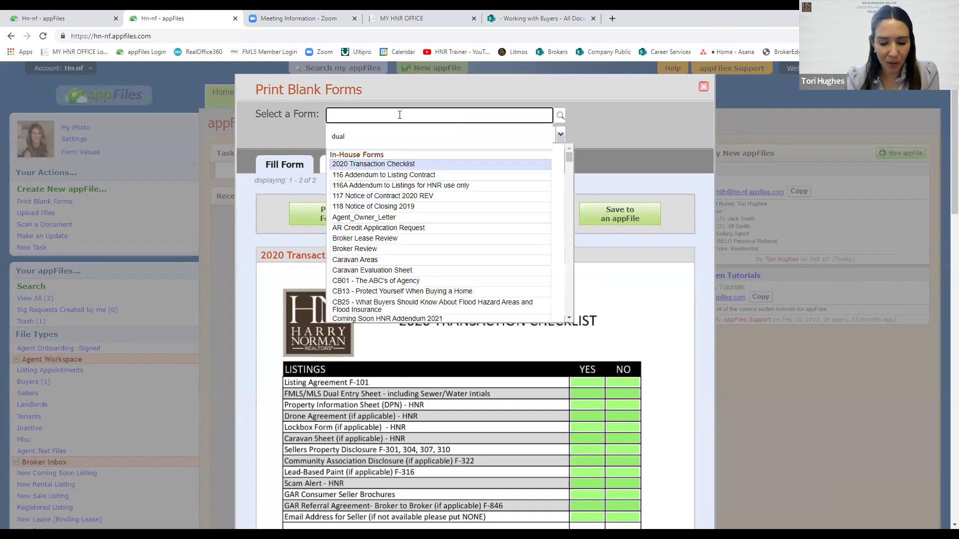
type("purch")
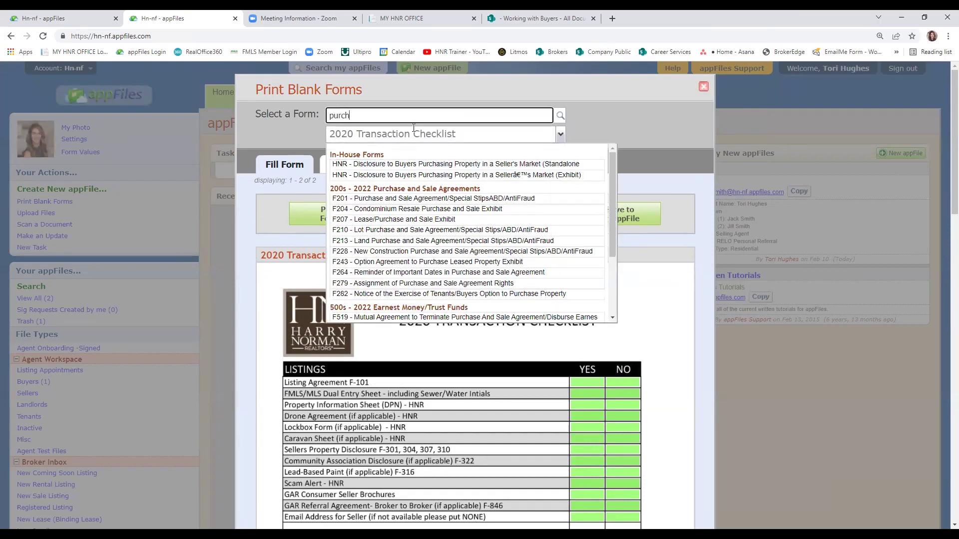
left_click(479, 198)
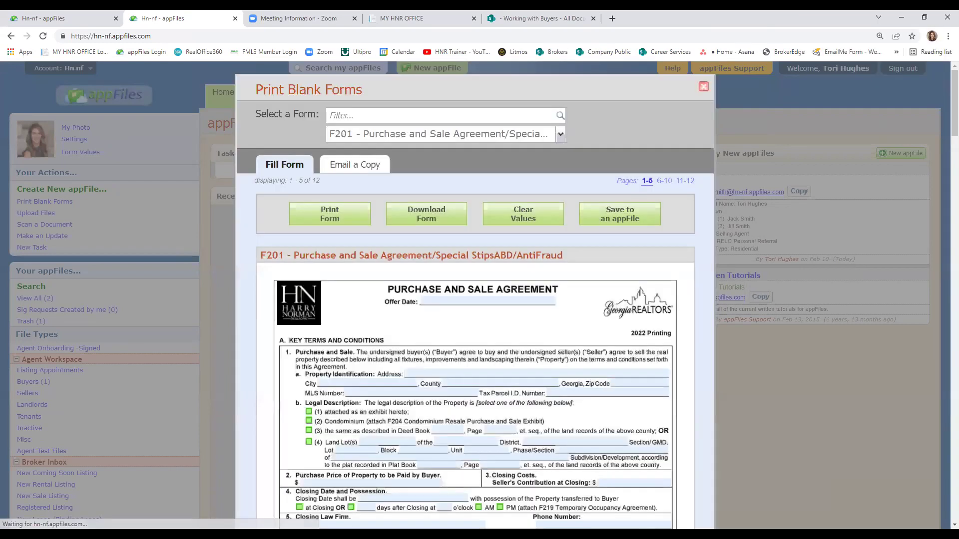